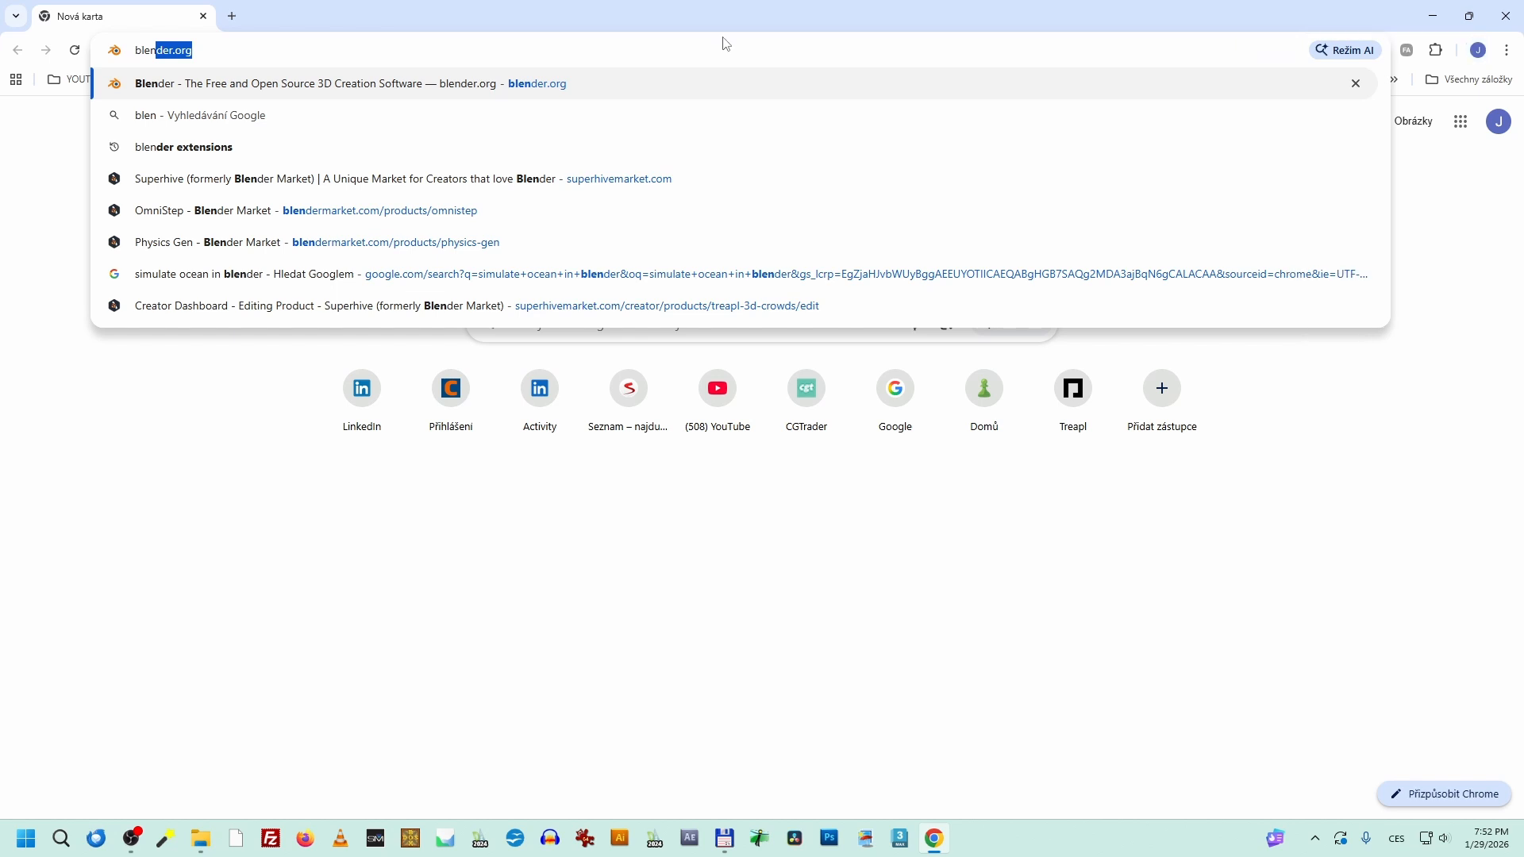
# Step: Download the Blender 4.5.6 LTS Windows installer from the LTS releases on blender.org
pyautogui.press('Return')
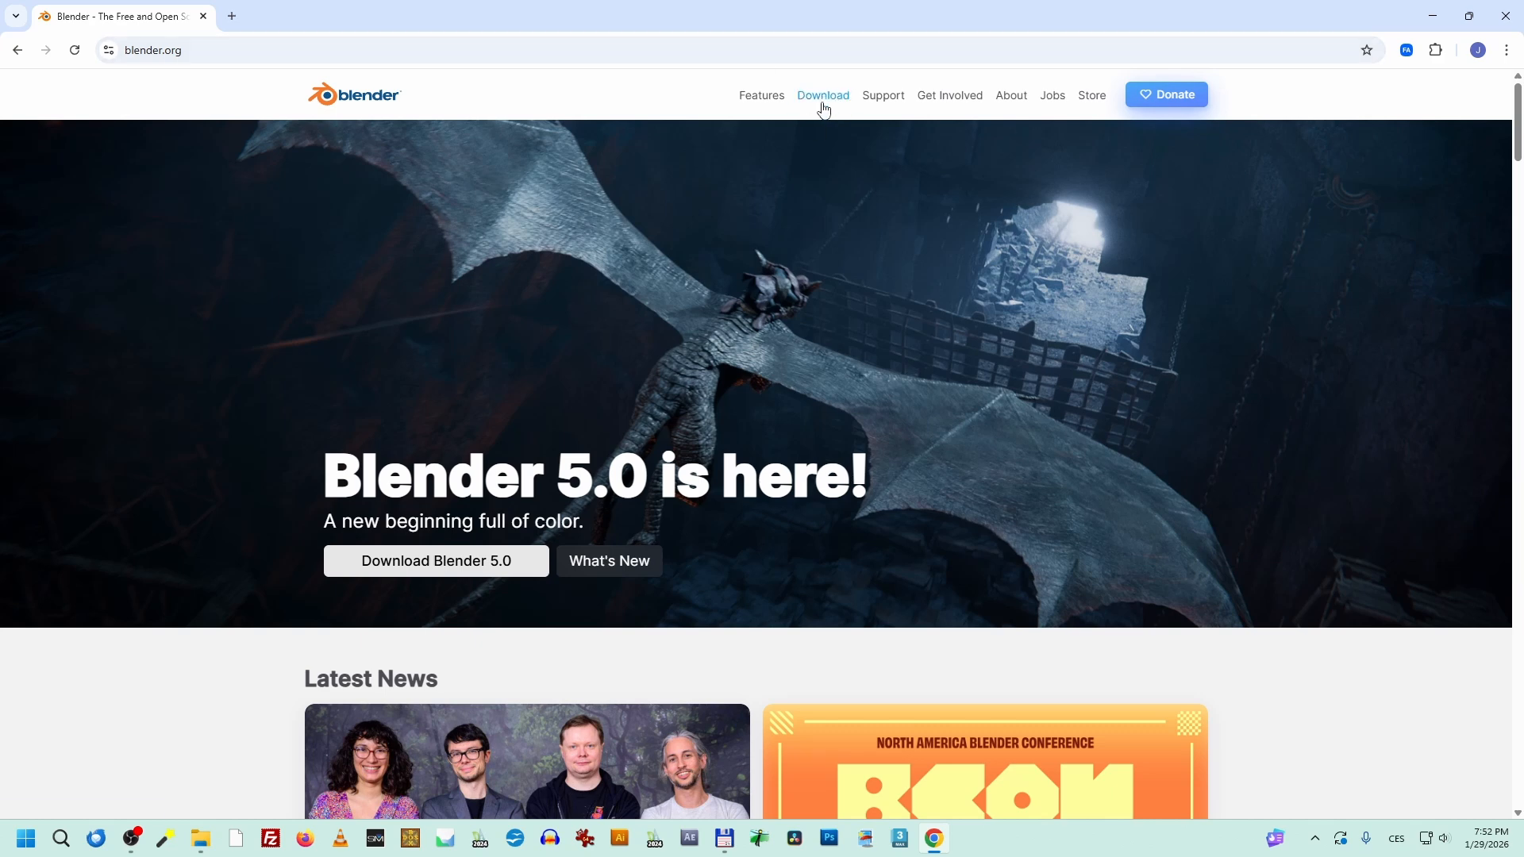
pyautogui.click(824, 106)
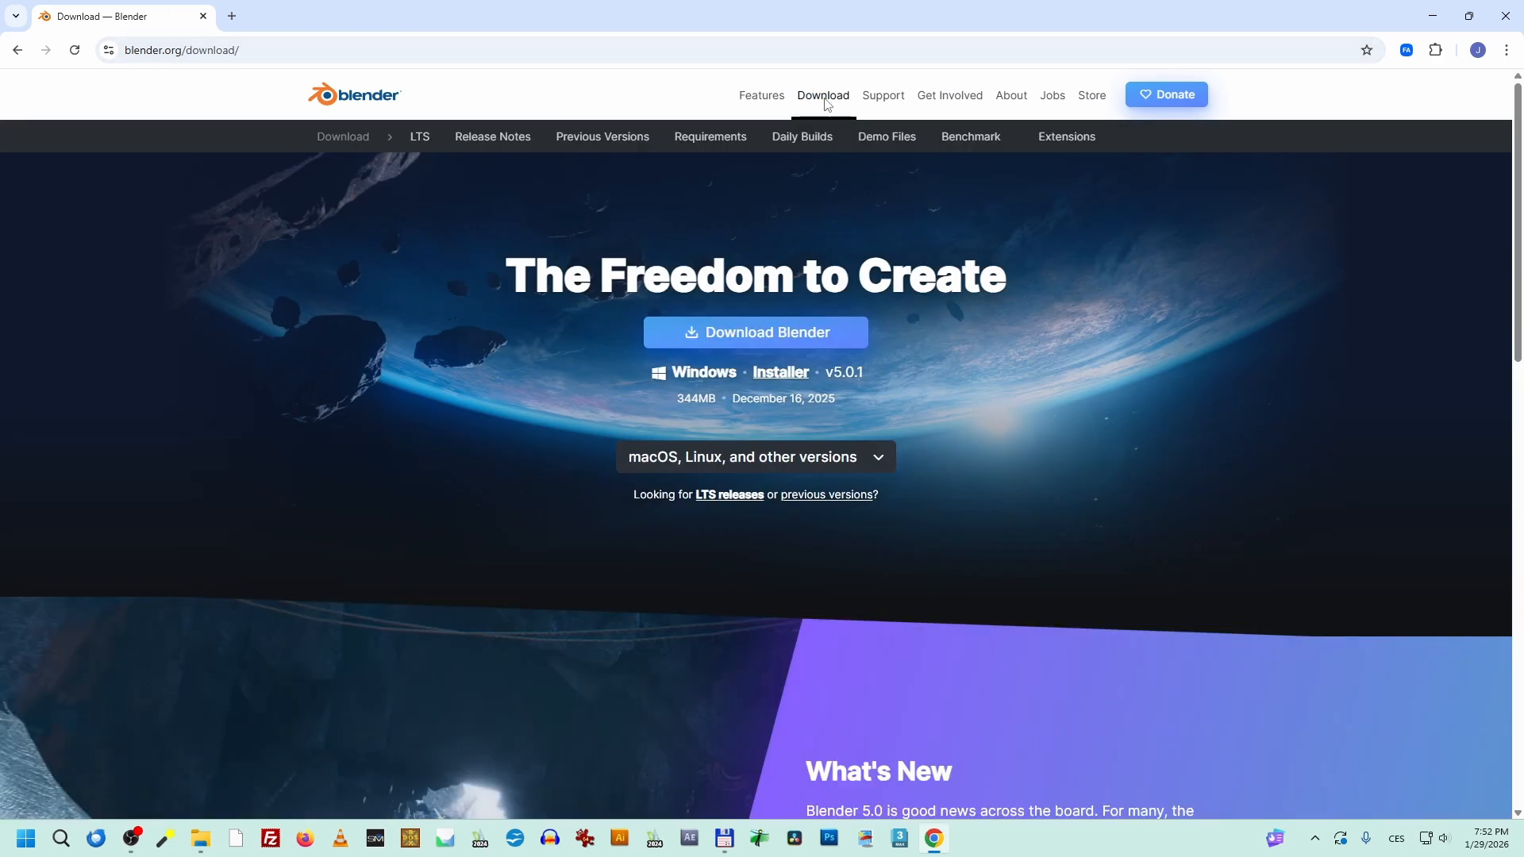
pyautogui.click(422, 138)
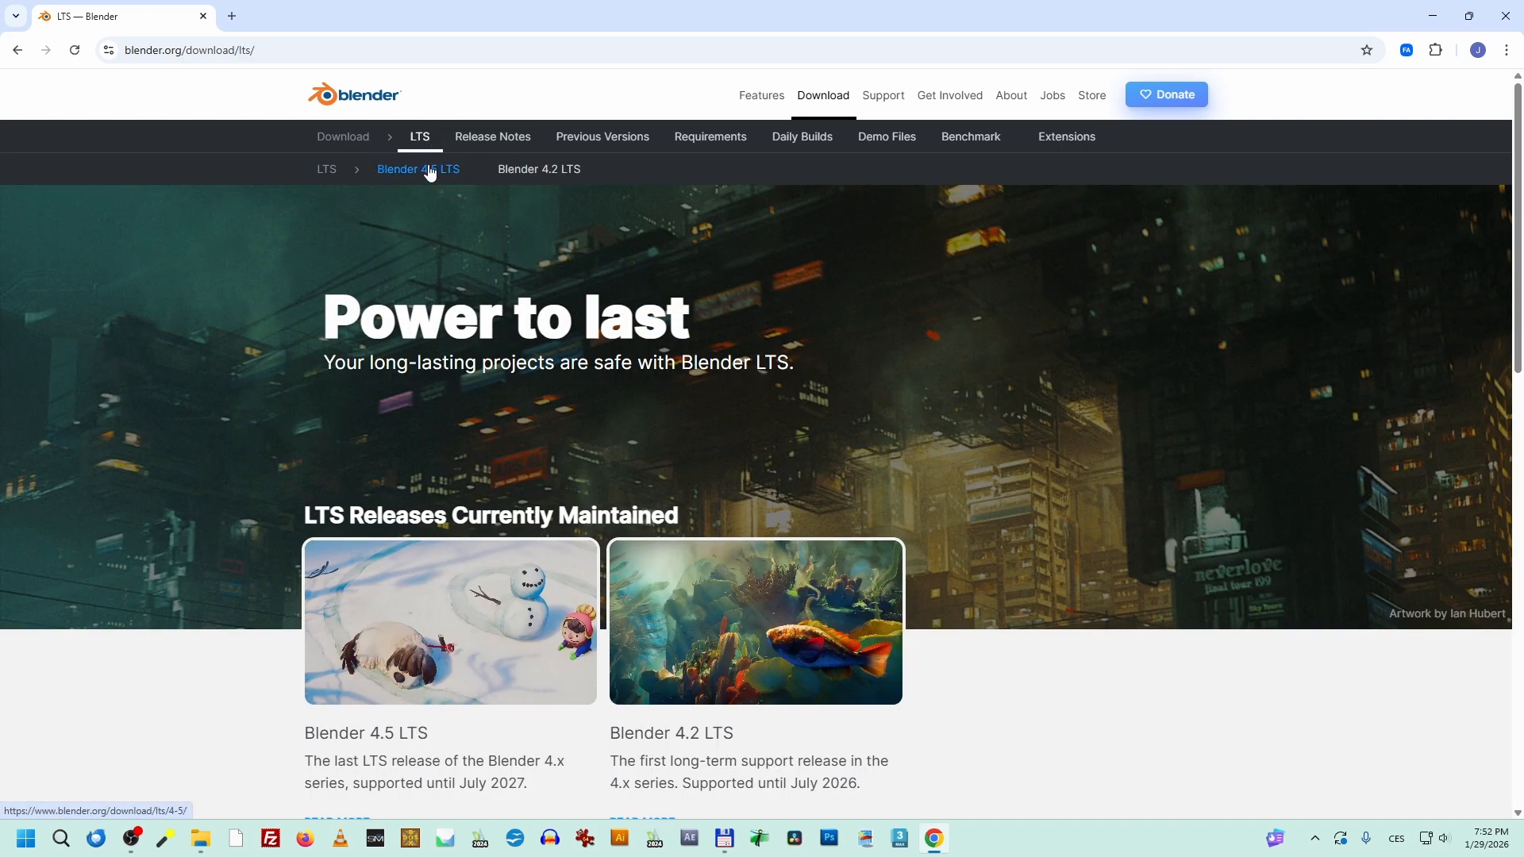
pyautogui.click(427, 176)
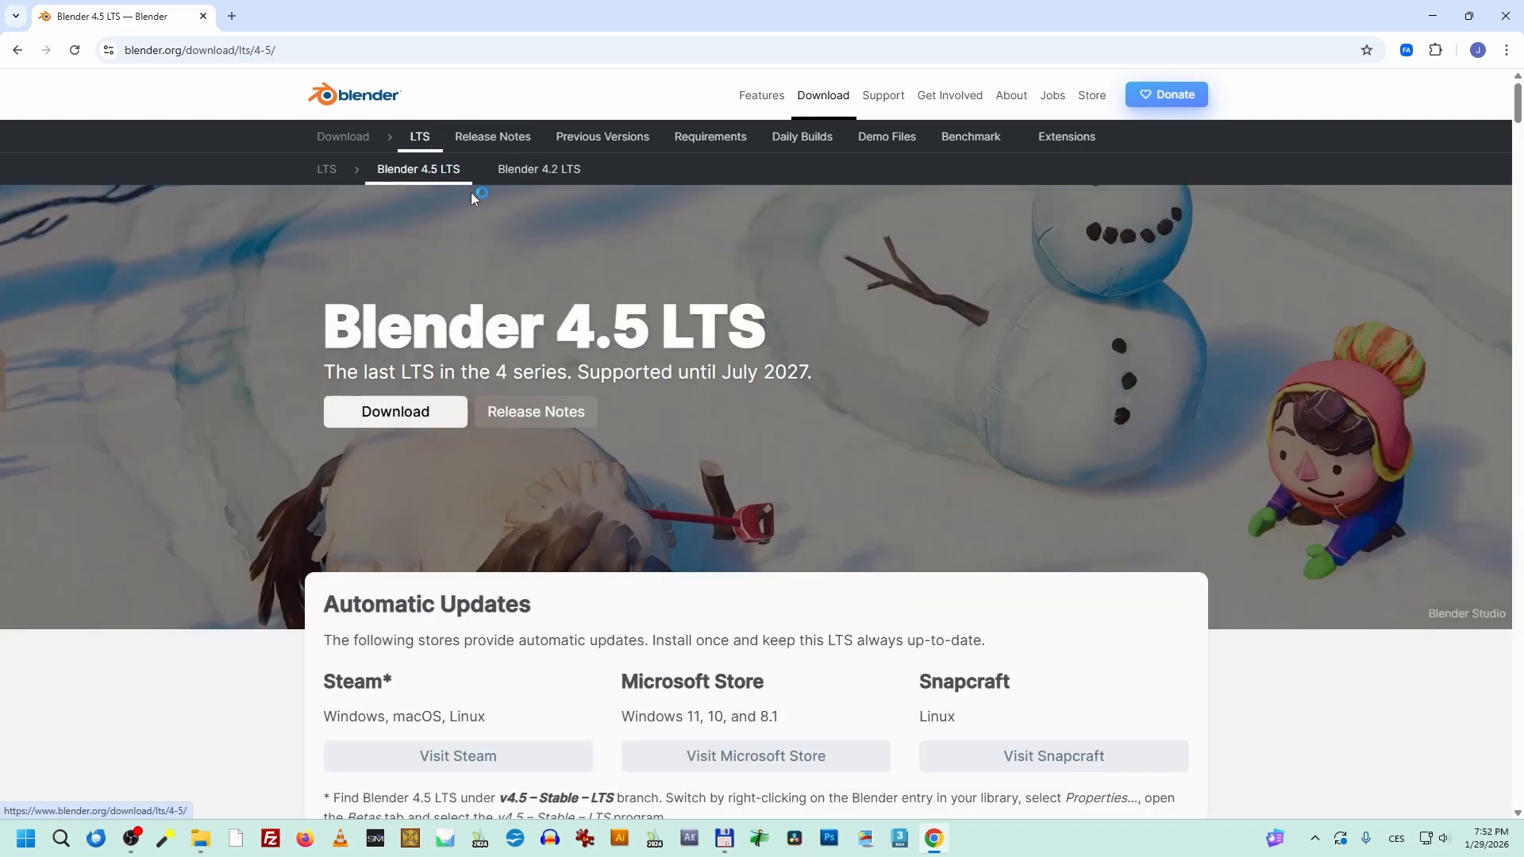
pyautogui.click(412, 408)
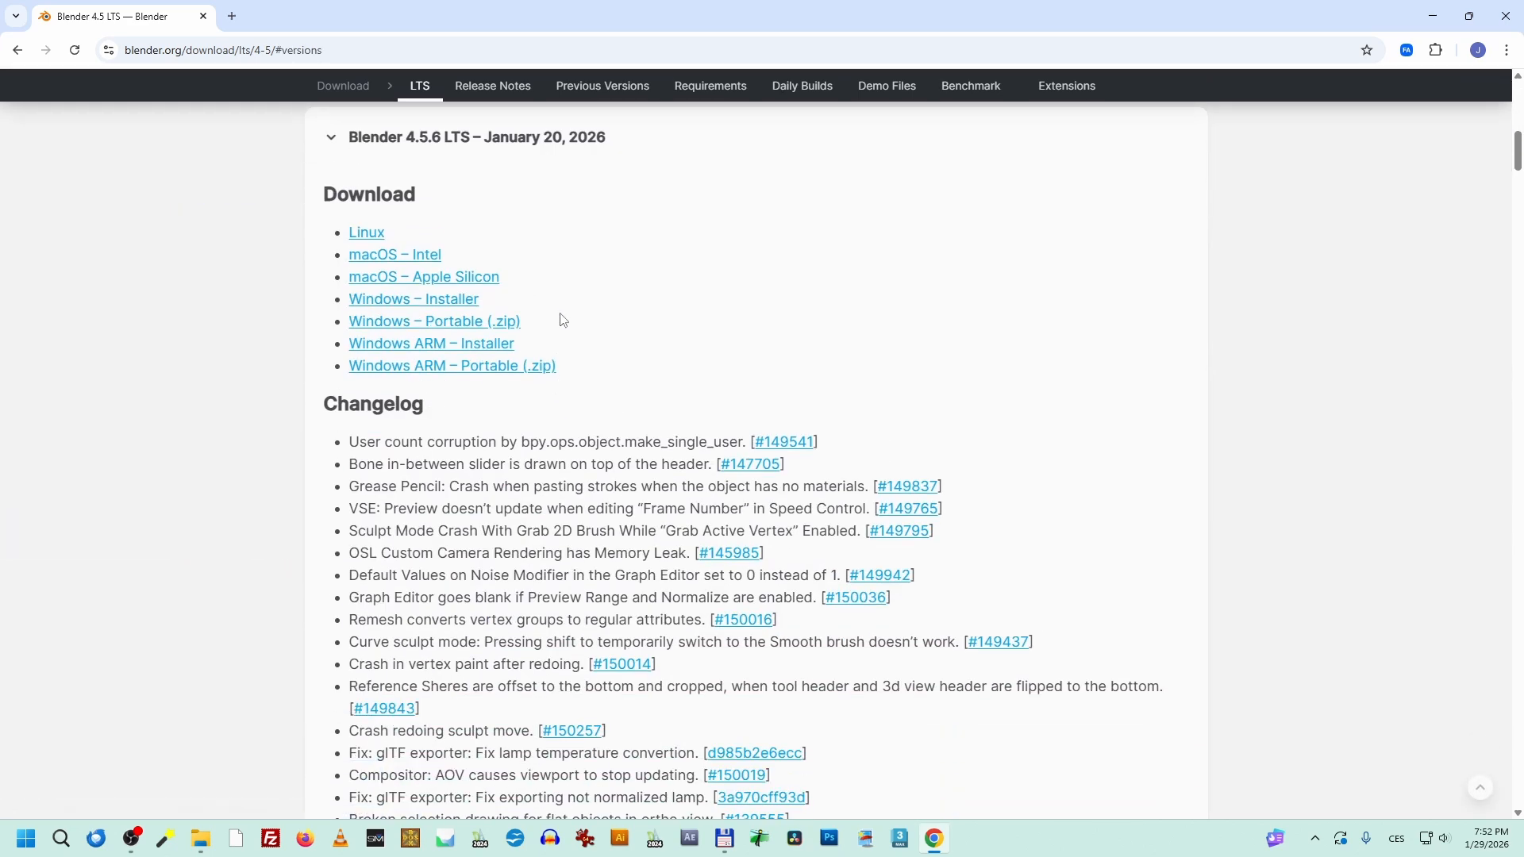
pyautogui.click(449, 306)
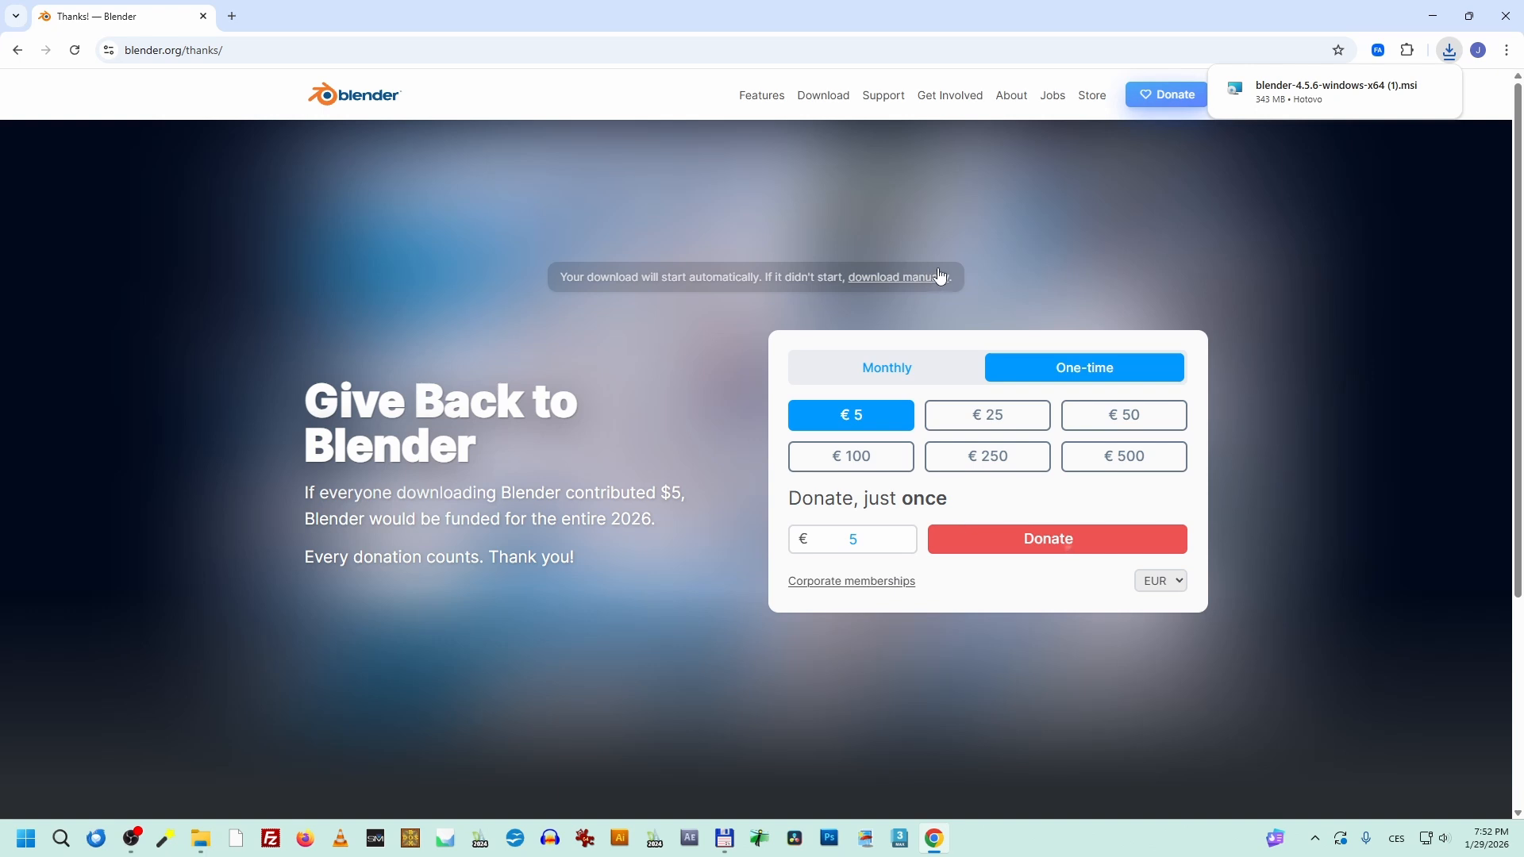
# Step: View the monthly donation options on the thank-you page and return to the one-time ones
pyautogui.click(919, 373)
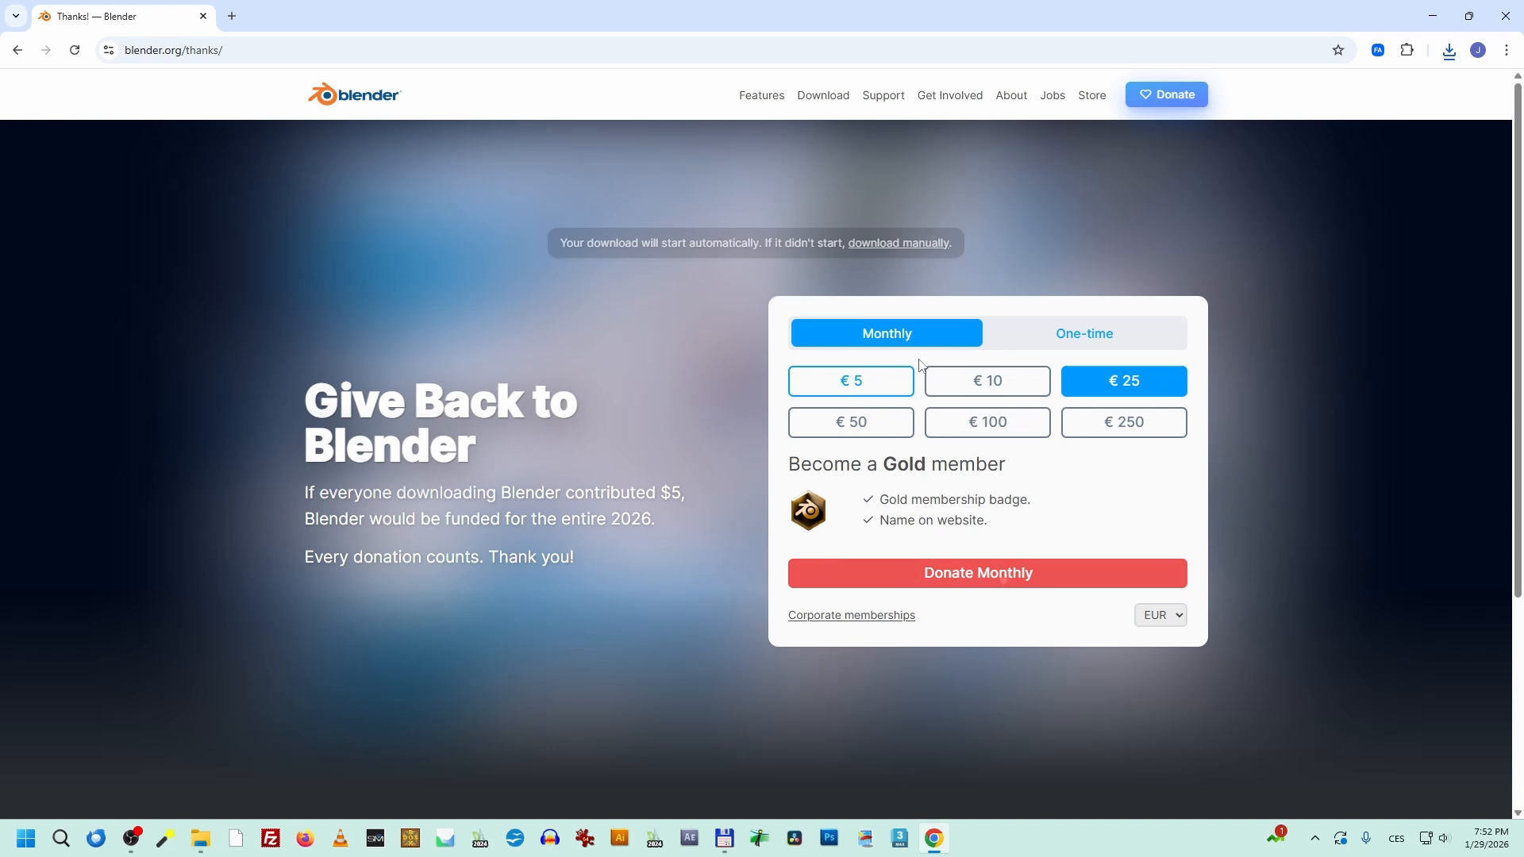
pyautogui.click(1082, 334)
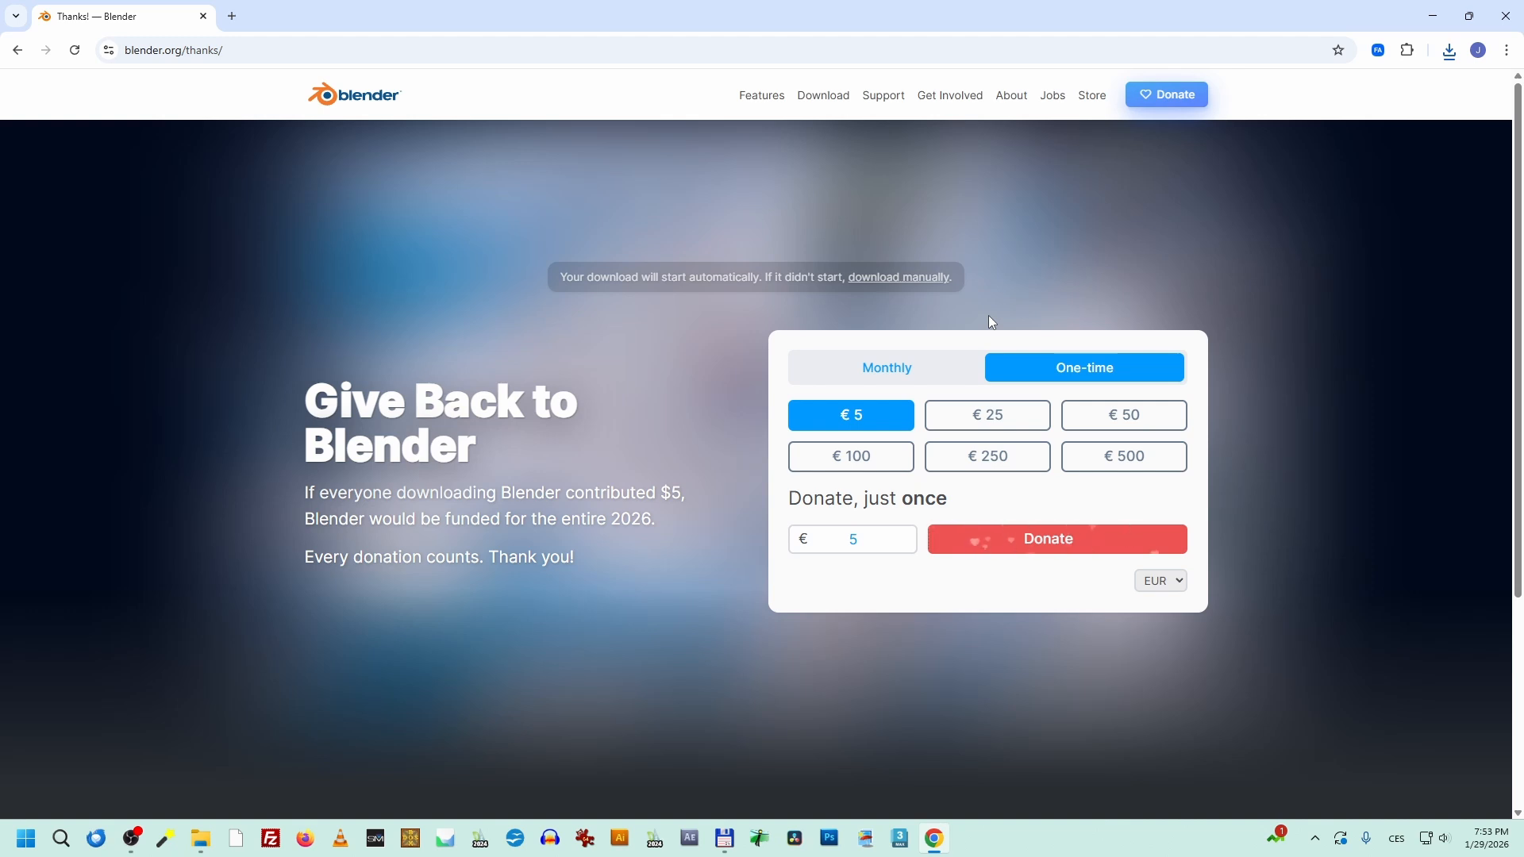
# Step: Show the finished download in its folder and launch the installer blender-4.5.6-windows-x64.msi
pyautogui.click(1450, 51)
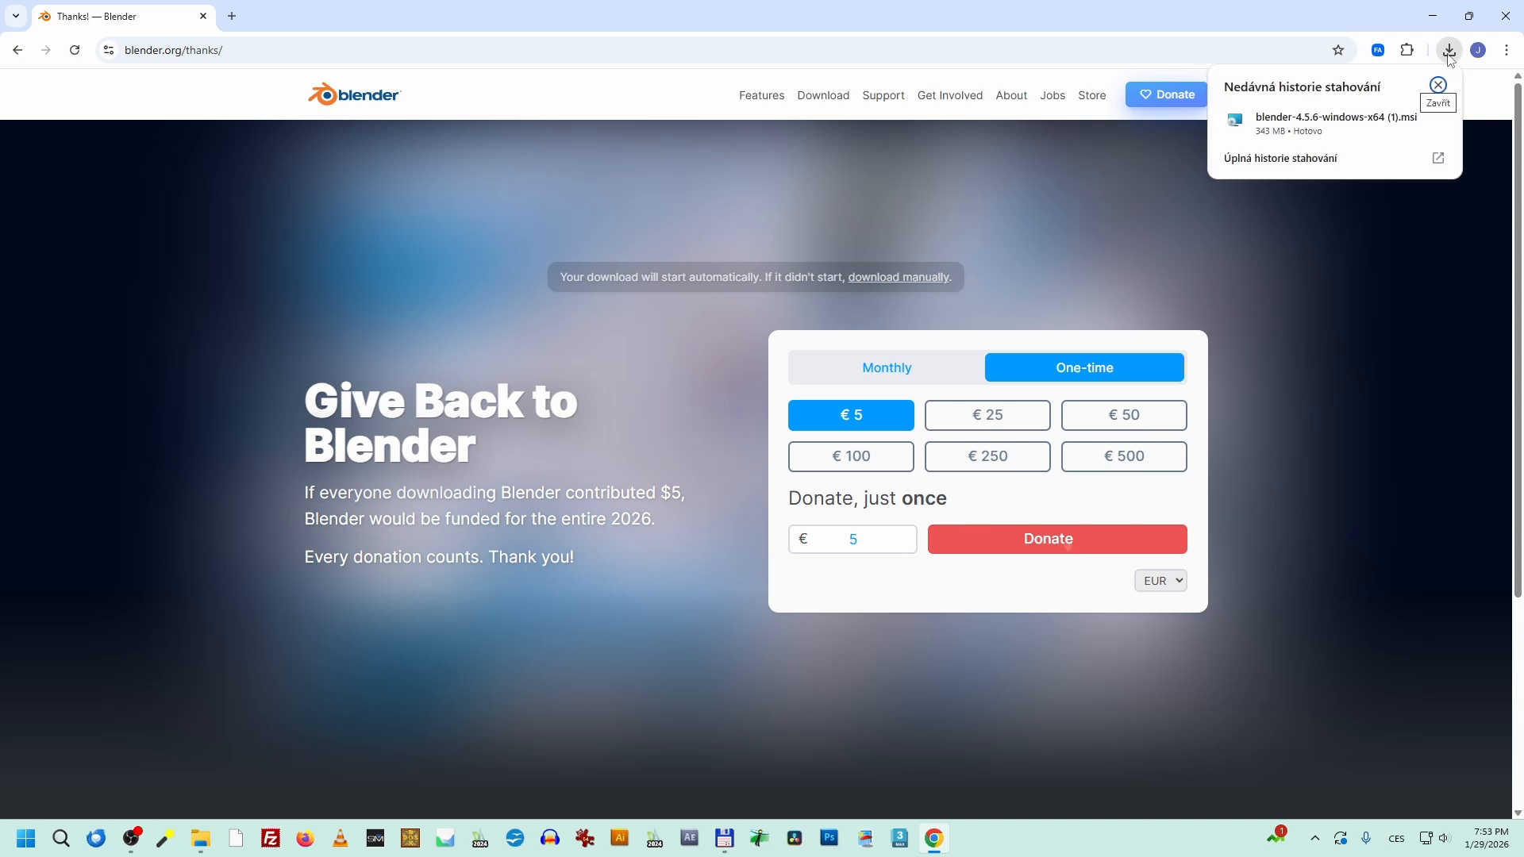
pyautogui.click(1413, 123)
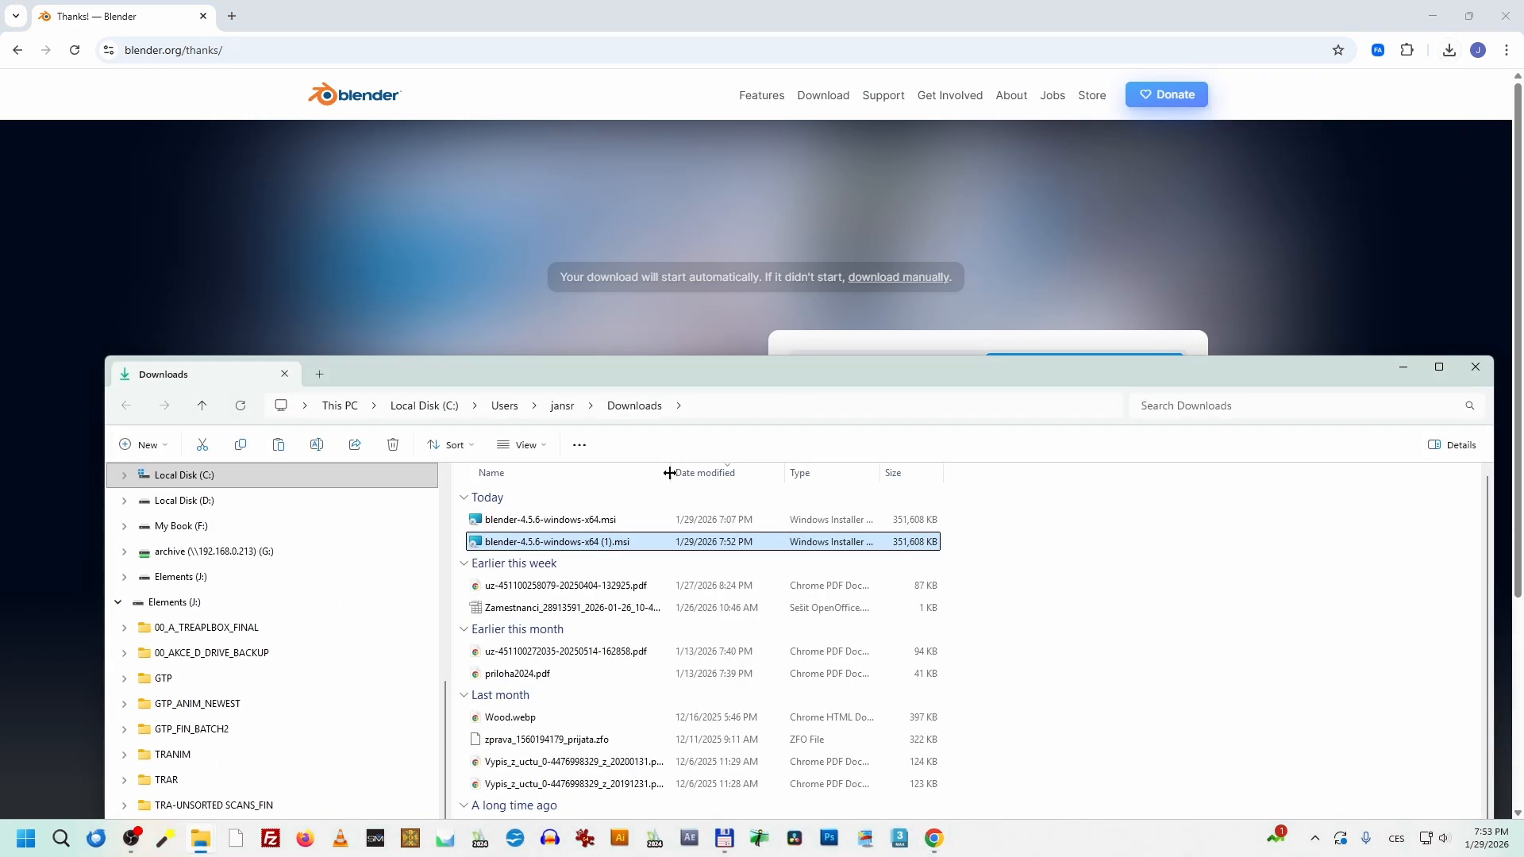
pyautogui.click(606, 522)
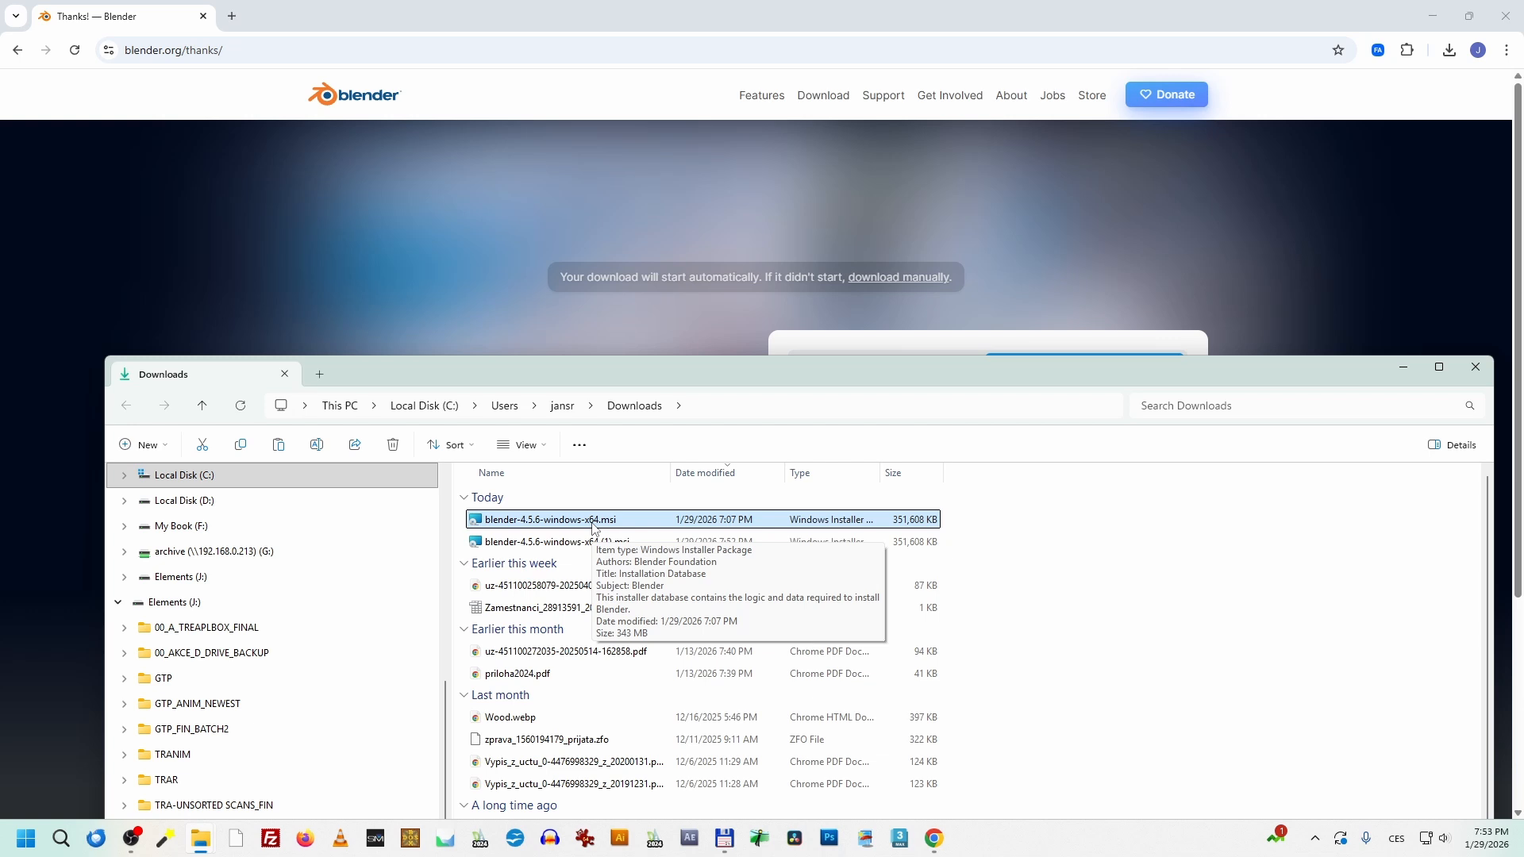
pyautogui.doubleClick(593, 523)
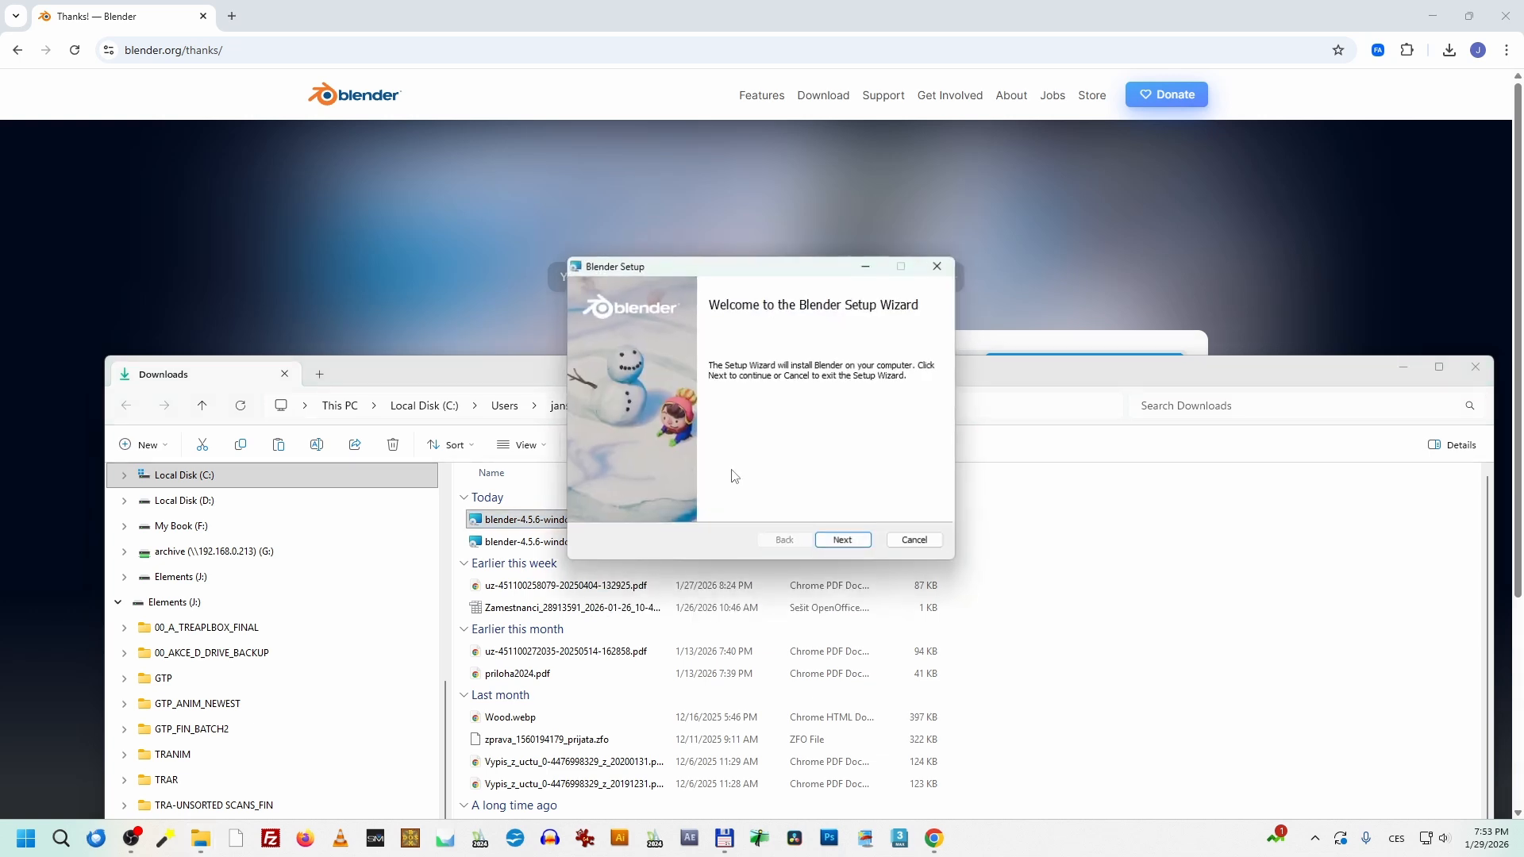
# Step: Install Blender 4.5 to the default destination folder and finish the setup wizard, with the Downloads window minimized
pyautogui.click(842, 544)
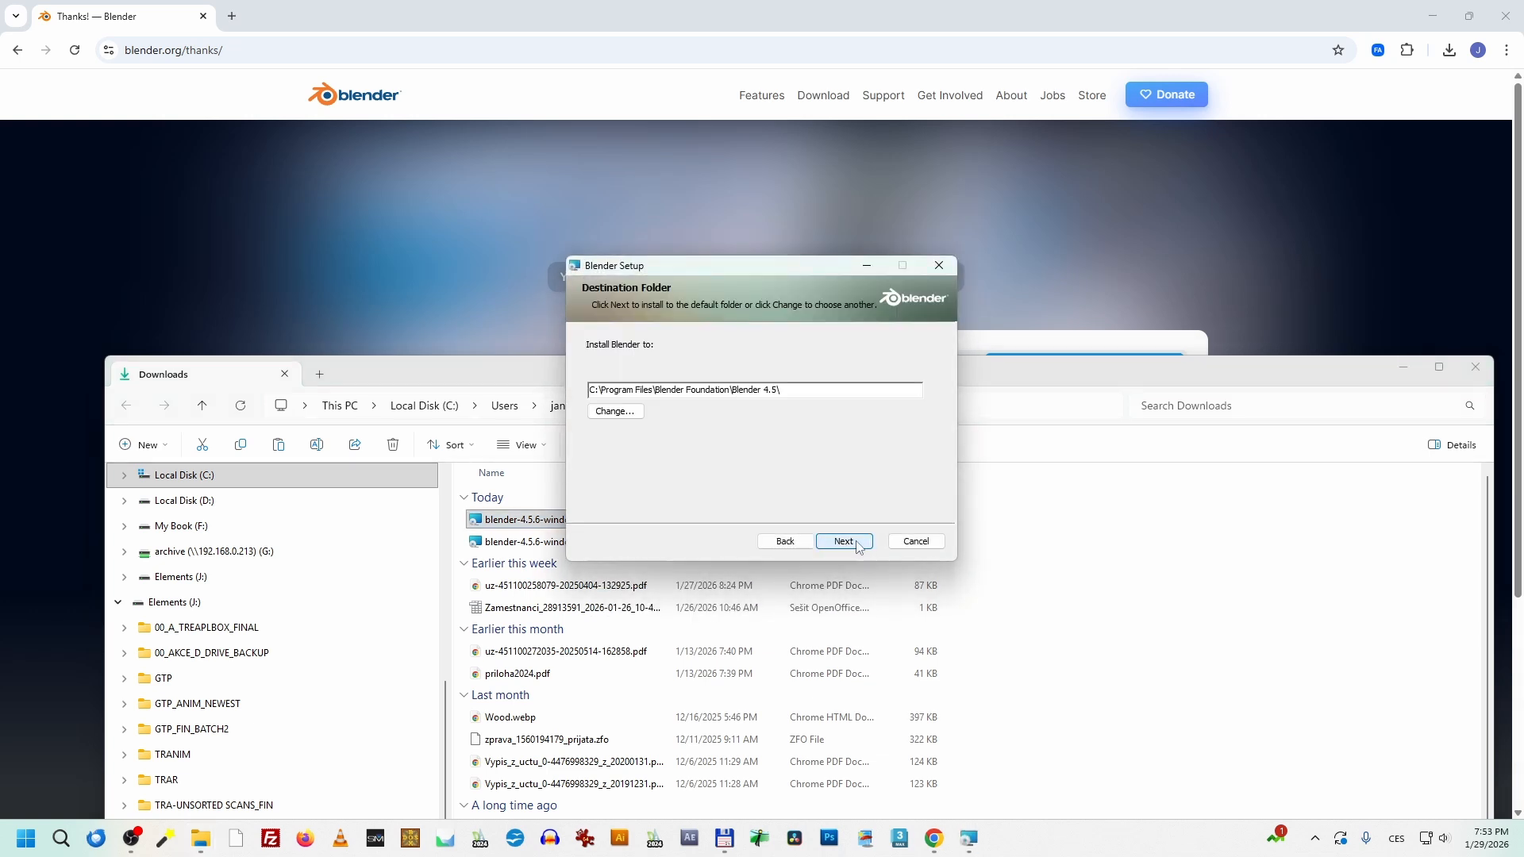
pyautogui.click(845, 543)
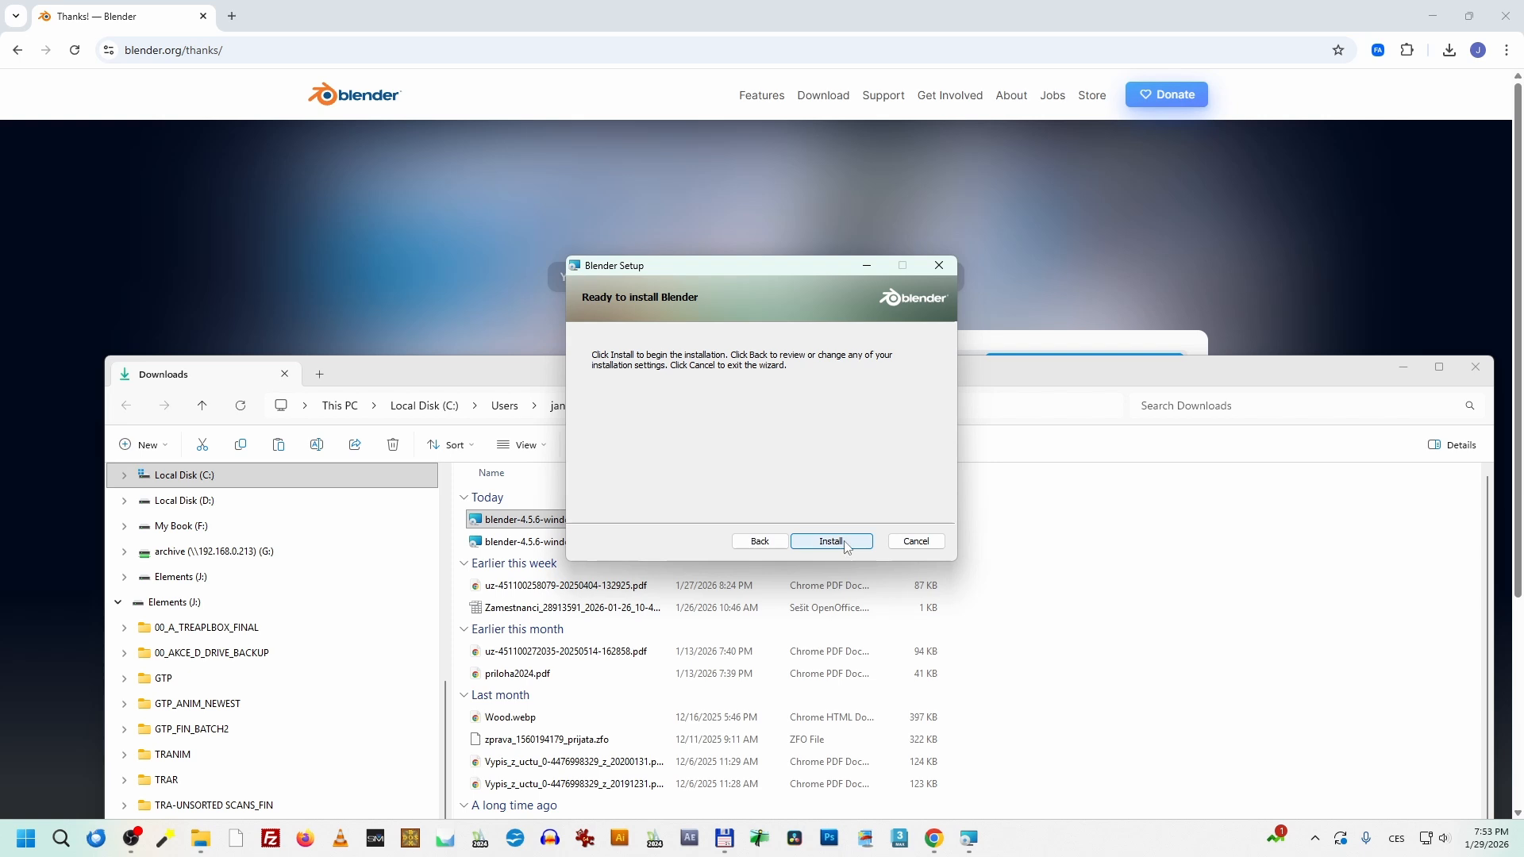
pyautogui.click(831, 542)
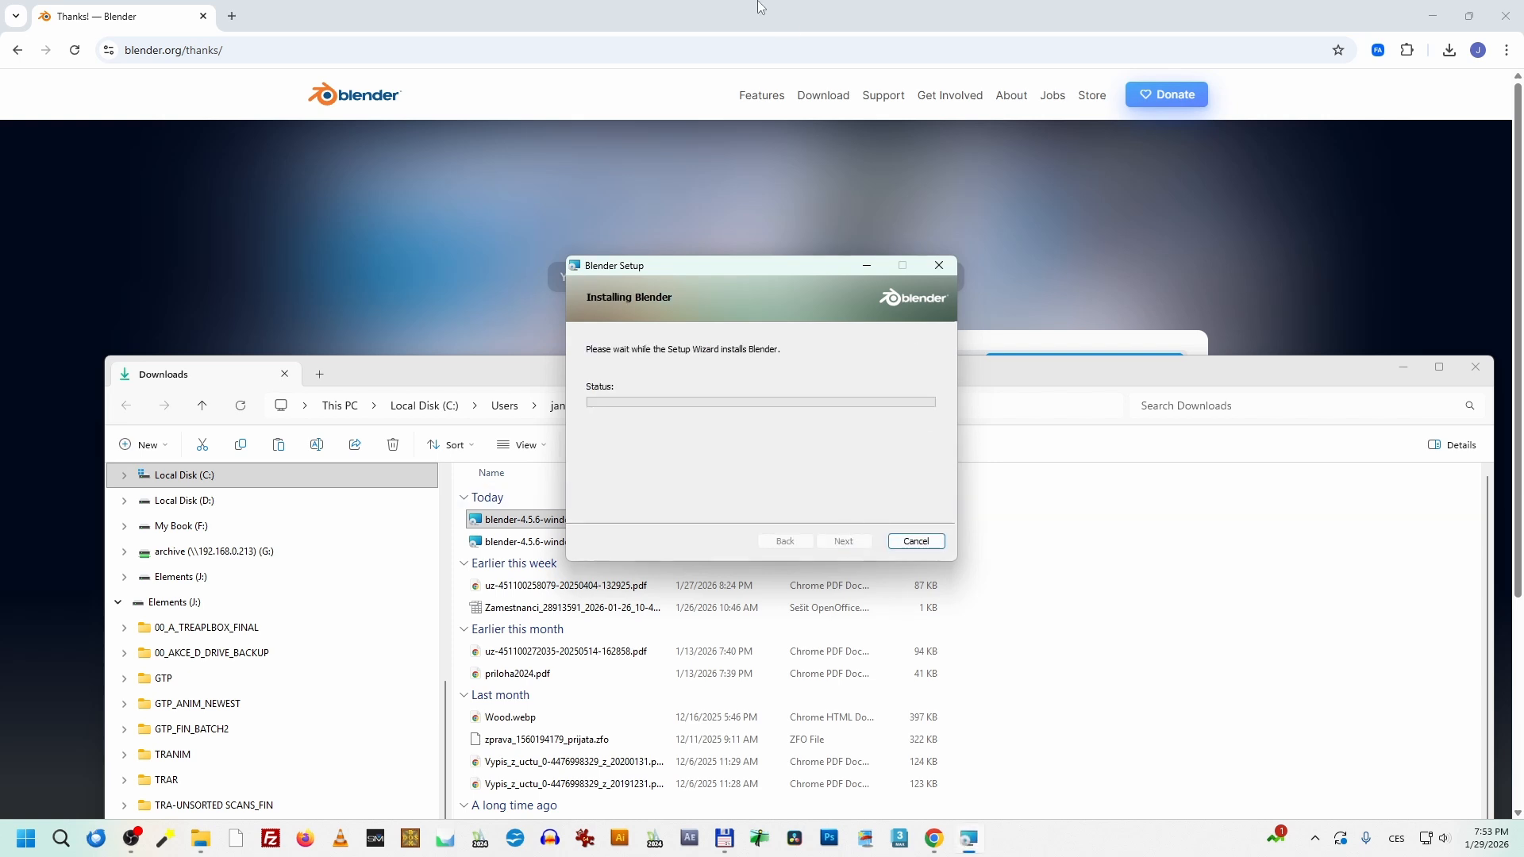
pyautogui.moveTo(1024, 379); pyautogui.dragTo(983, 258)
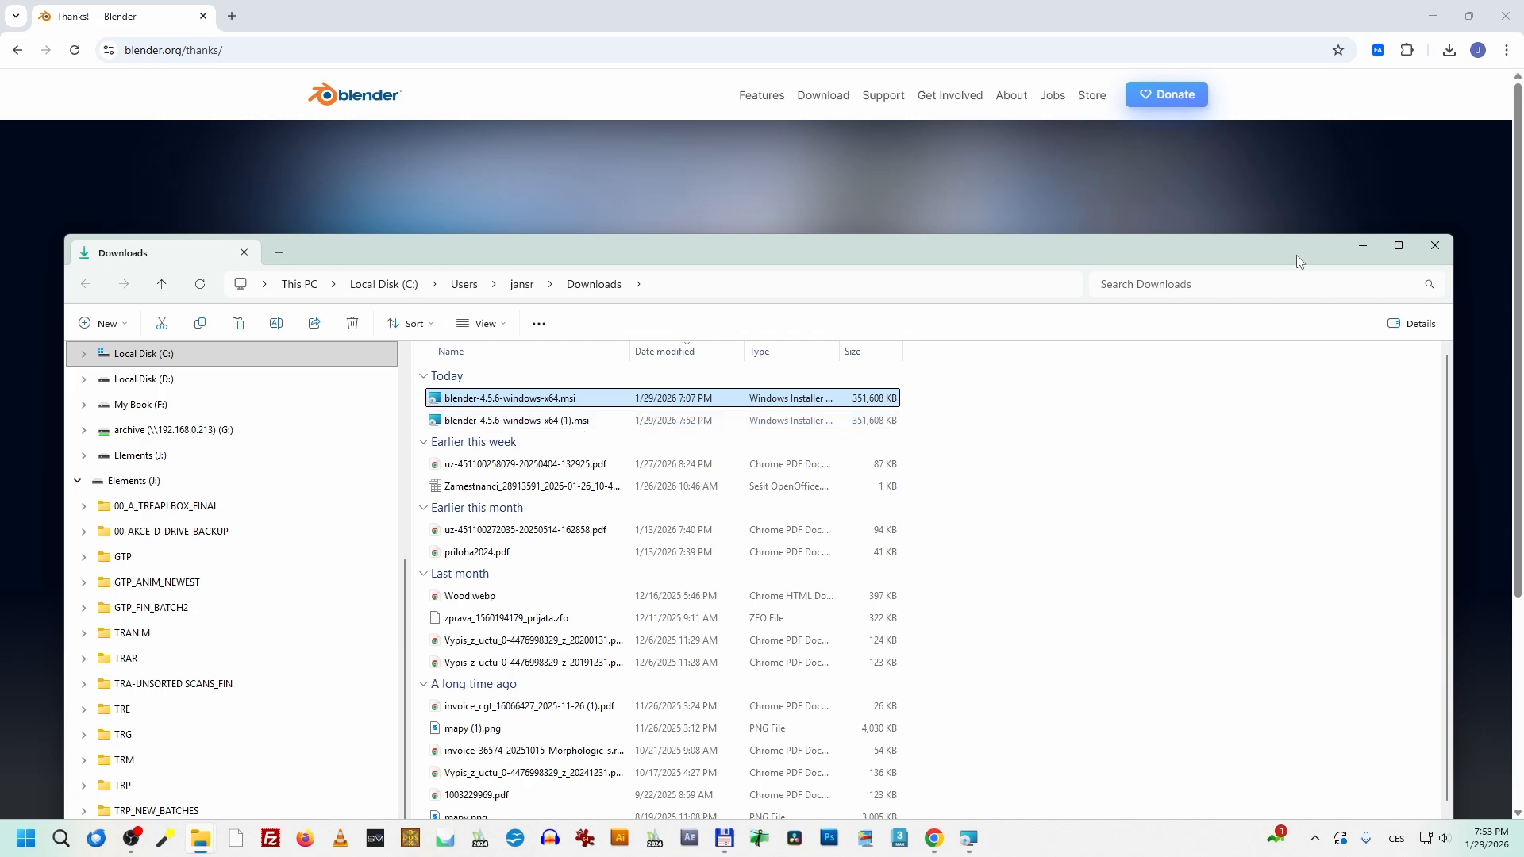
pyautogui.click(1363, 248)
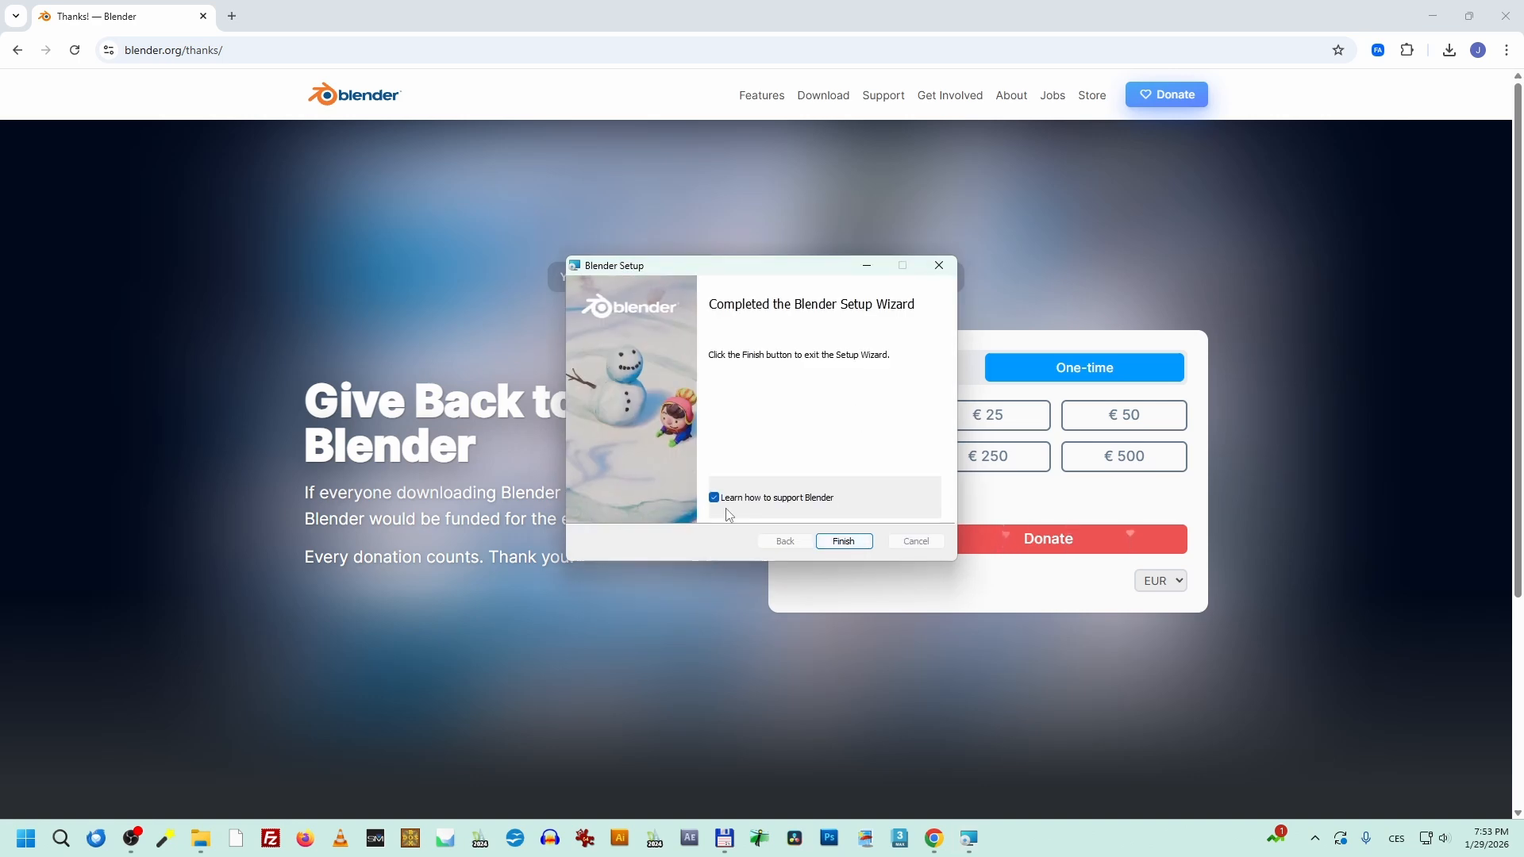
pyautogui.click(845, 543)
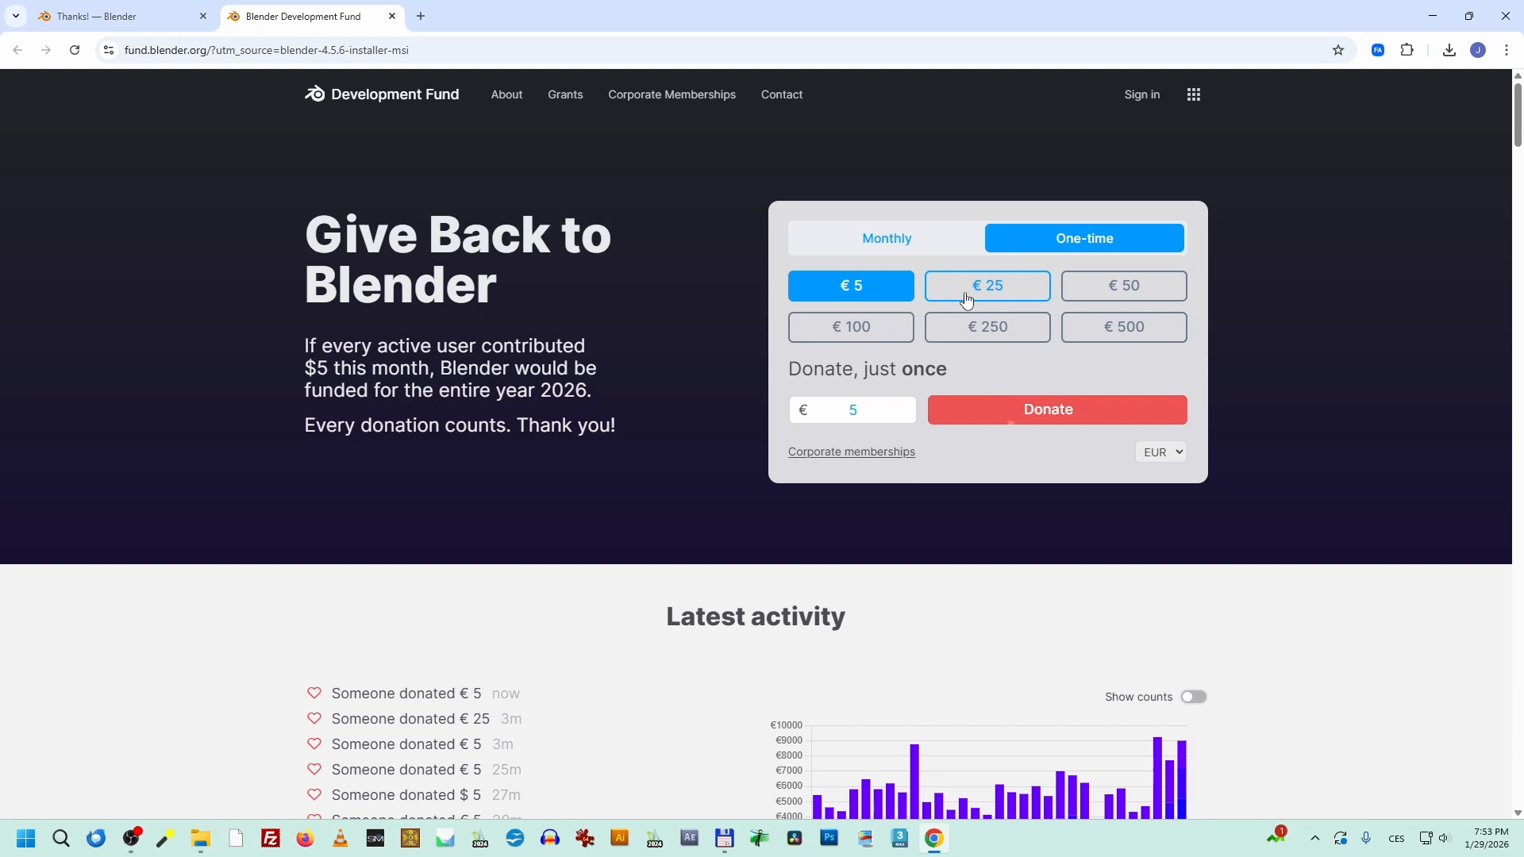
# Step: View the monthly donation options on the Blender Development Fund page and close the browser
pyautogui.click(917, 242)
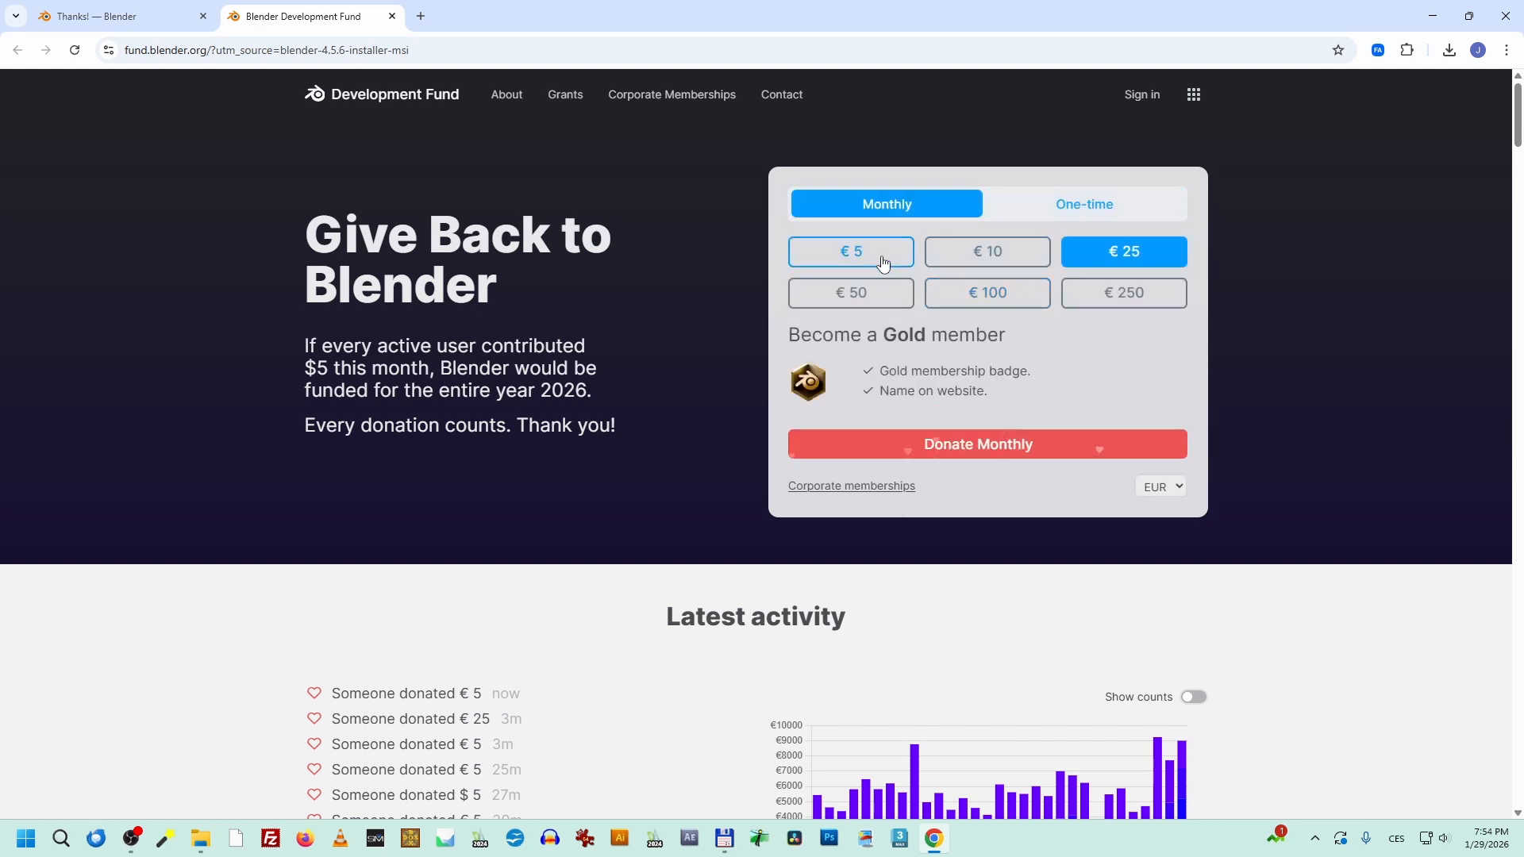
pyautogui.click(393, 16)
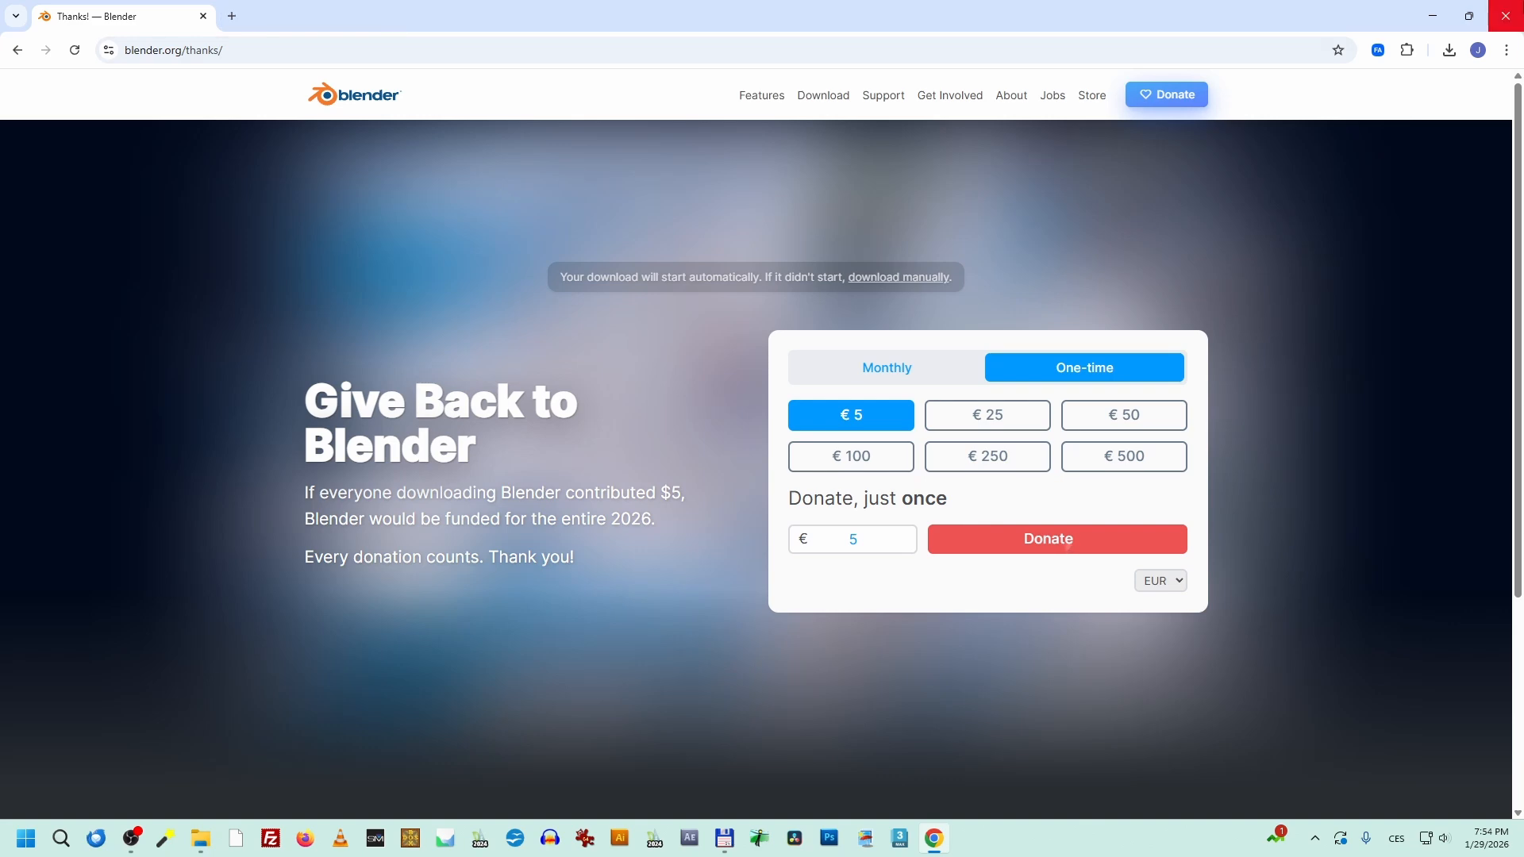
pyautogui.click(1505, 16)
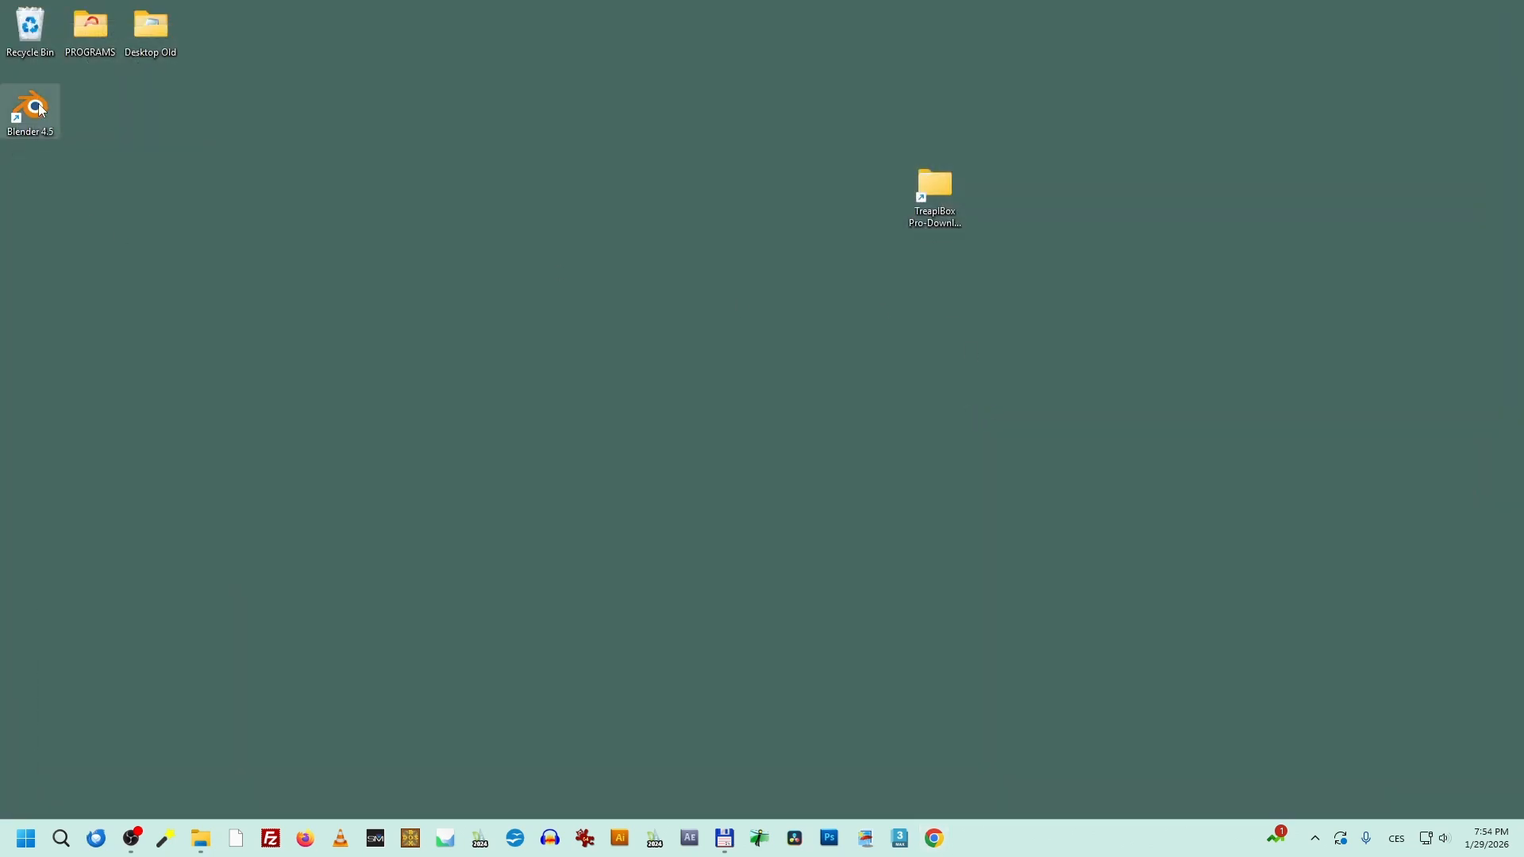
# Step: Pin the Blender 4.5 desktop shortcut to the taskbar, then start Blender from it and dismiss the splash screen
pyautogui.moveTo(39, 110); pyautogui.dragTo(970, 841)
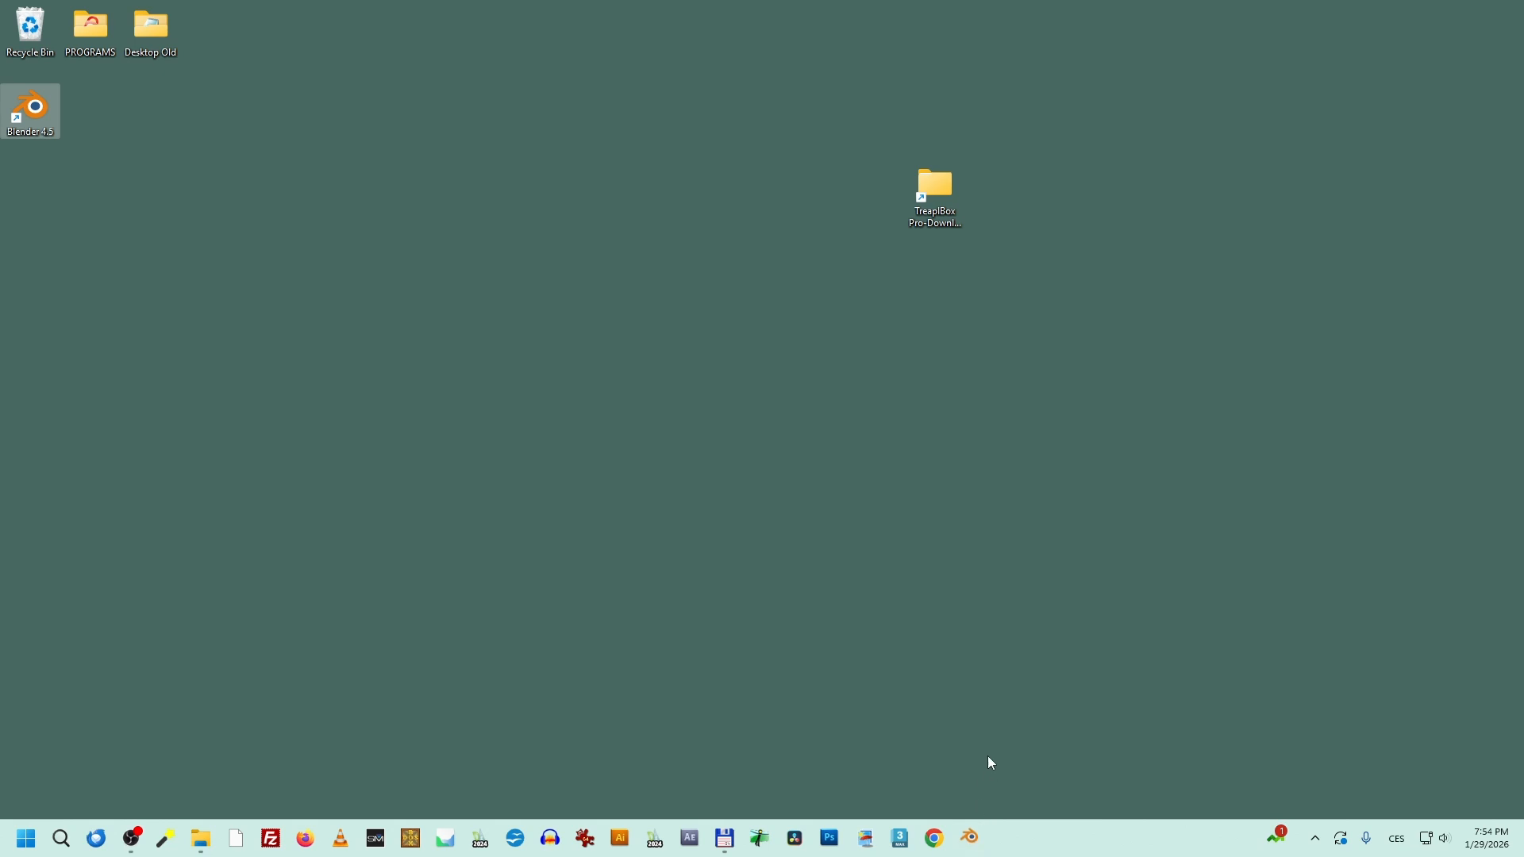
pyautogui.click(971, 839)
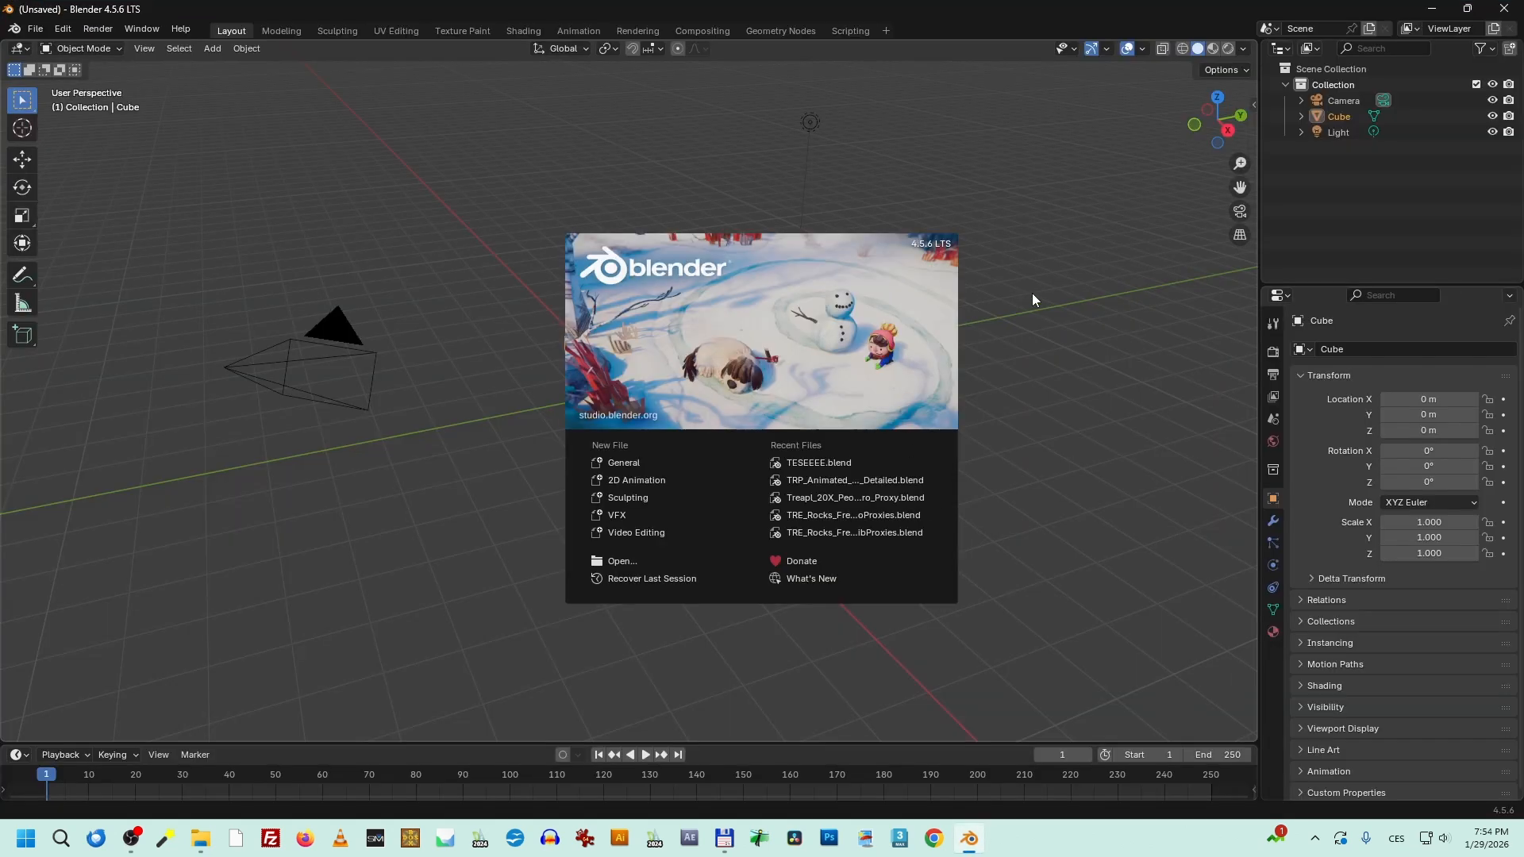
pyautogui.click(1032, 300)
# Step: Open the TreaplBox Pro download folder from the desktop and arrange its window beside a reduced Blender window
pyautogui.moveTo(738, 9); pyautogui.dragTo(774, 326)
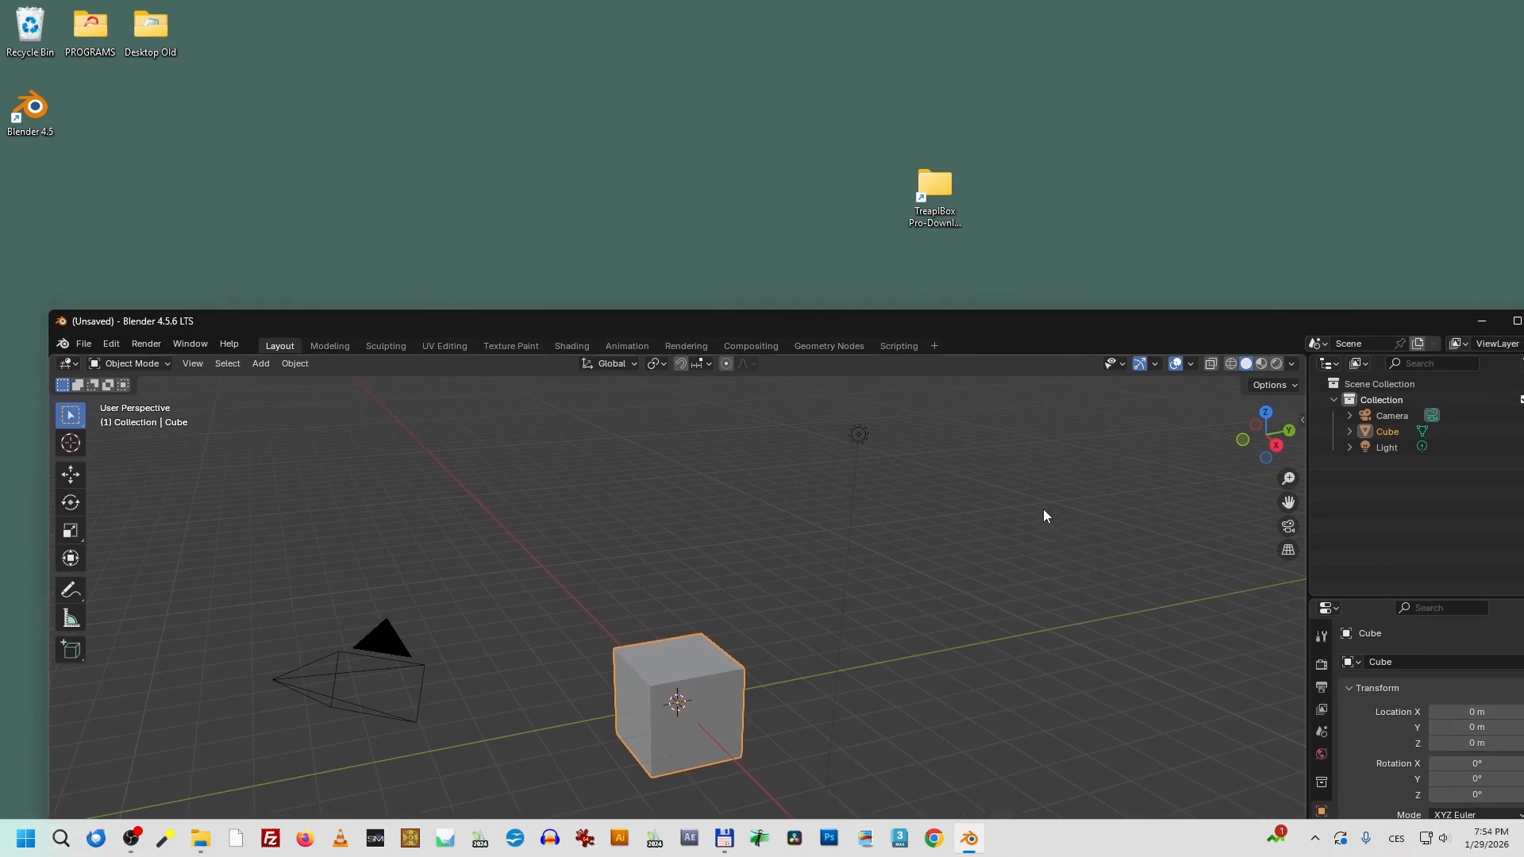
pyautogui.doubleClick(949, 187)
pyautogui.moveTo(489, 24); pyautogui.dragTo(887, 43)
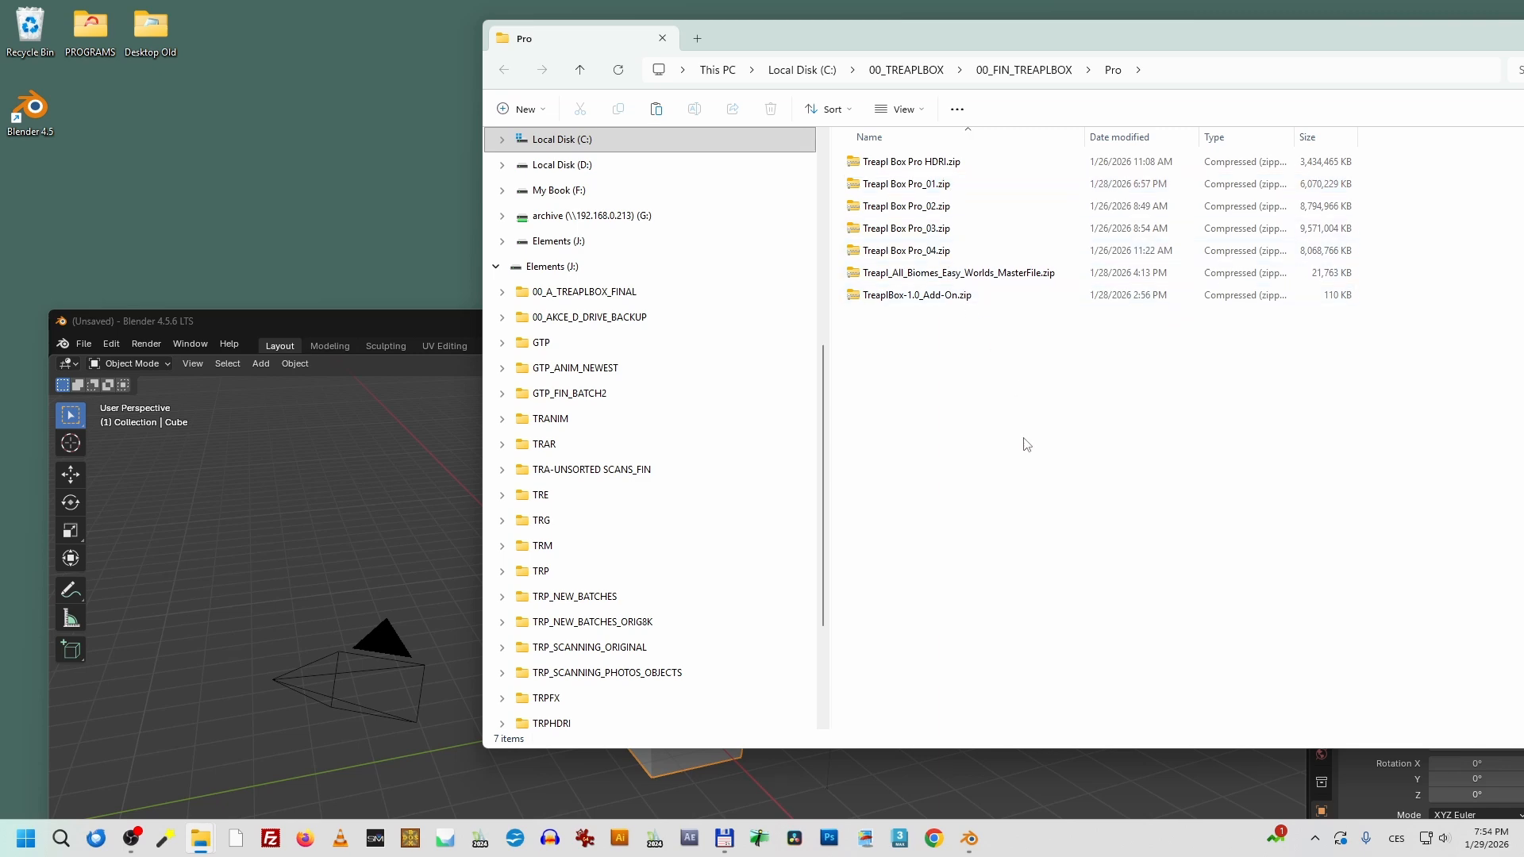
# Step: Install TreaplBox-1.0_Add-On.zip in Blender from the Pro folder, using the User Default repository with the add-on enabled
pyautogui.click(948, 297)
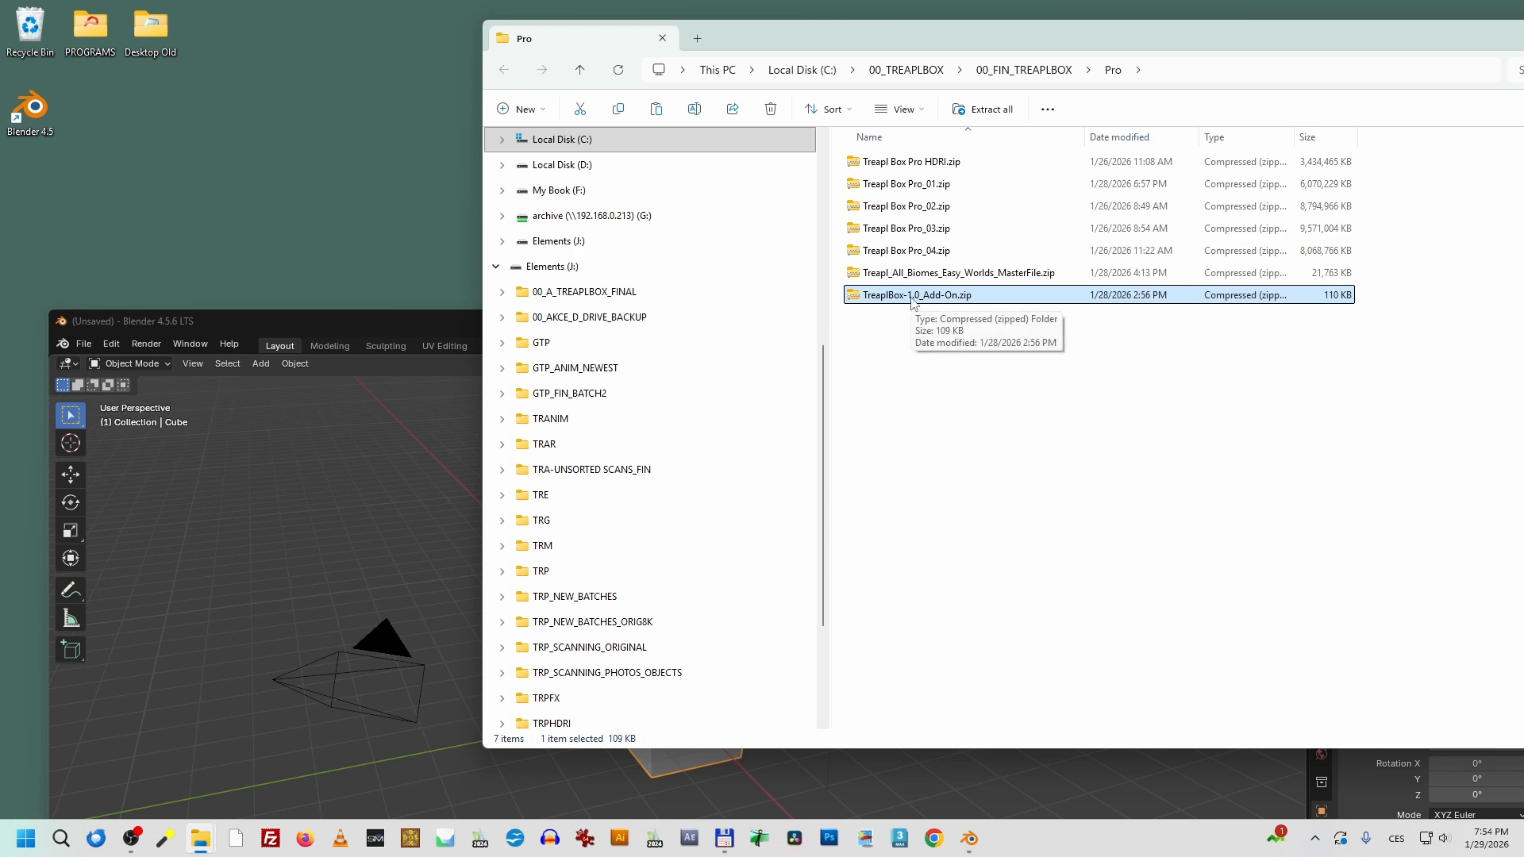
pyautogui.moveTo(912, 301); pyautogui.dragTo(368, 499)
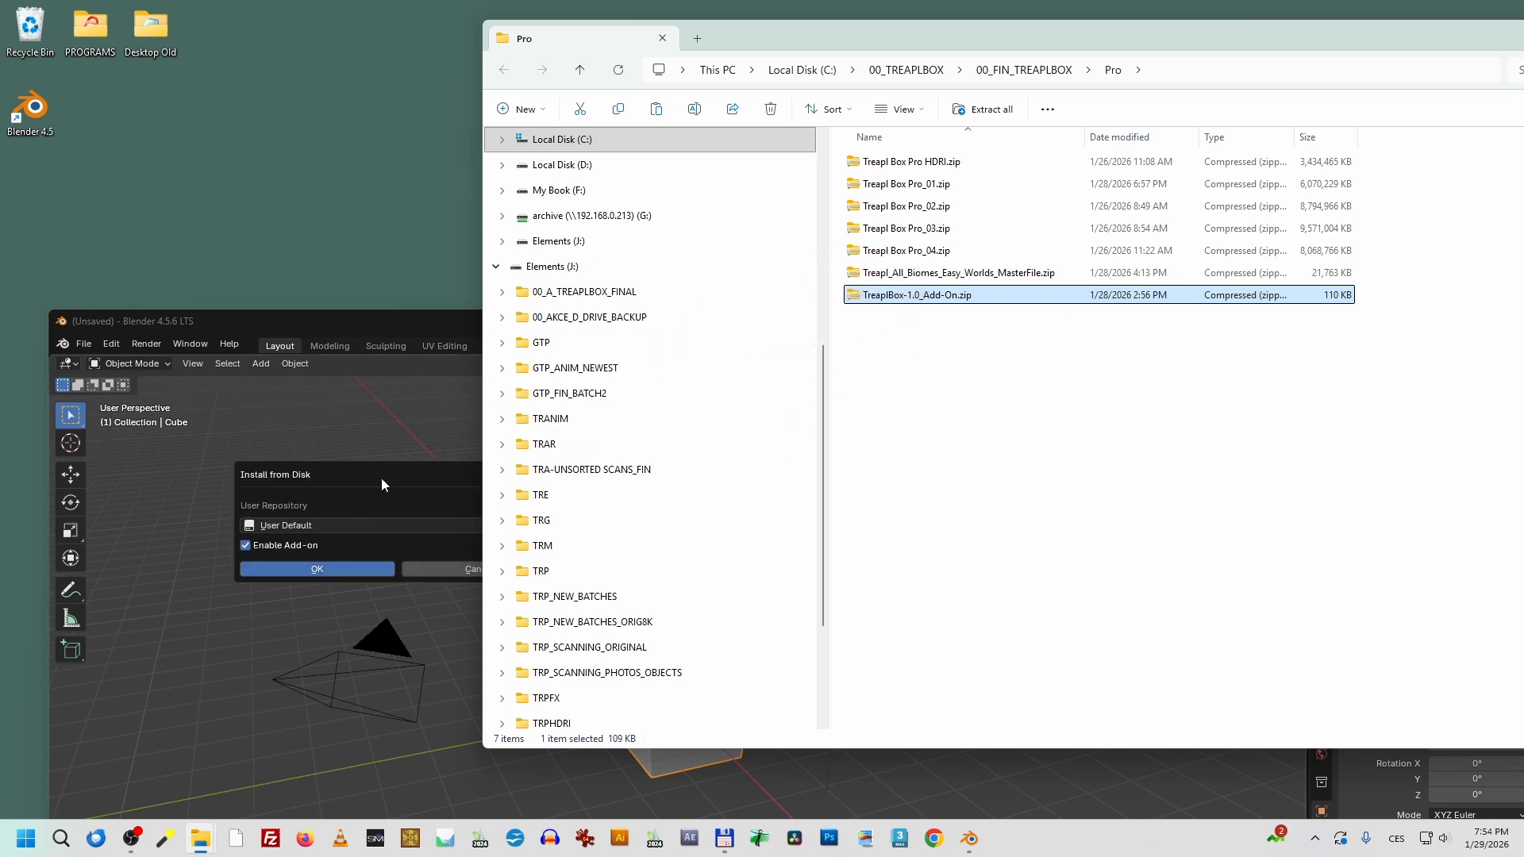
pyautogui.click(421, 326)
pyautogui.doubleClick(450, 327)
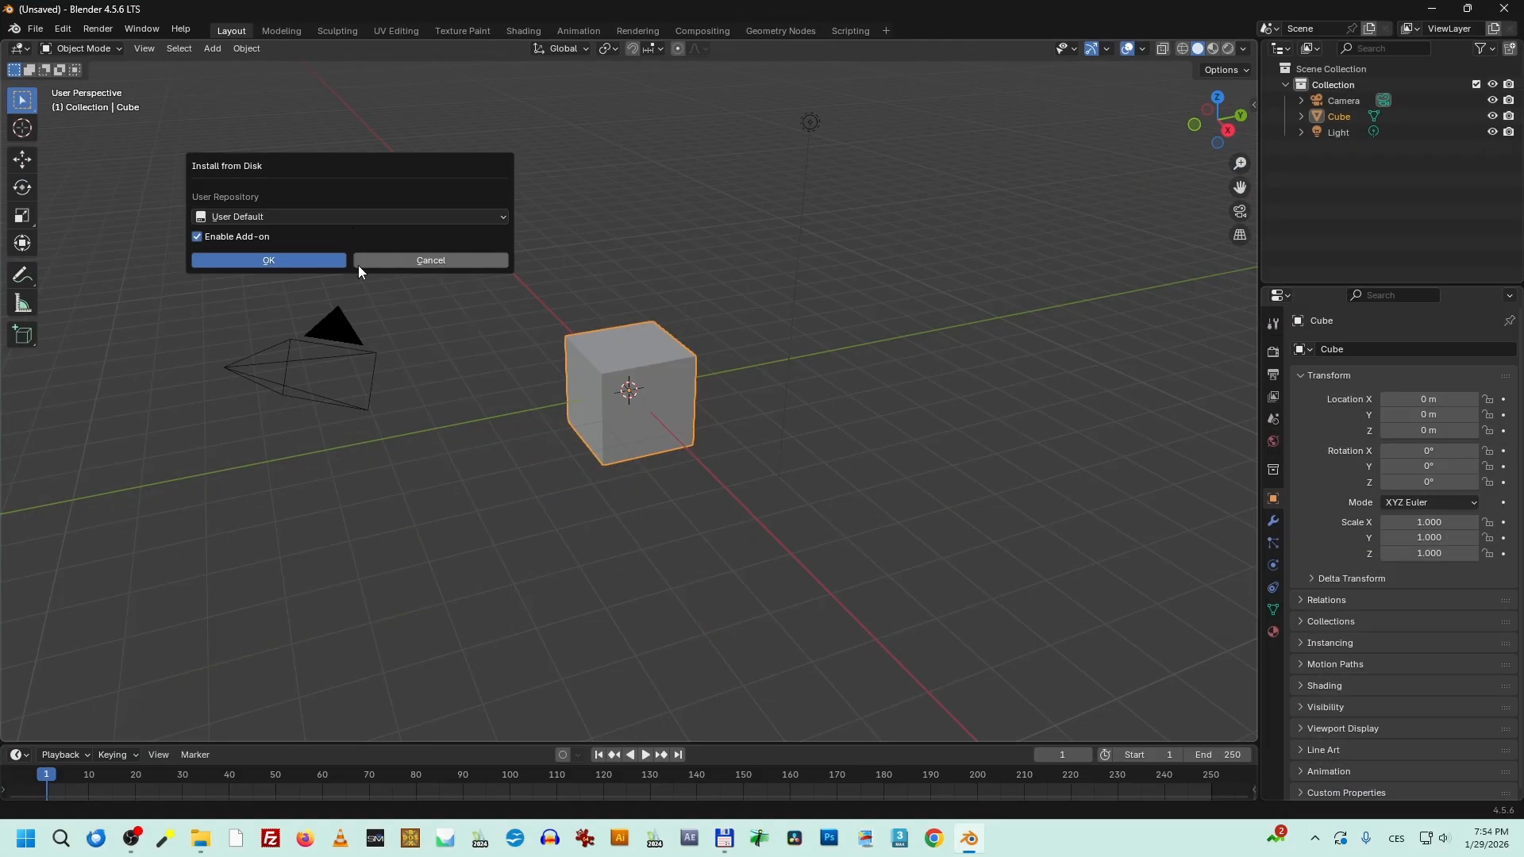
pyautogui.click(303, 260)
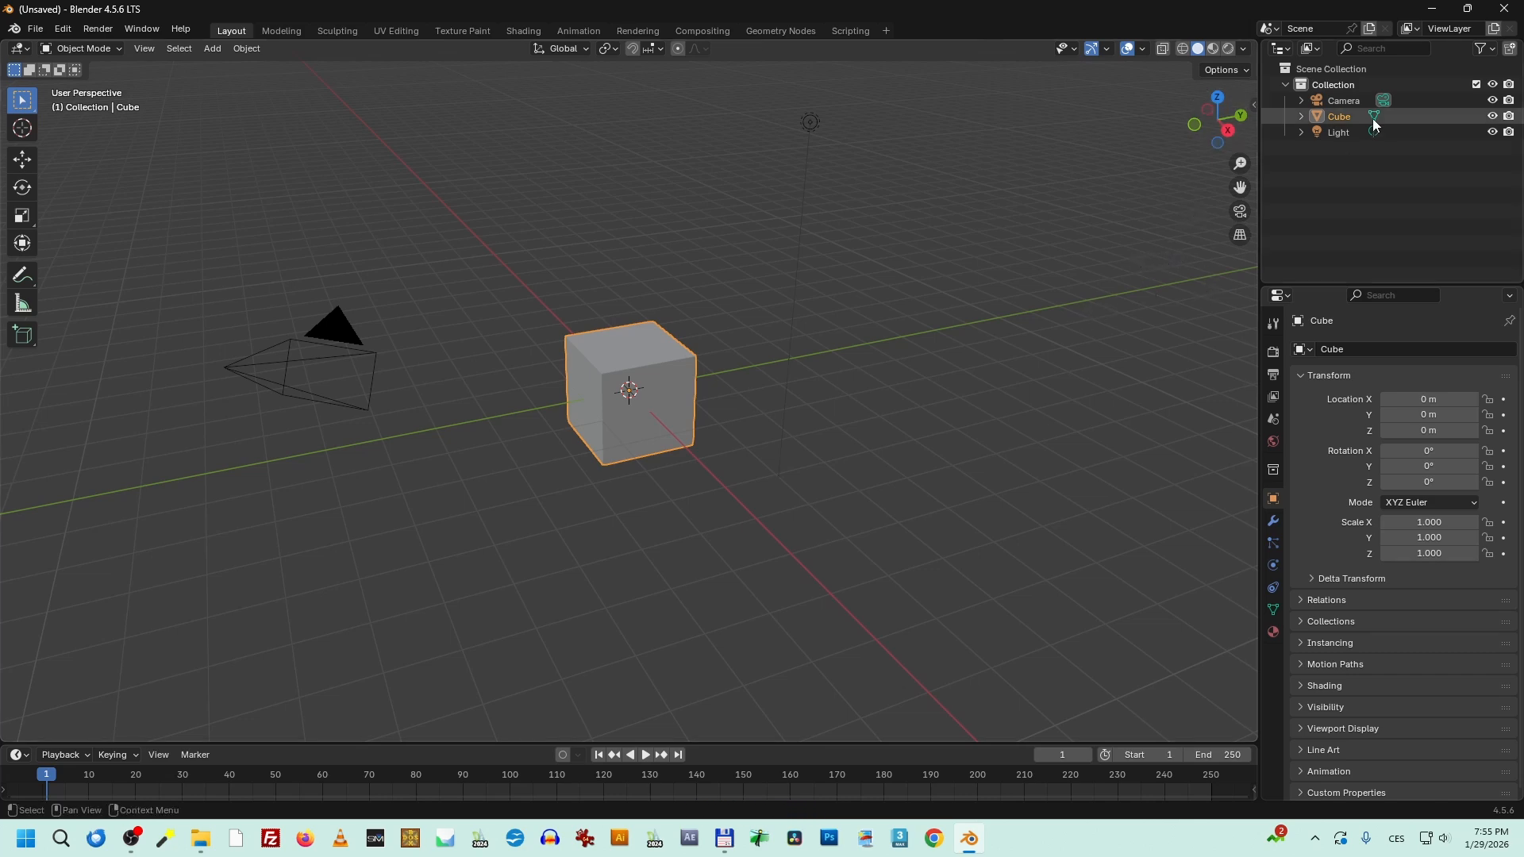
# Step: Restart Blender and dismiss its splash screen
pyautogui.click(1504, 8)
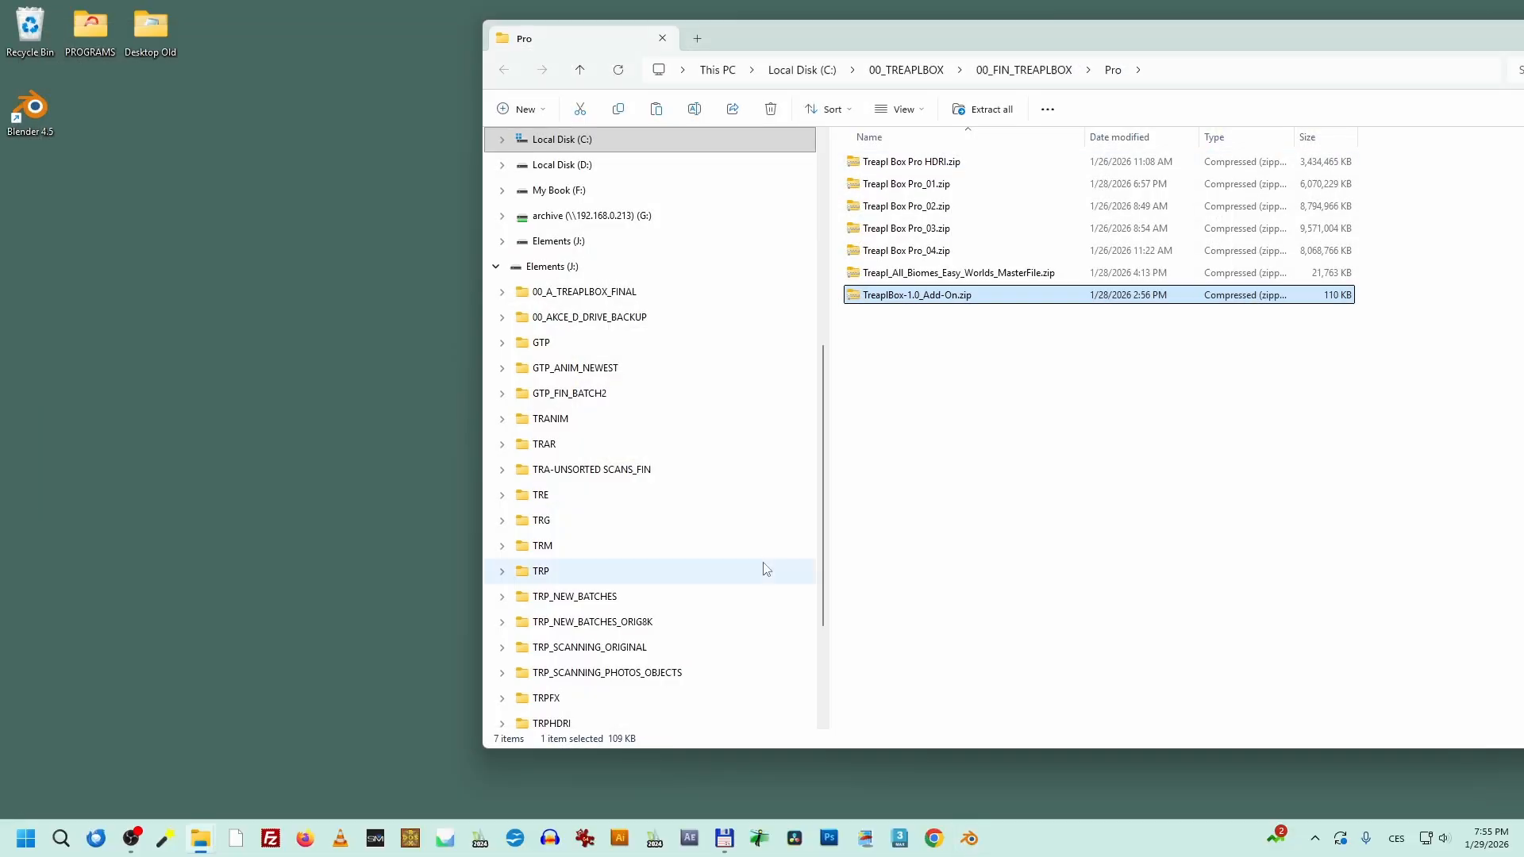
pyautogui.click(969, 838)
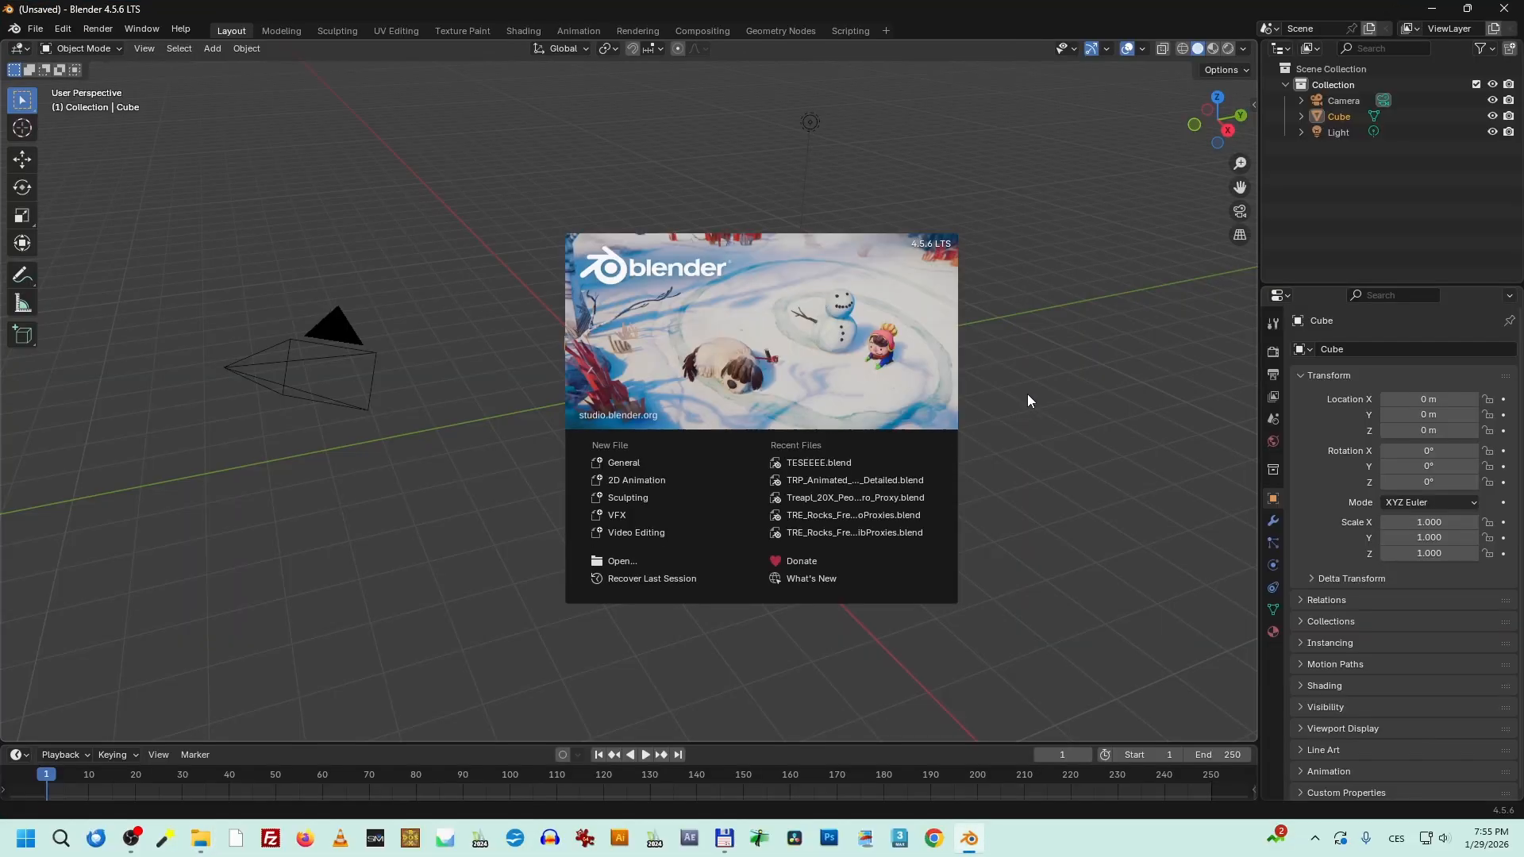
pyautogui.click(1027, 394)
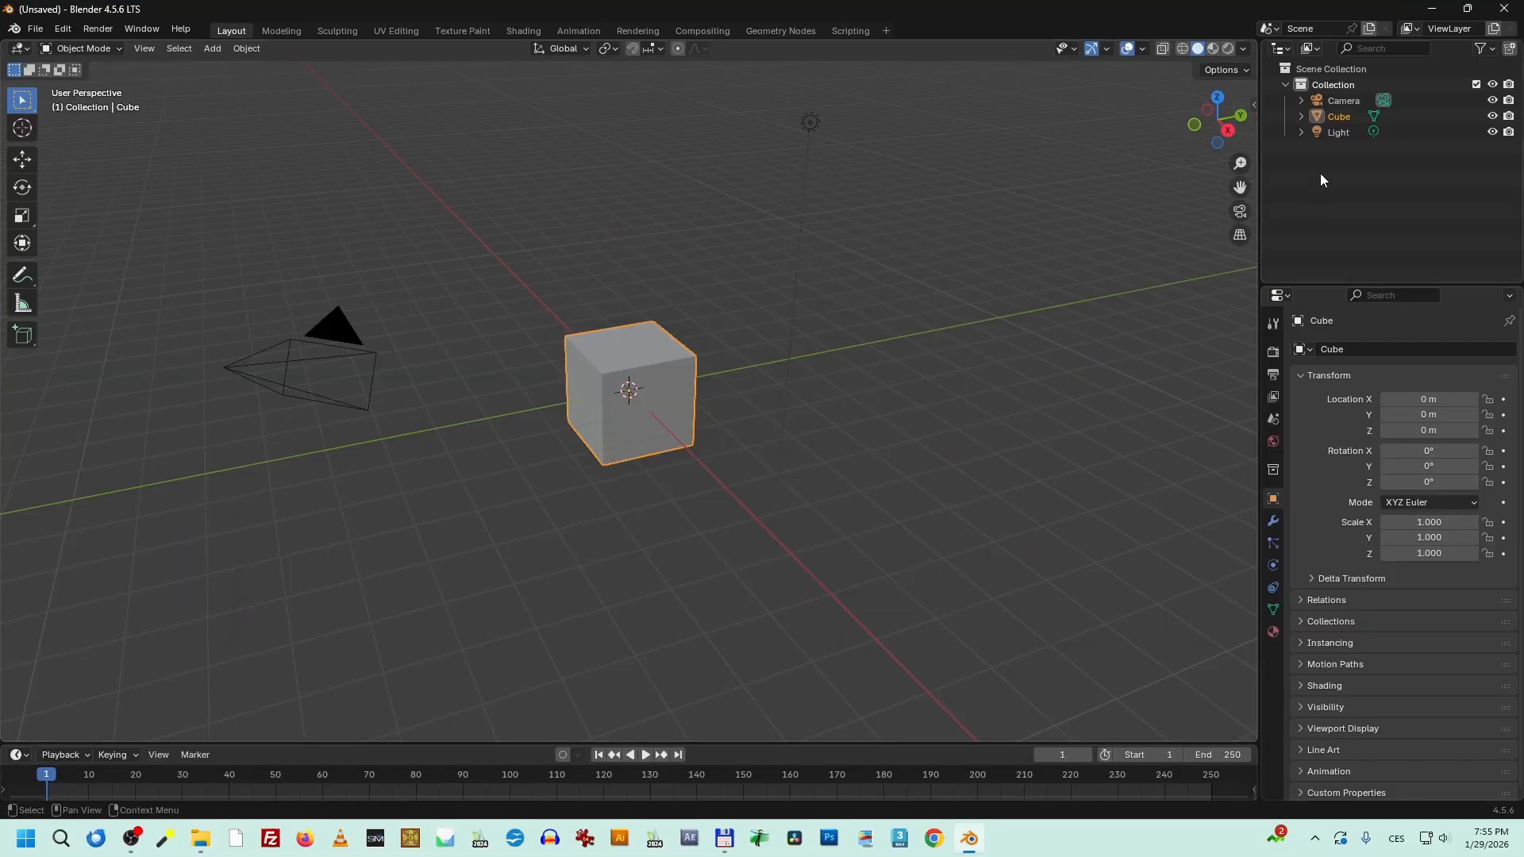
# Step: Show the TBox add-on tools in the 3D viewport and expand their Utilities section
pyautogui.click(1252, 104)
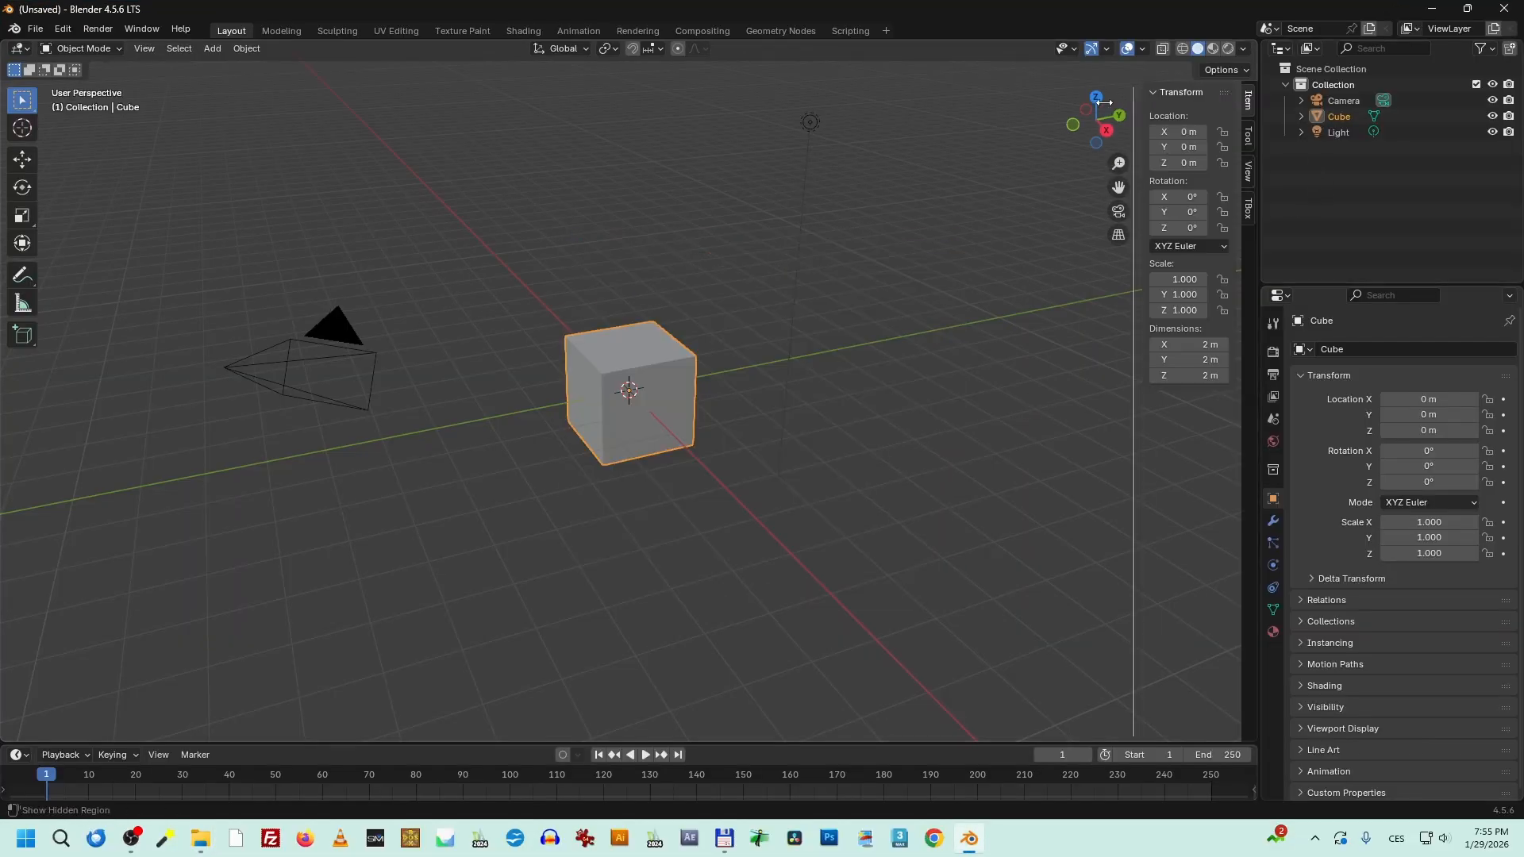
pyautogui.click(1248, 209)
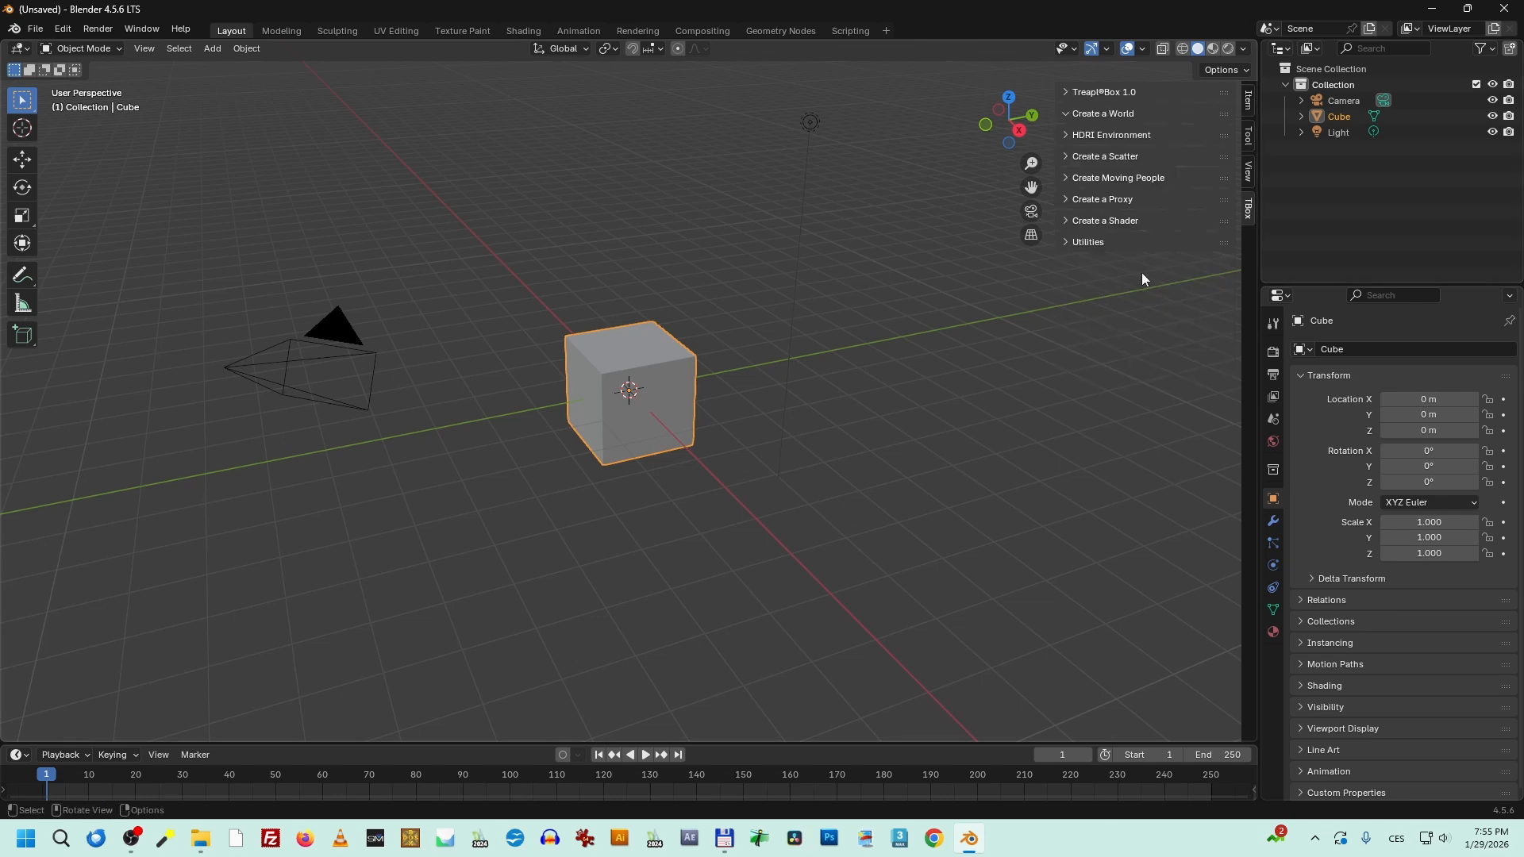
pyautogui.click(1094, 243)
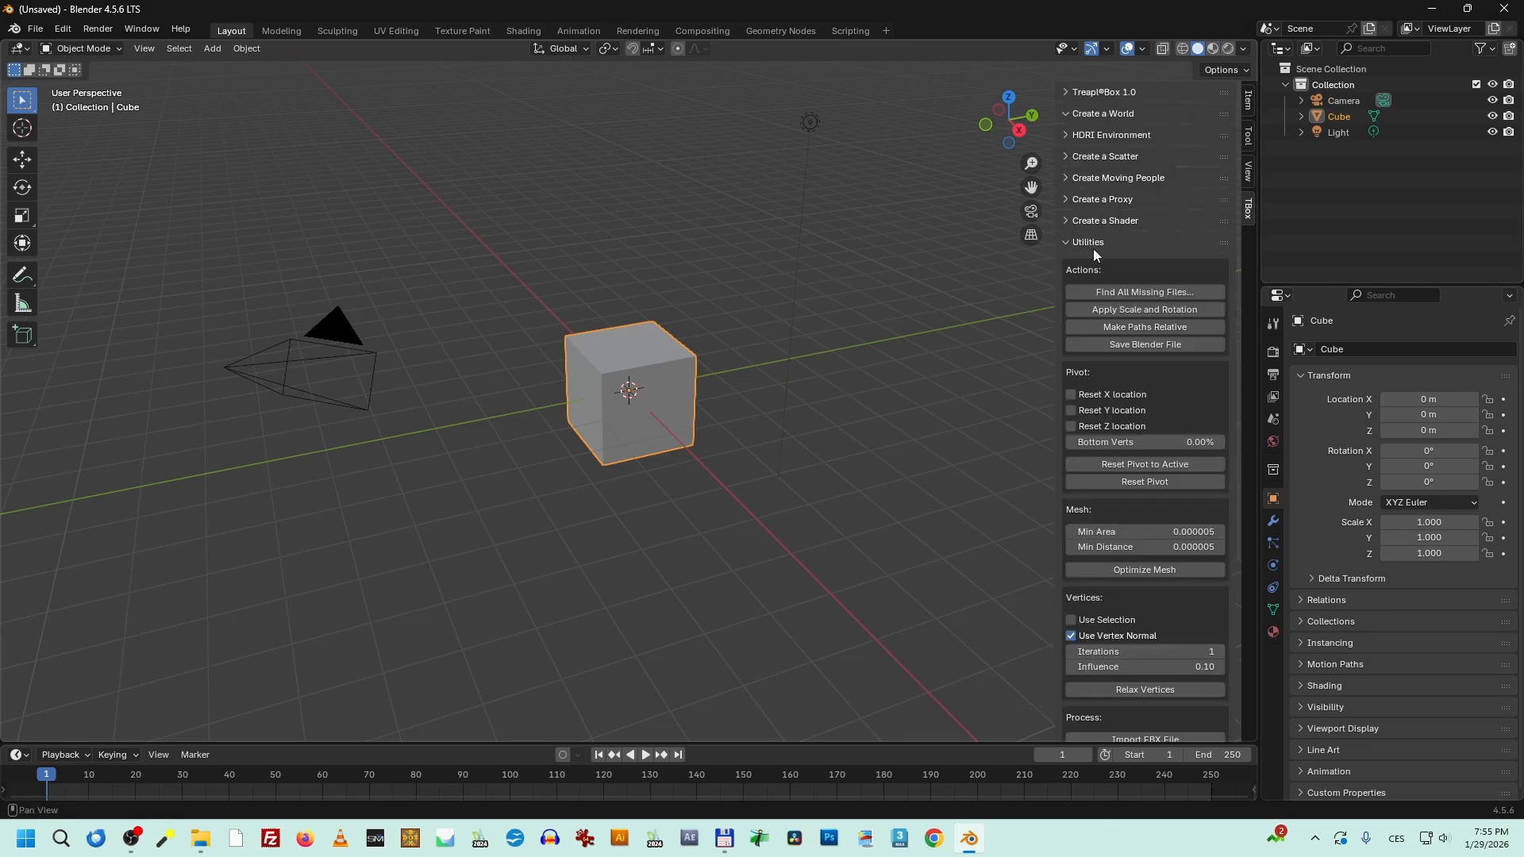
# Step: Collapse the Utilities section and view the version, links and license information in the TreaplBox 1.0 section
pyautogui.click(1093, 246)
pyautogui.click(1121, 92)
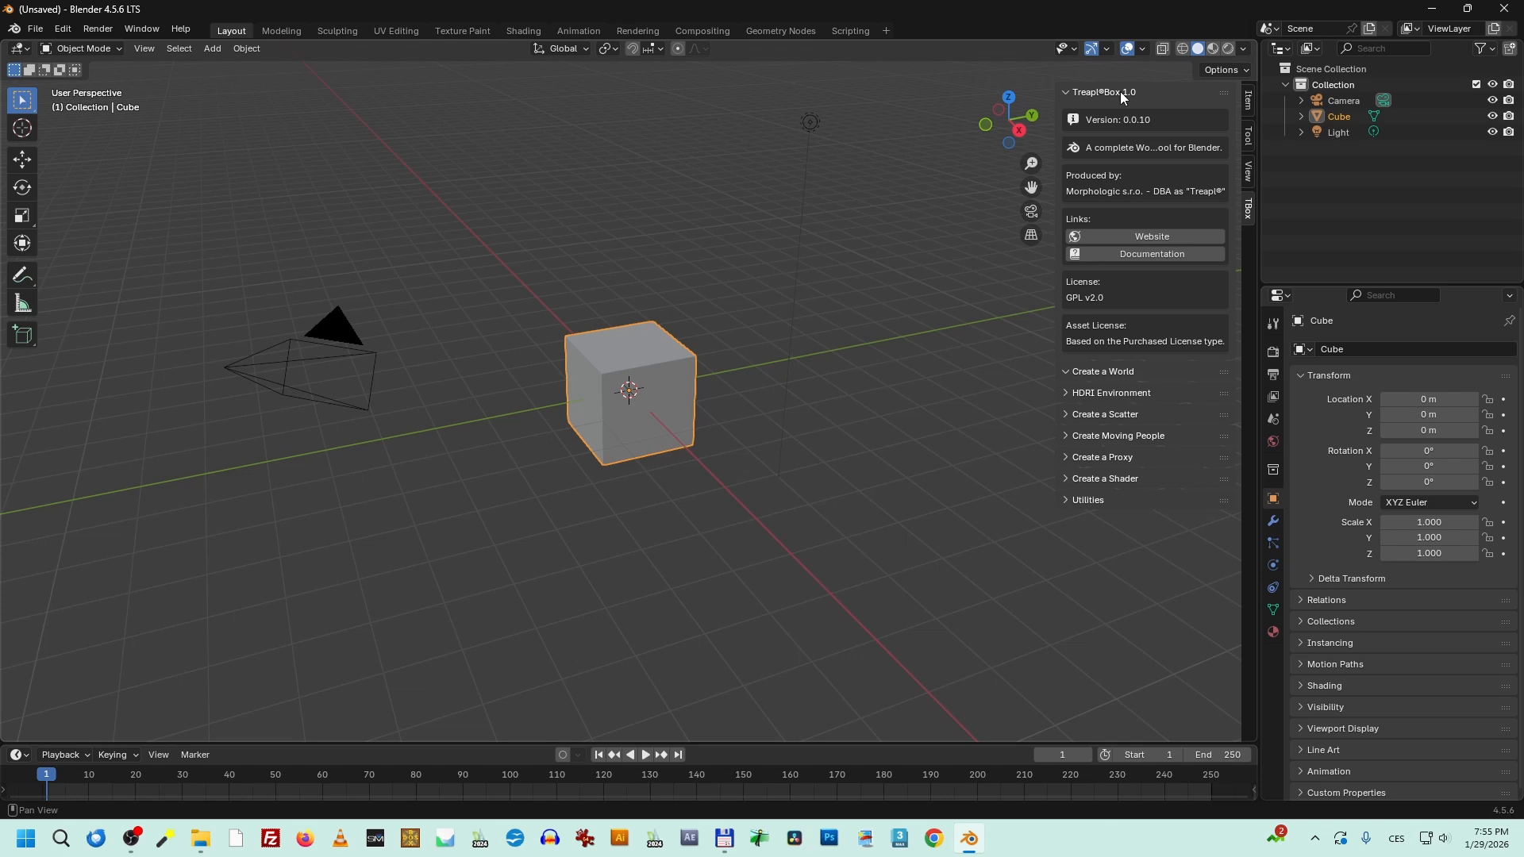
pyautogui.click(1121, 92)
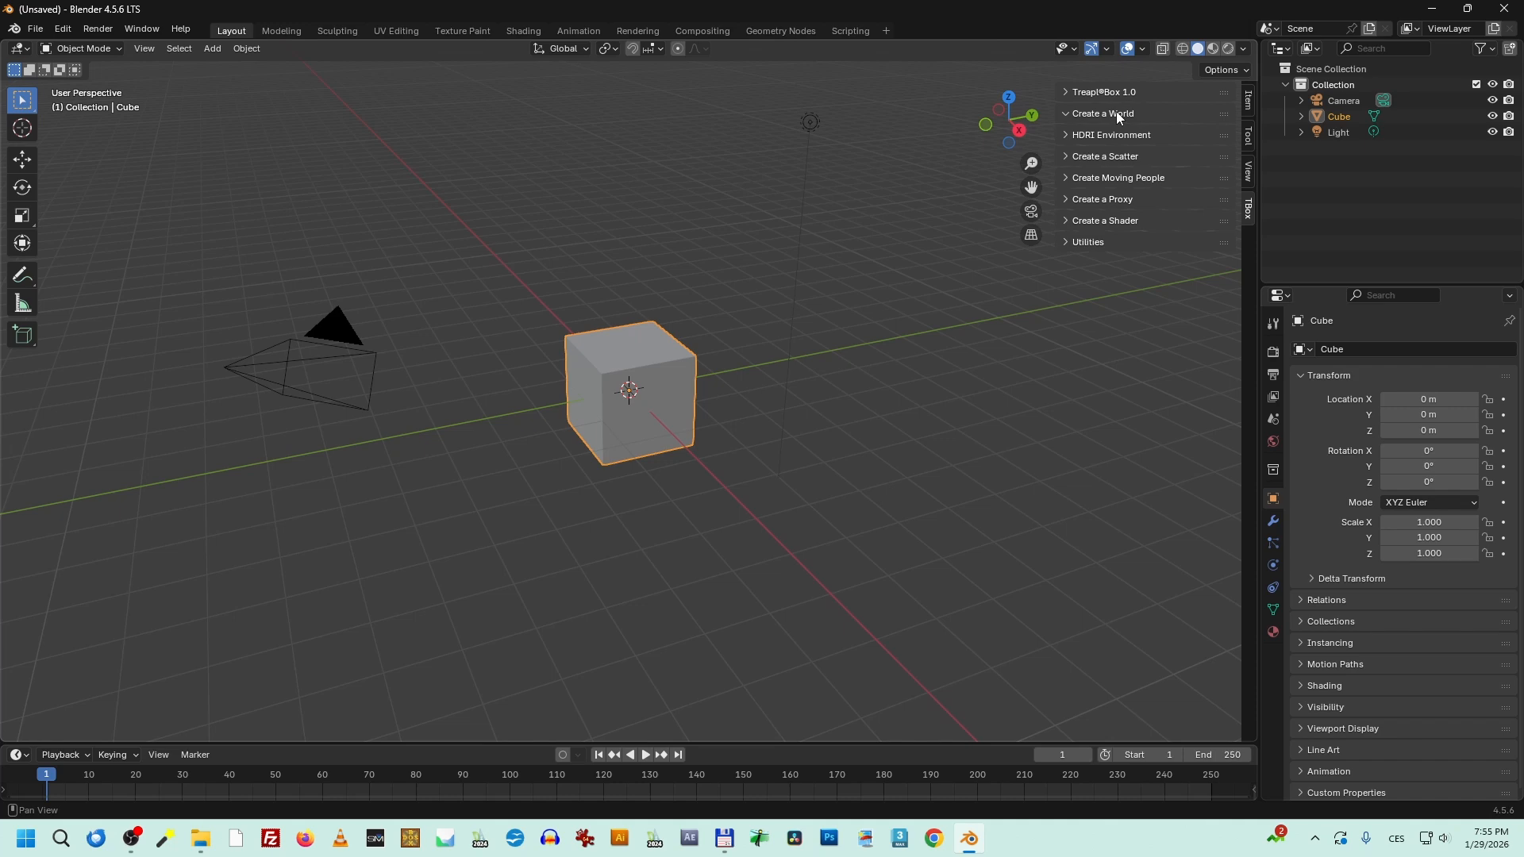
# Step: Minimize Blender, reposition the Pro folder window, and open a second File Explorer window showing Local Disk (C:)
pyautogui.click(1434, 10)
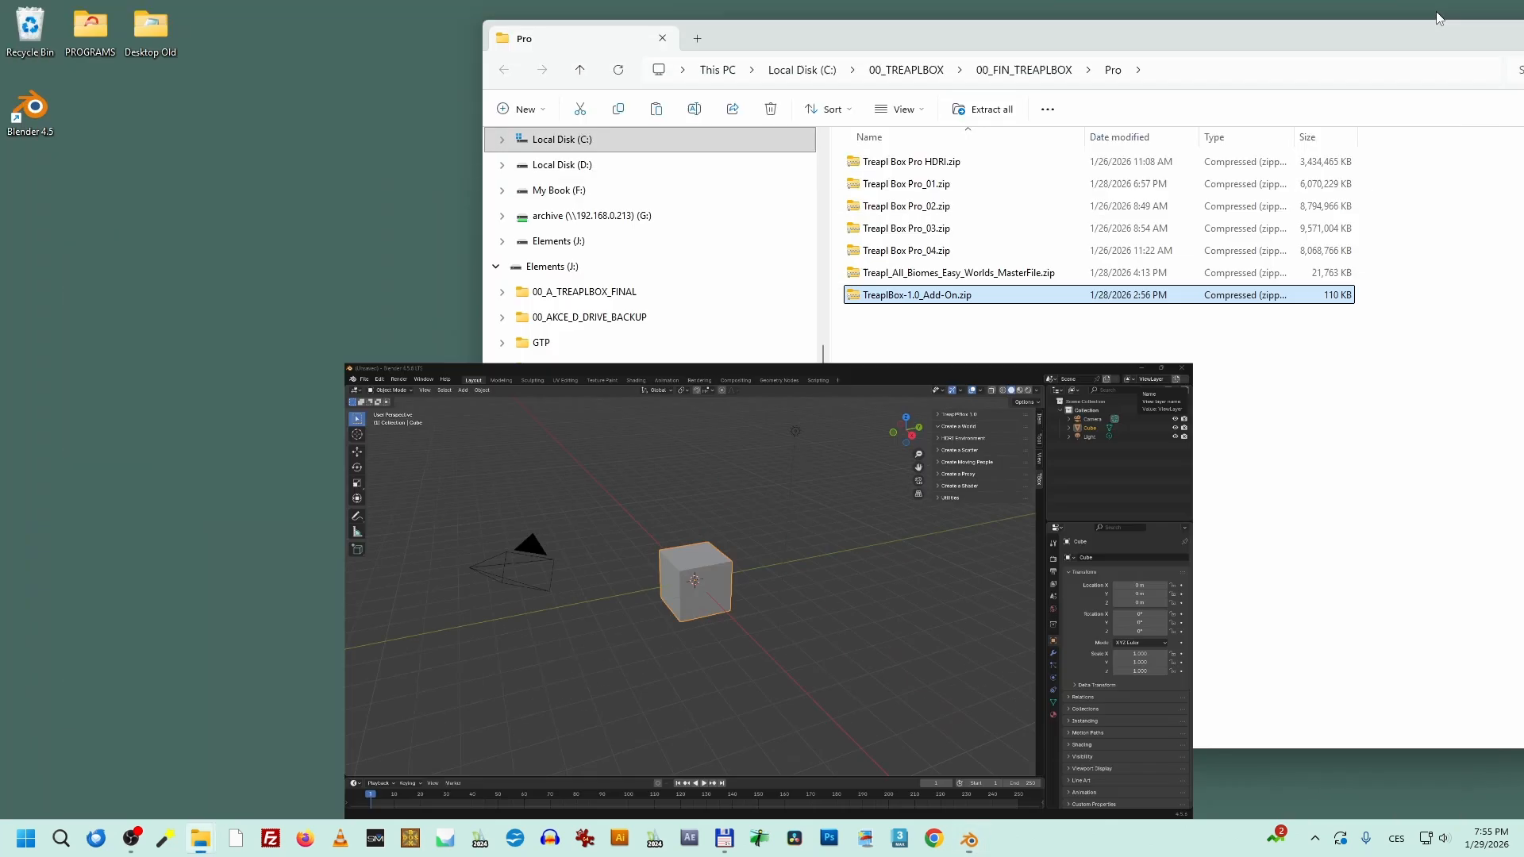
pyautogui.moveTo(940, 32); pyautogui.dragTo(773, 54)
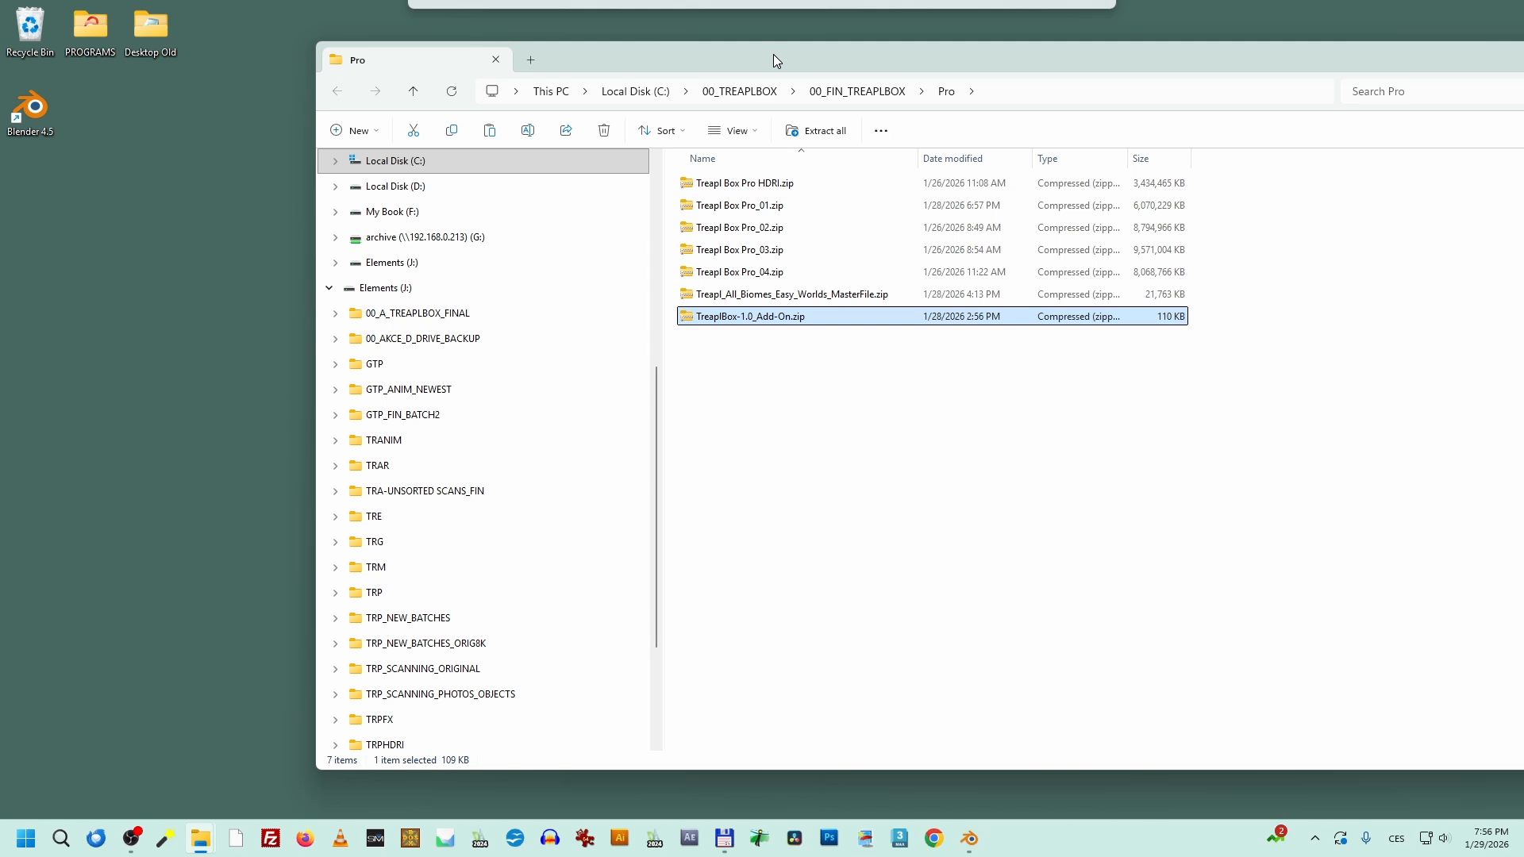
pyautogui.rightClick(208, 848)
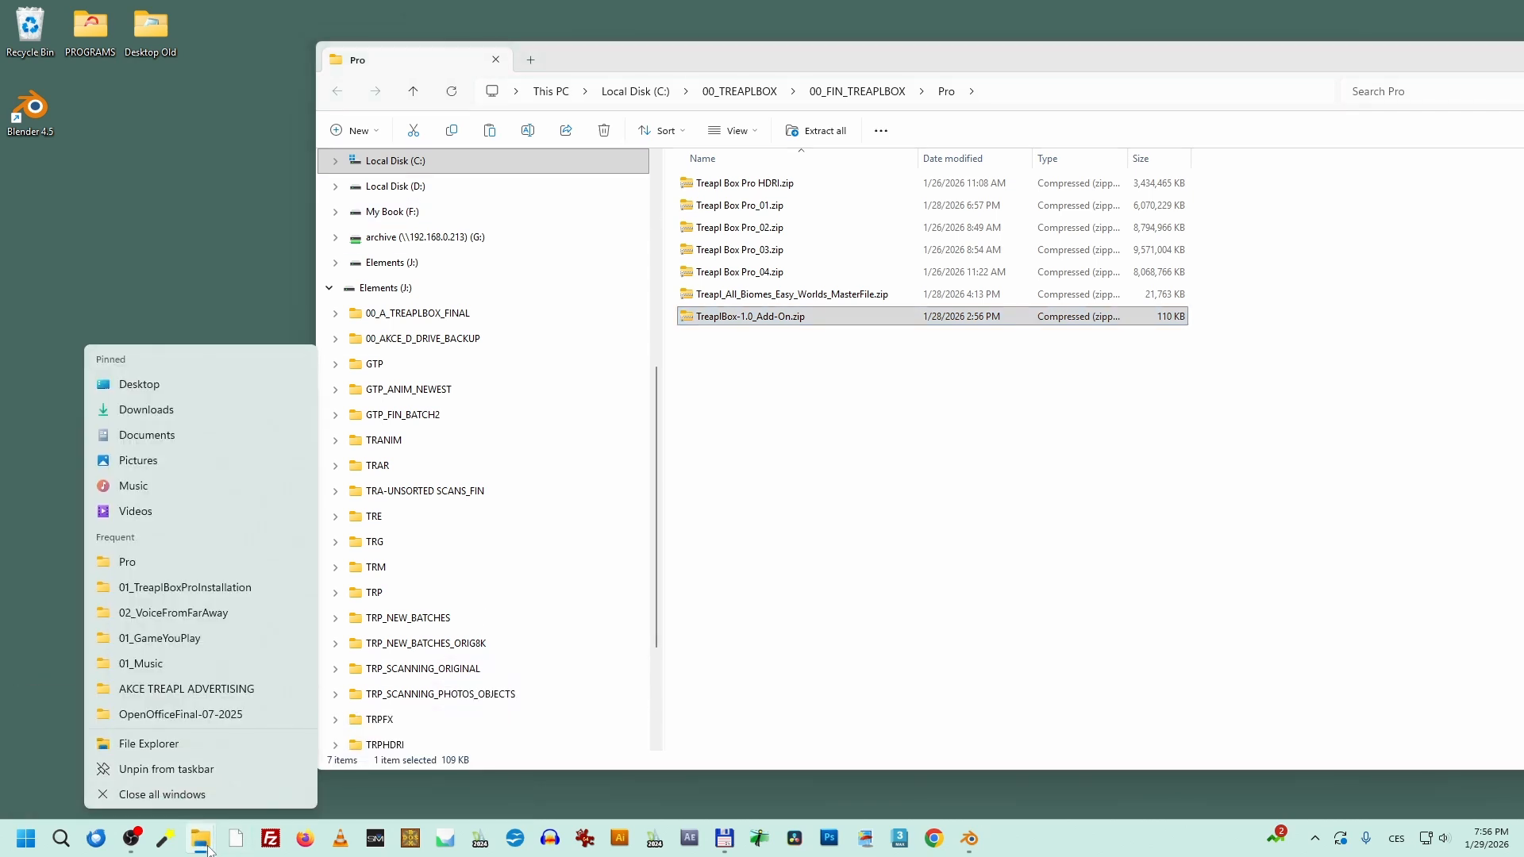
pyautogui.click(149, 744)
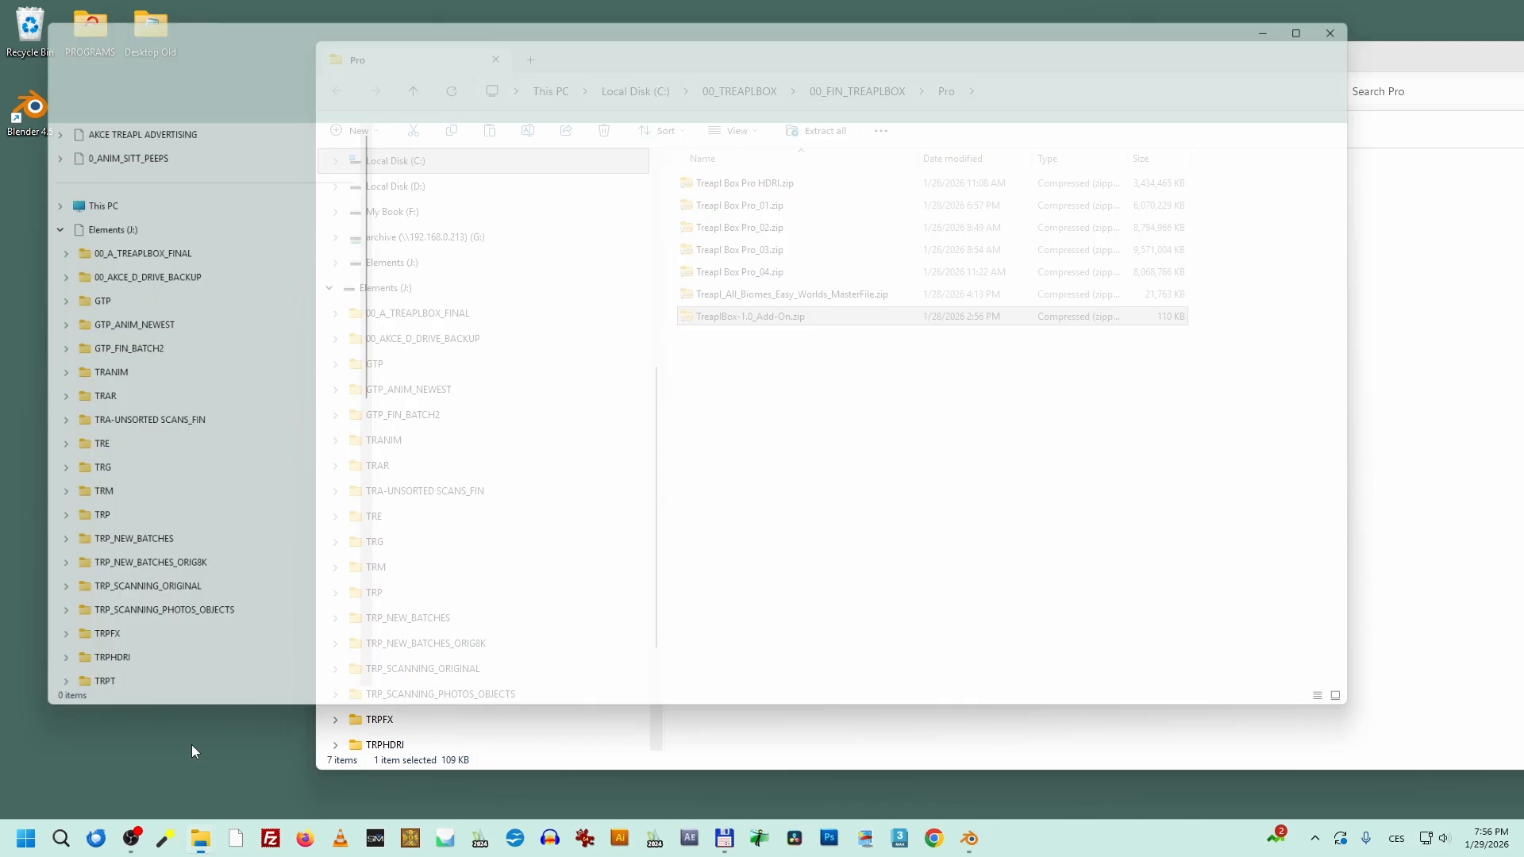
pyautogui.click(110, 537)
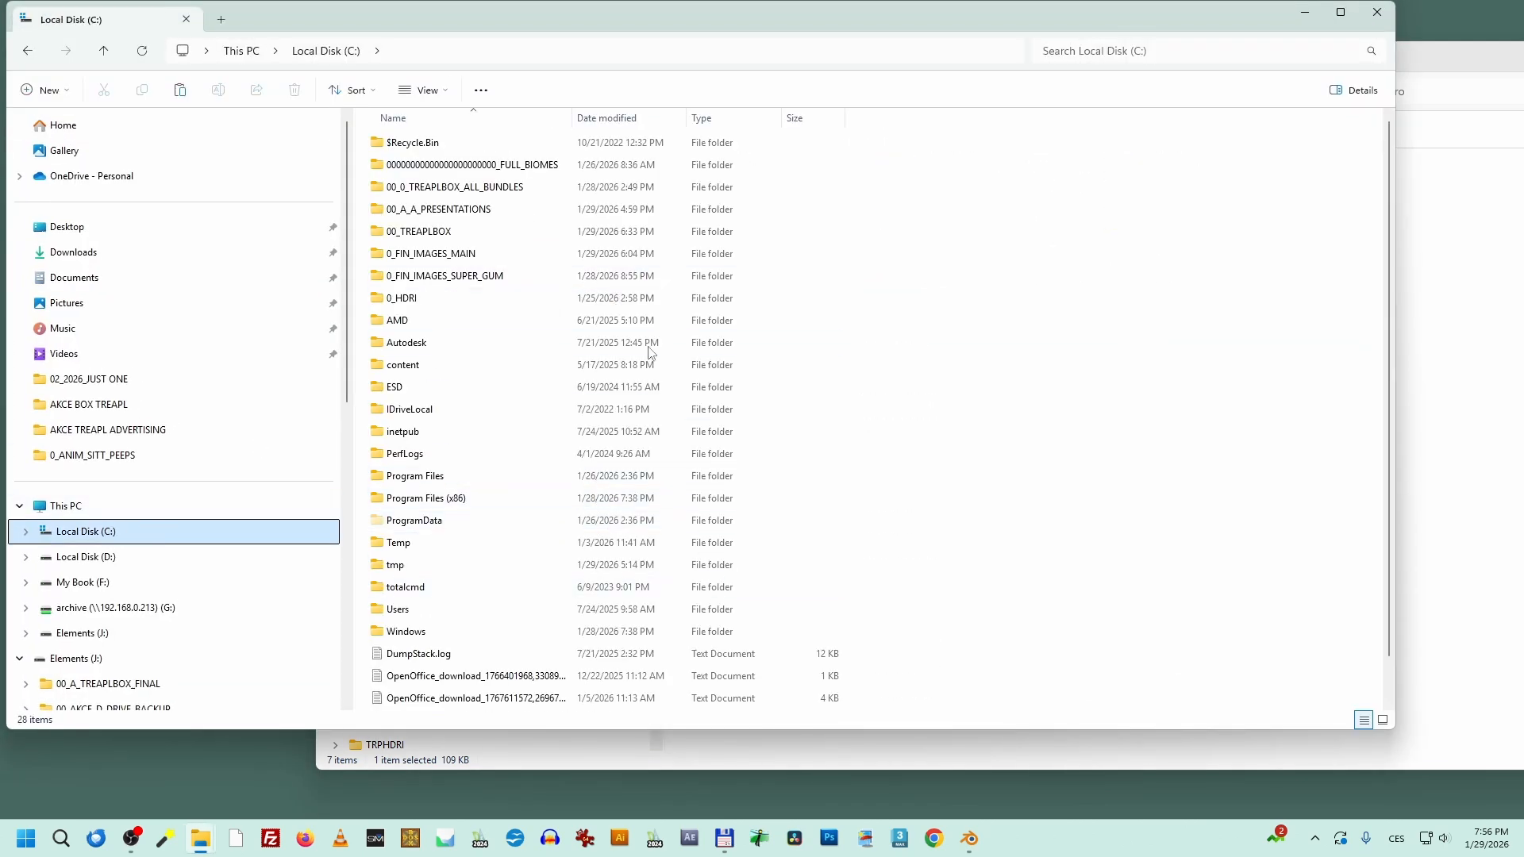
# Step: Turn off the display of hidden items in the Local Disk (C:) window
pyautogui.click(447, 94)
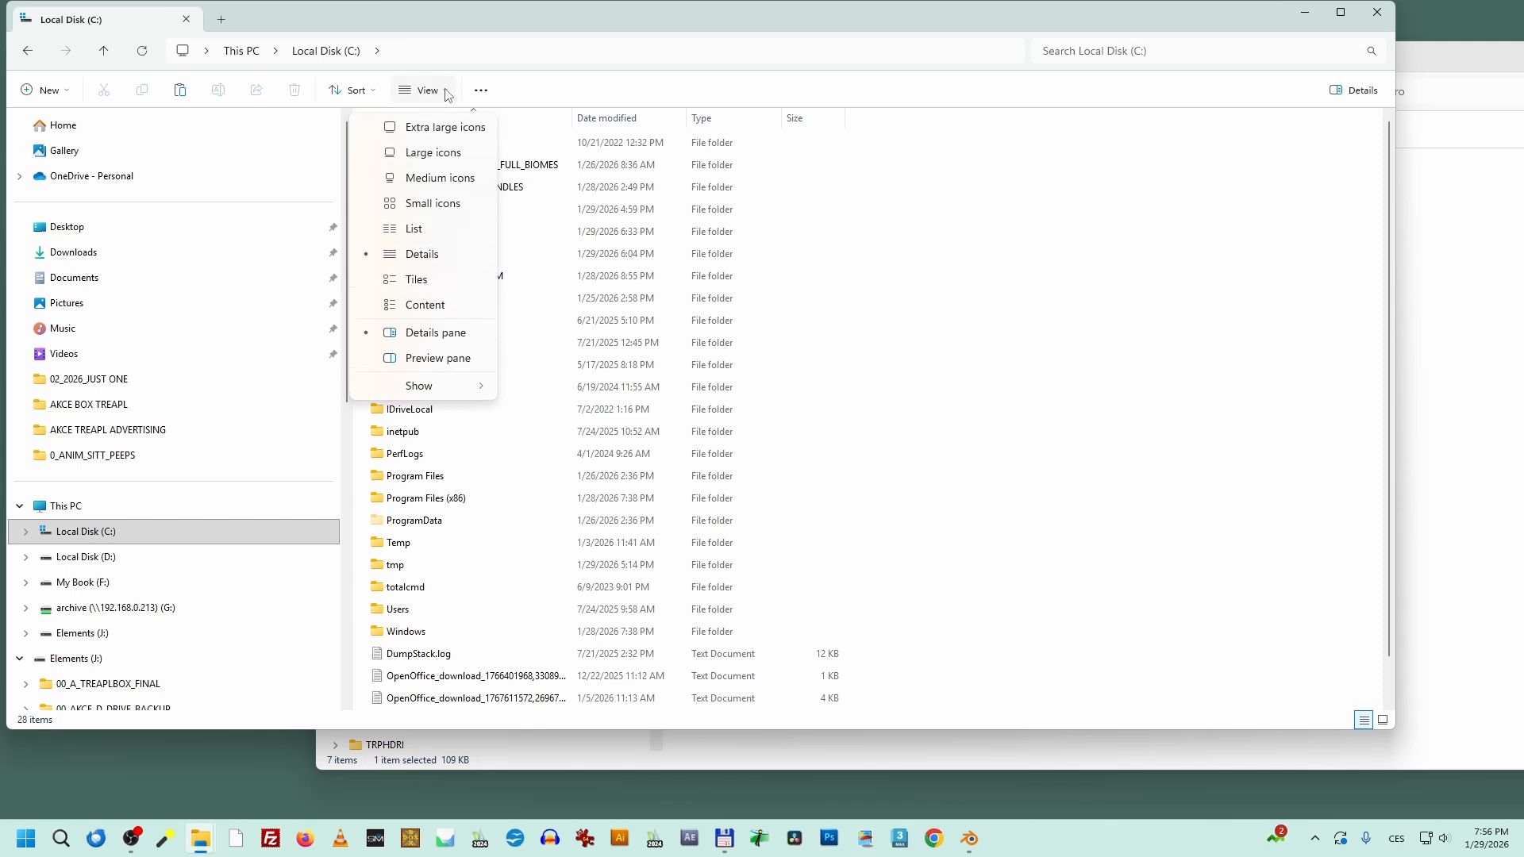
pyautogui.click(493, 92)
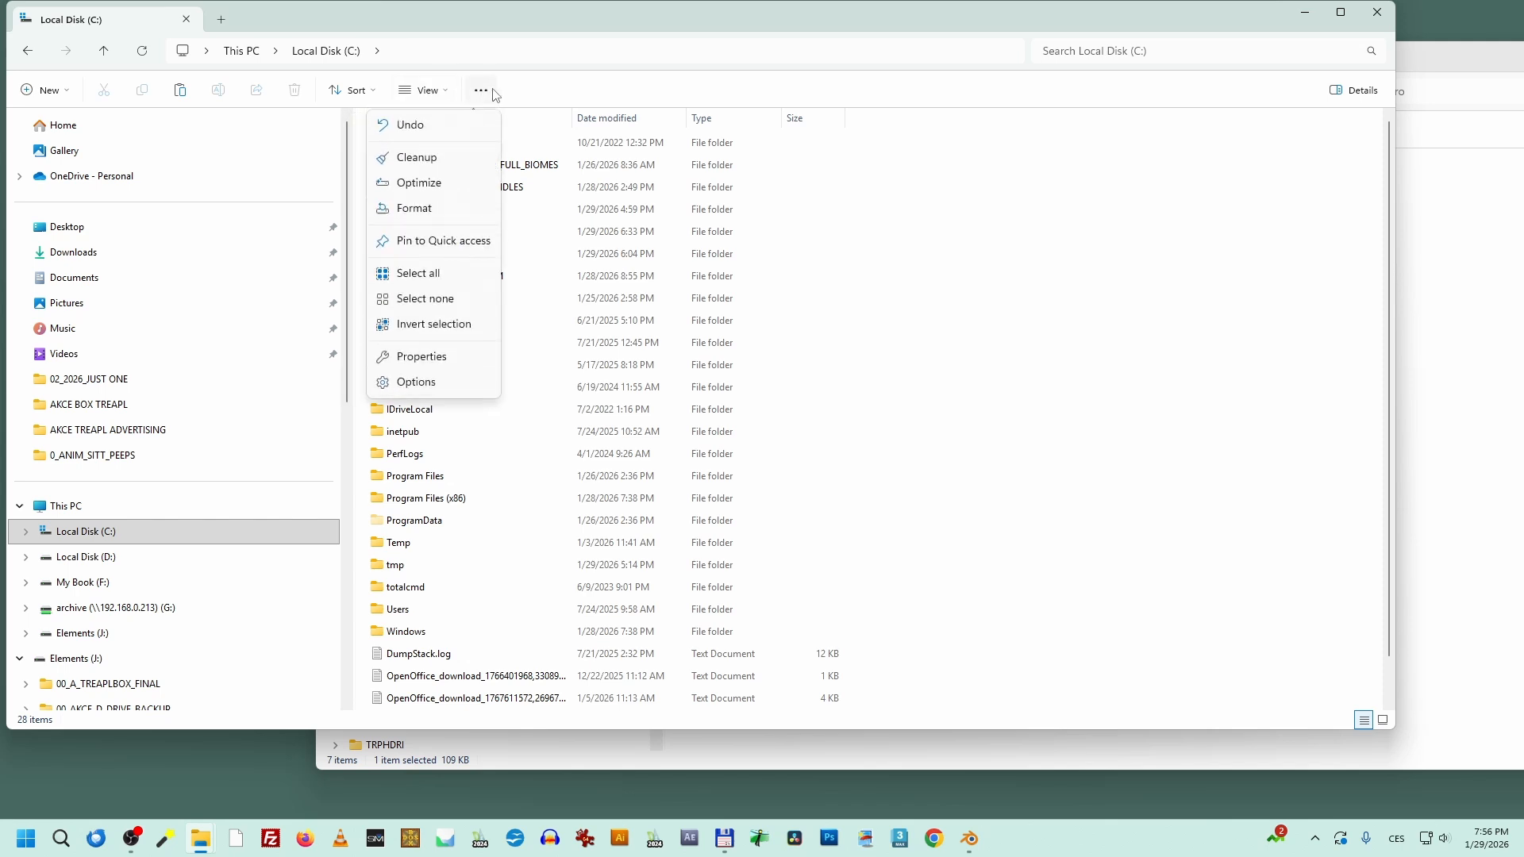
pyautogui.click(447, 94)
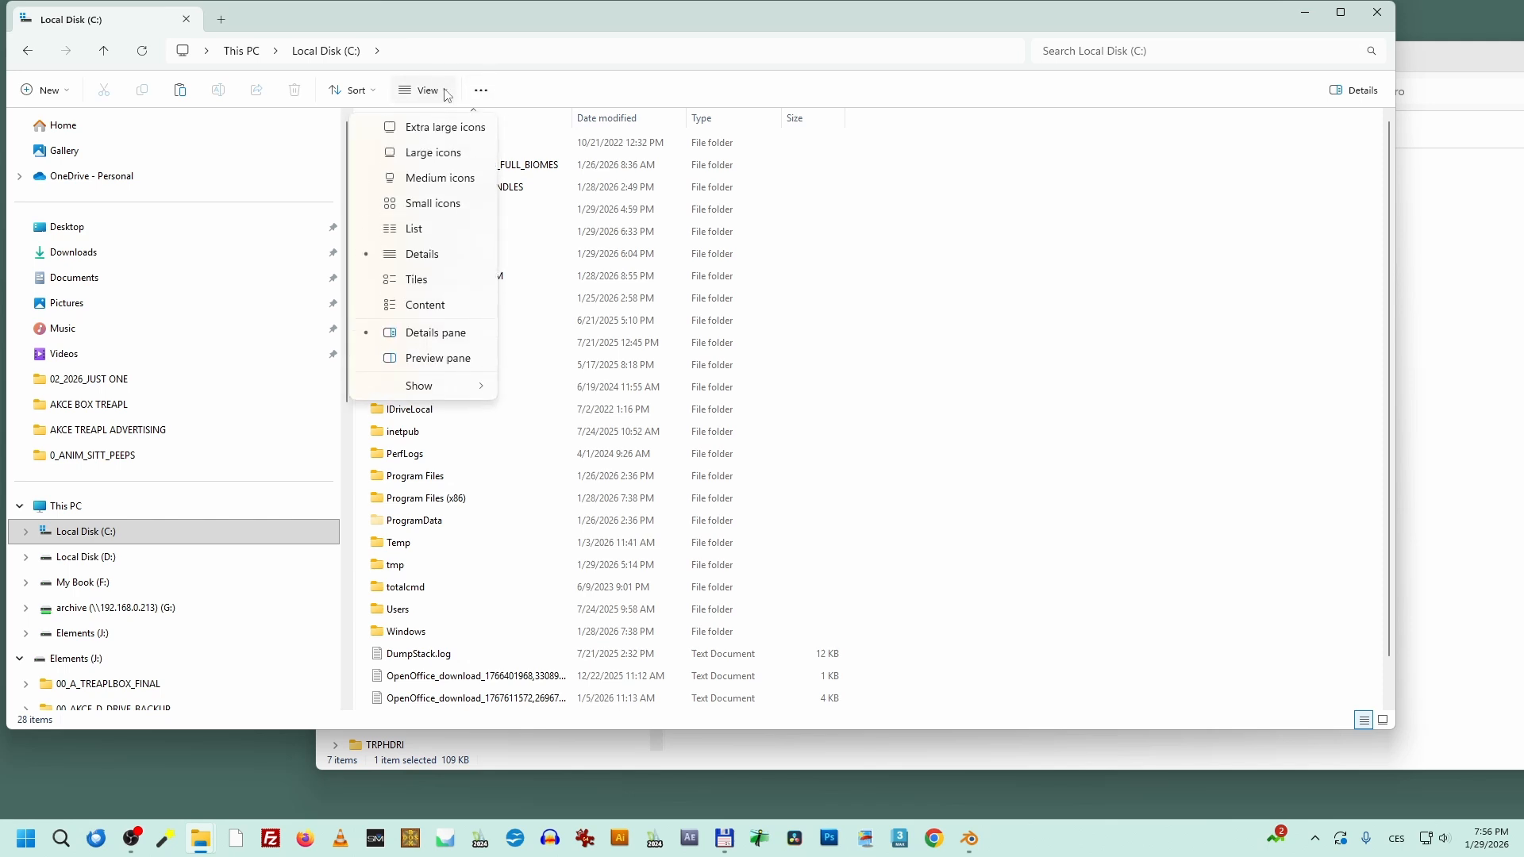
pyautogui.moveTo(461, 394)
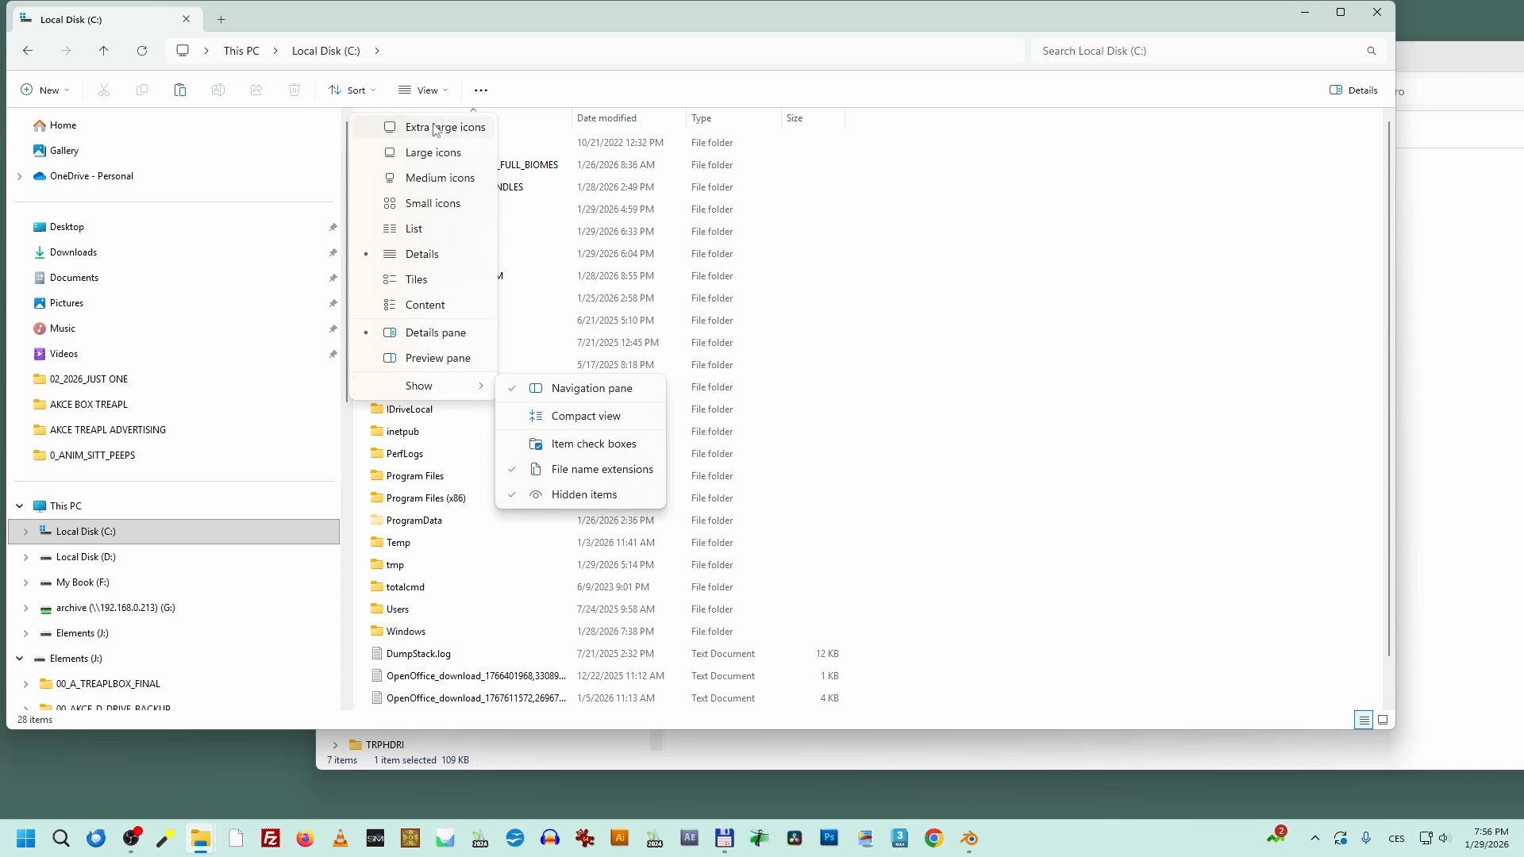
pyautogui.click(449, 94)
pyautogui.click(448, 94)
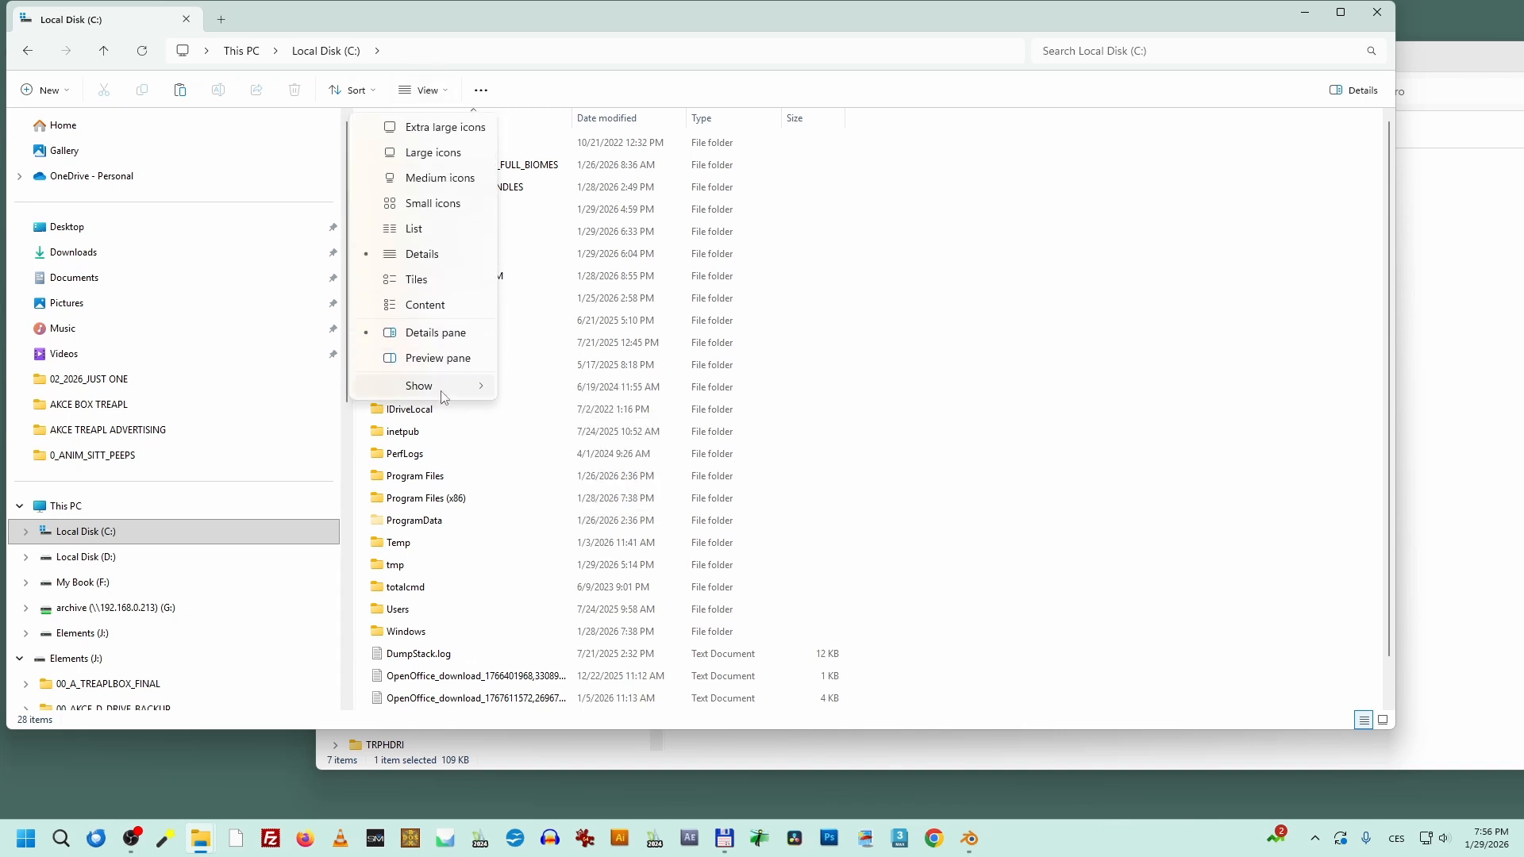
pyautogui.moveTo(445, 395)
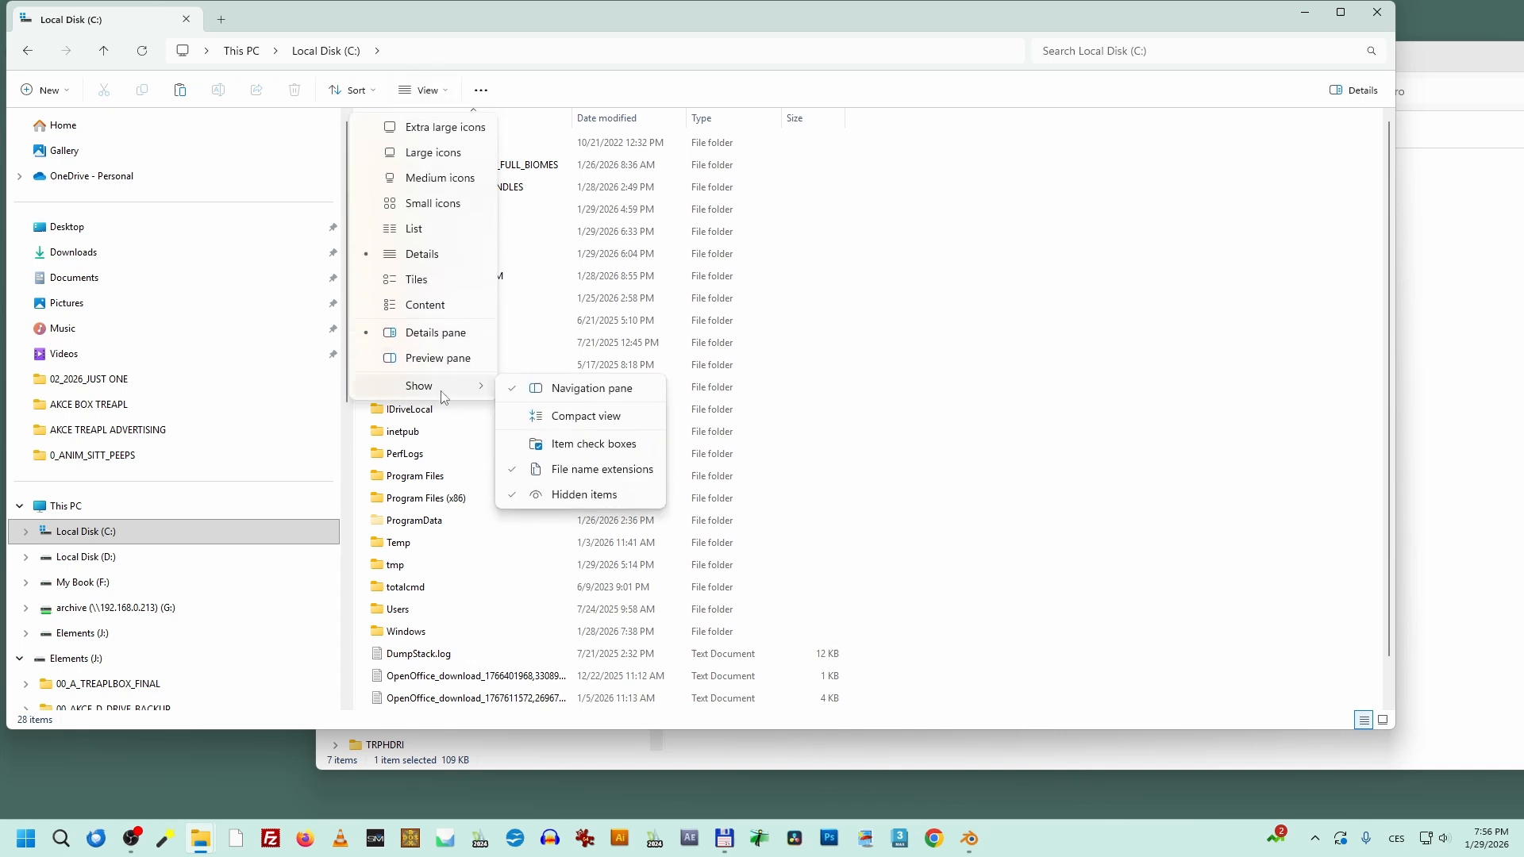
pyautogui.click(587, 495)
# Step: Turn on the display of hidden items for the C: drive and check that the option is enabled
pyautogui.click(447, 94)
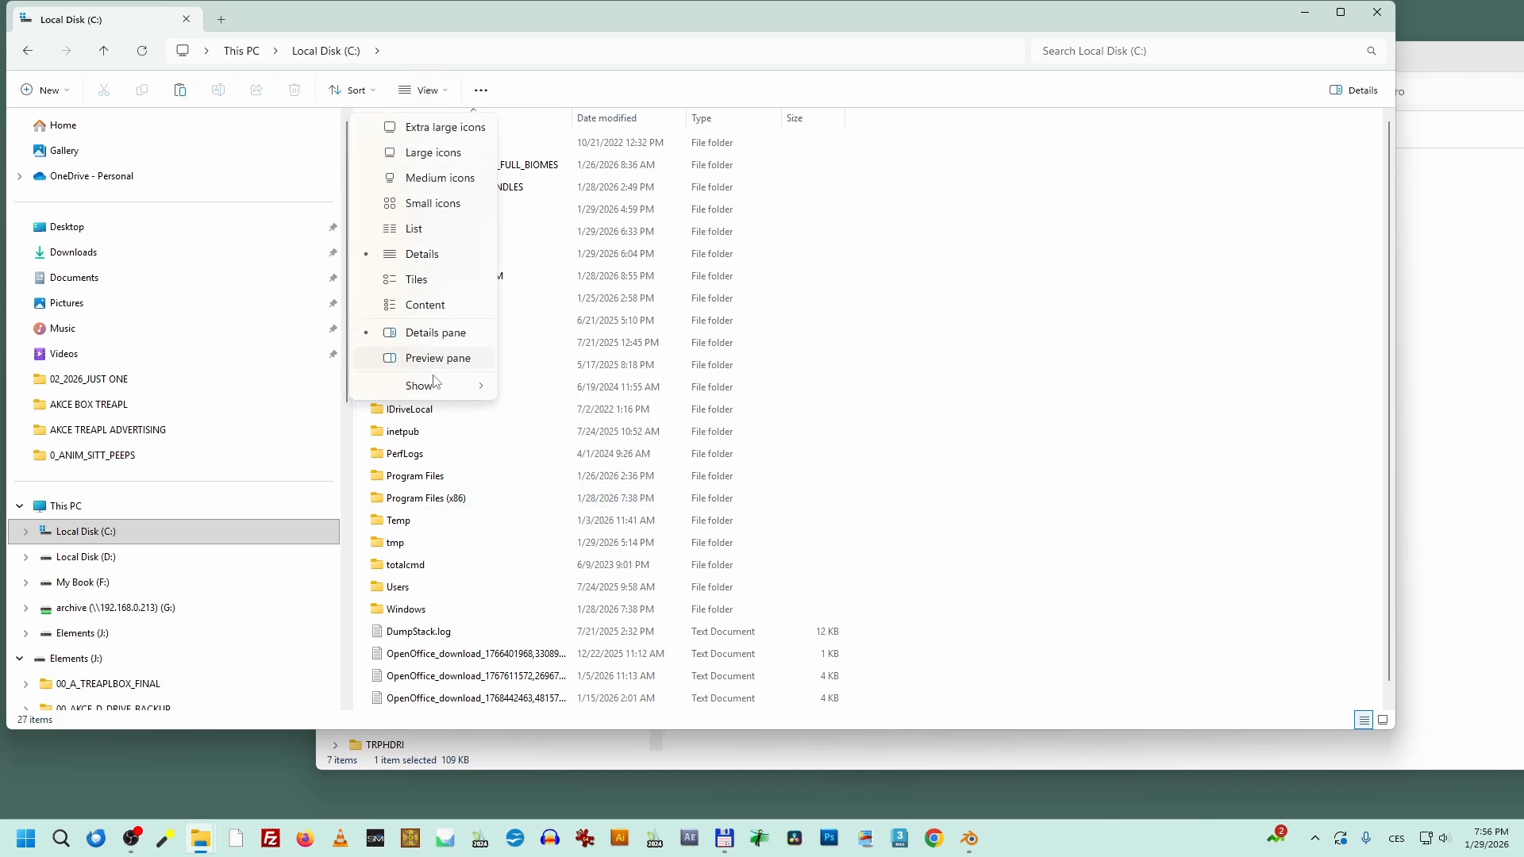
pyautogui.moveTo(431, 389)
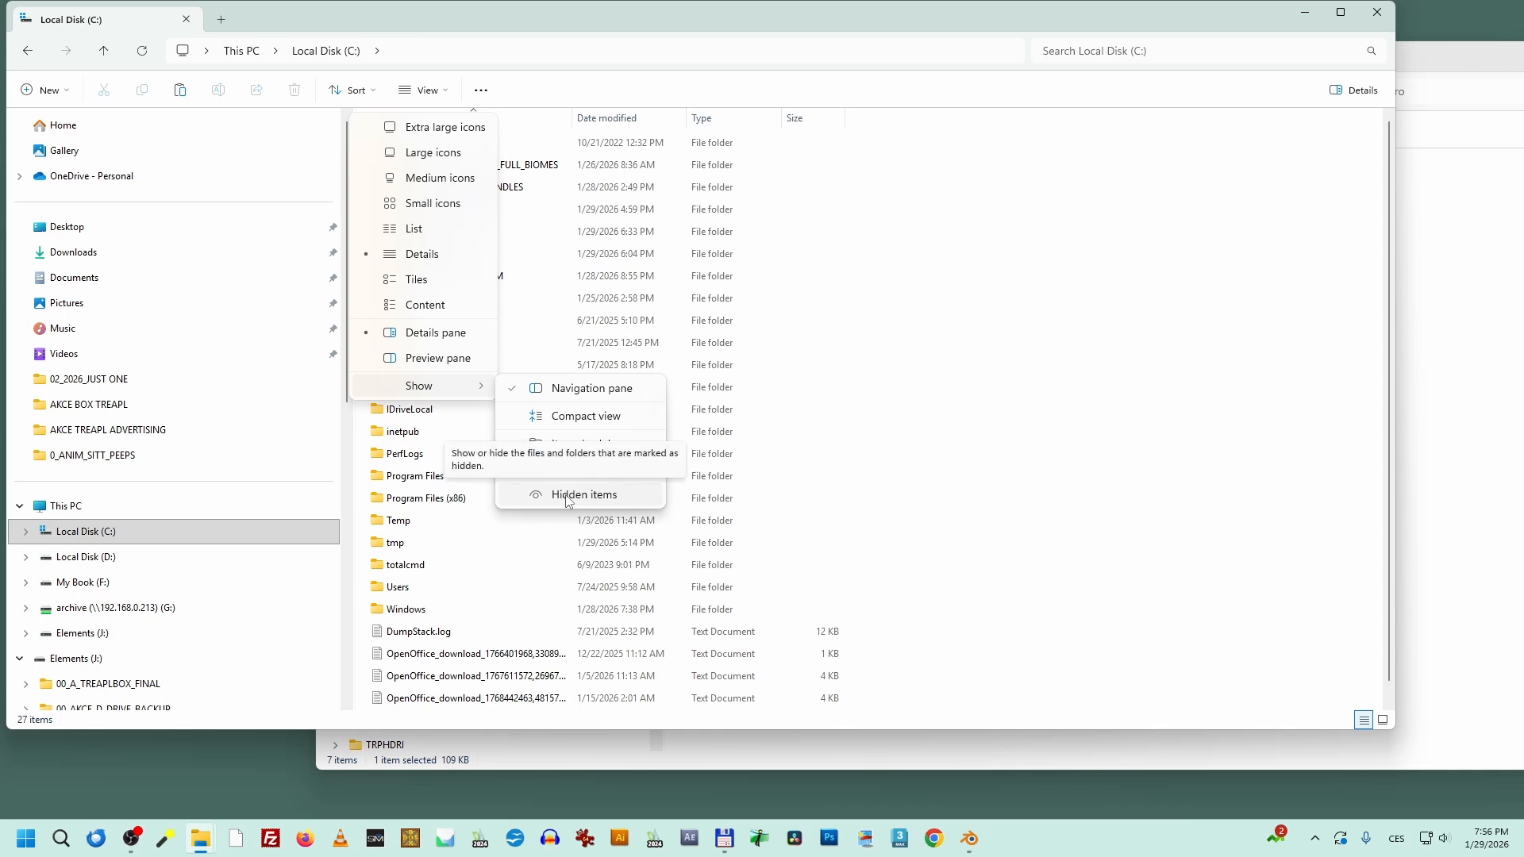
pyautogui.click(569, 496)
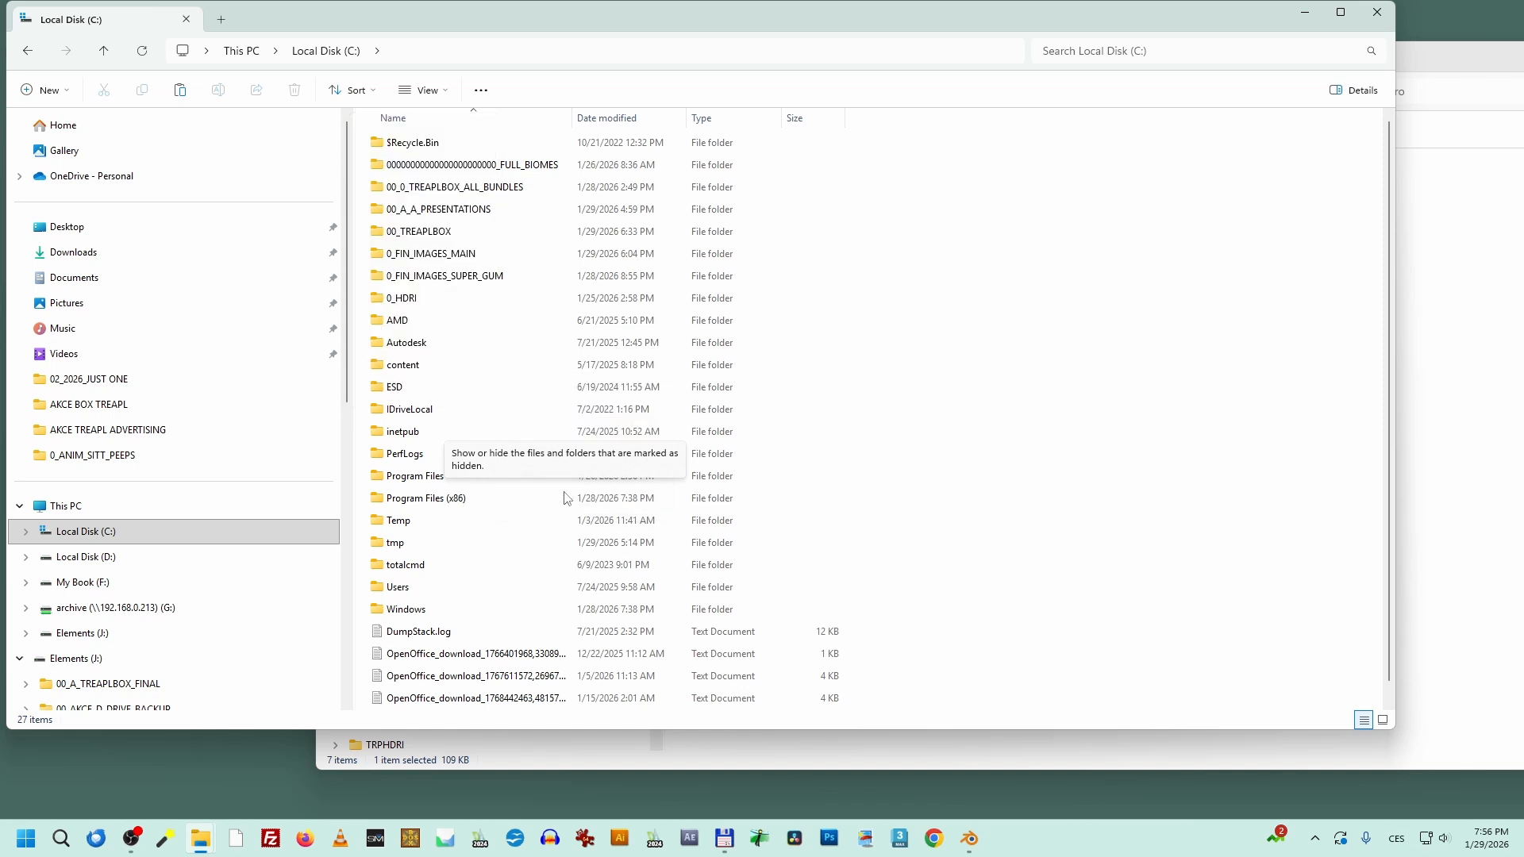
pyautogui.click(423, 90)
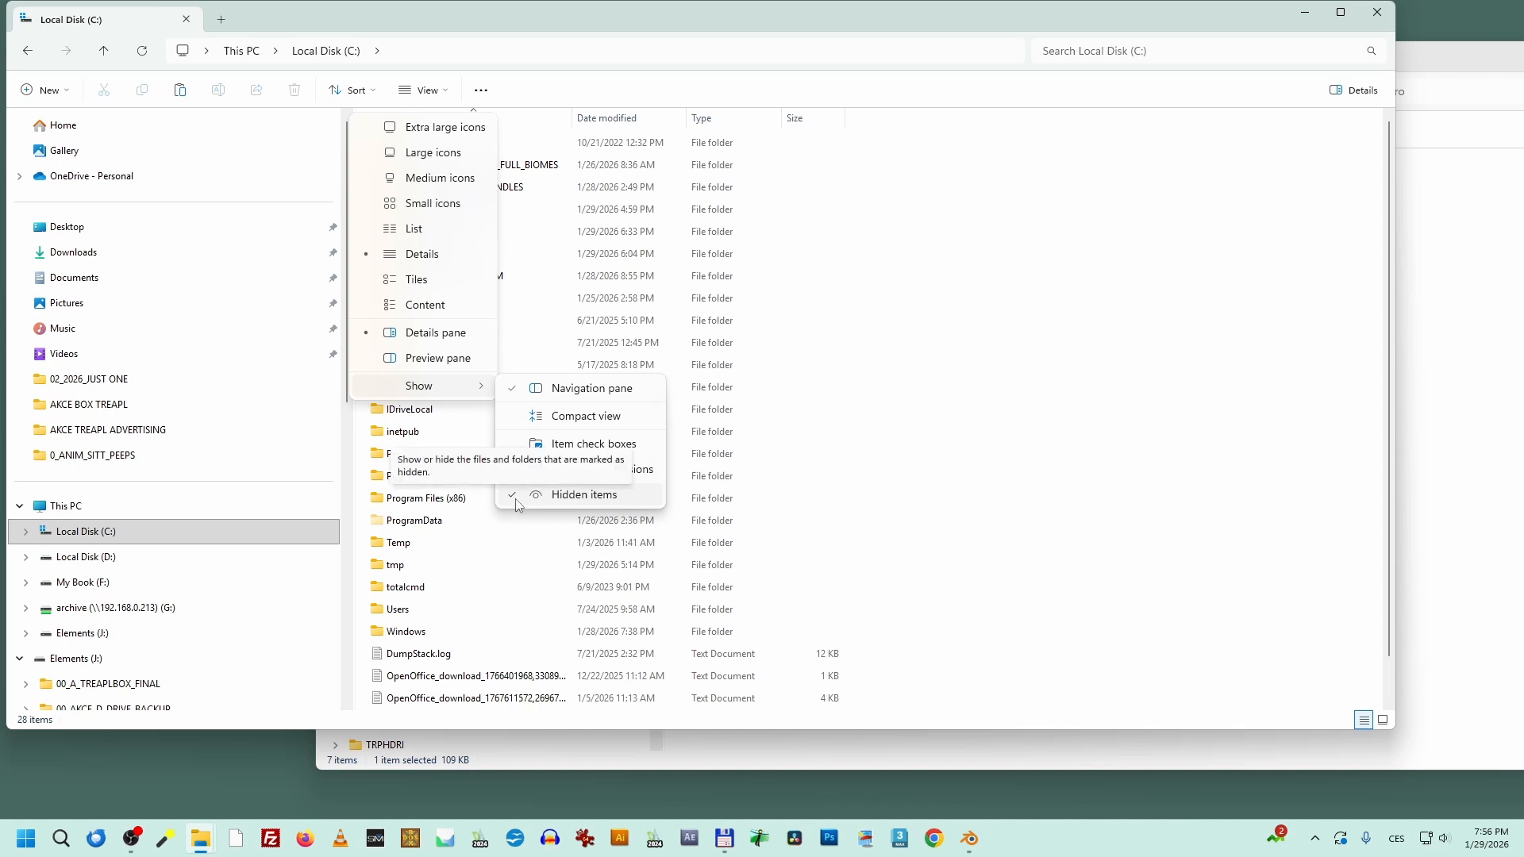
pyautogui.click(538, 22)
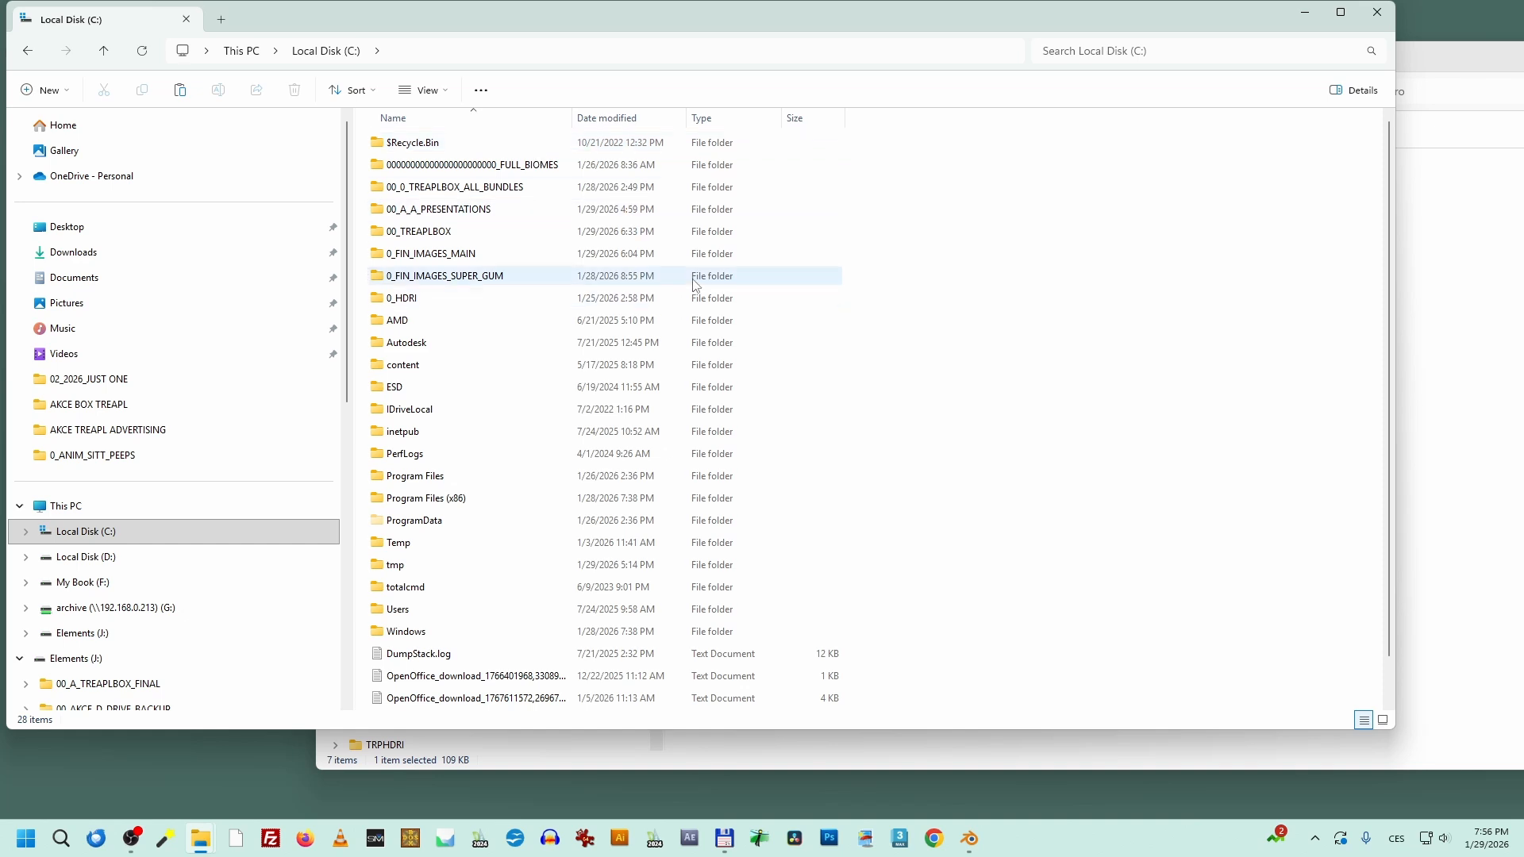
# Step: Open the Roaming folder inside AppData in the user's profile folder under C:\Users
pyautogui.moveTo(692, 265)
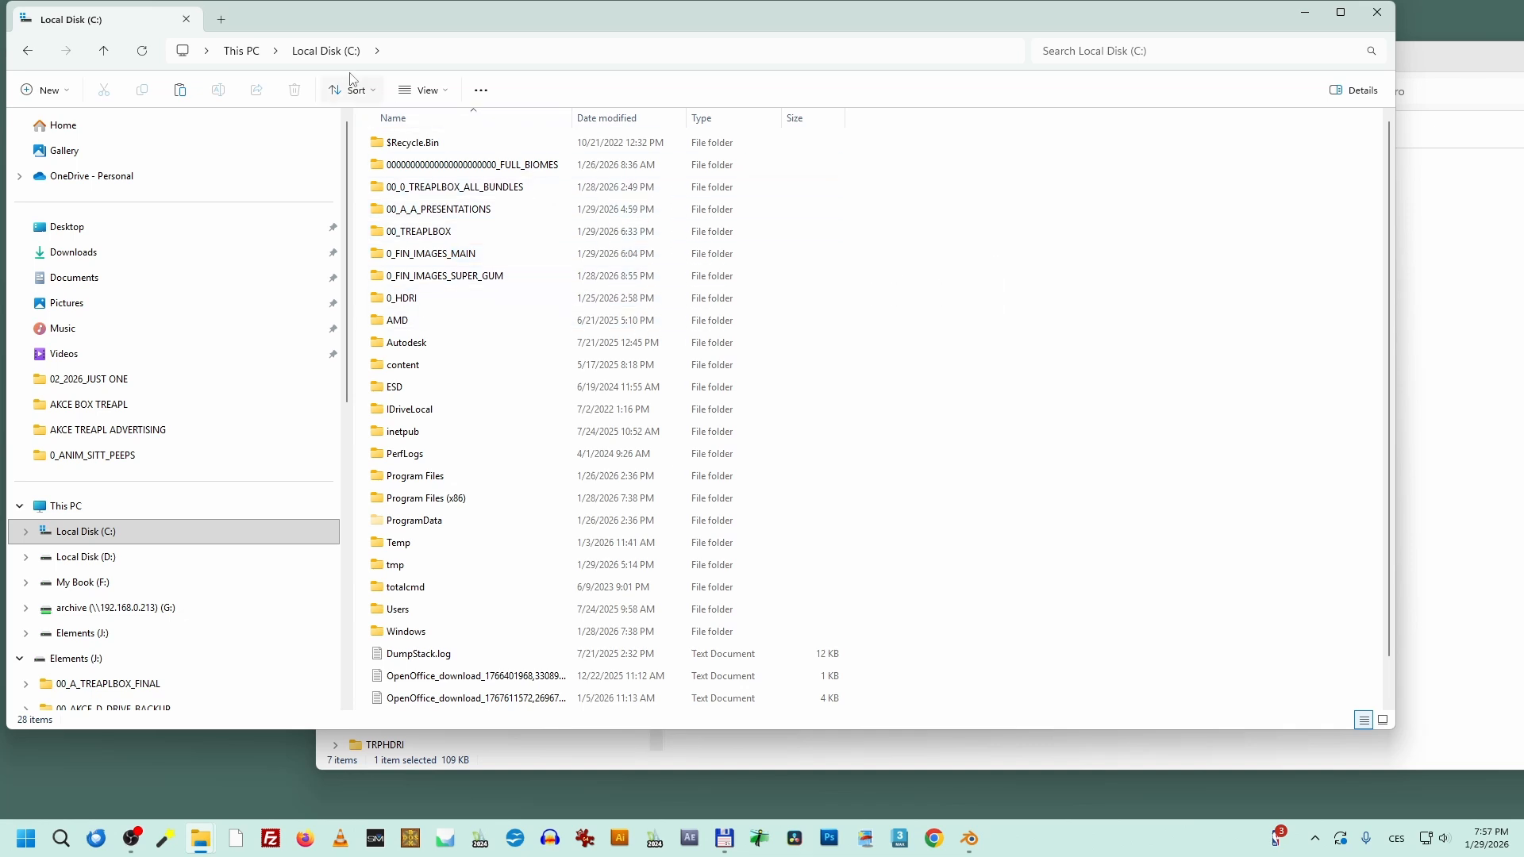
pyautogui.doubleClick(407, 617)
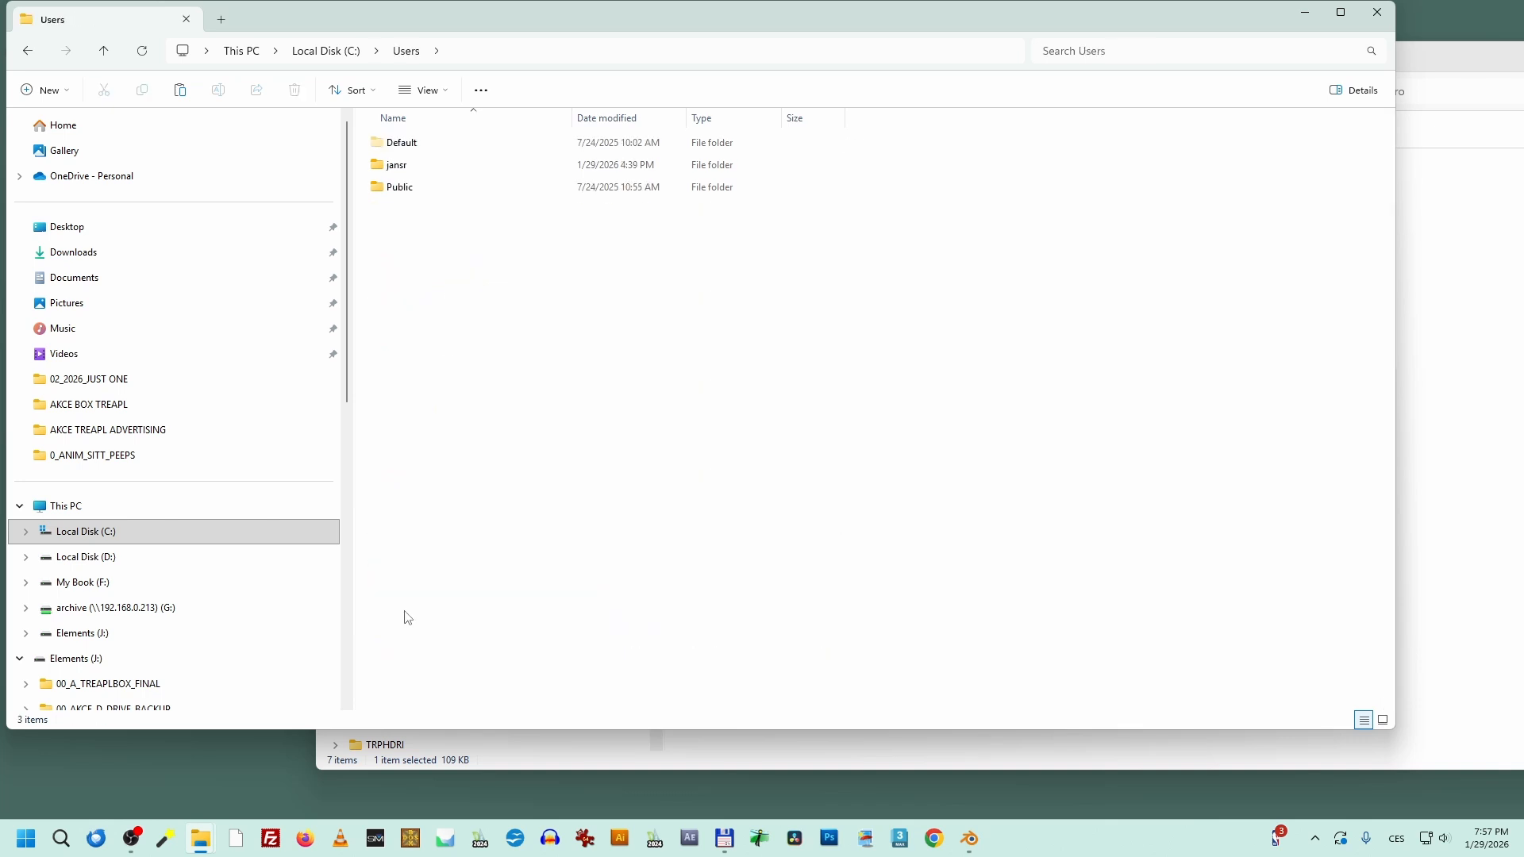
pyautogui.doubleClick(418, 168)
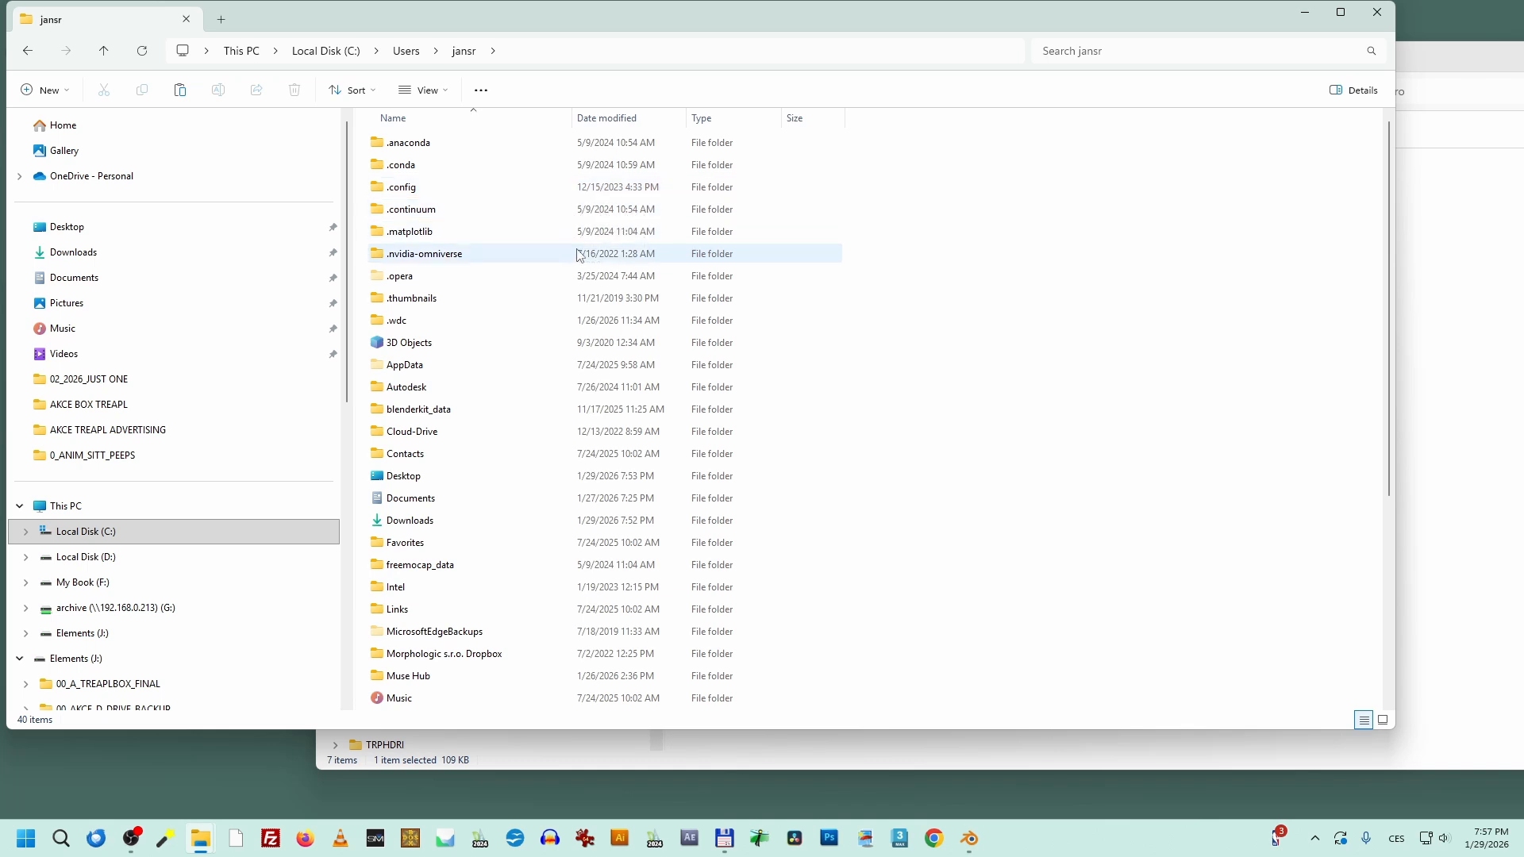
pyautogui.moveTo(554, 254)
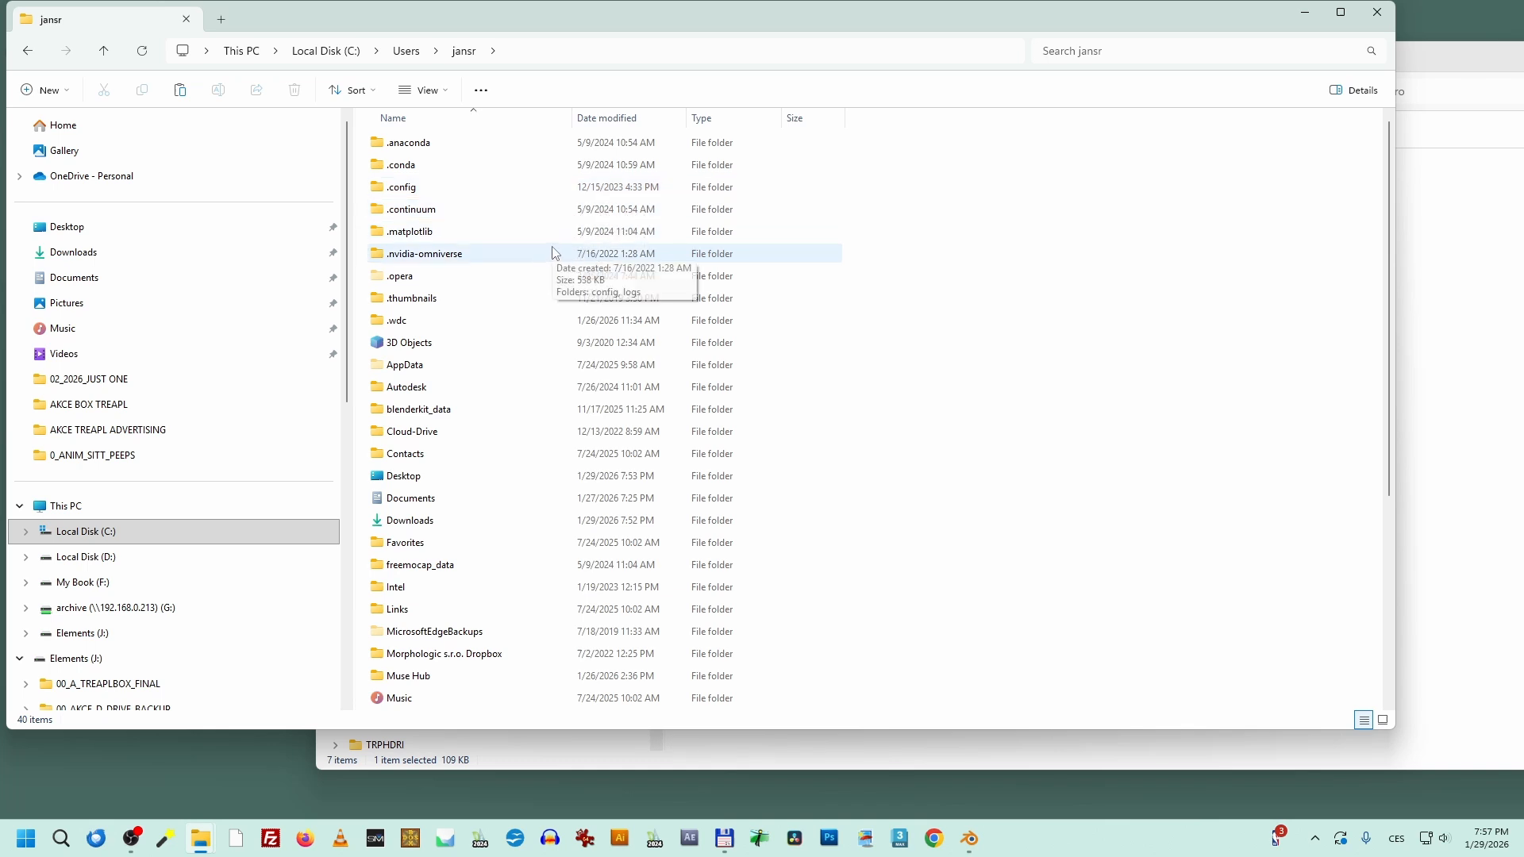
pyautogui.doubleClick(421, 370)
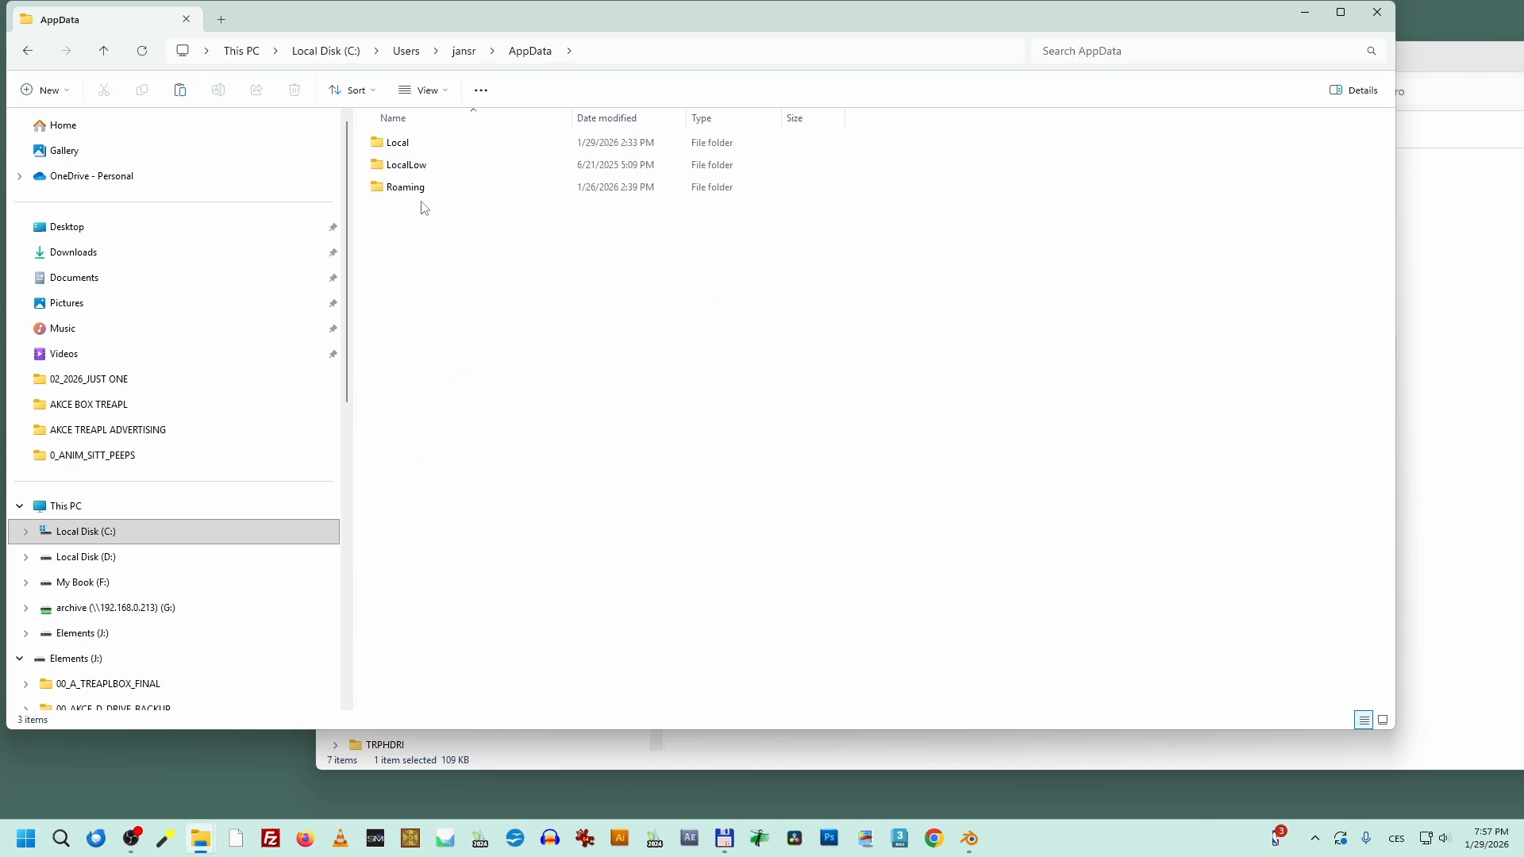
pyautogui.doubleClick(424, 191)
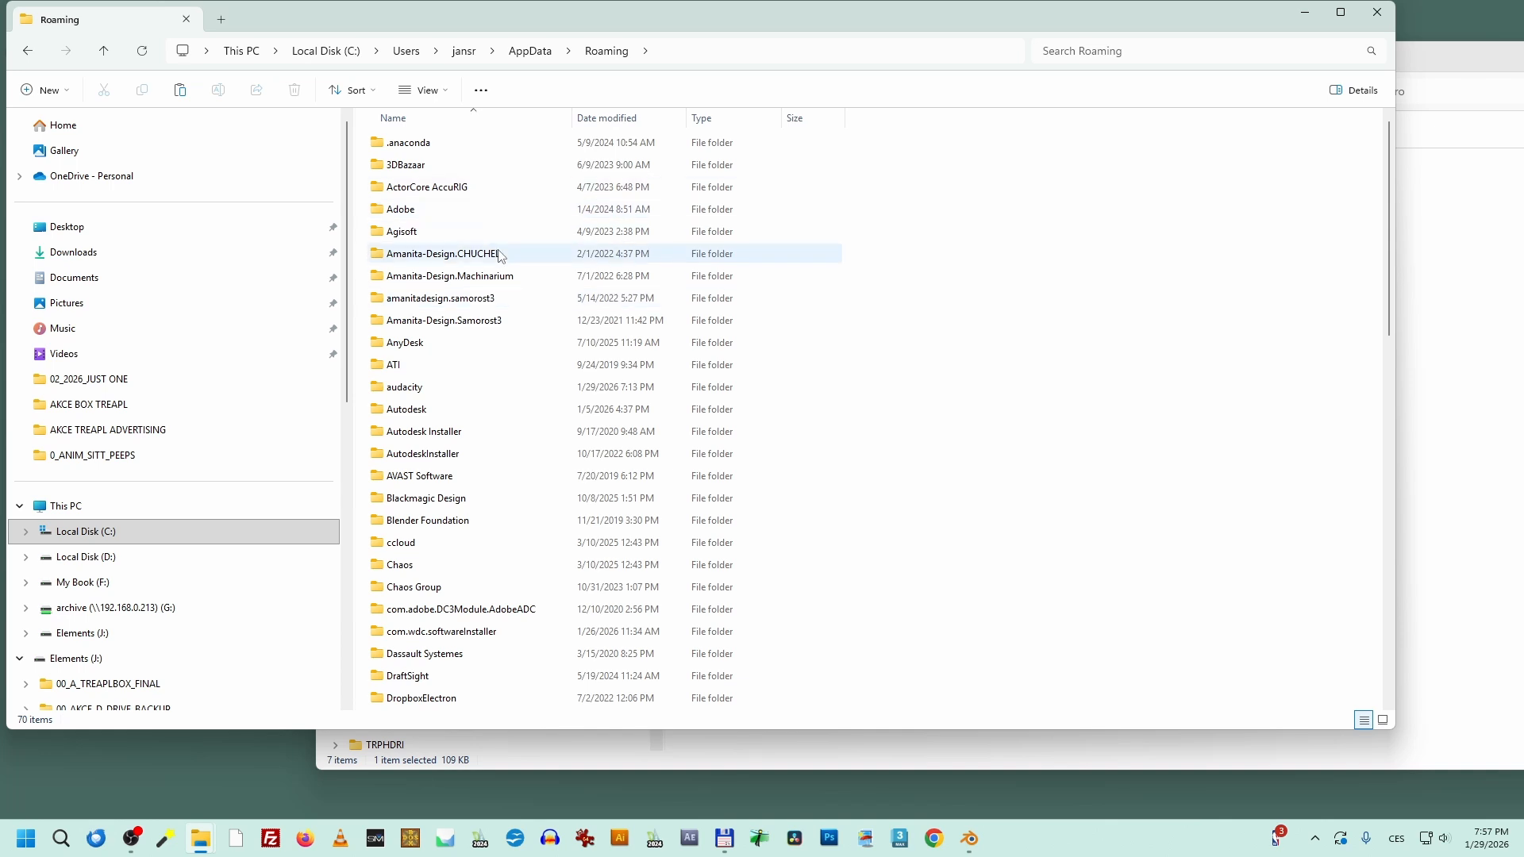
# Step: From Roaming, open the add-on's assets folder at Blender Foundation\Blender\4.5\extensions\user_default\treaplbox\assets
pyautogui.scroll(-1, 500, 254)
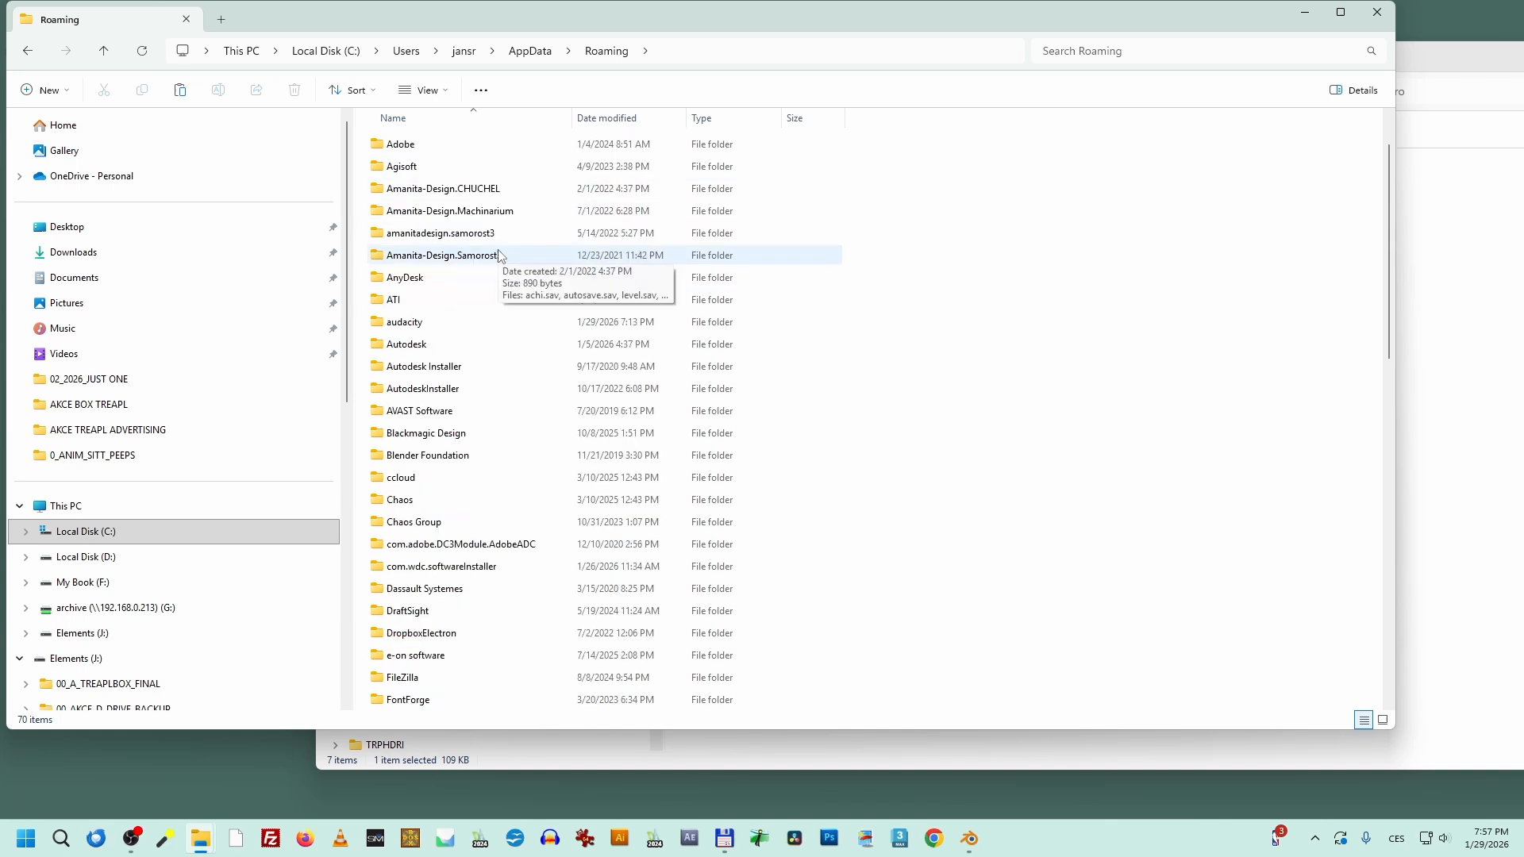
pyautogui.click(441, 457)
pyautogui.doubleClick(457, 459)
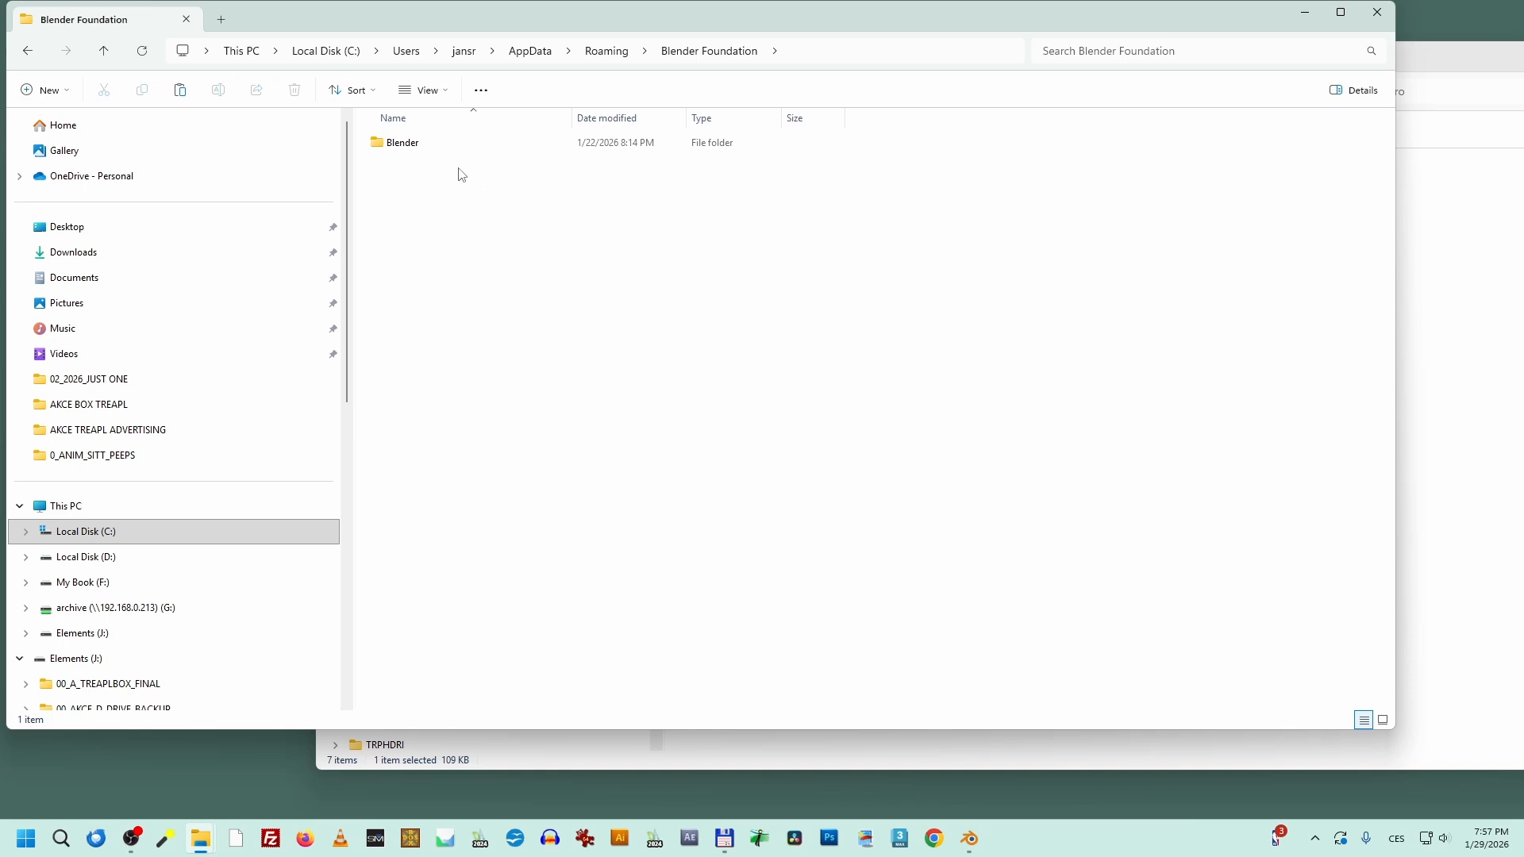
pyautogui.doubleClick(422, 145)
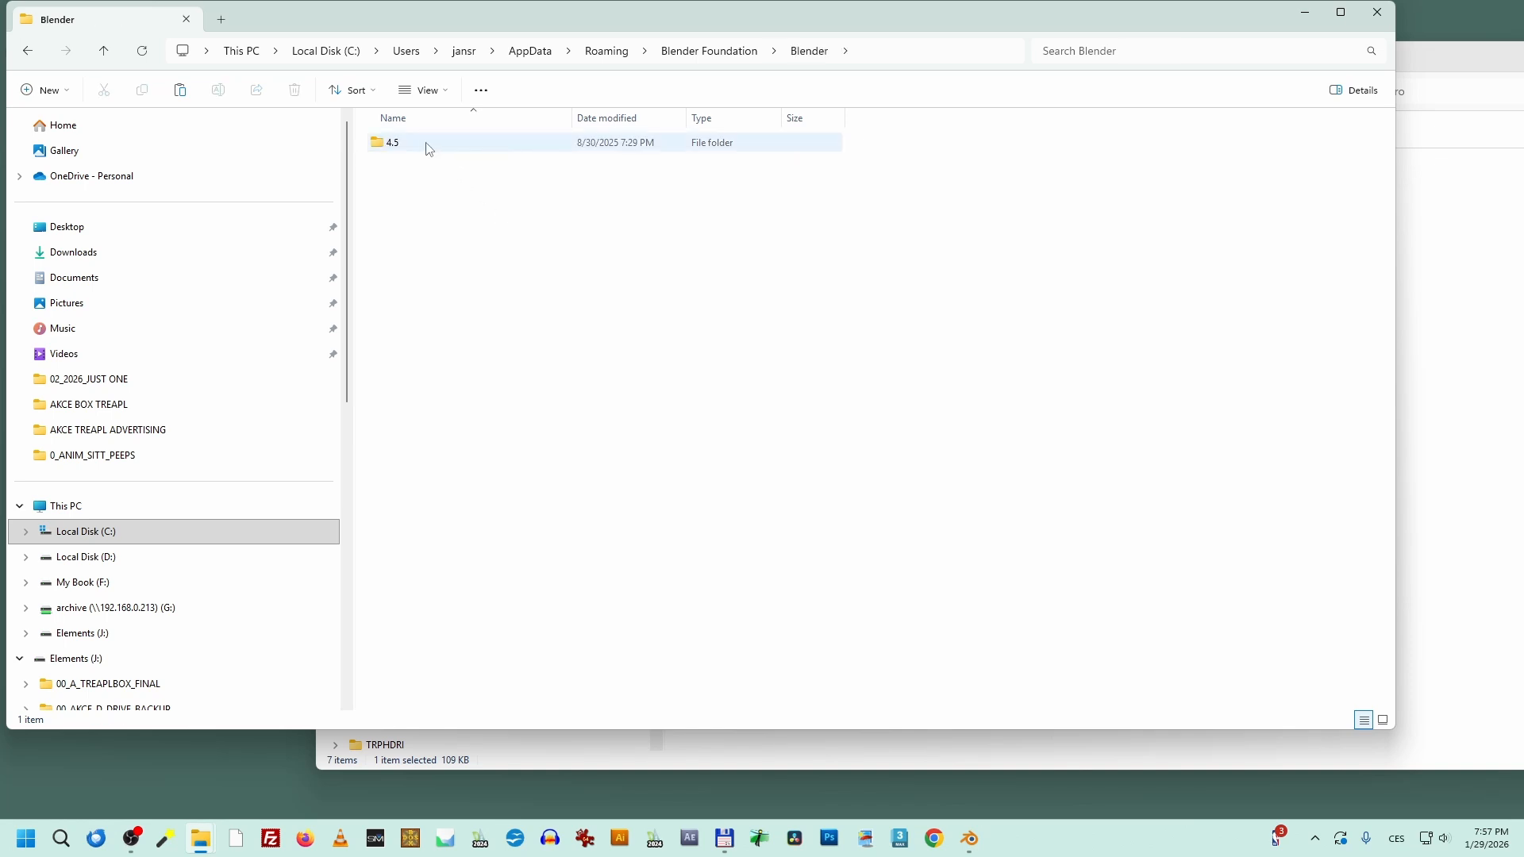
pyautogui.doubleClick(428, 149)
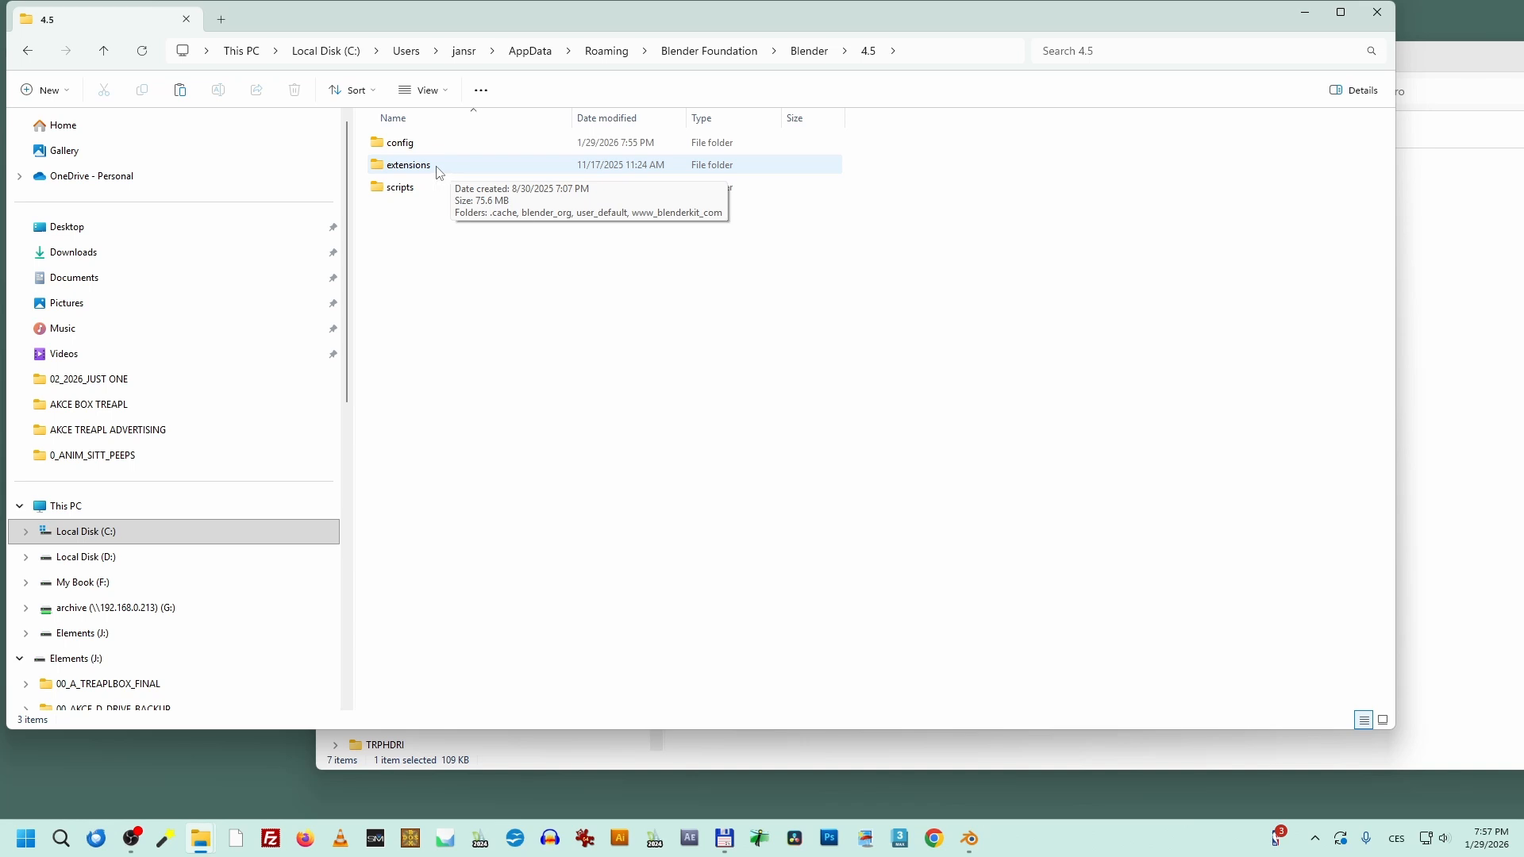
pyautogui.doubleClick(440, 172)
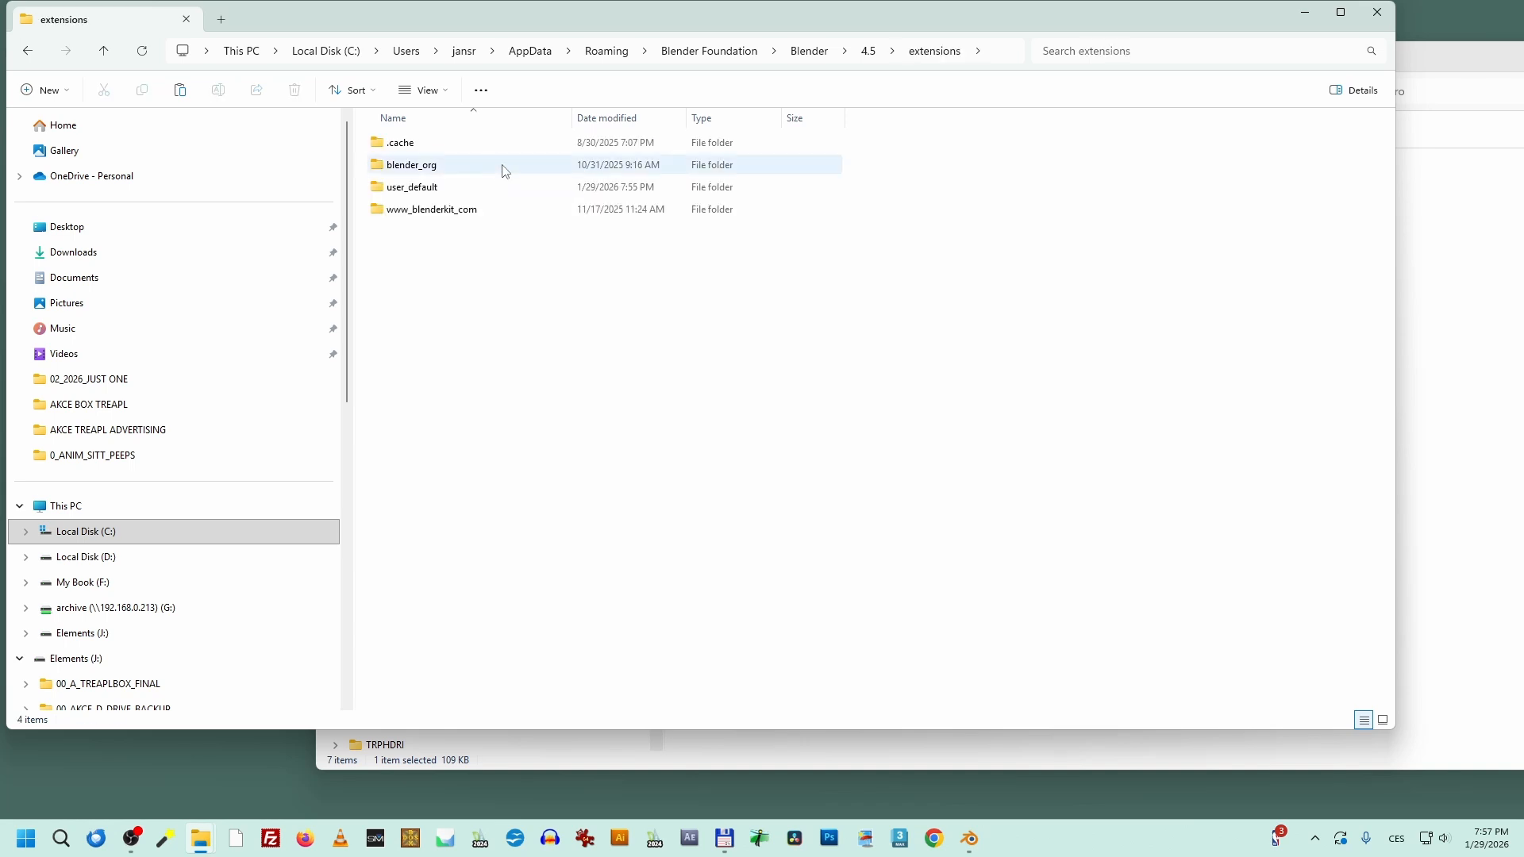
pyautogui.doubleClick(436, 191)
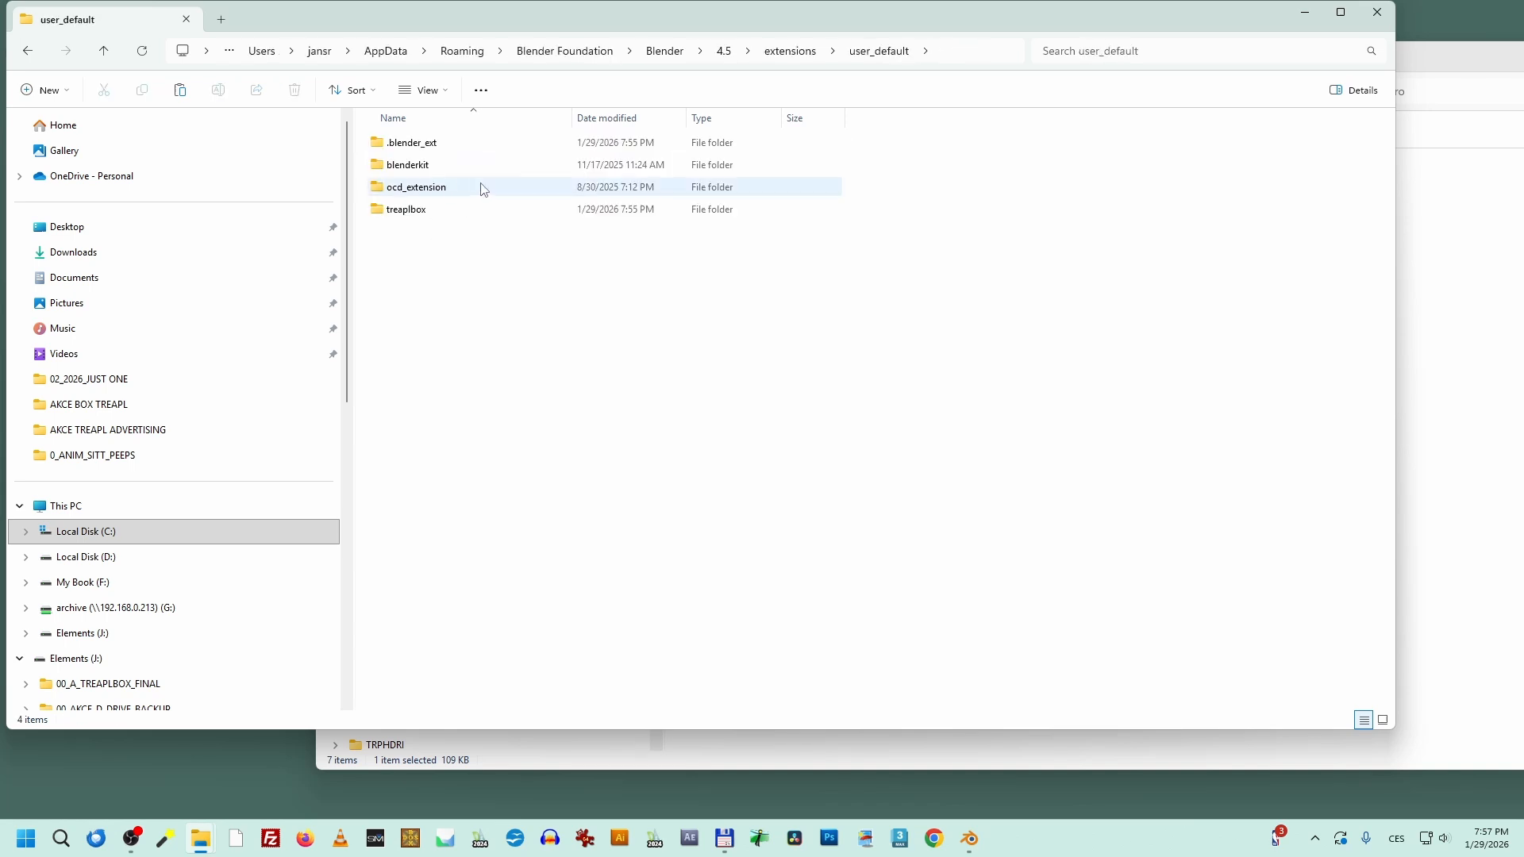
pyautogui.doubleClick(419, 211)
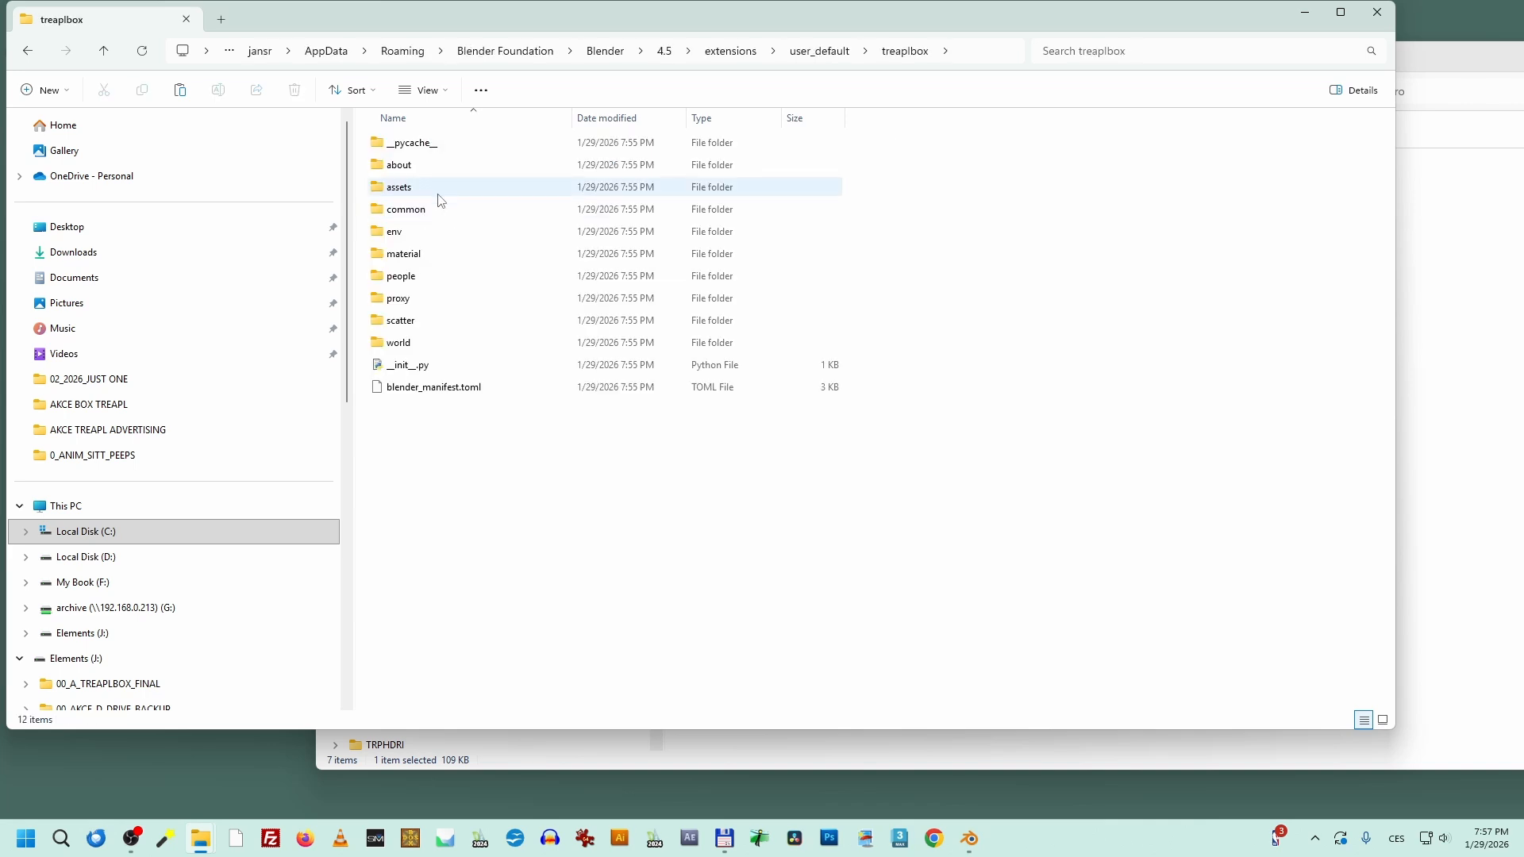
pyautogui.doubleClick(438, 191)
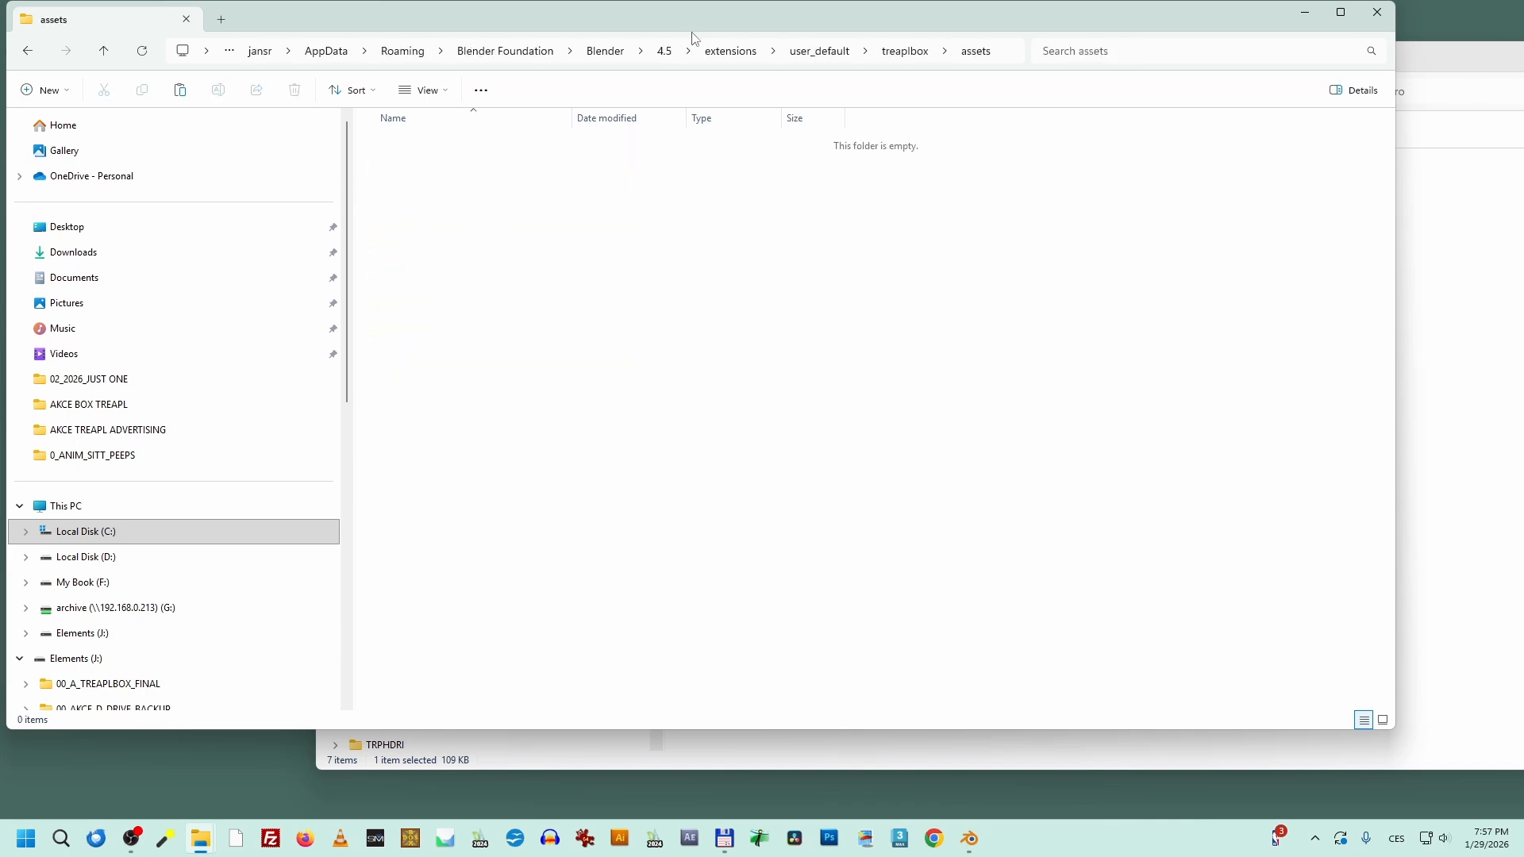
# Step: Narrow the assets folder window and place it beside the file list of the Pro folder window
pyautogui.moveTo(725, 28); pyautogui.dragTo(626, 69)
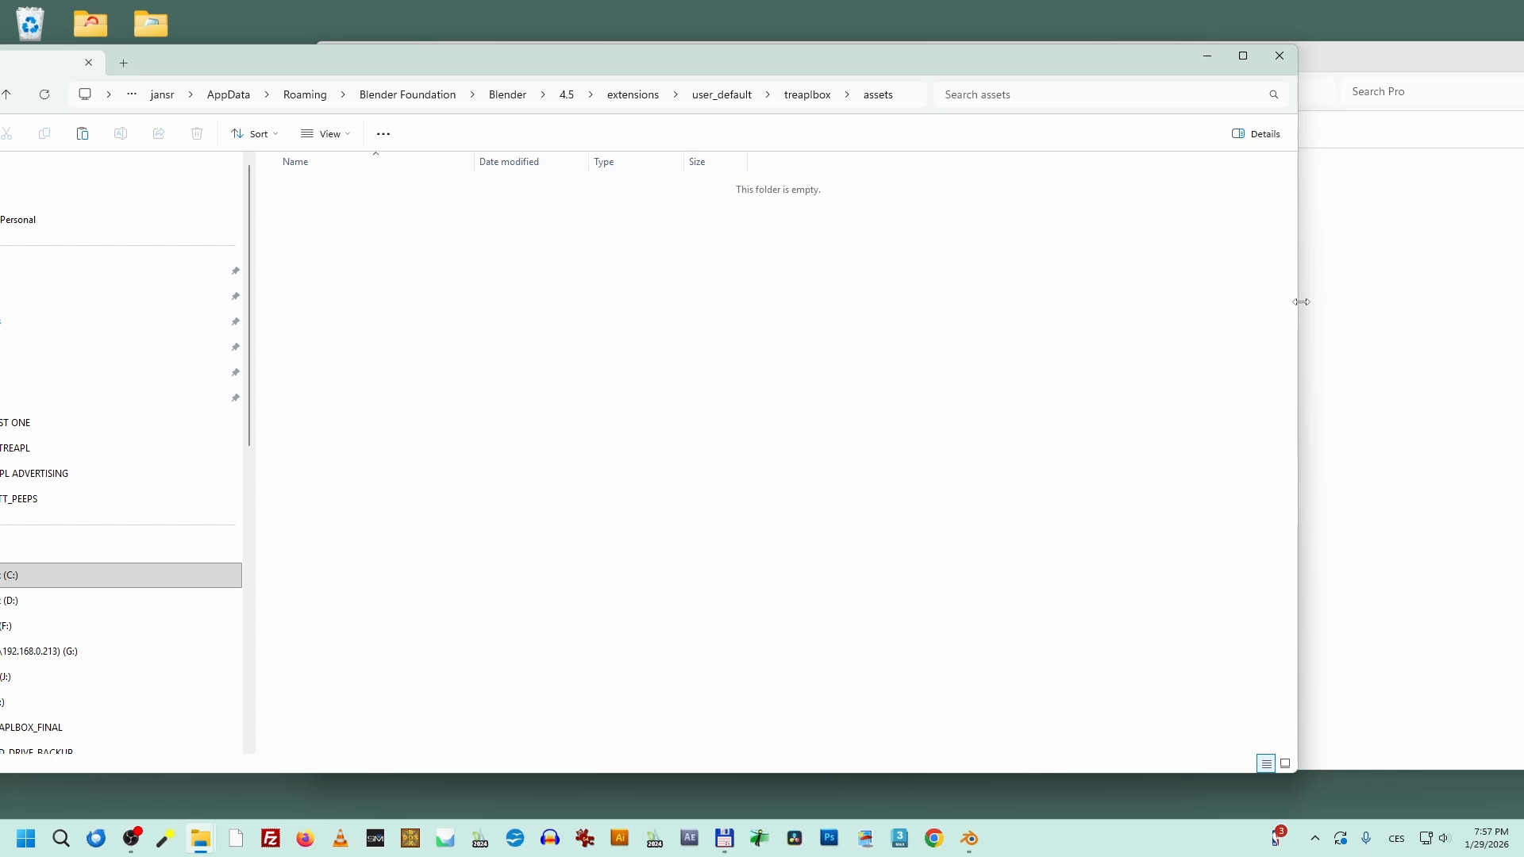
pyautogui.moveTo(1298, 309); pyautogui.dragTo(511, 316)
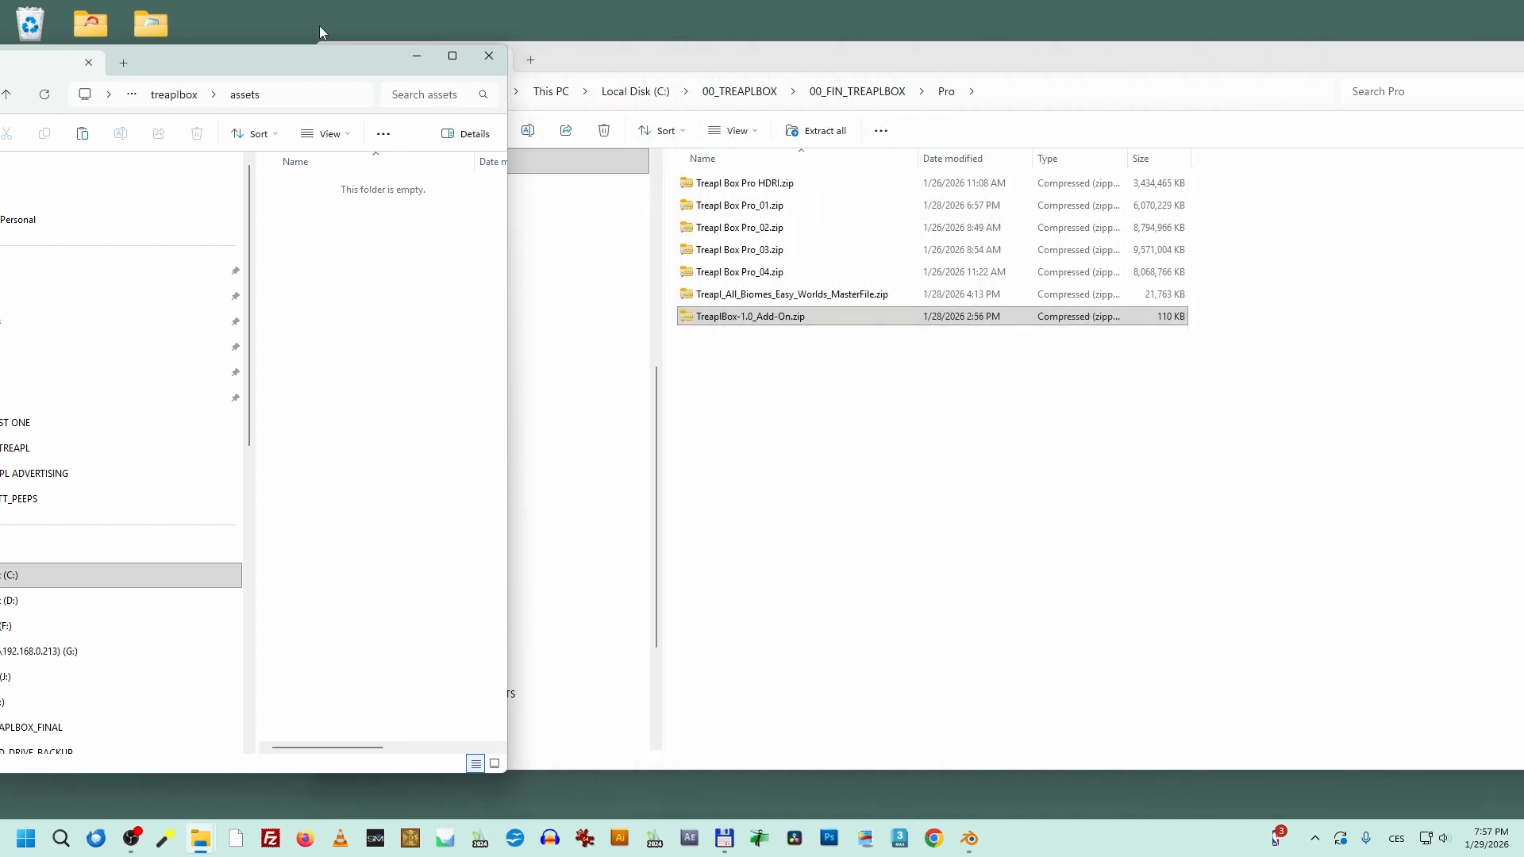
pyautogui.moveTo(274, 63); pyautogui.dragTo(329, 74)
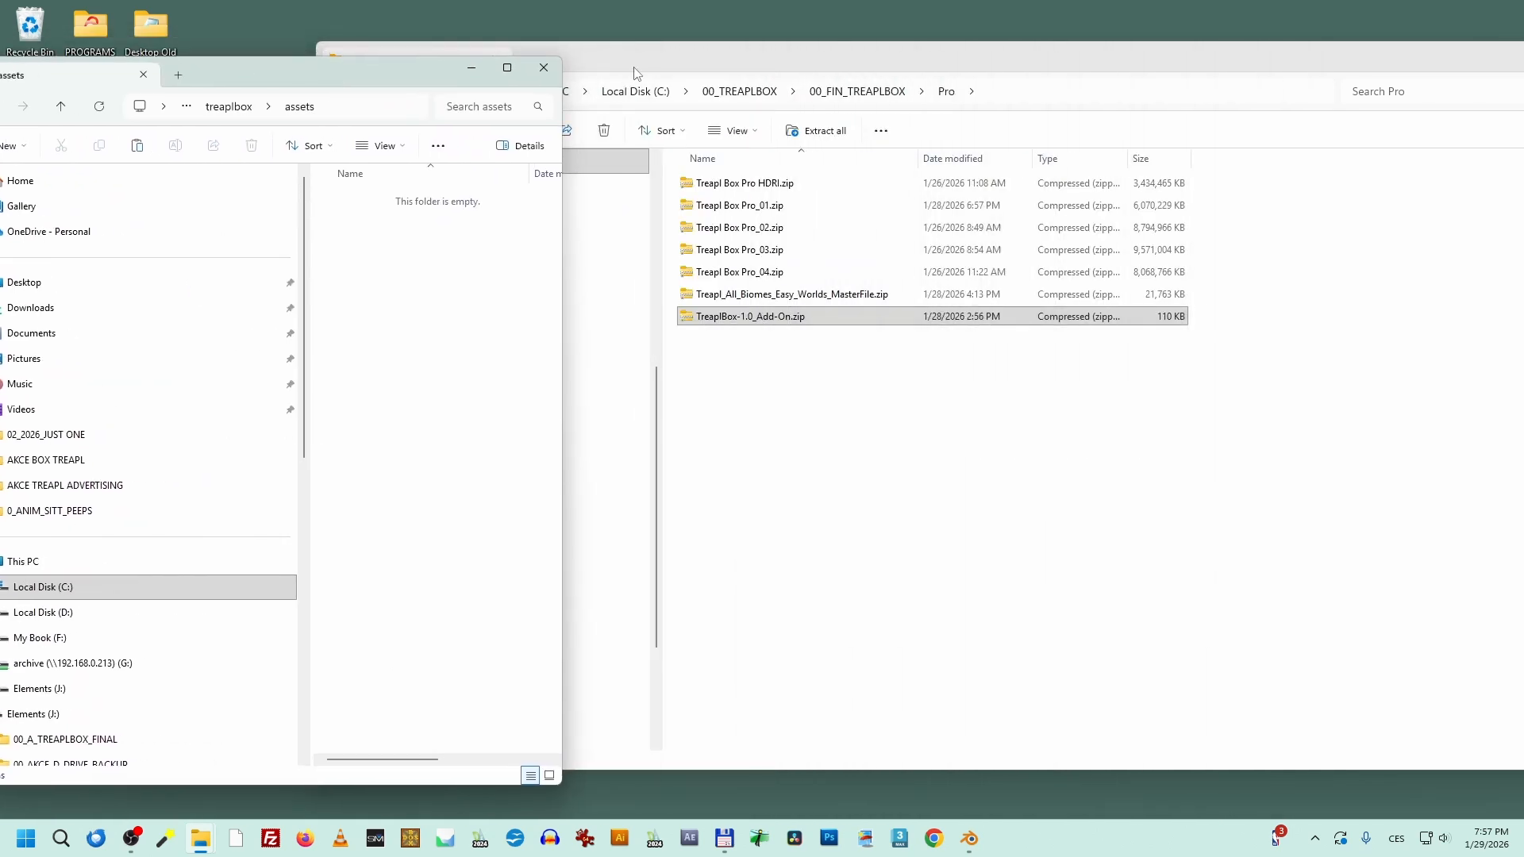
# Step: Copy the 10_Treapl Earth folder from Treapl Box Pro_01.zip into the add-on's assets folder
pyautogui.moveTo(635, 67); pyautogui.dragTo(918, 93)
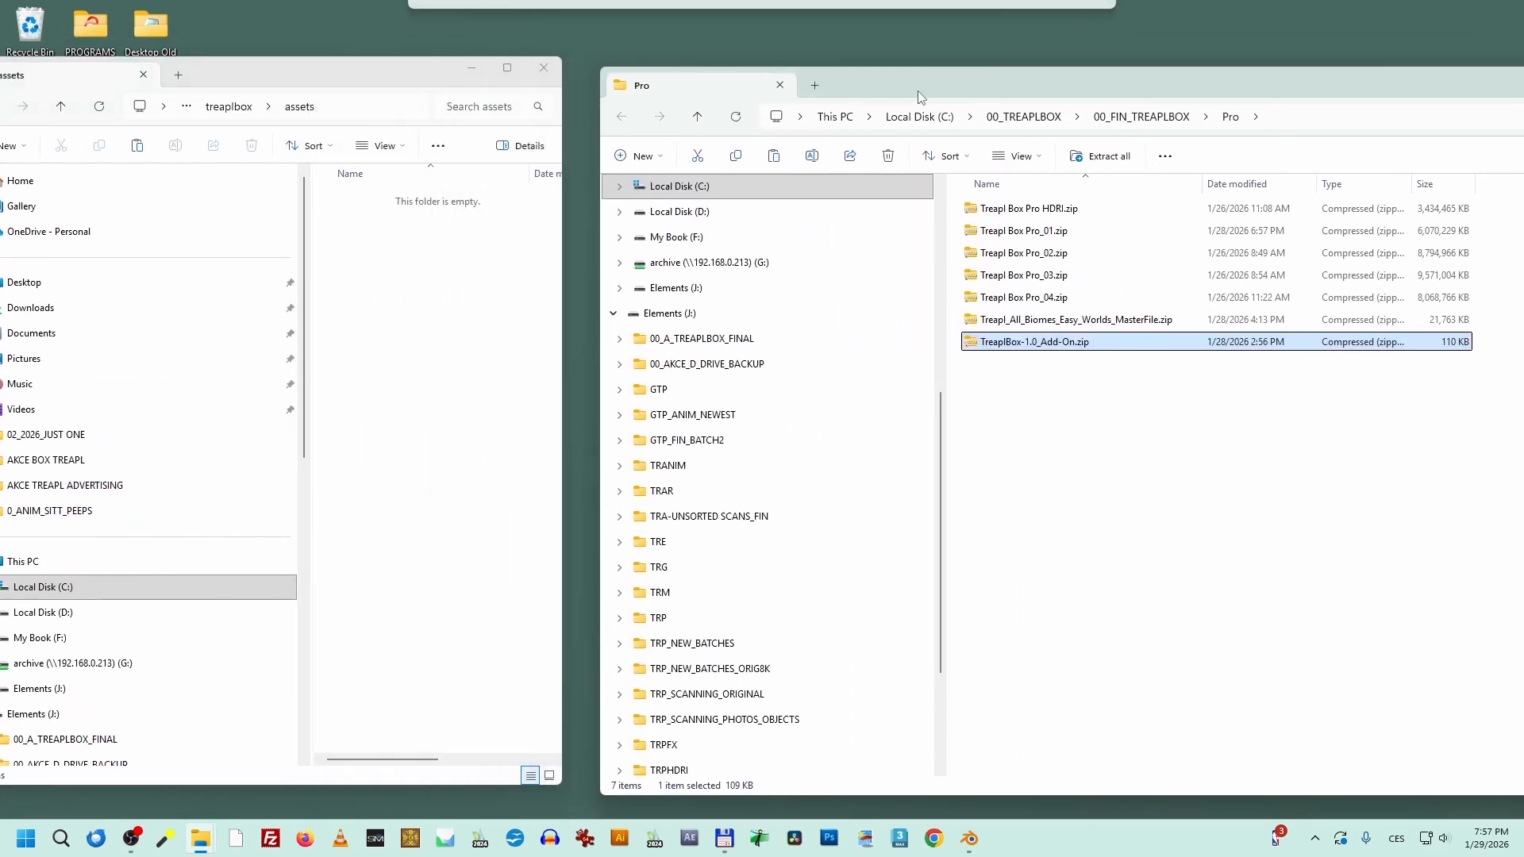
pyautogui.doubleClick(1045, 233)
pyautogui.moveTo(1035, 211); pyautogui.dragTo(382, 238)
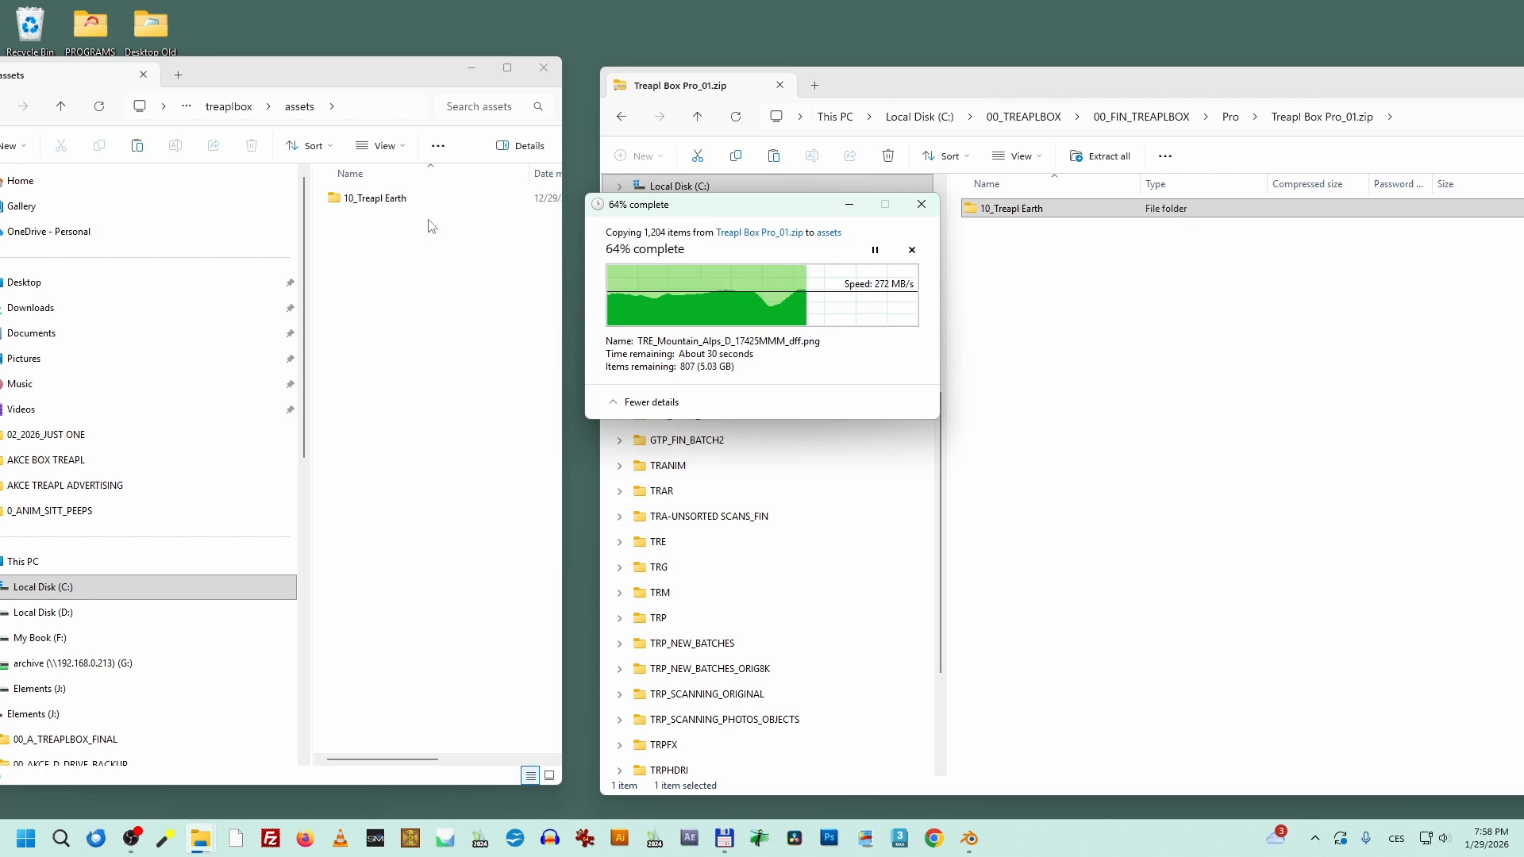
# Step: Return to the Pro folder and copy 20_Life and Ground from Treapl Box Pro_02.zip into the assets folder
pyautogui.click(981, 91)
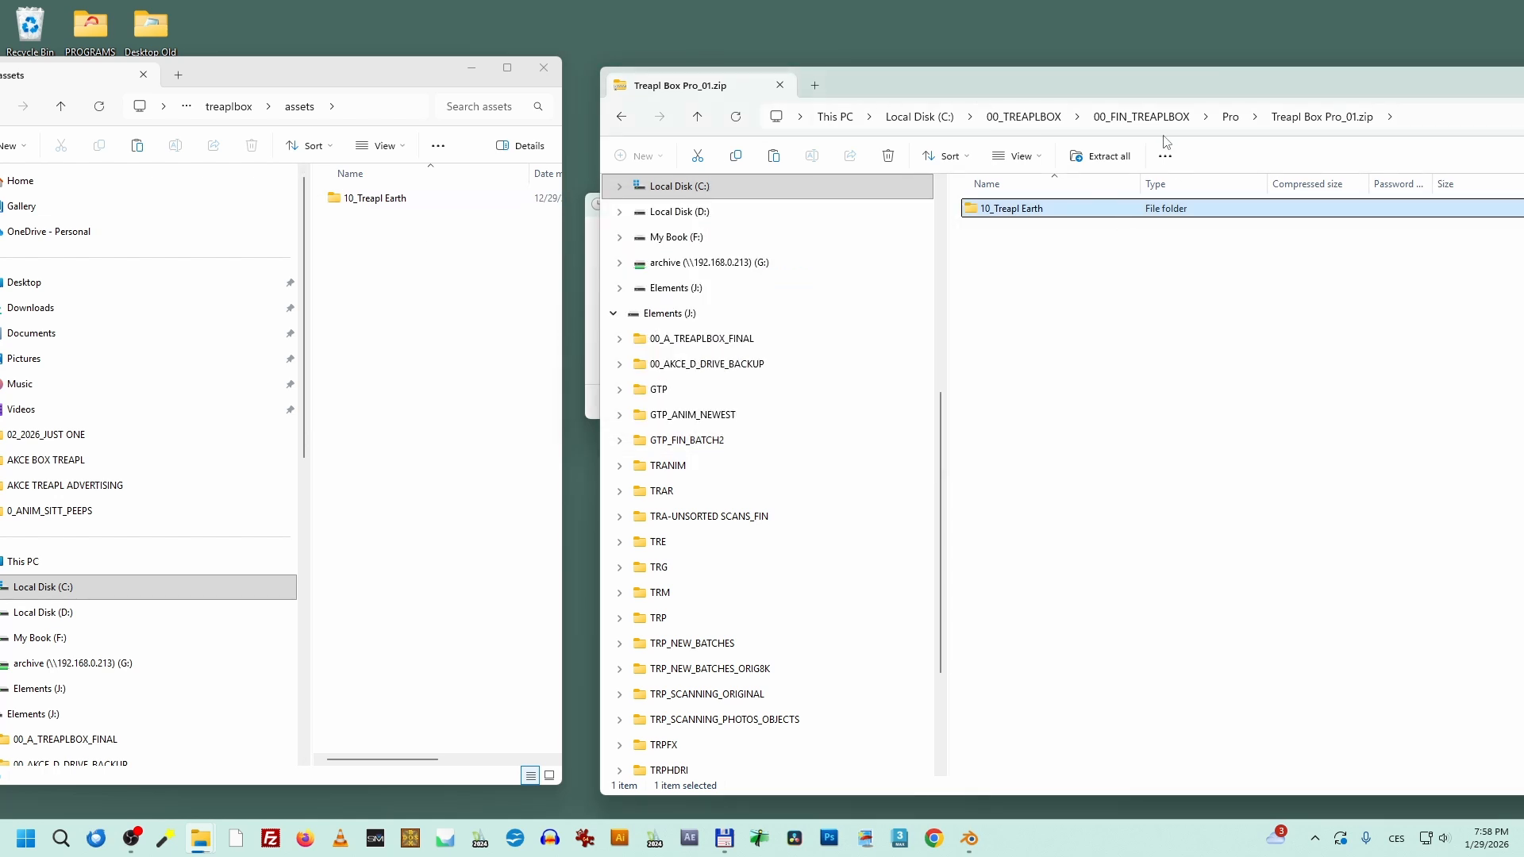
pyautogui.moveTo(1105, 84); pyautogui.dragTo(1059, 125)
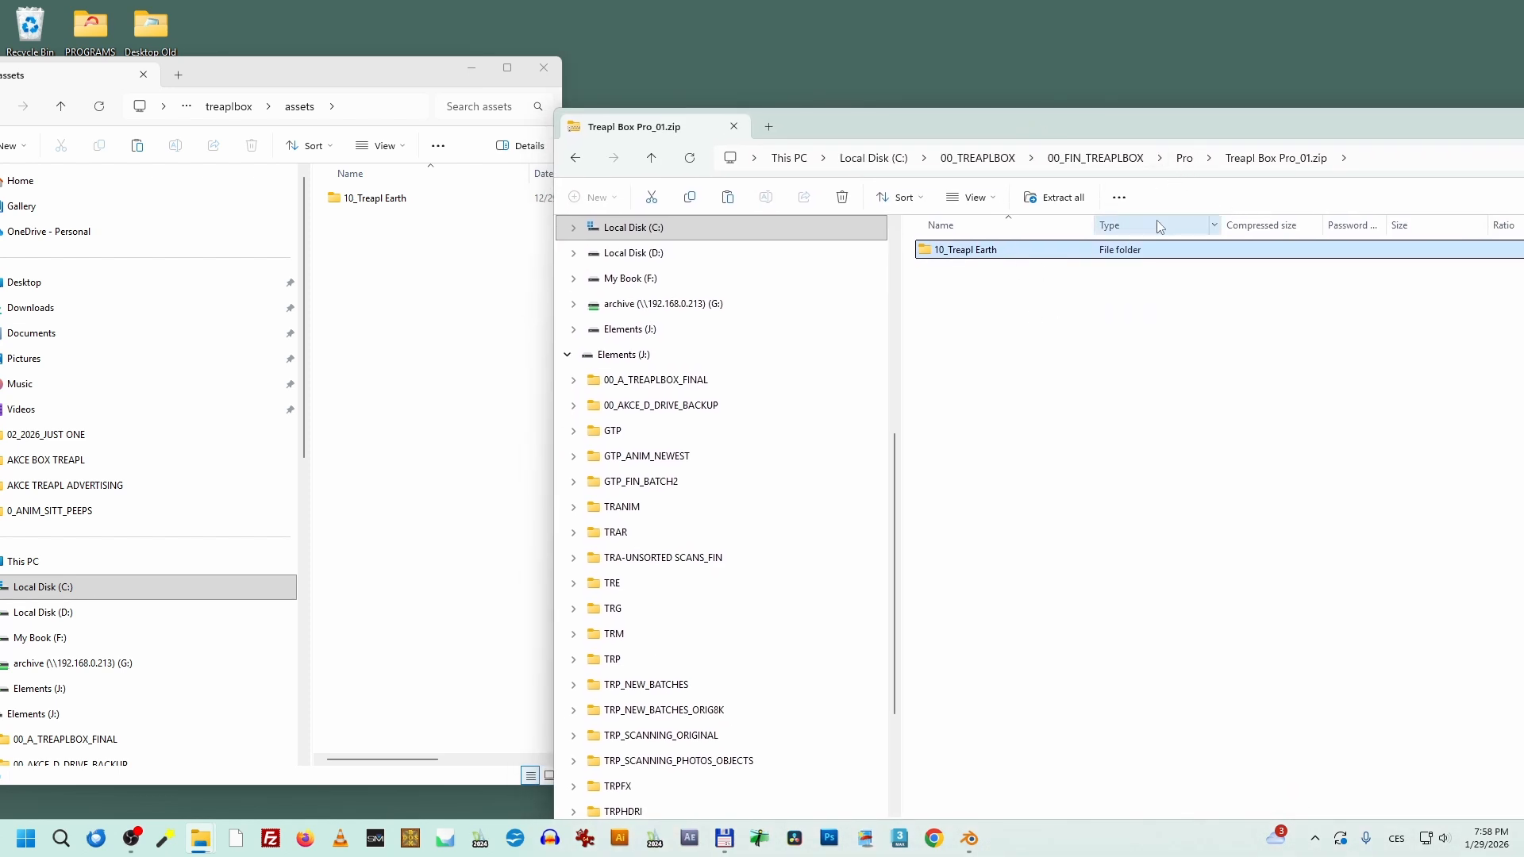
pyautogui.click(1182, 163)
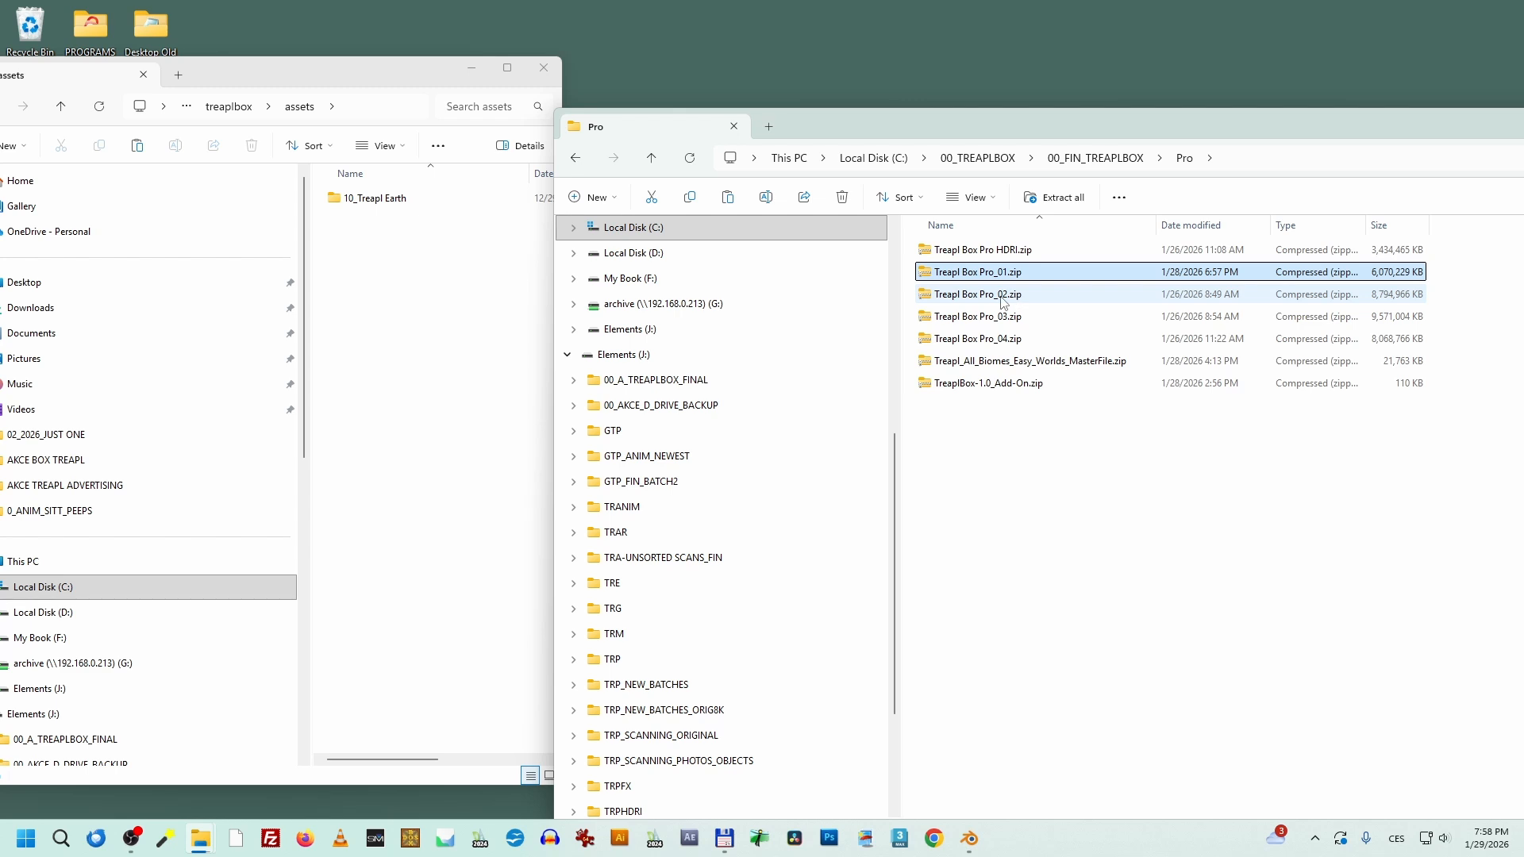
pyautogui.click(1003, 298)
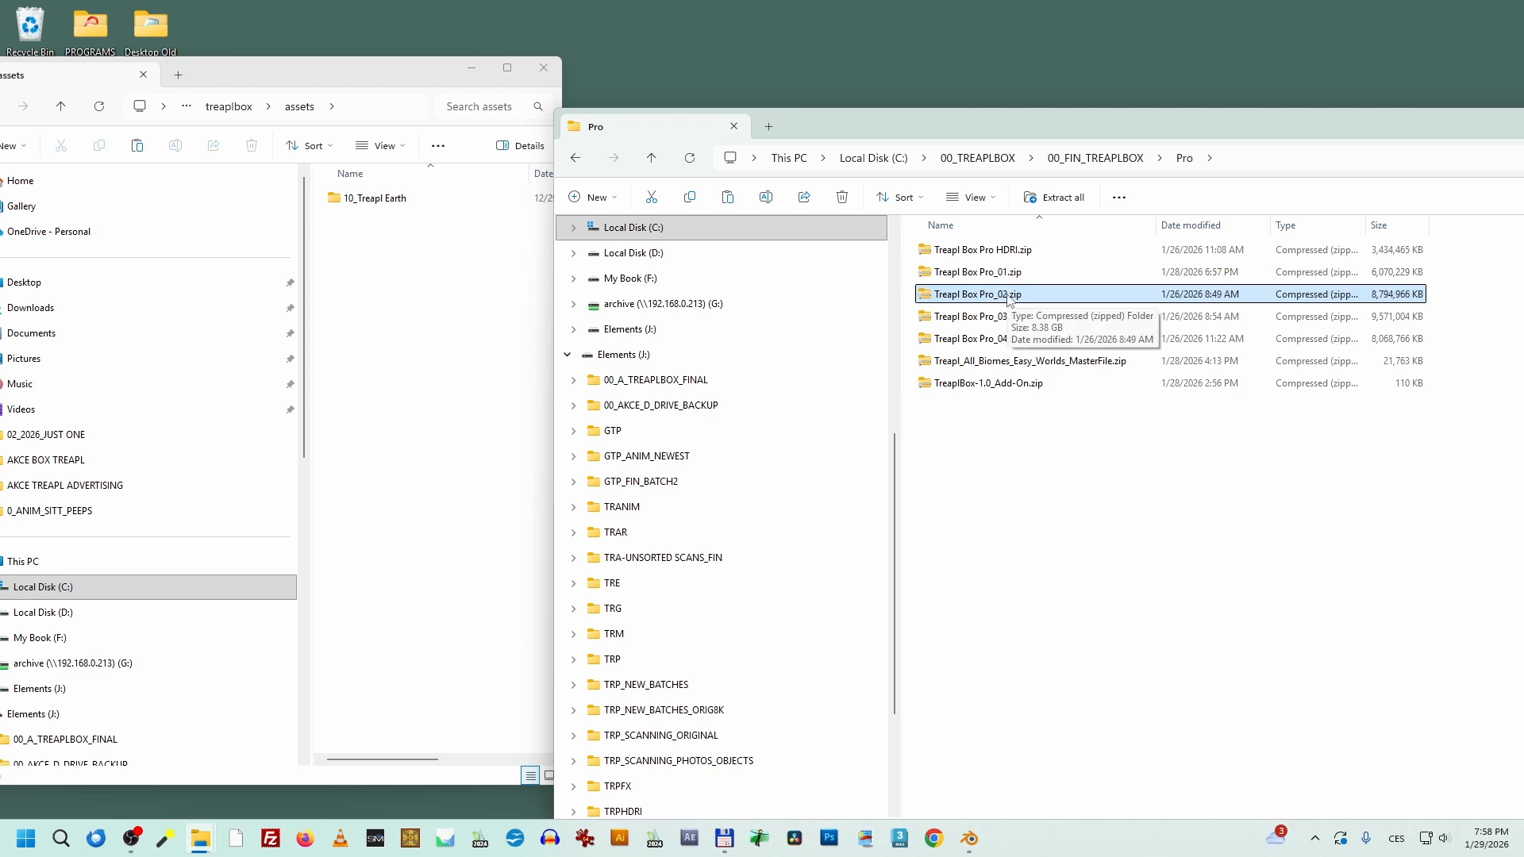
pyautogui.doubleClick(1009, 296)
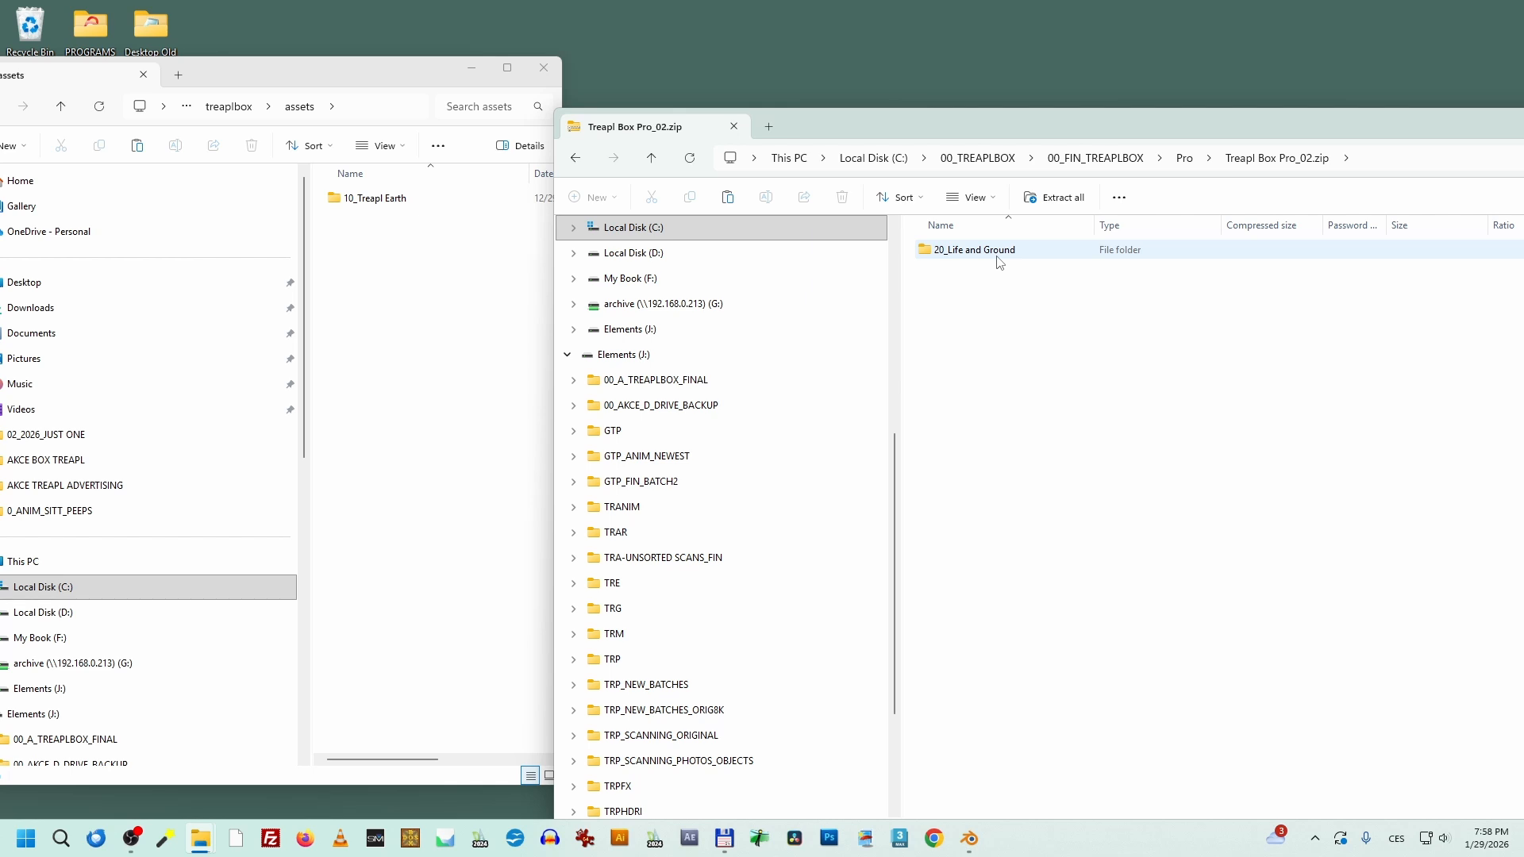
pyautogui.moveTo(1009, 259); pyautogui.dragTo(416, 256)
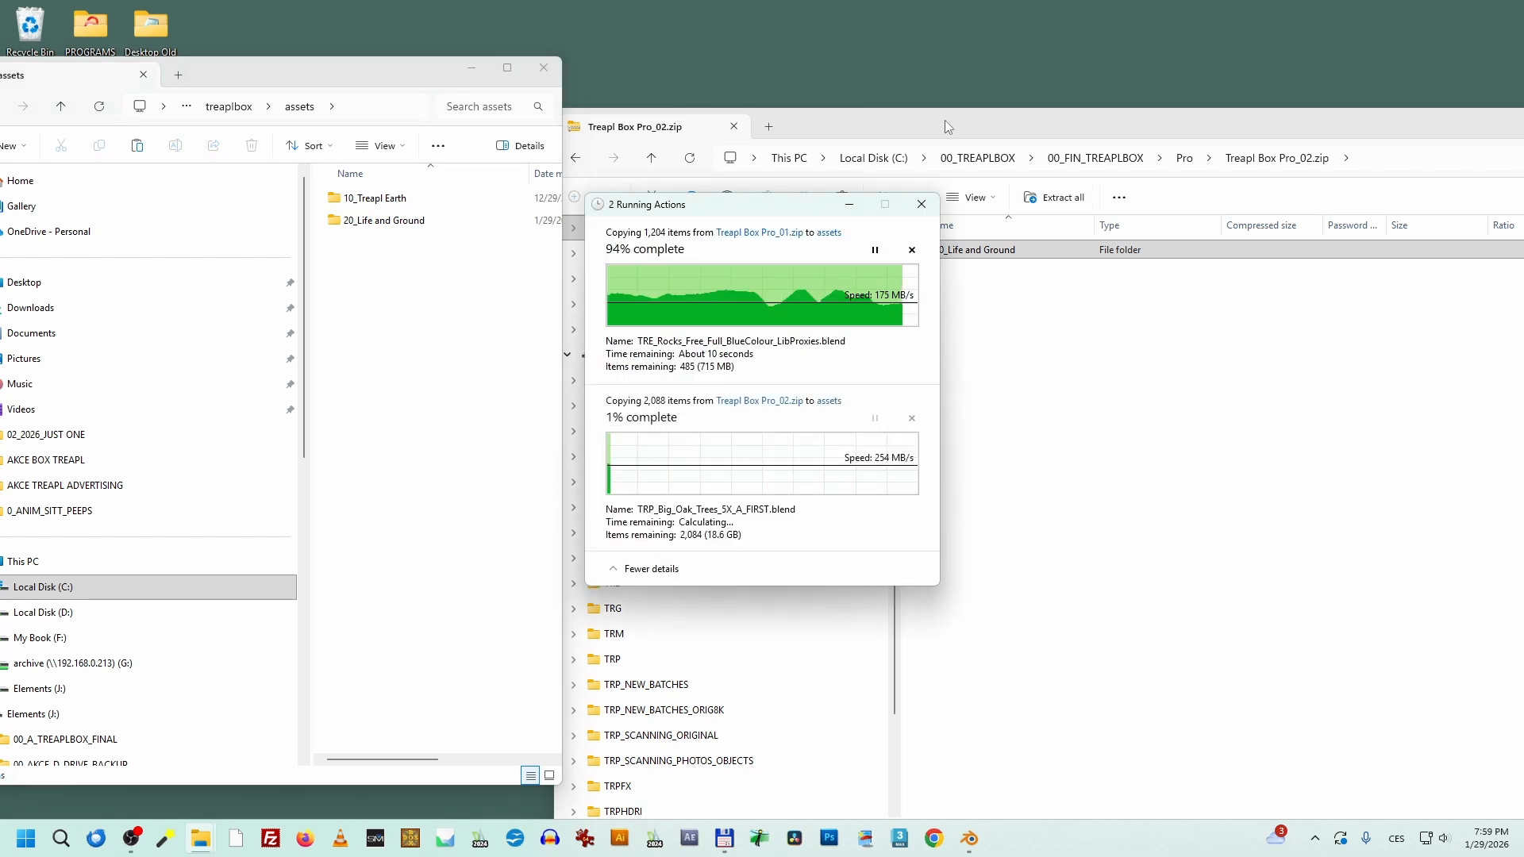
# Step: Copy 25_Scattering_Areas, 30_People, 32_Architecture and 35_Manufactured from Treapl Box Pro_03.zip into the assets folder
pyautogui.moveTo(945, 123); pyautogui.dragTo(1017, 109)
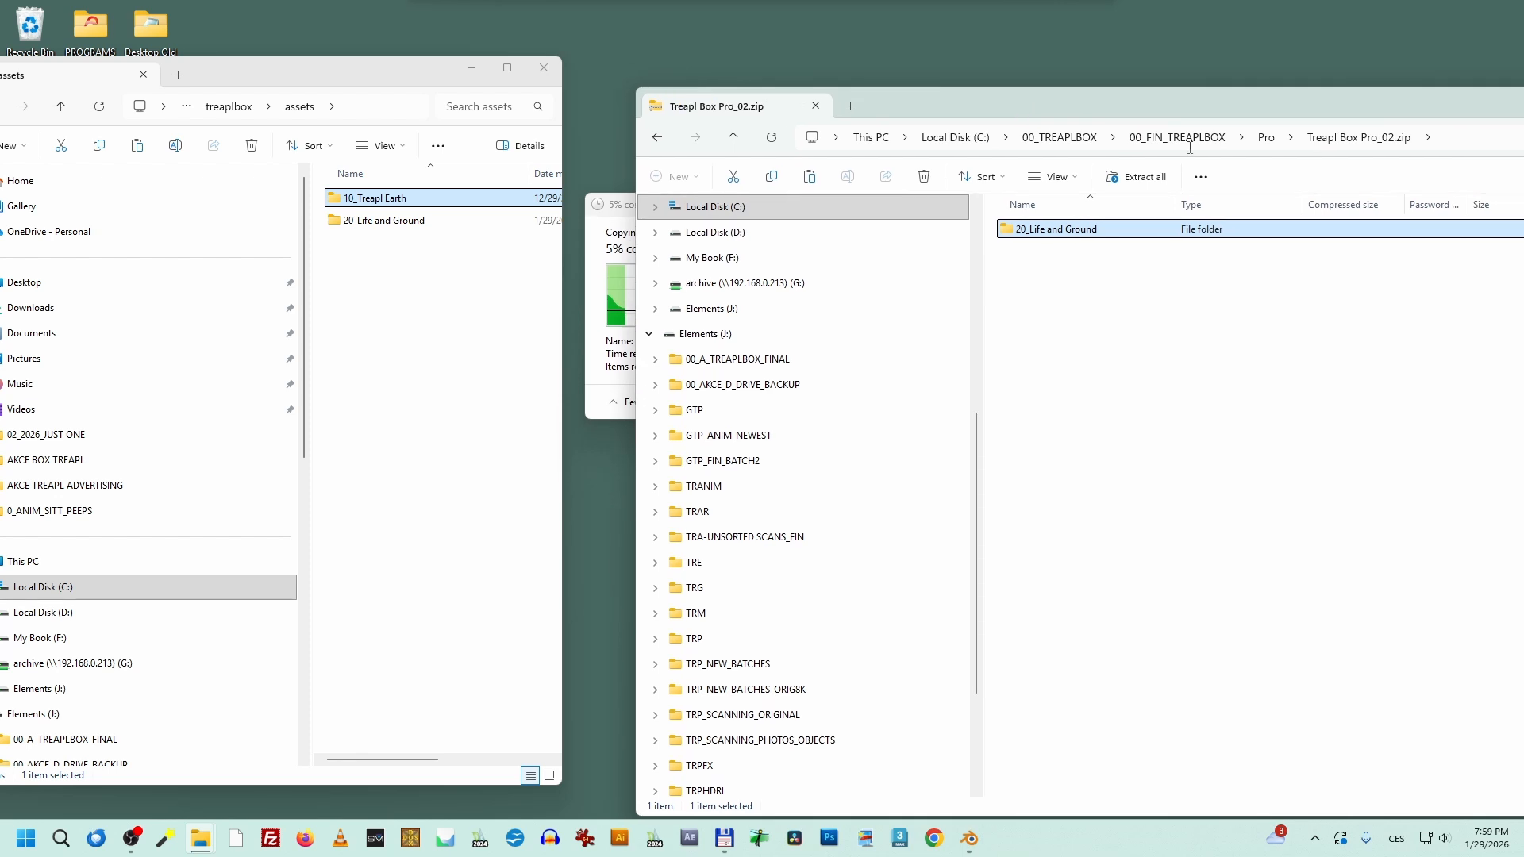
pyautogui.click(1267, 139)
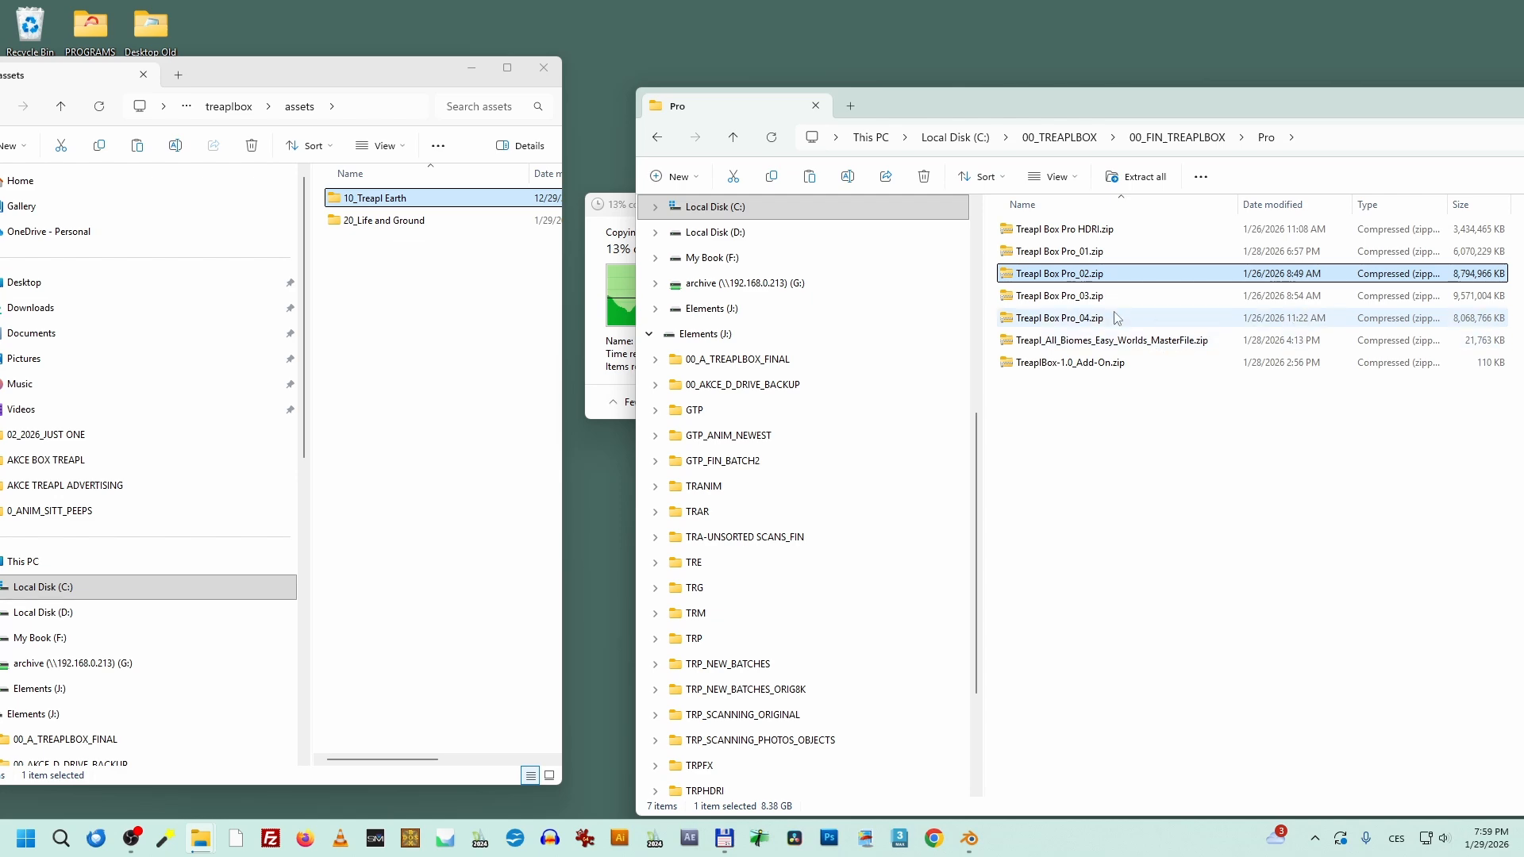
pyautogui.moveTo(981, 104)
pyautogui.mouseDown()
pyautogui.moveTo(1007, 141)
pyautogui.moveTo(1004, 504)
pyautogui.moveTo(951, 108)
pyautogui.mouseUp()
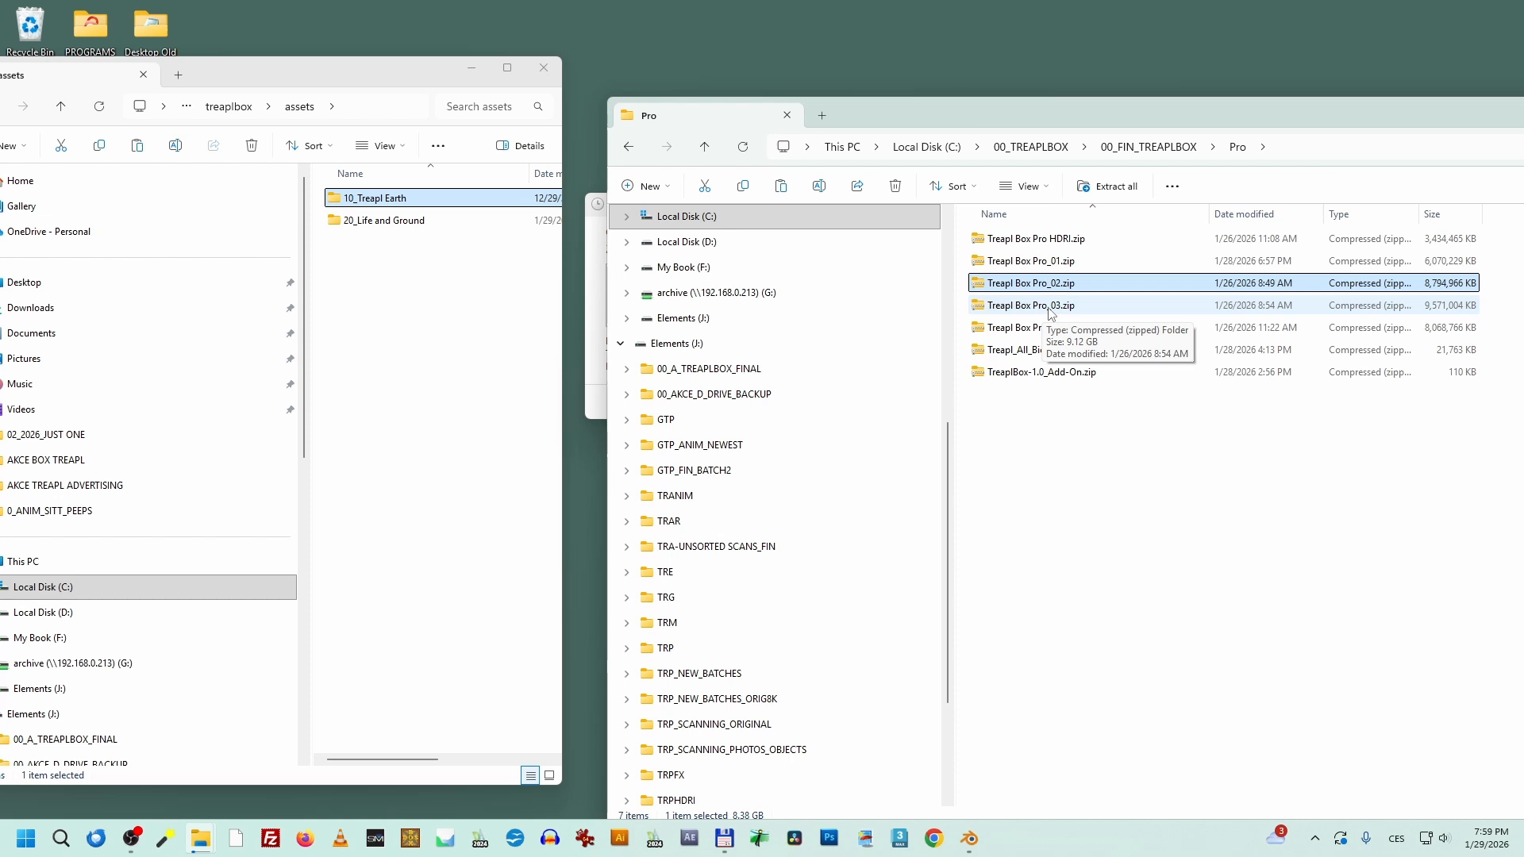
pyautogui.doubleClick(1050, 306)
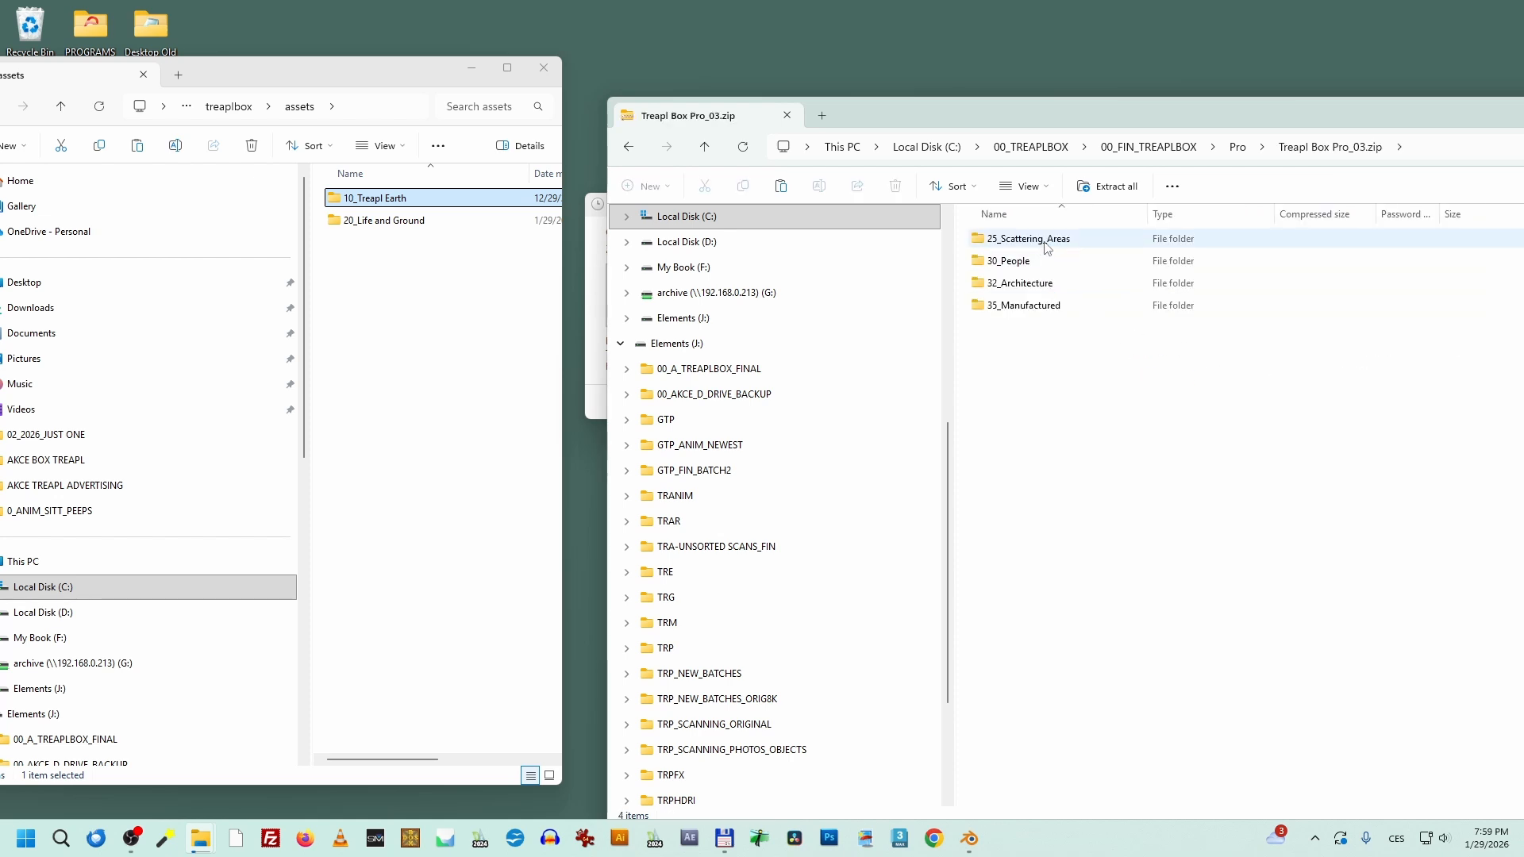
pyautogui.click(1043, 247)
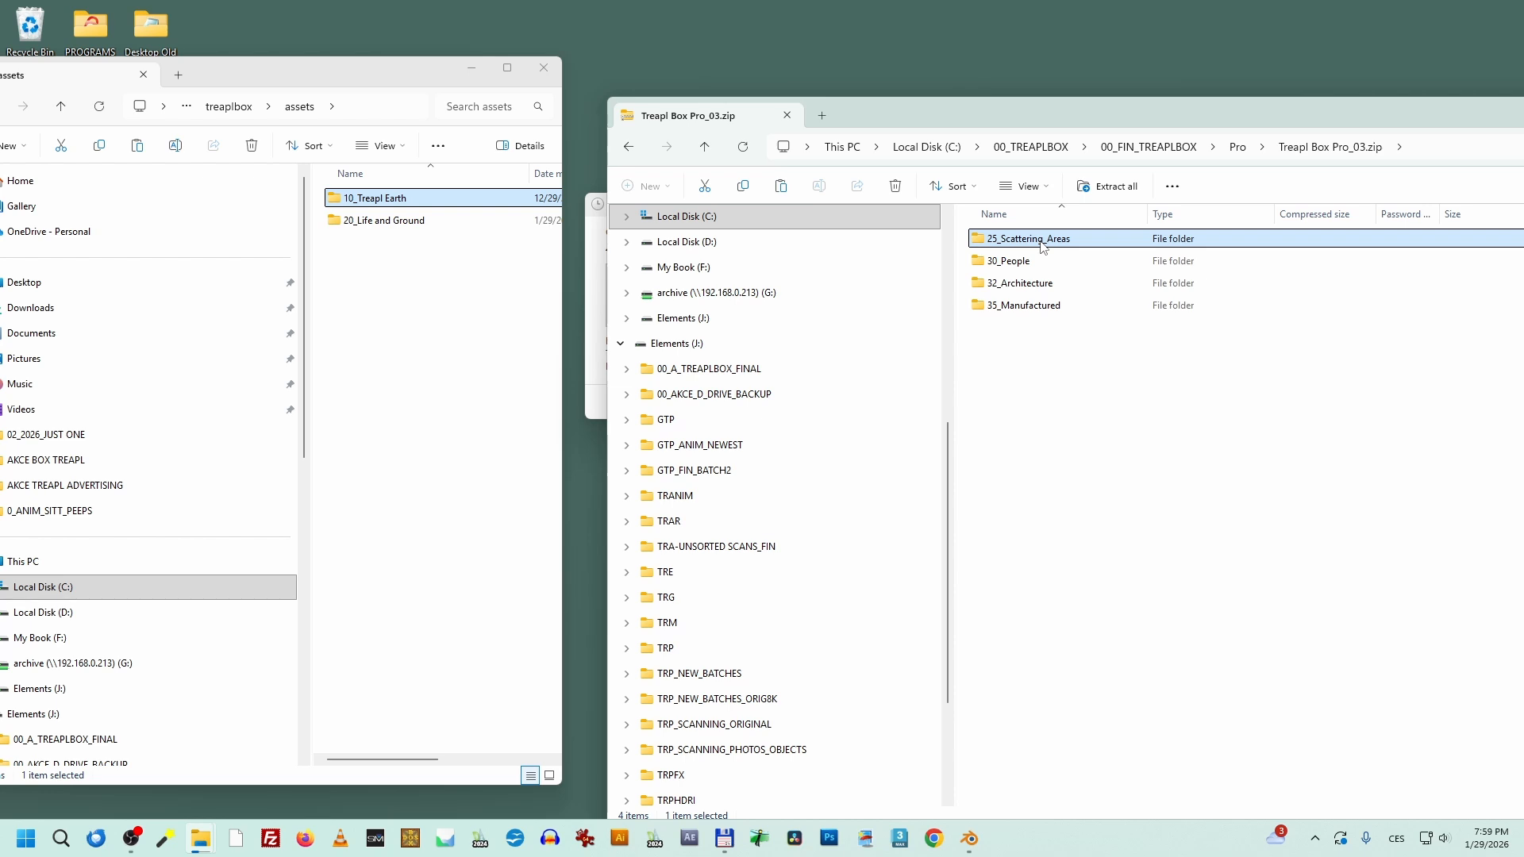
pyautogui.keyDown('shift'); pyautogui.click(1022, 310); pyautogui.keyUp('shift')
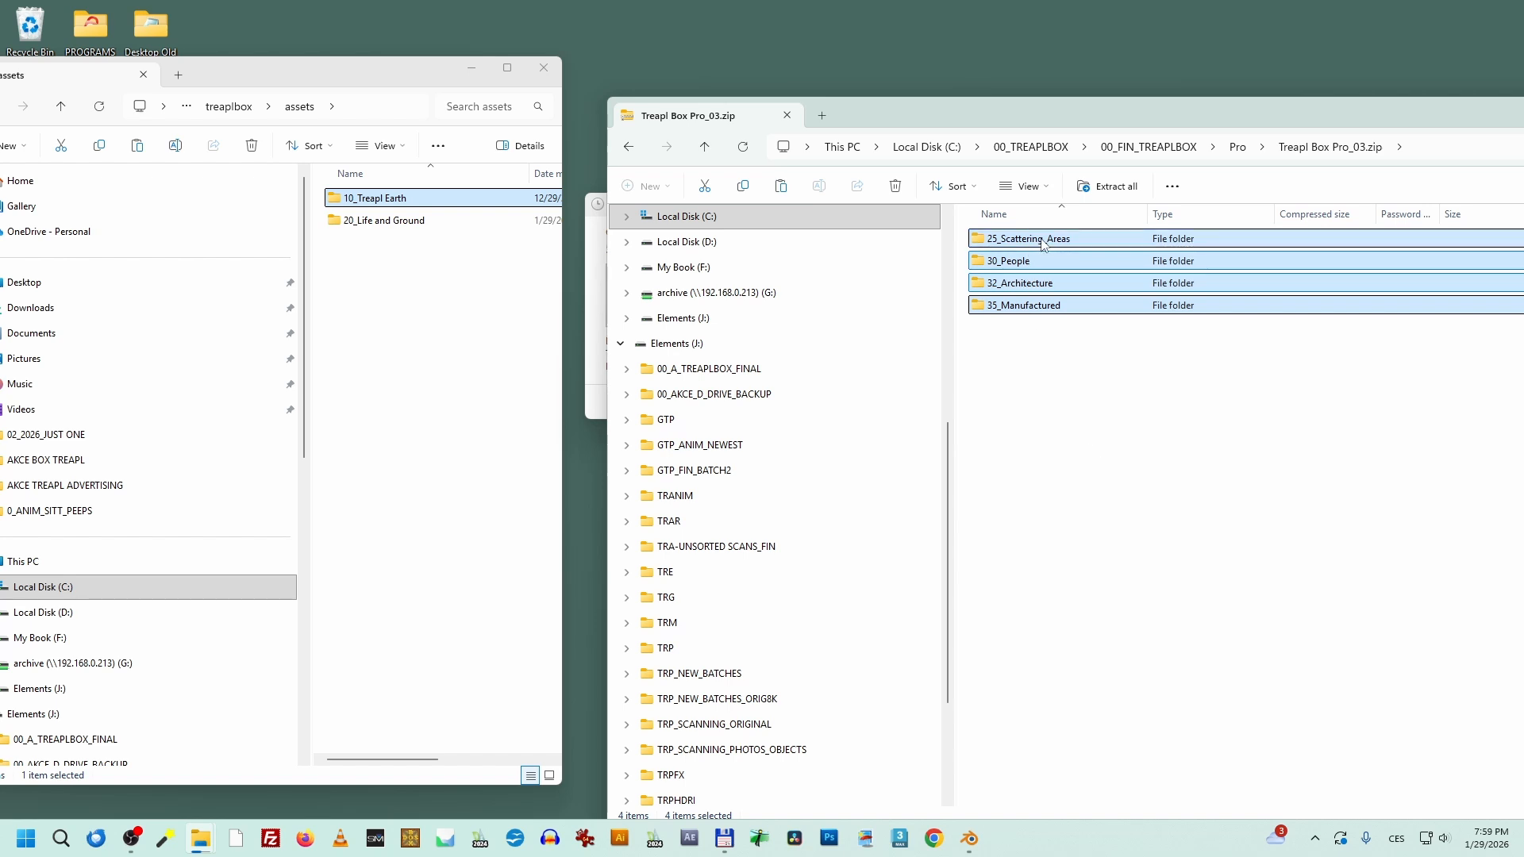
pyautogui.moveTo(1043, 245); pyautogui.dragTo(399, 286)
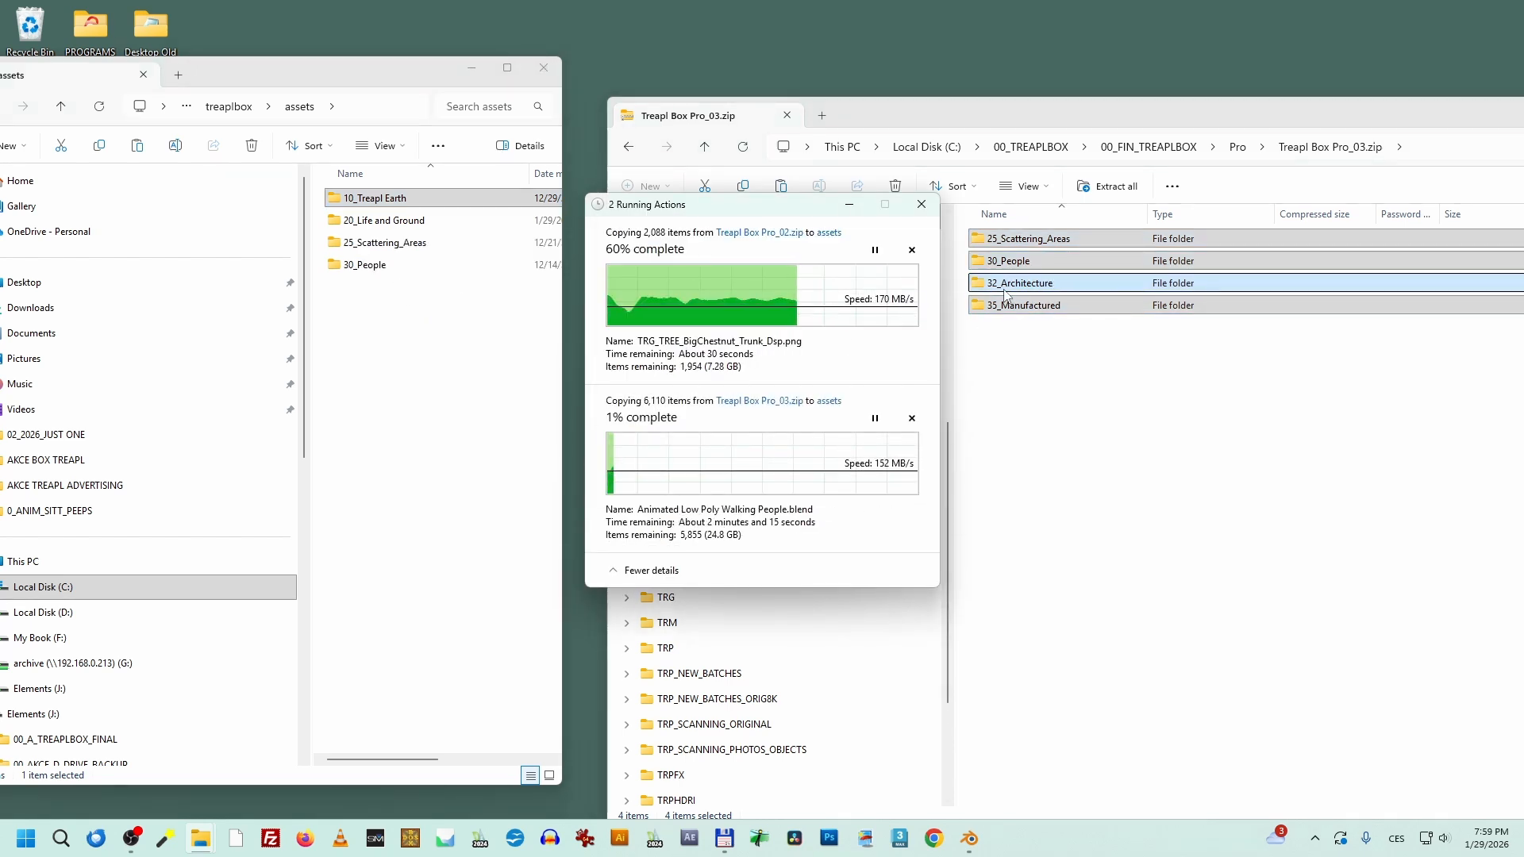
# Step: Copy the 40_VFX, 50_Background and 80_Cameras folders from Treapl Box Pro_04.zip into the assets folder
pyautogui.click(981, 120)
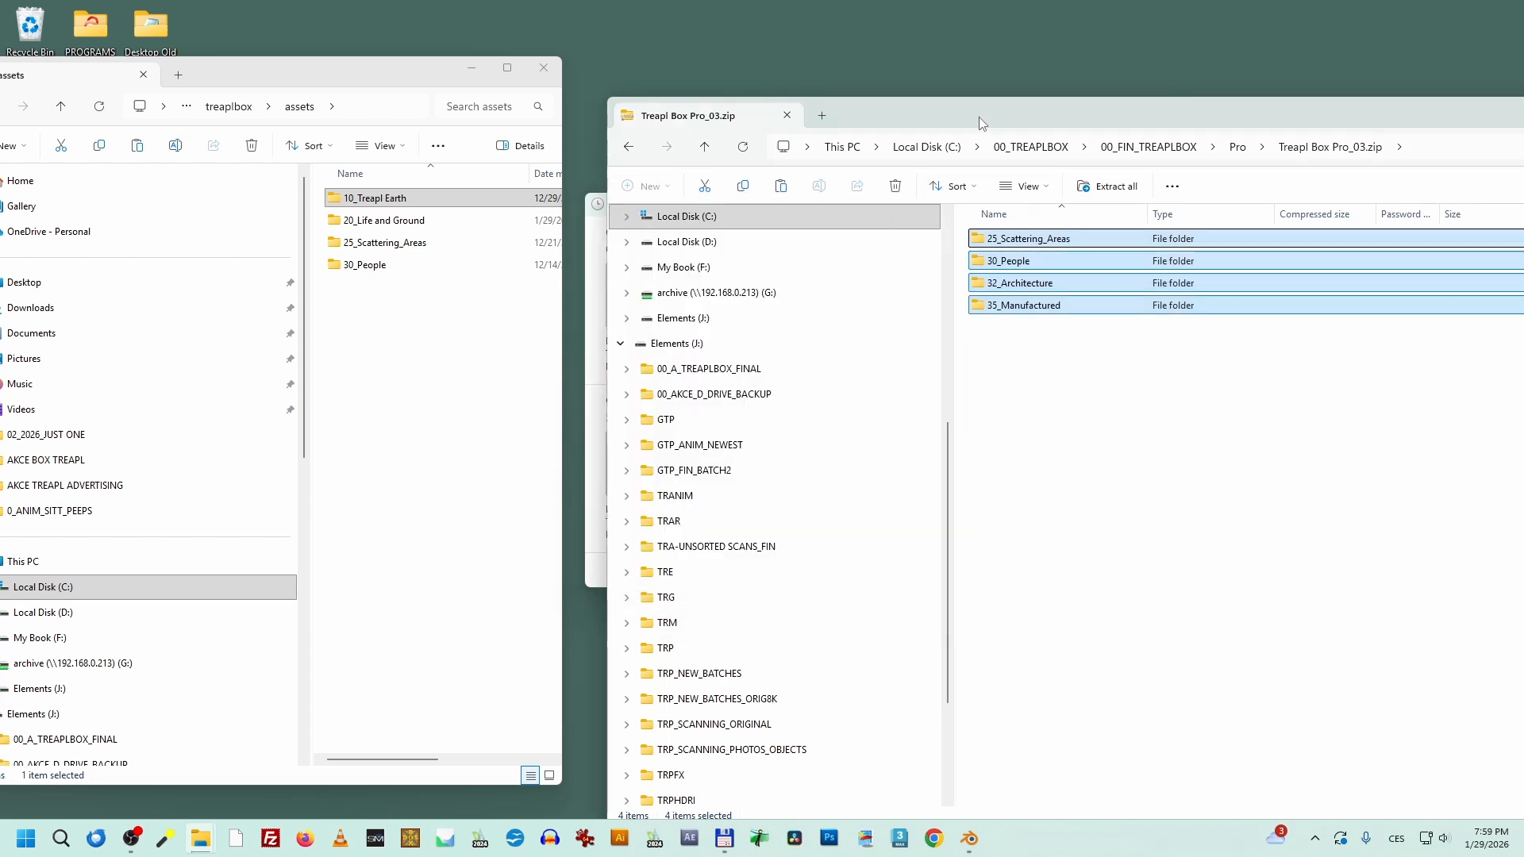
pyautogui.click(1236, 149)
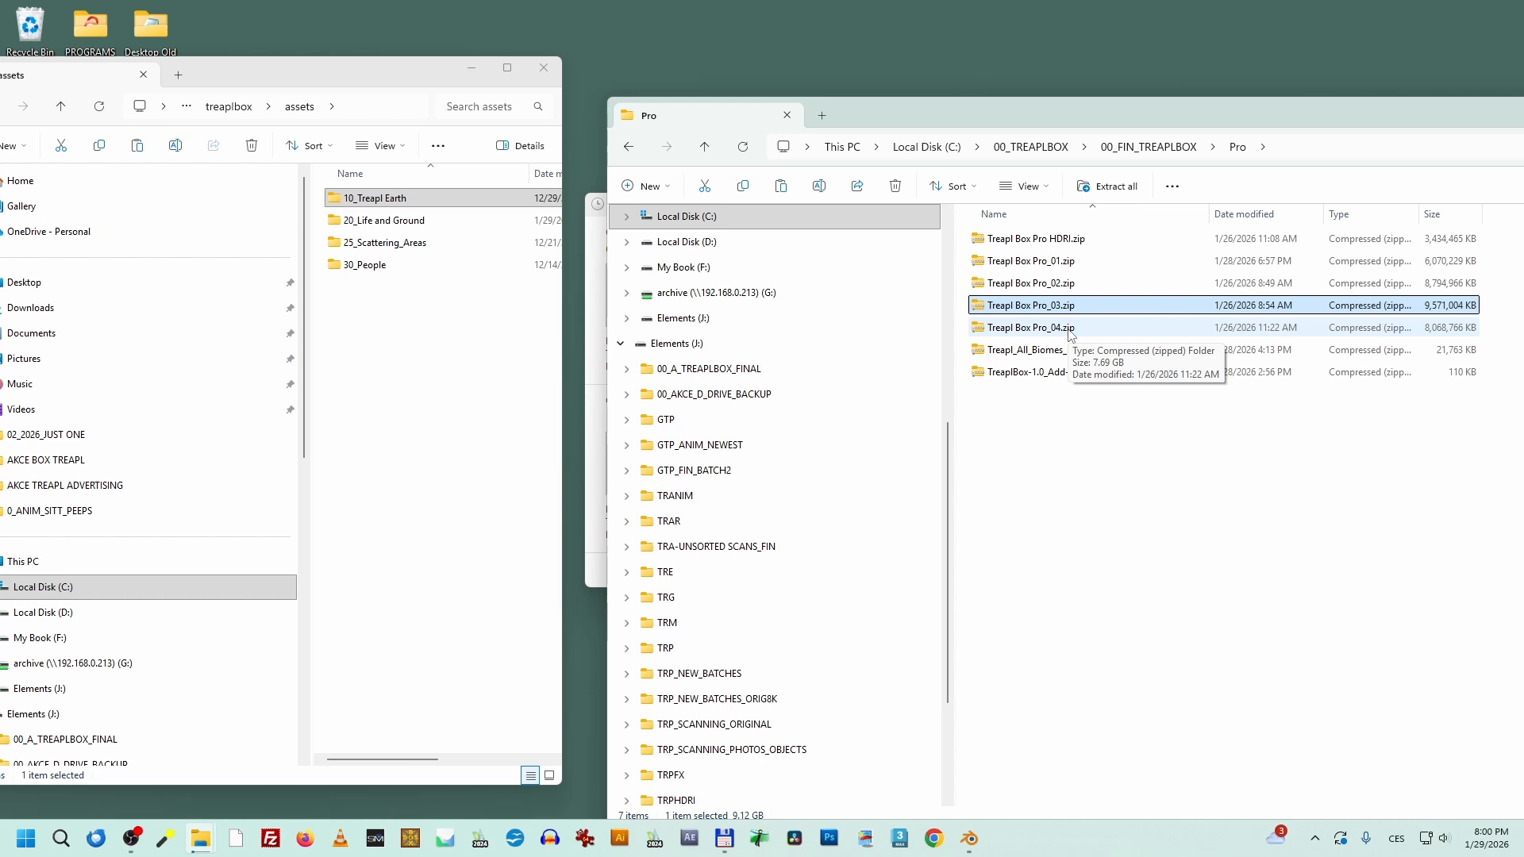
pyautogui.click(1048, 330)
pyautogui.doubleClick(1048, 330)
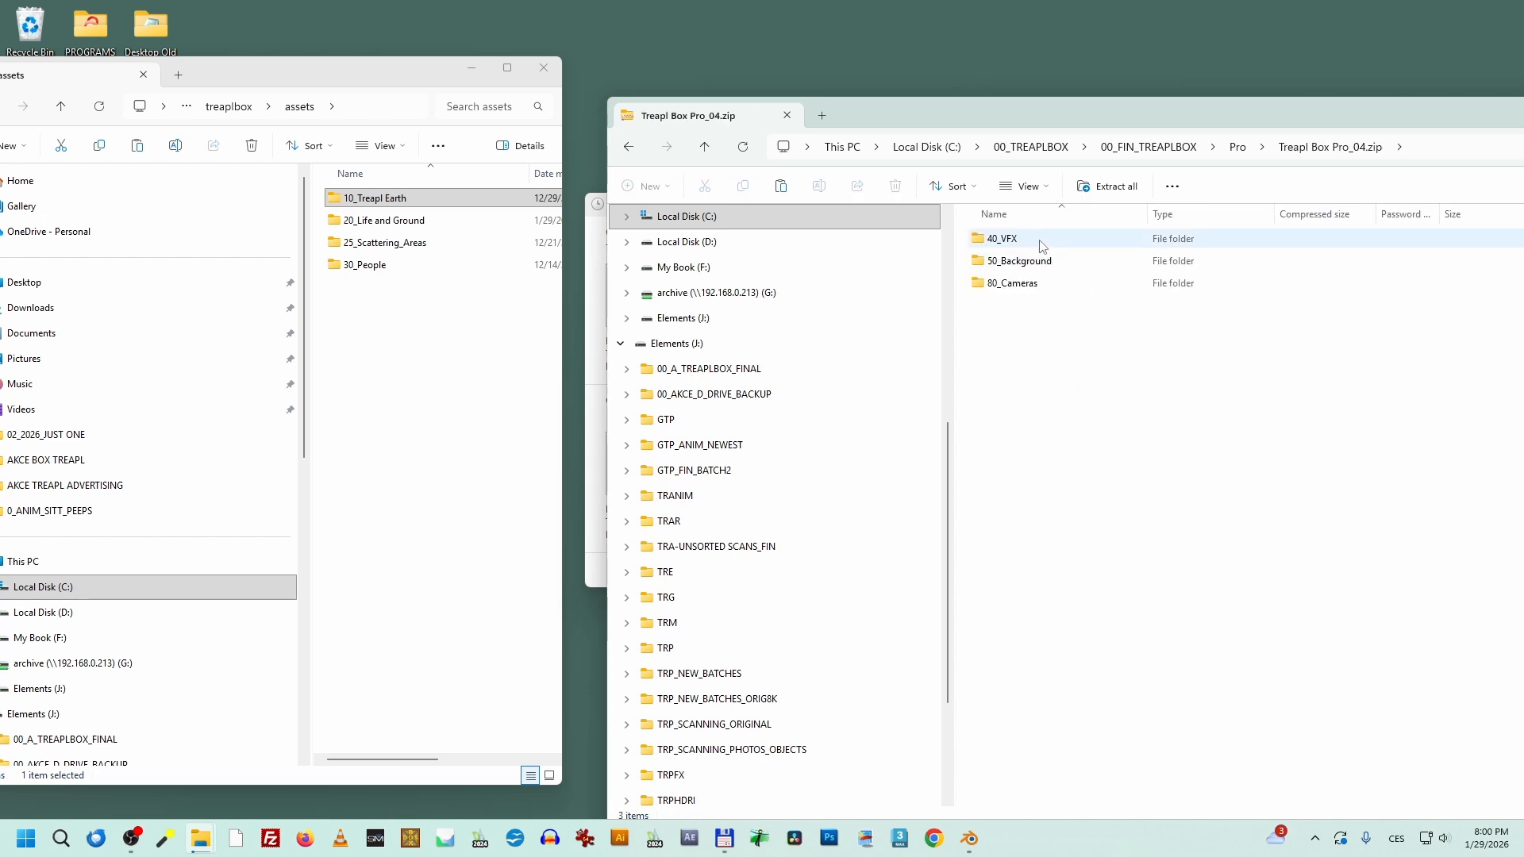
pyautogui.click(1044, 241)
pyautogui.keyDown('shift'); pyautogui.click(1028, 285); pyautogui.keyUp('shift')
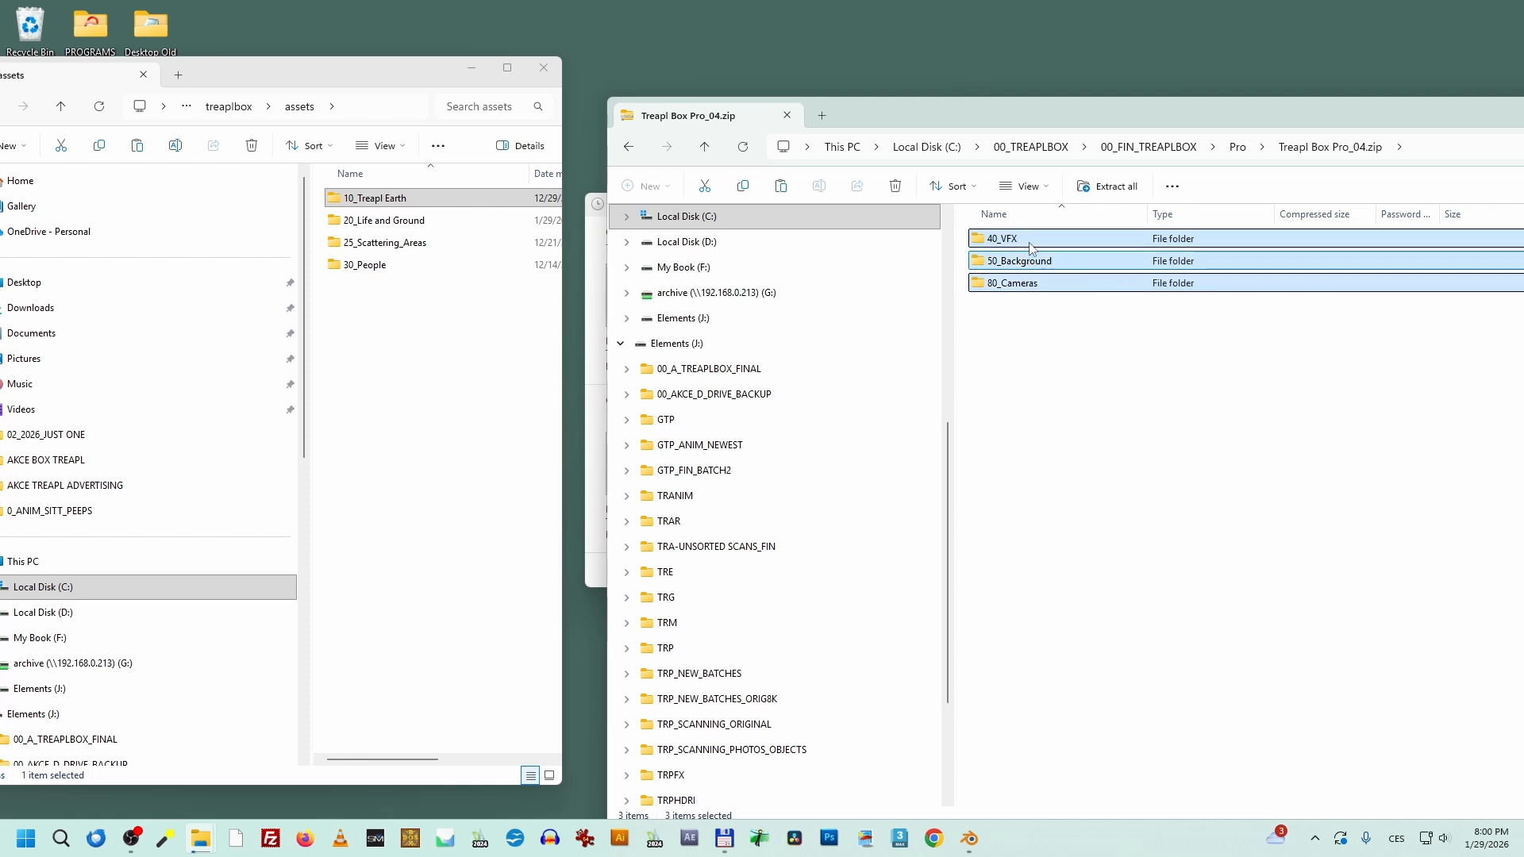
pyautogui.click(1014, 242)
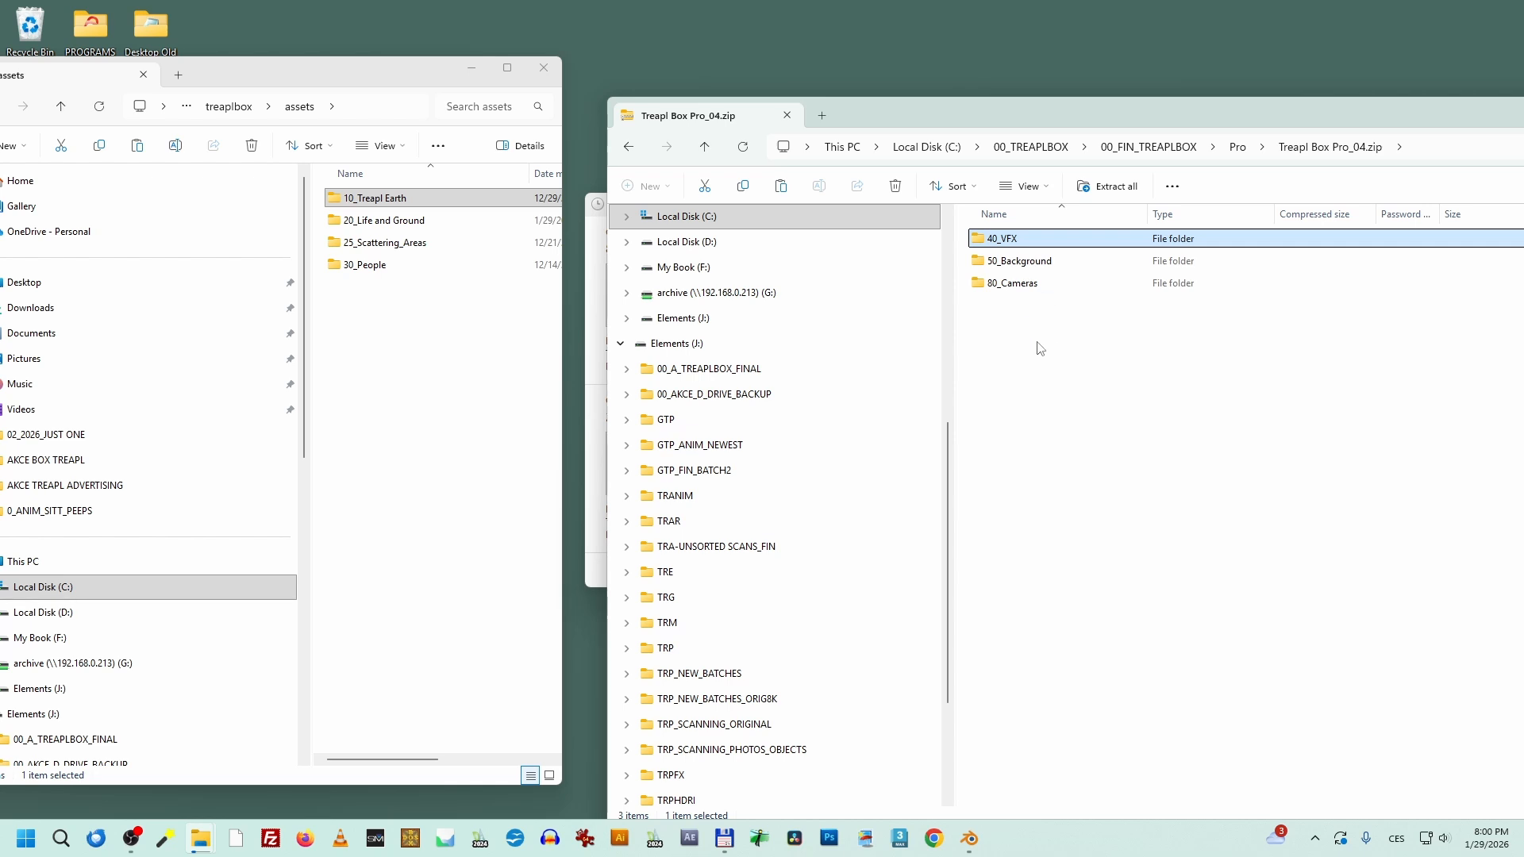
pyautogui.keyDown('shift'); pyautogui.click(1029, 286); pyautogui.keyUp('shift')
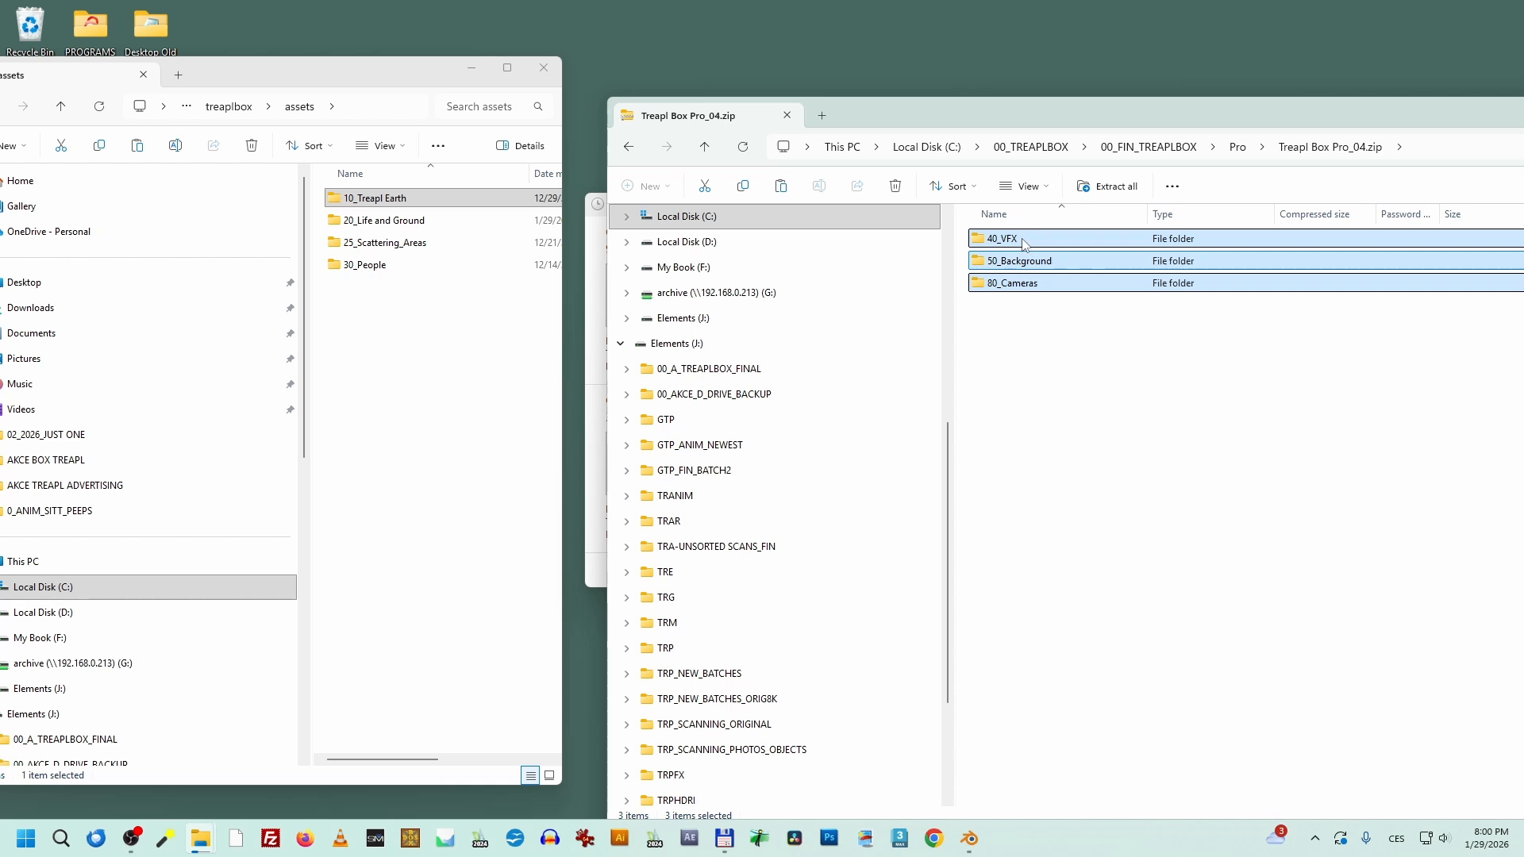
pyautogui.moveTo(1024, 244); pyautogui.dragTo(383, 337)
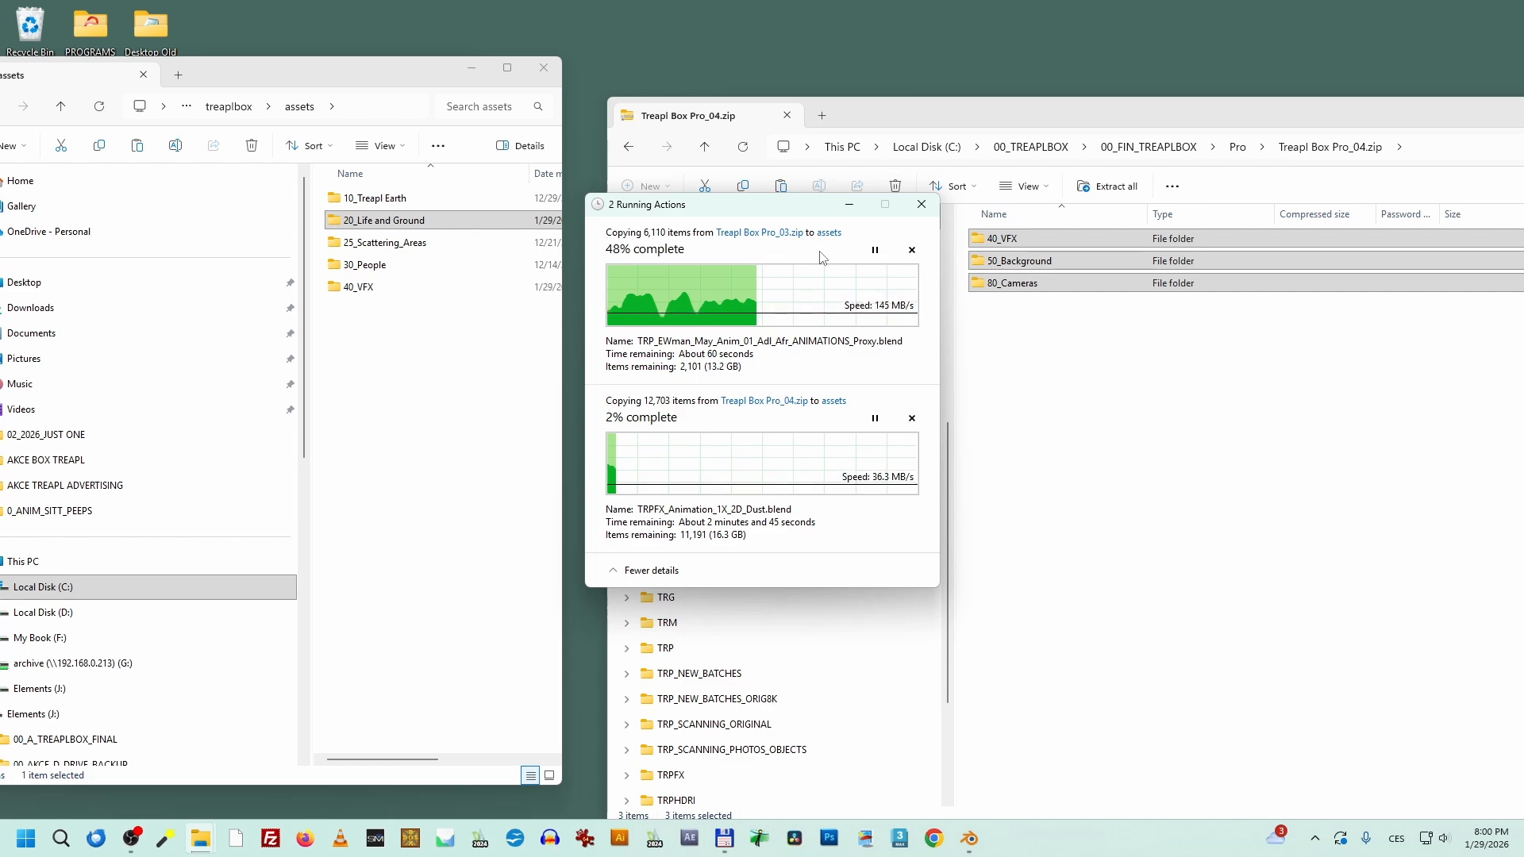
# Step: Minimize the Treapl Box Pro_04.zip window, then switch to Blender and close it
pyautogui.moveTo(991, 119); pyautogui.dragTo(578, 273)
pyautogui.moveTo(860, 267); pyautogui.dragTo(663, 259)
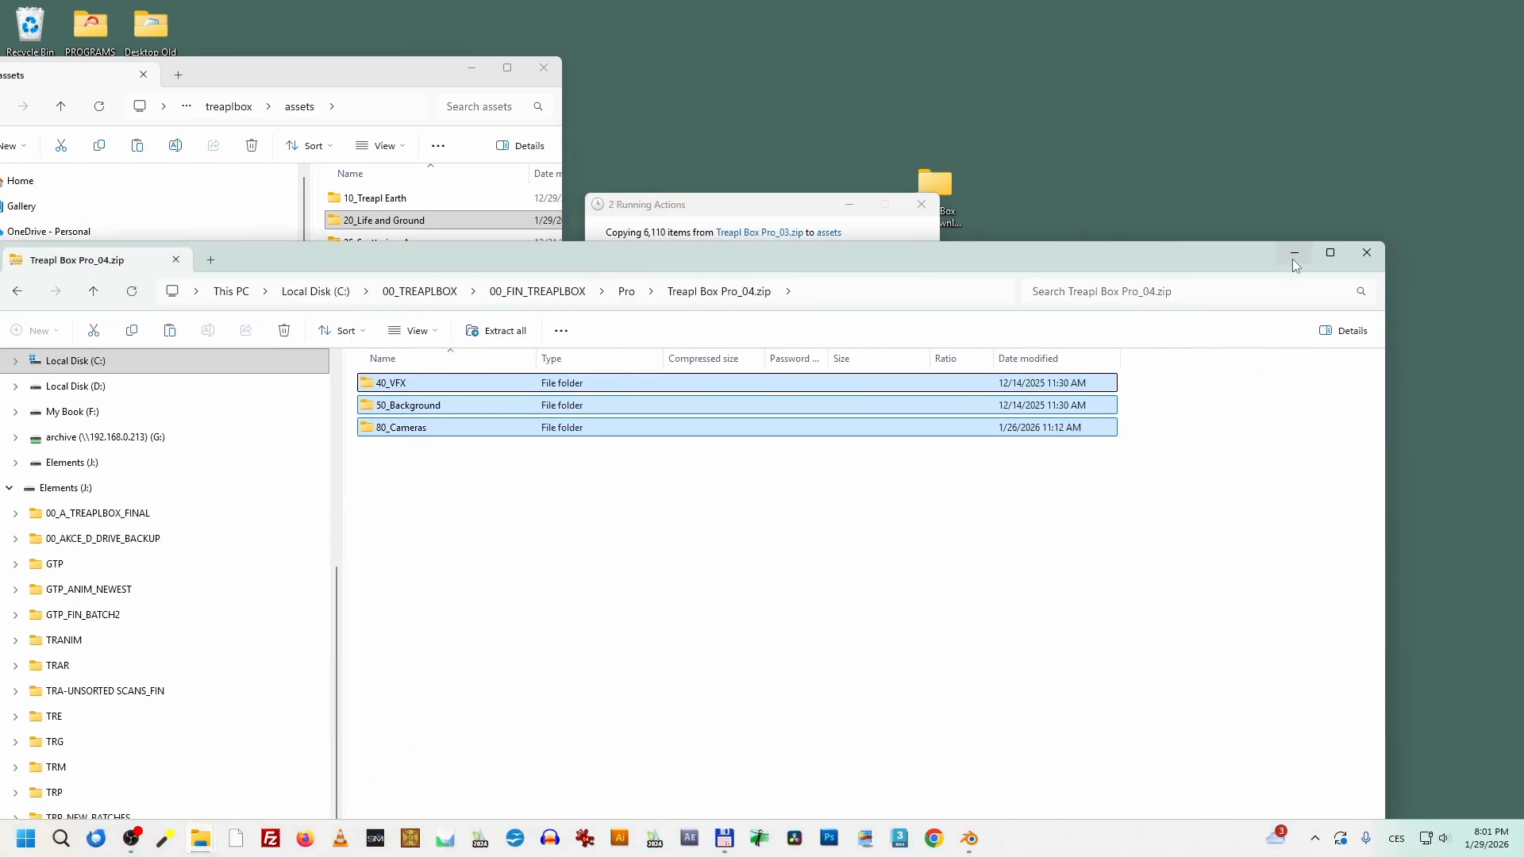
pyautogui.click(1294, 259)
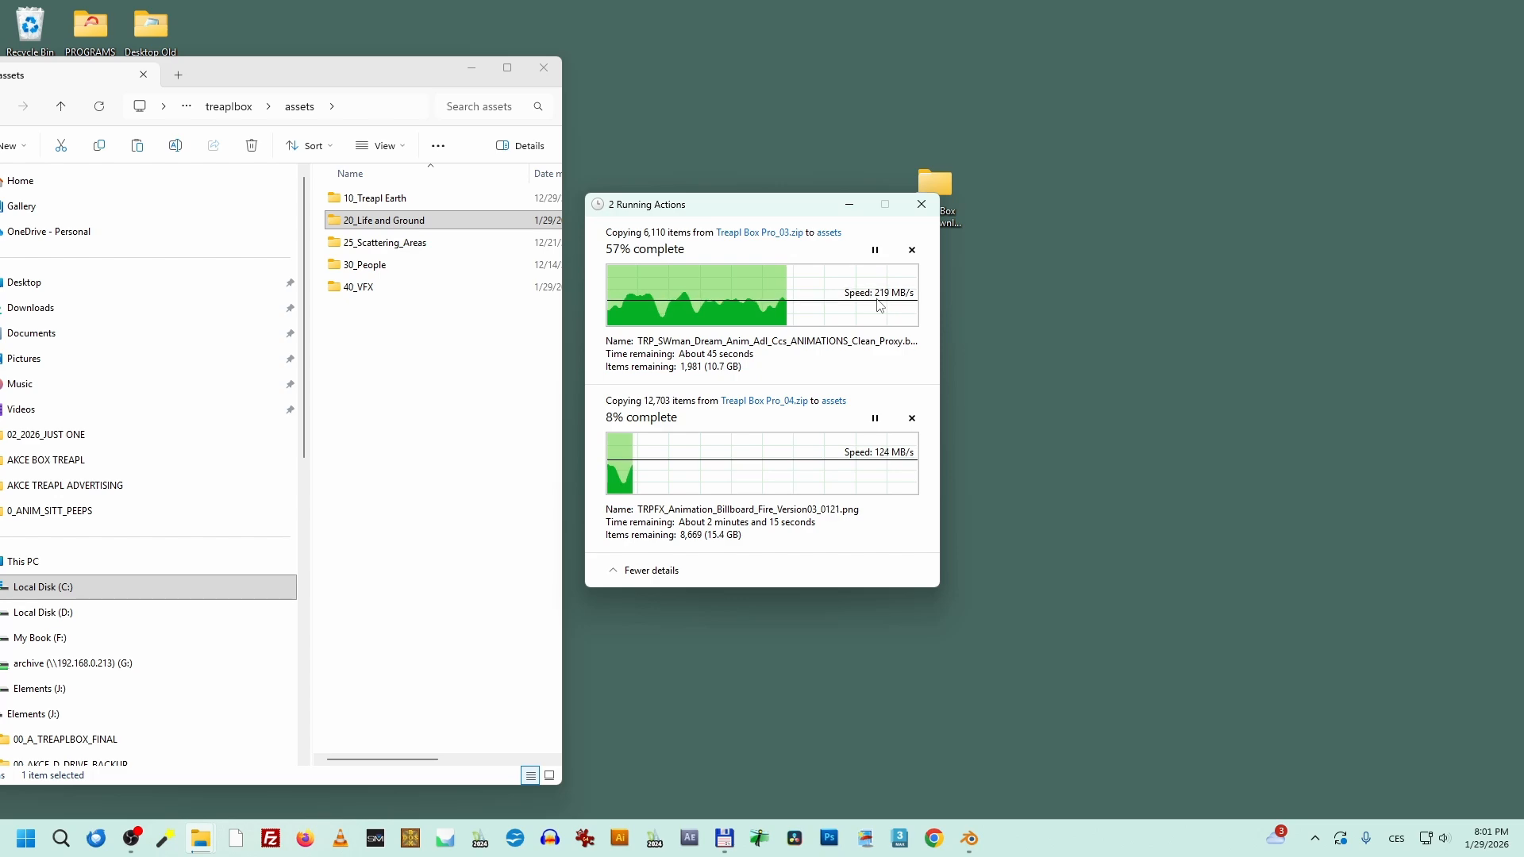
pyautogui.click(972, 843)
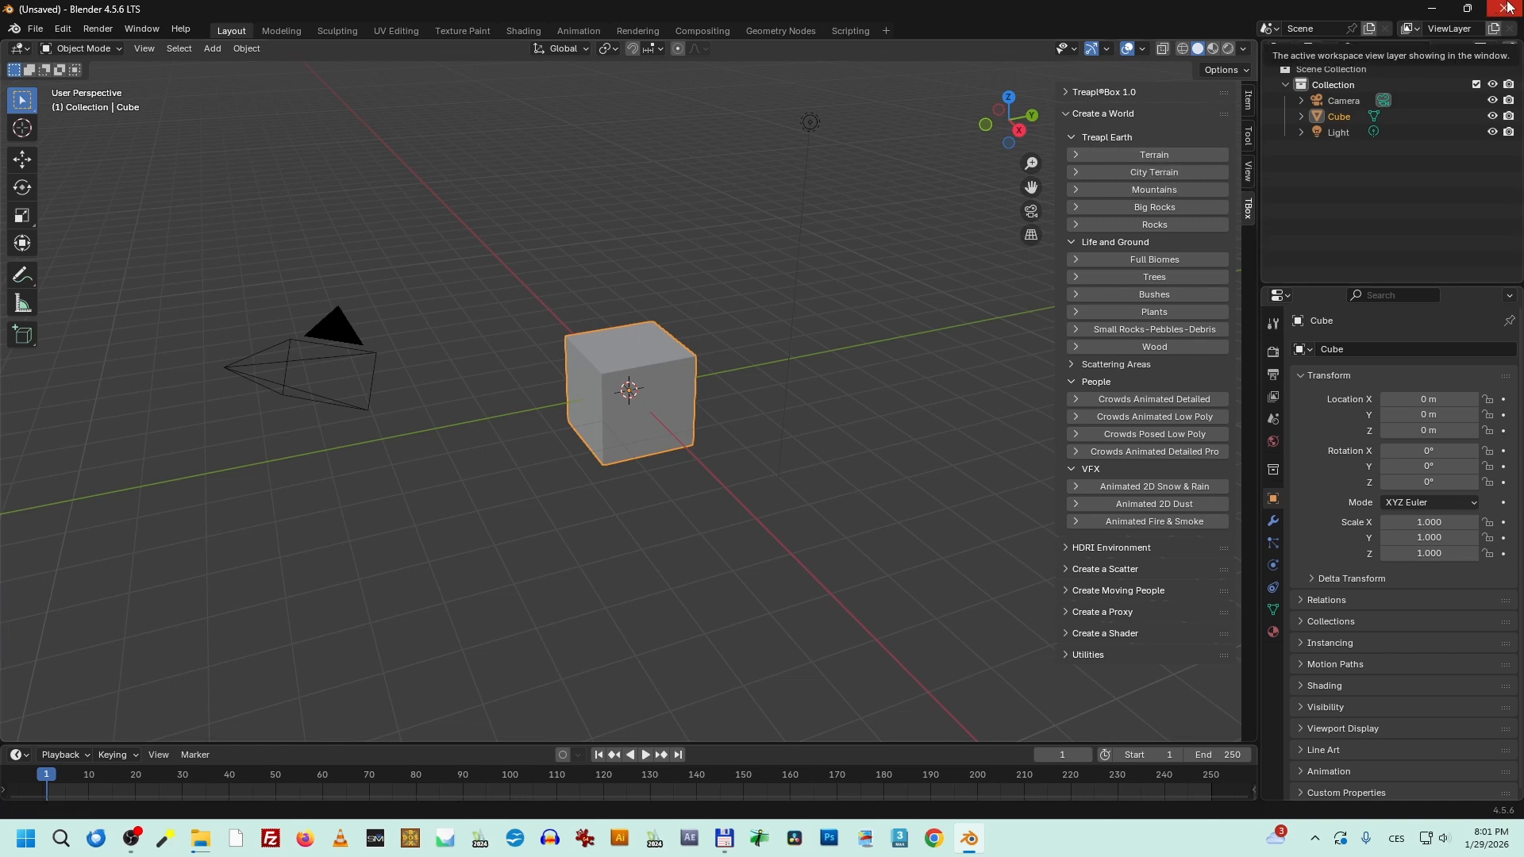
pyautogui.click(1507, 7)
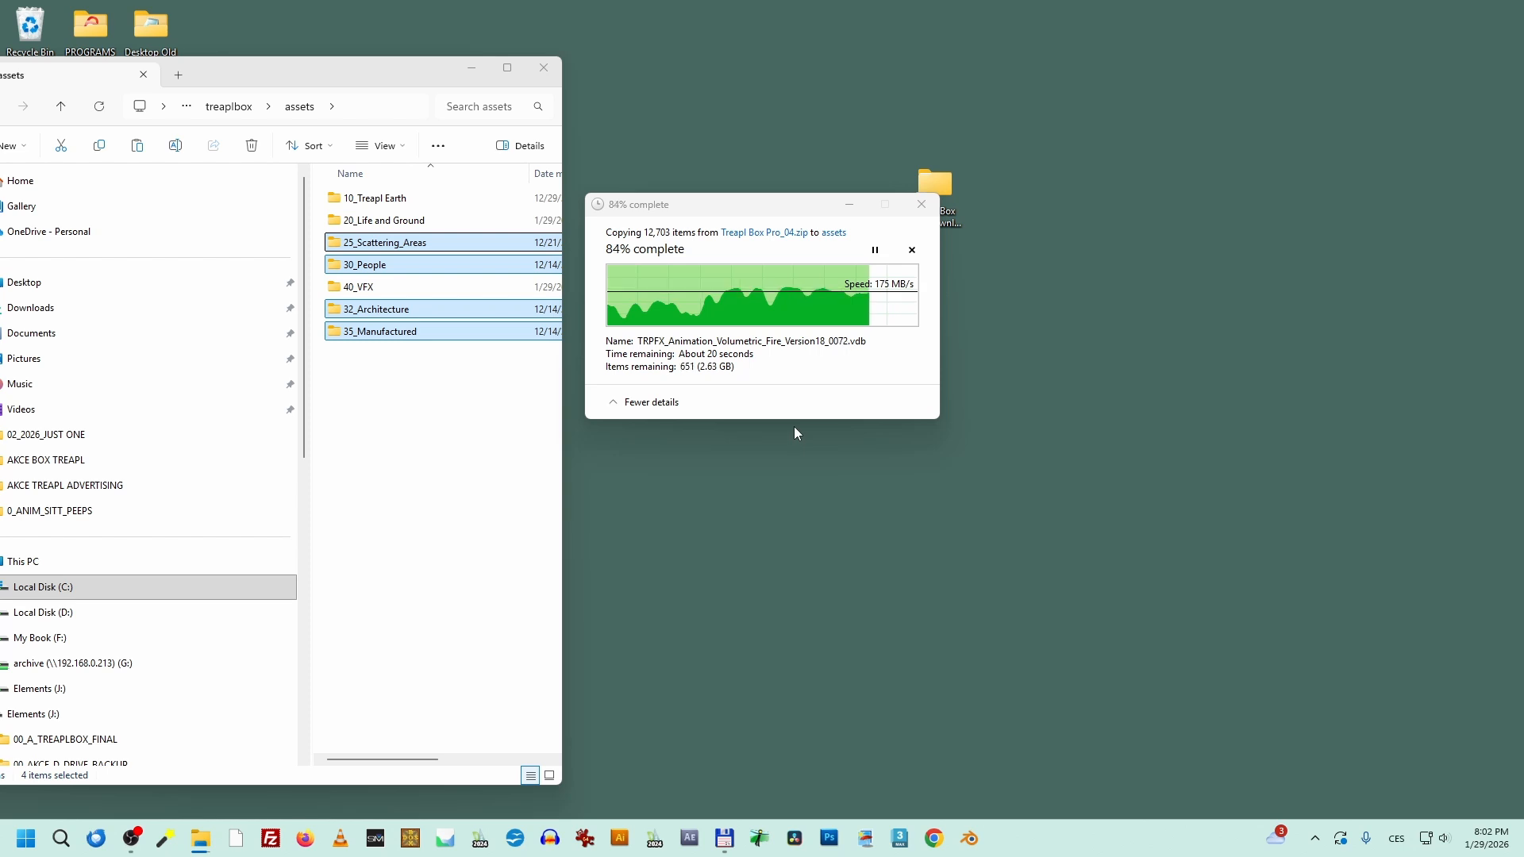
# Step: Clear space on the desktop, create a new folder there named 3d Worlds, and open it
pyautogui.moveTo(737, 208); pyautogui.dragTo(761, 208)
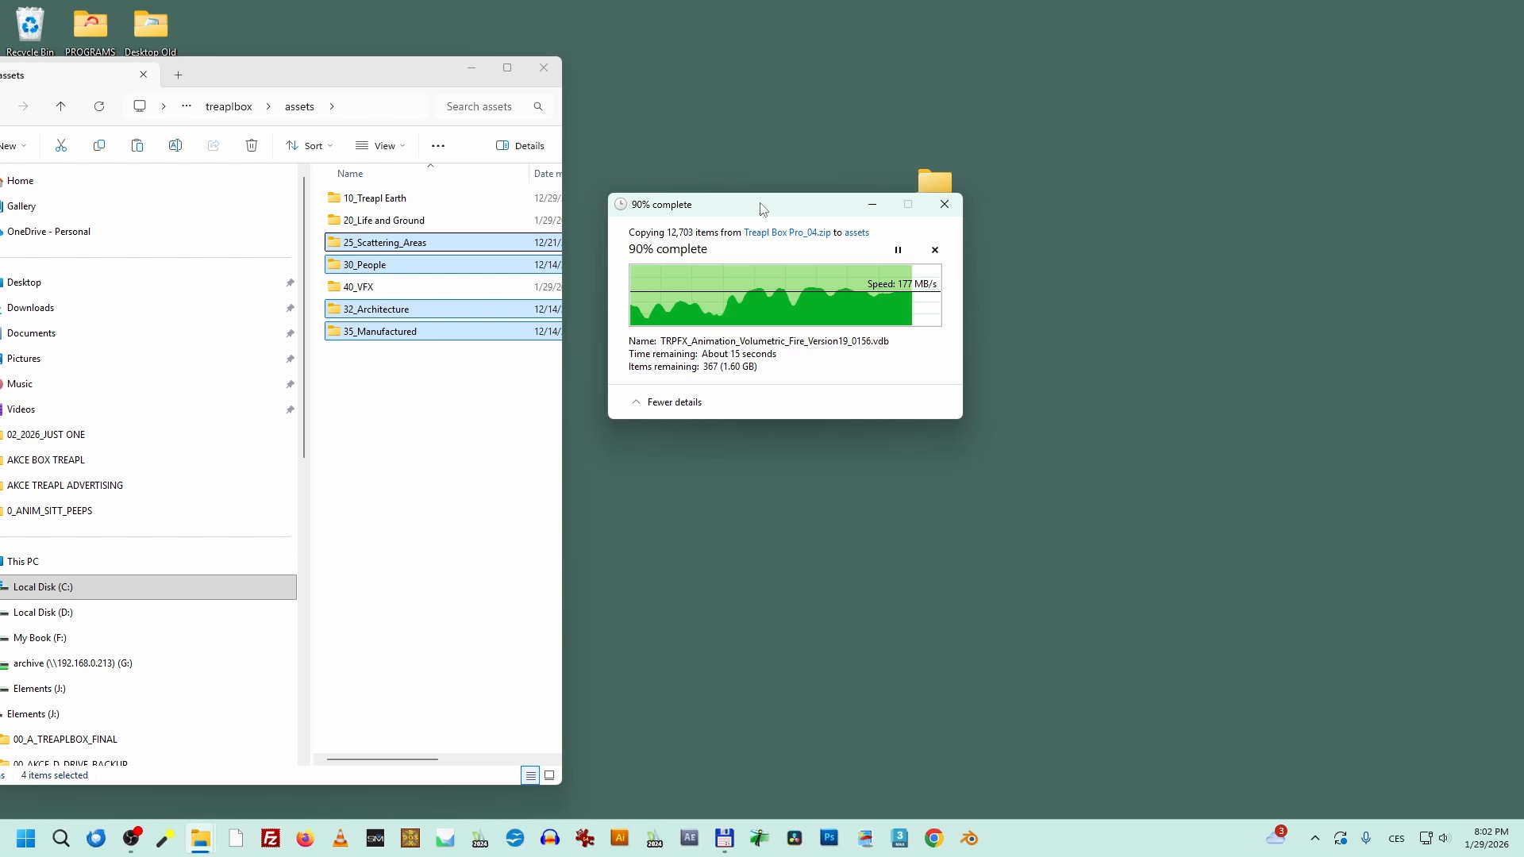
pyautogui.moveTo(345, 70); pyautogui.dragTo(991, 375)
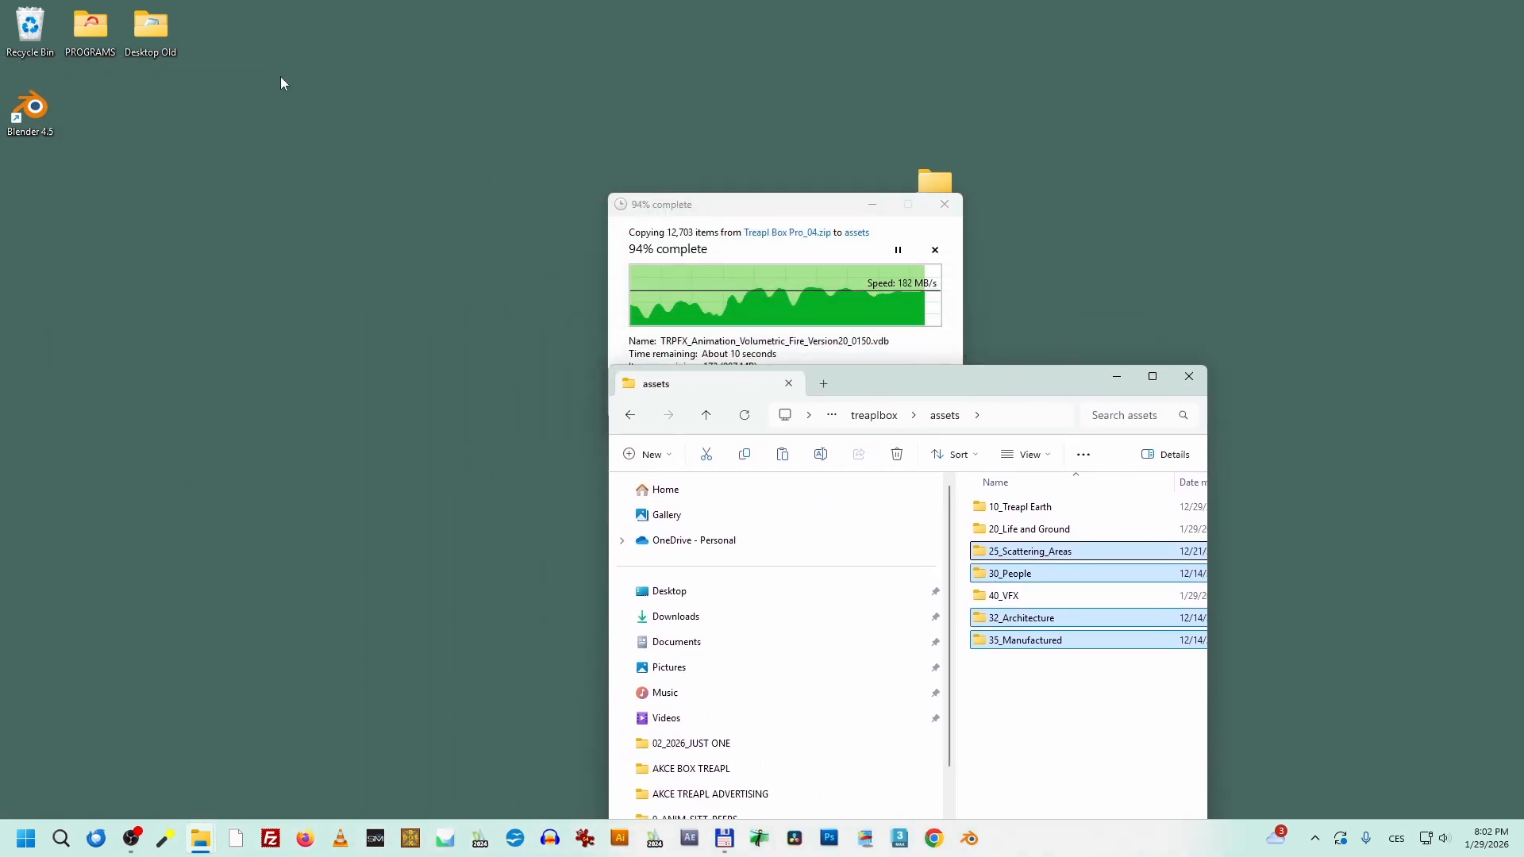
pyautogui.rightClick(227, 38)
pyautogui.moveTo(292, 207)
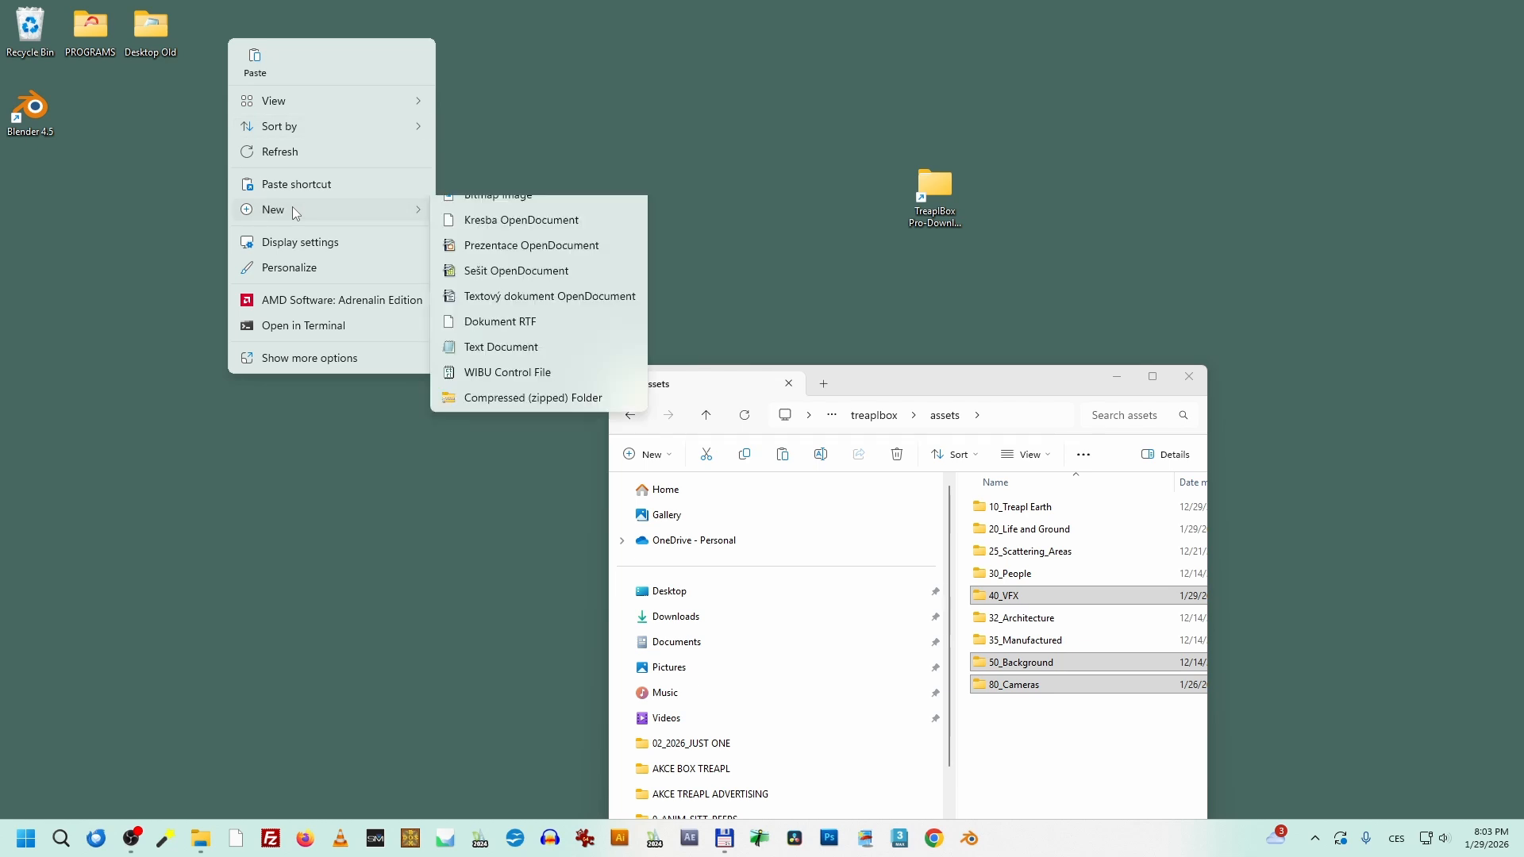
pyautogui.click(485, 221)
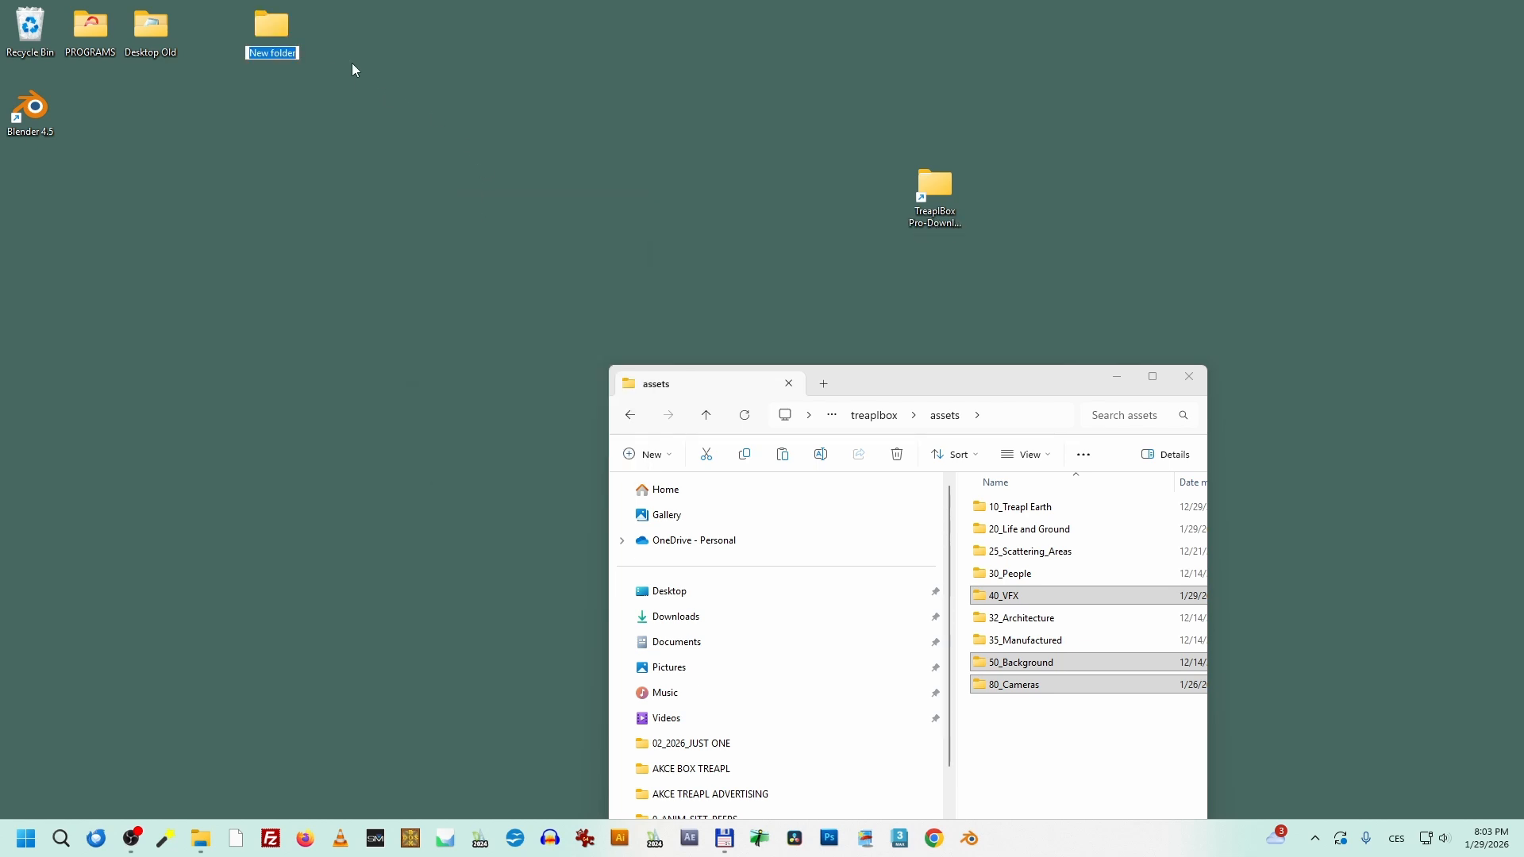
pyautogui.write('3d Worlds')
pyautogui.press('Return')
pyautogui.press('Return')
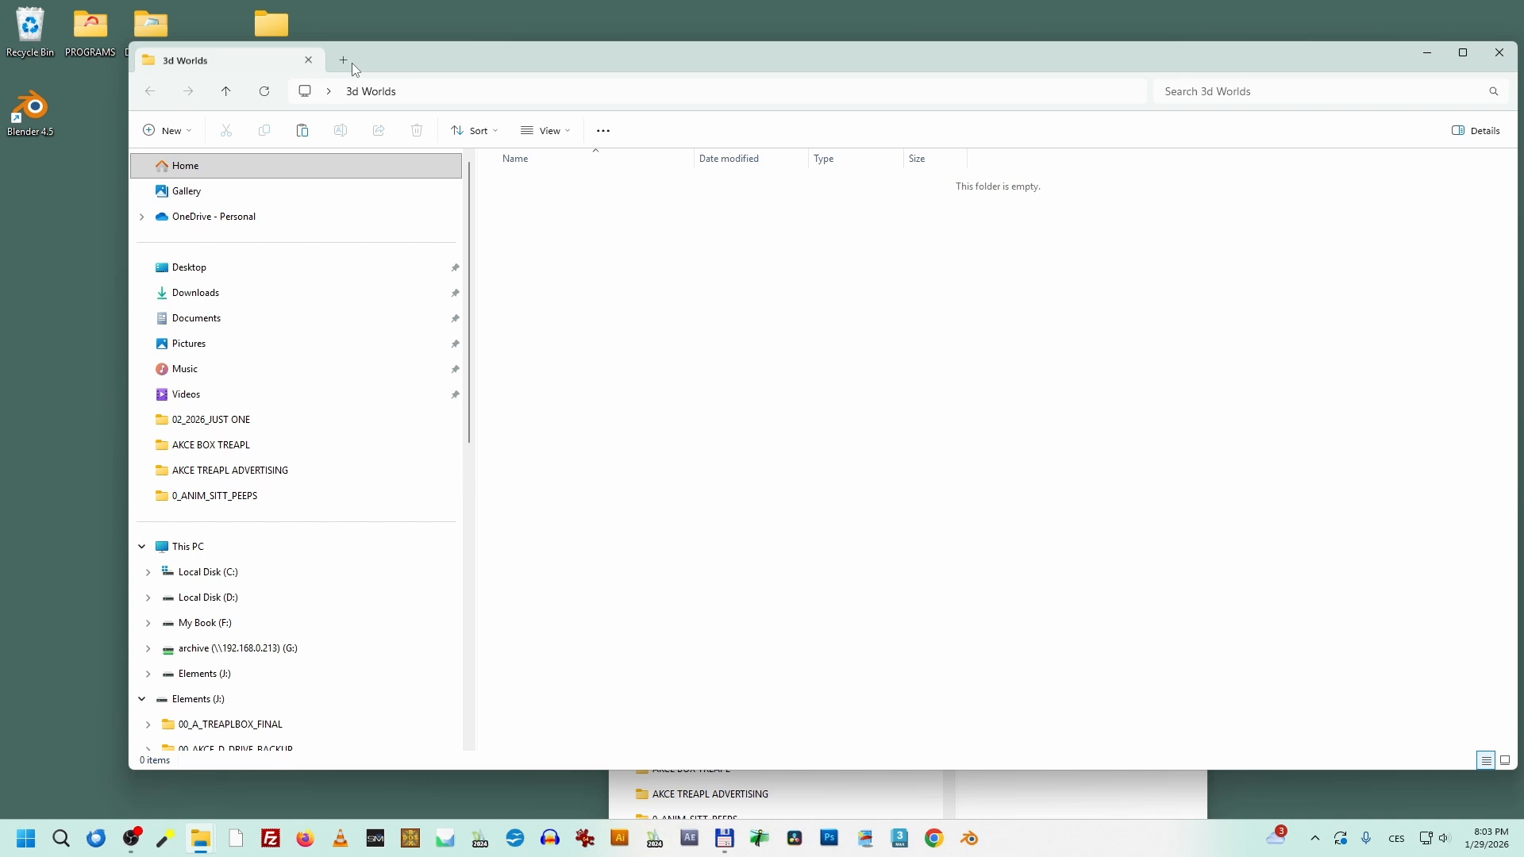
# Step: Create a subfolder named 01 Treapl Master World File inside the 3d Worlds folder
pyautogui.rightClick(665, 238)
pyautogui.moveTo(740, 414)
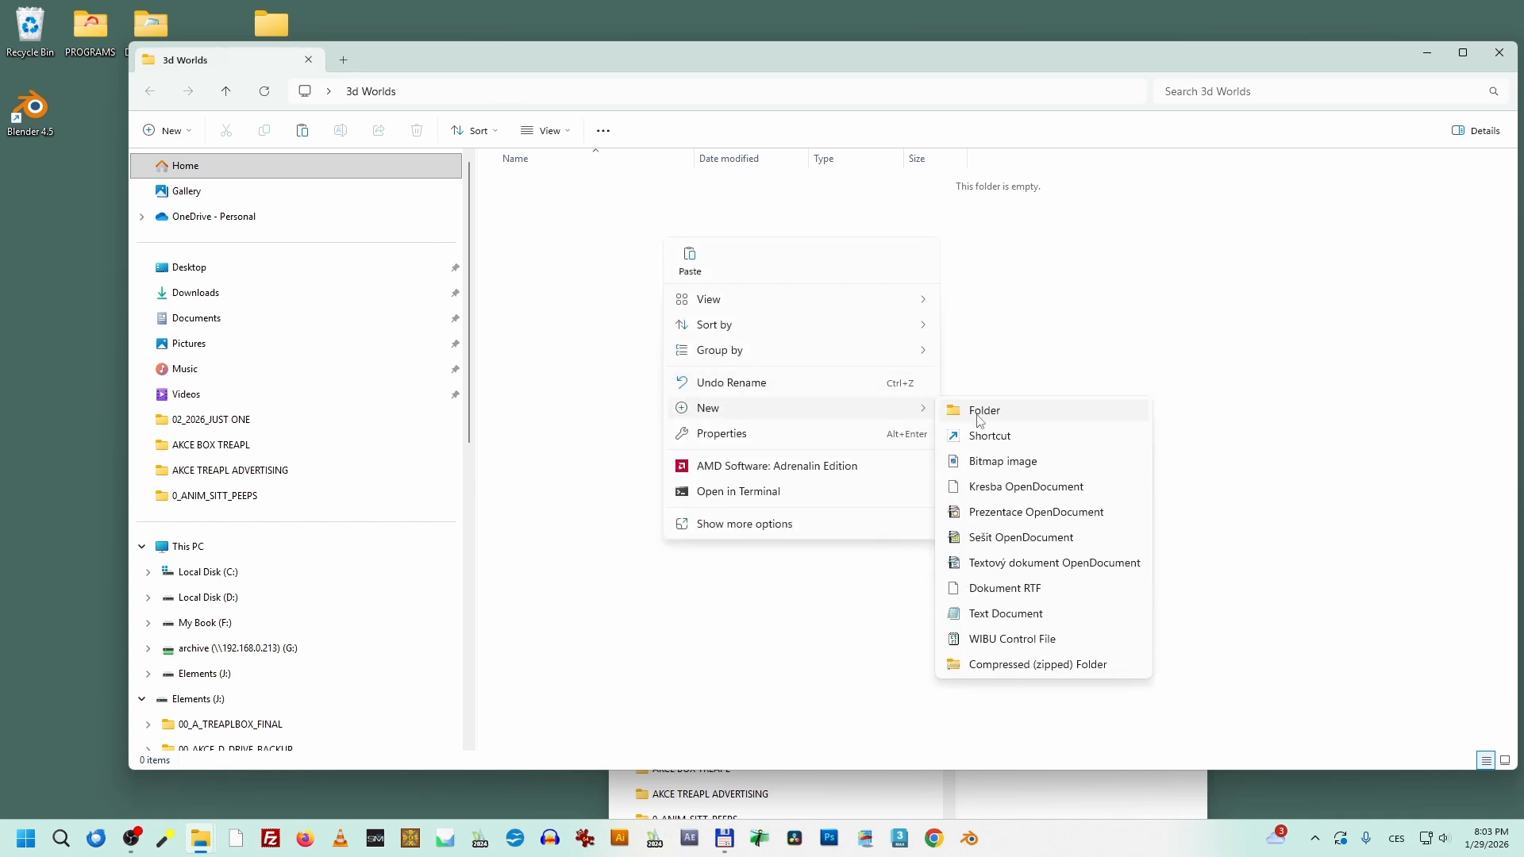
pyautogui.click(984, 411)
pyautogui.write('01')
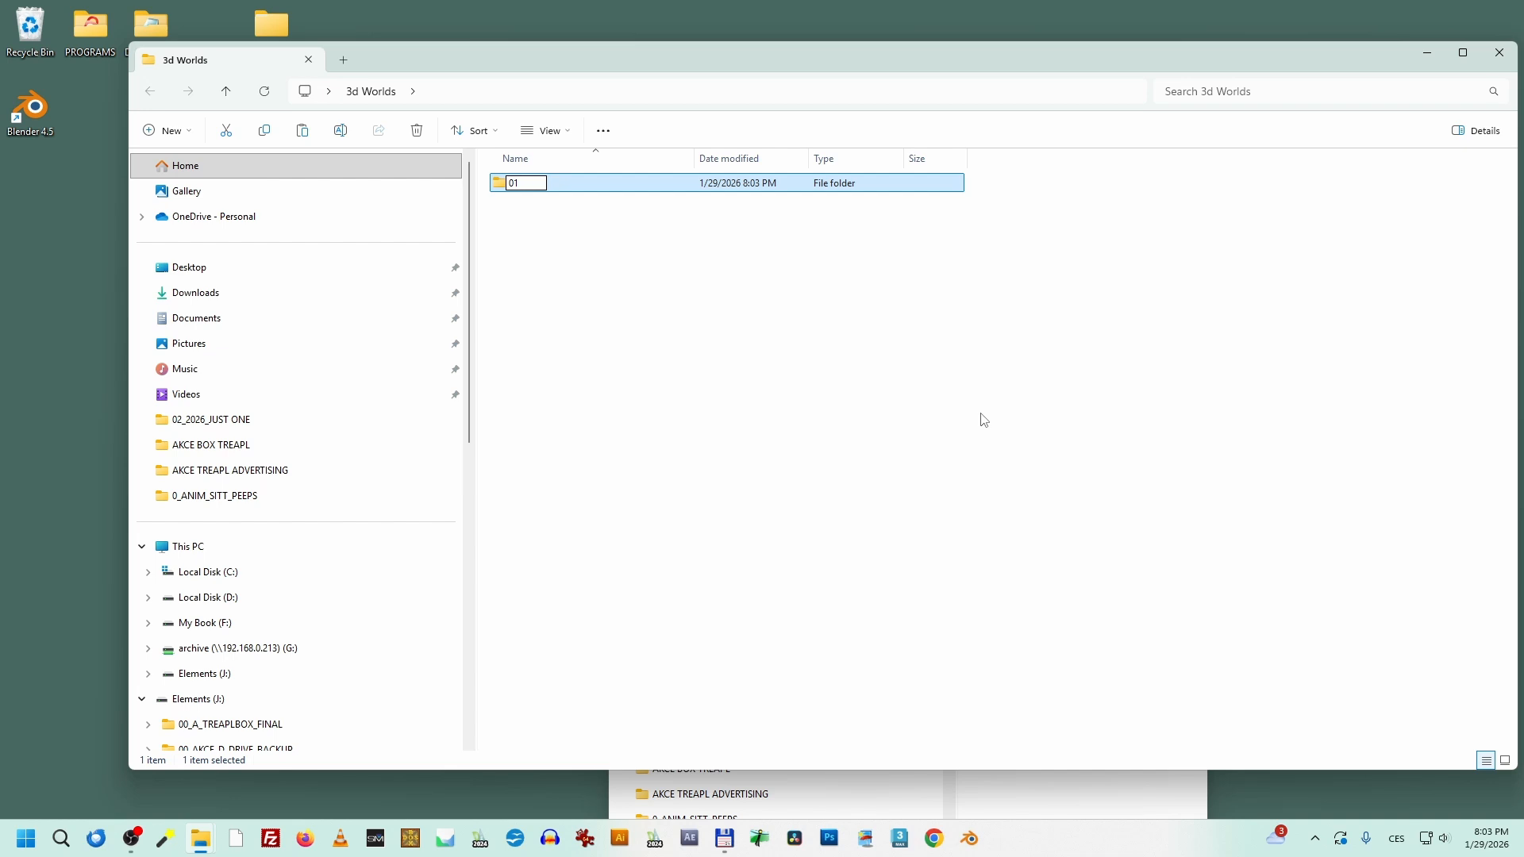
pyautogui.write(' Master World File')
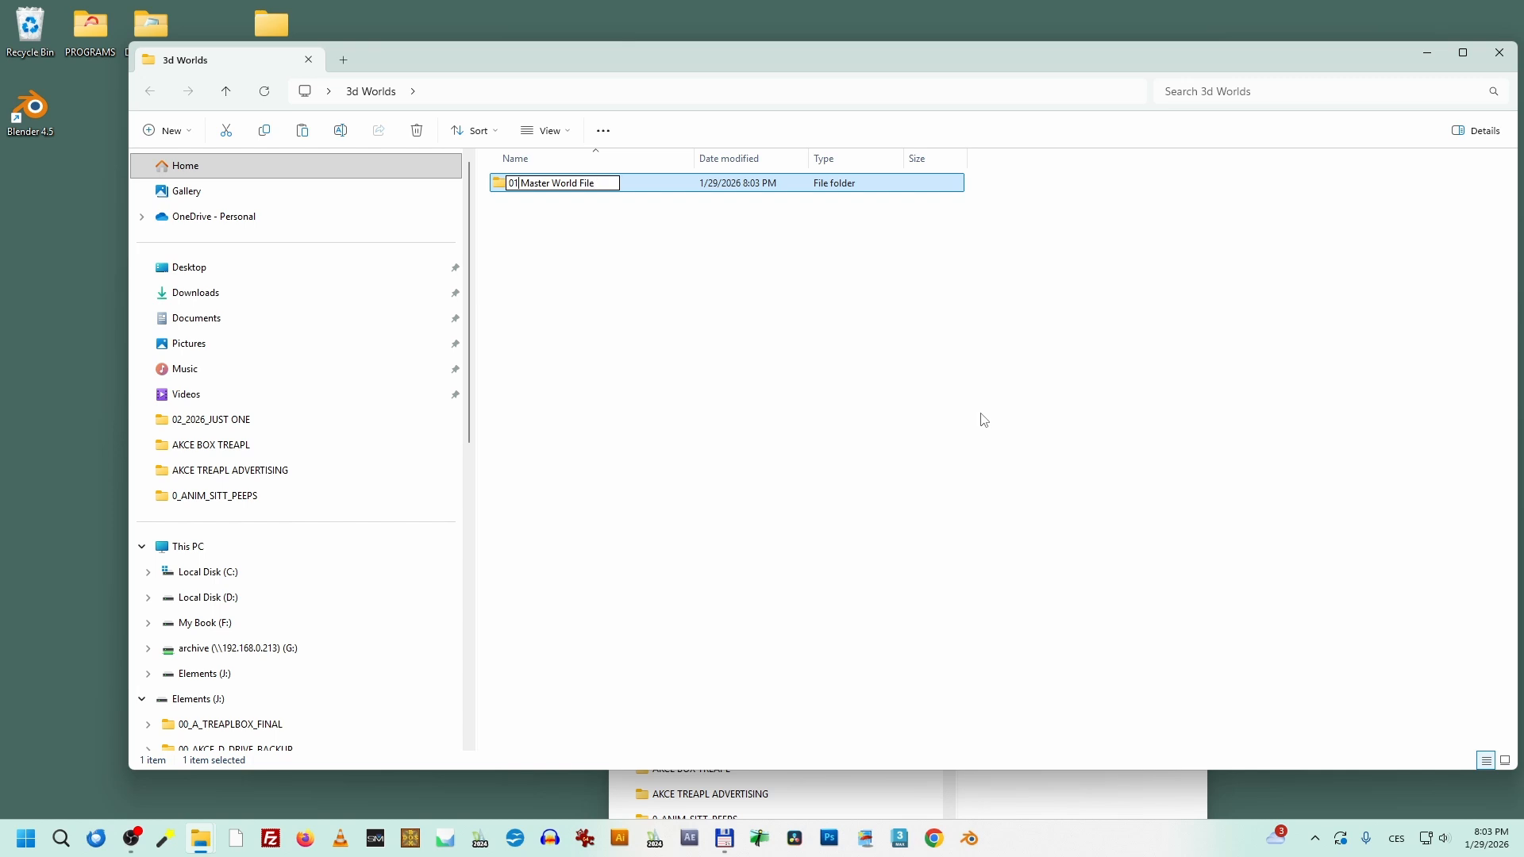
pyautogui.write('Treapl')
pyautogui.press('Return')
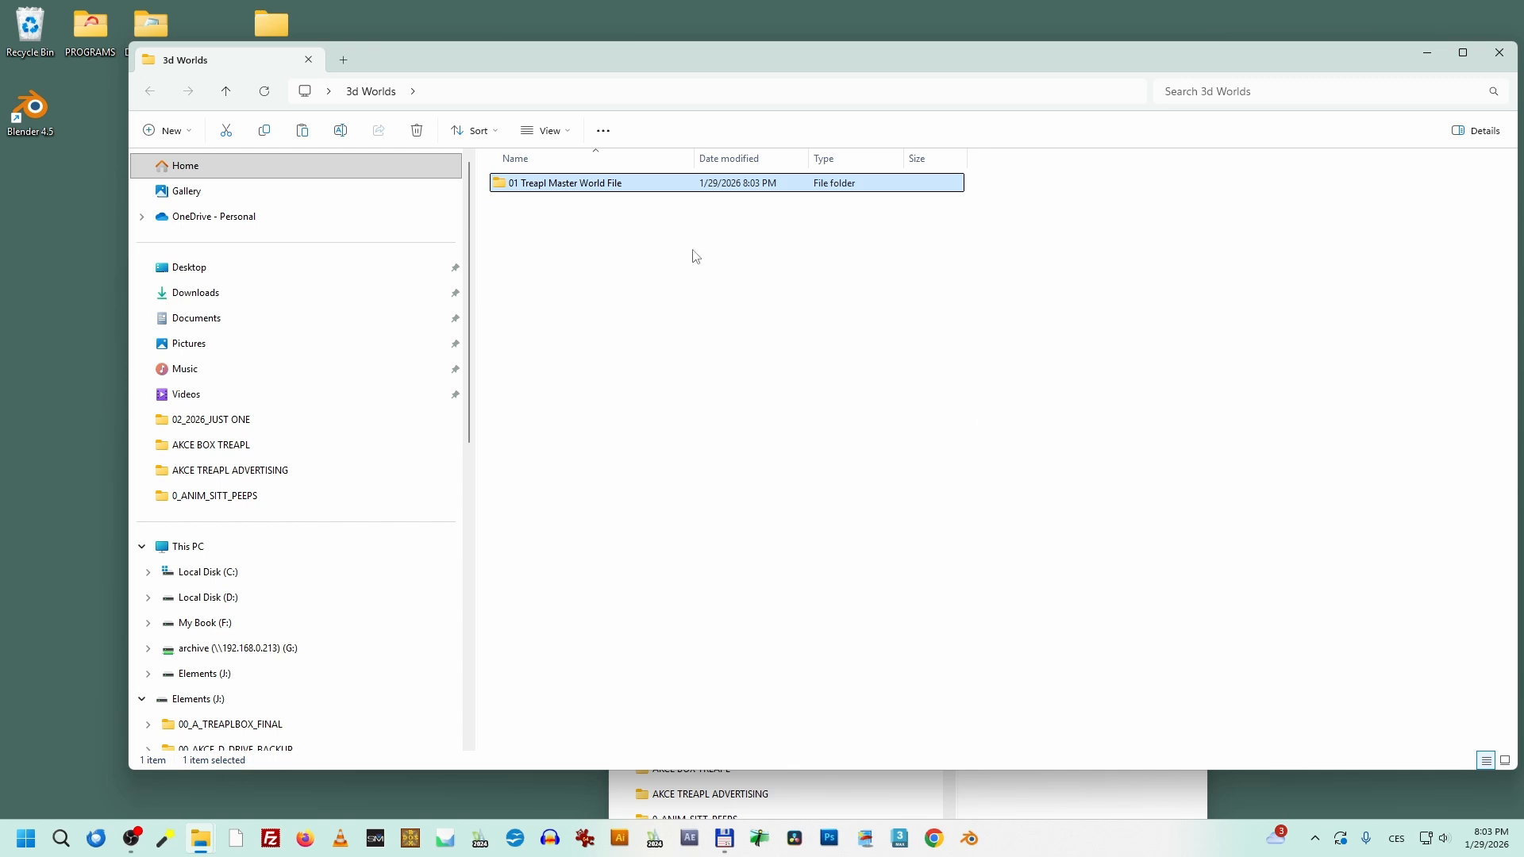
# Step: Open the 01 Treapl Master World File folder and move its window down to uncover the desktop and the assets window
pyautogui.doubleClick(601, 189)
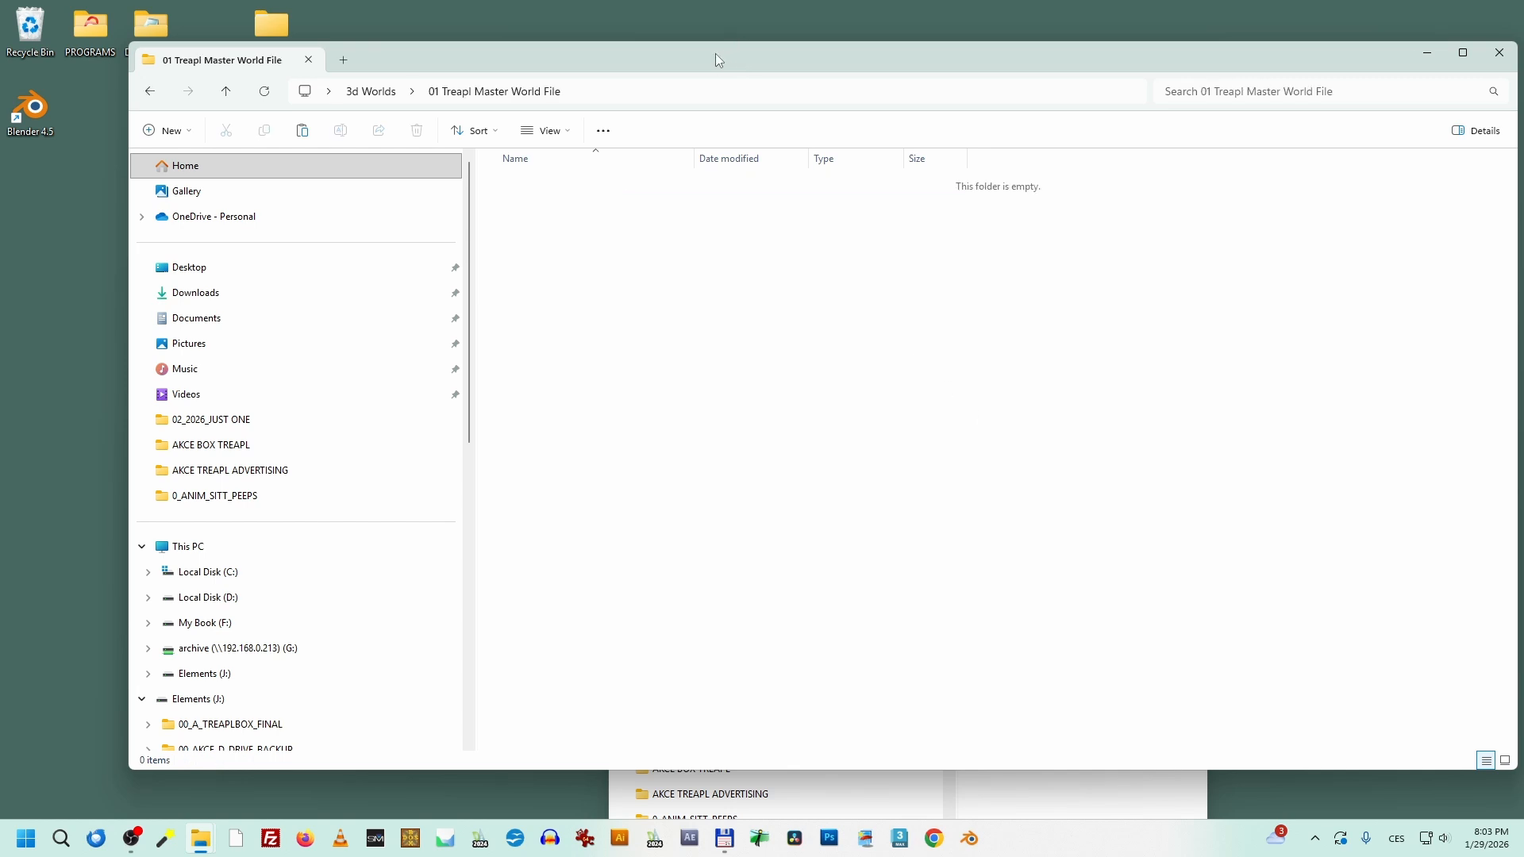
pyautogui.moveTo(716, 60); pyautogui.dragTo(648, 286)
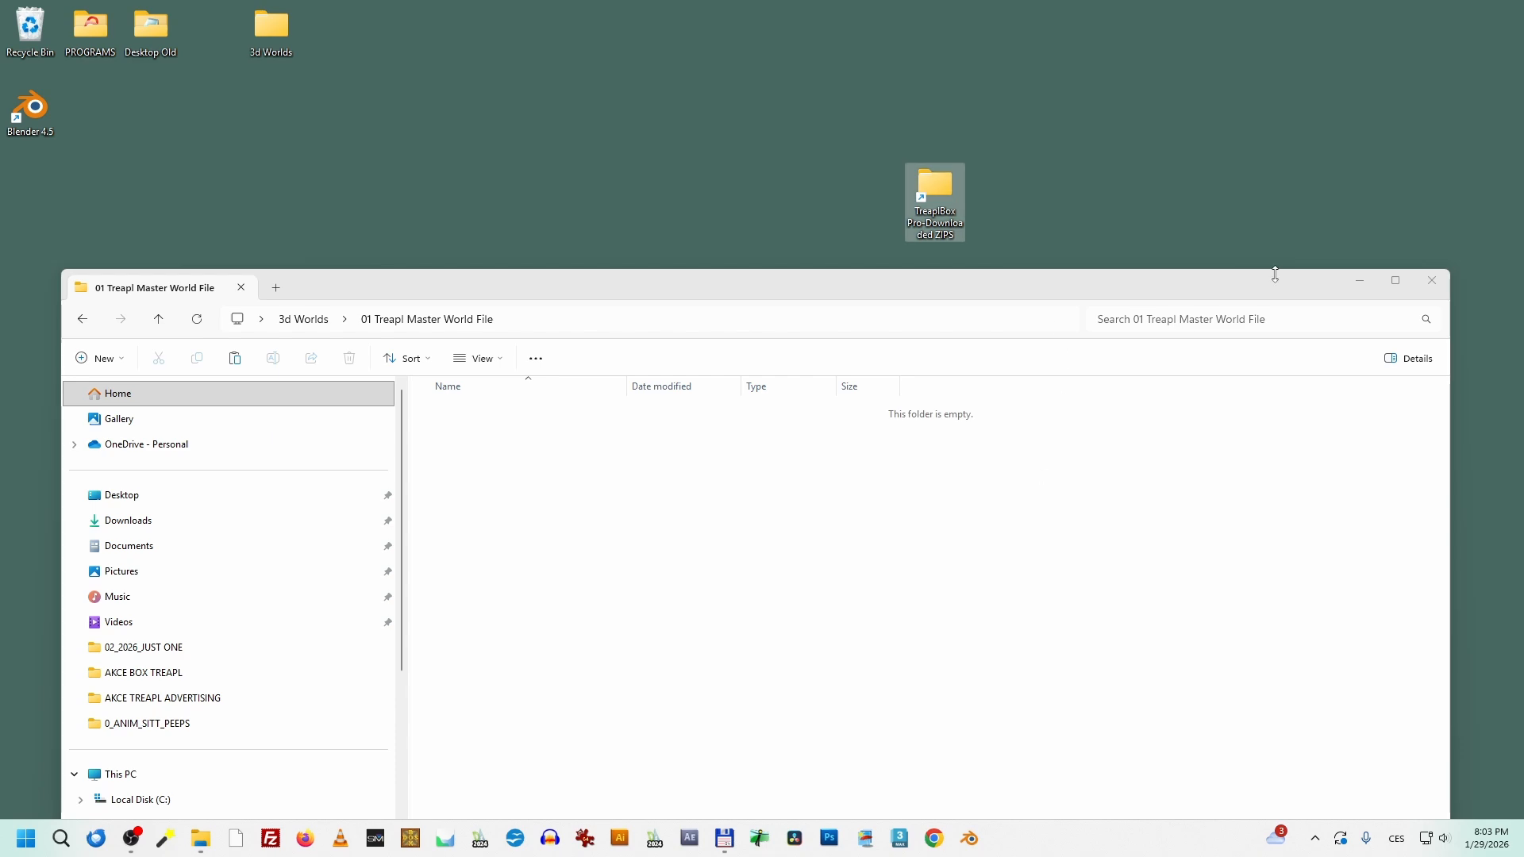
pyautogui.moveTo(1276, 274); pyautogui.dragTo(1191, 483)
pyautogui.moveTo(930, 375); pyautogui.dragTo(993, 314)
pyautogui.click(935, 216)
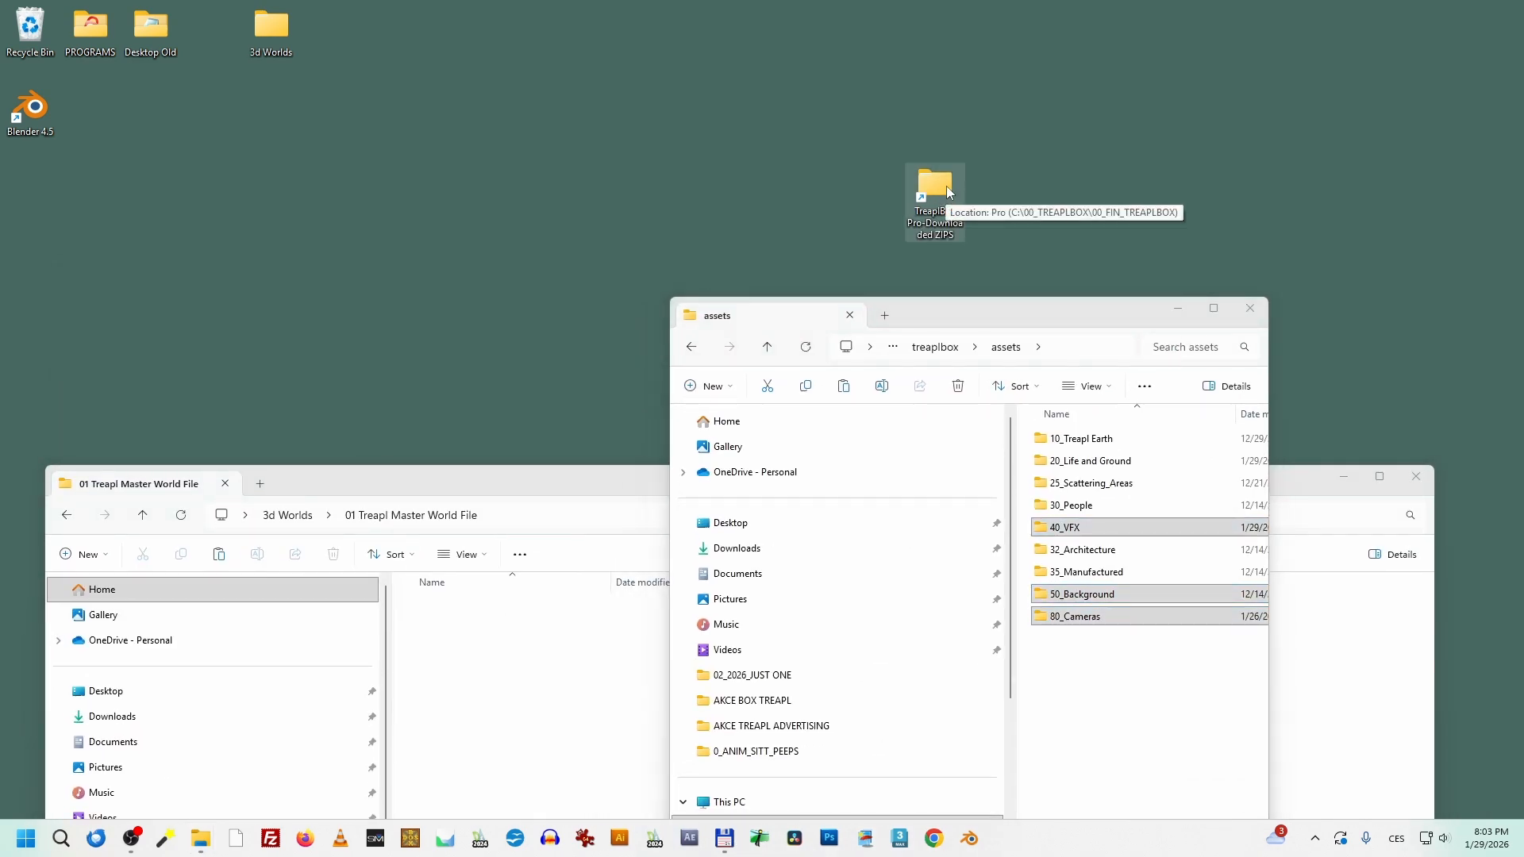
# Step: Maximize the assets folder window, review its full path and the copied asset folders, and close the window
pyautogui.moveTo(1062, 315); pyautogui.dragTo(694, 118)
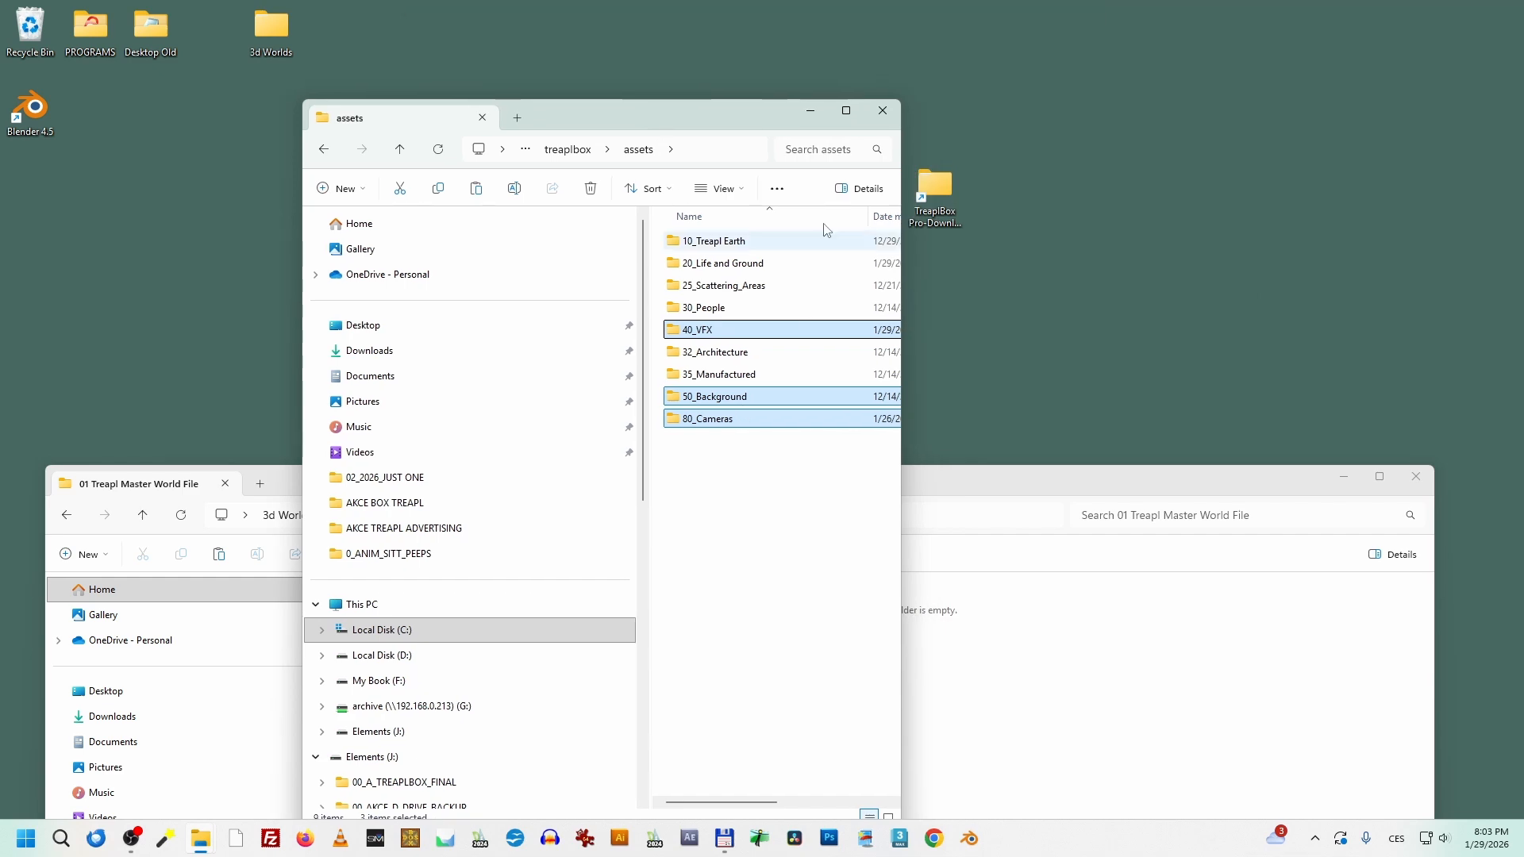
pyautogui.doubleClick(694, 118)
pyautogui.click(667, 359)
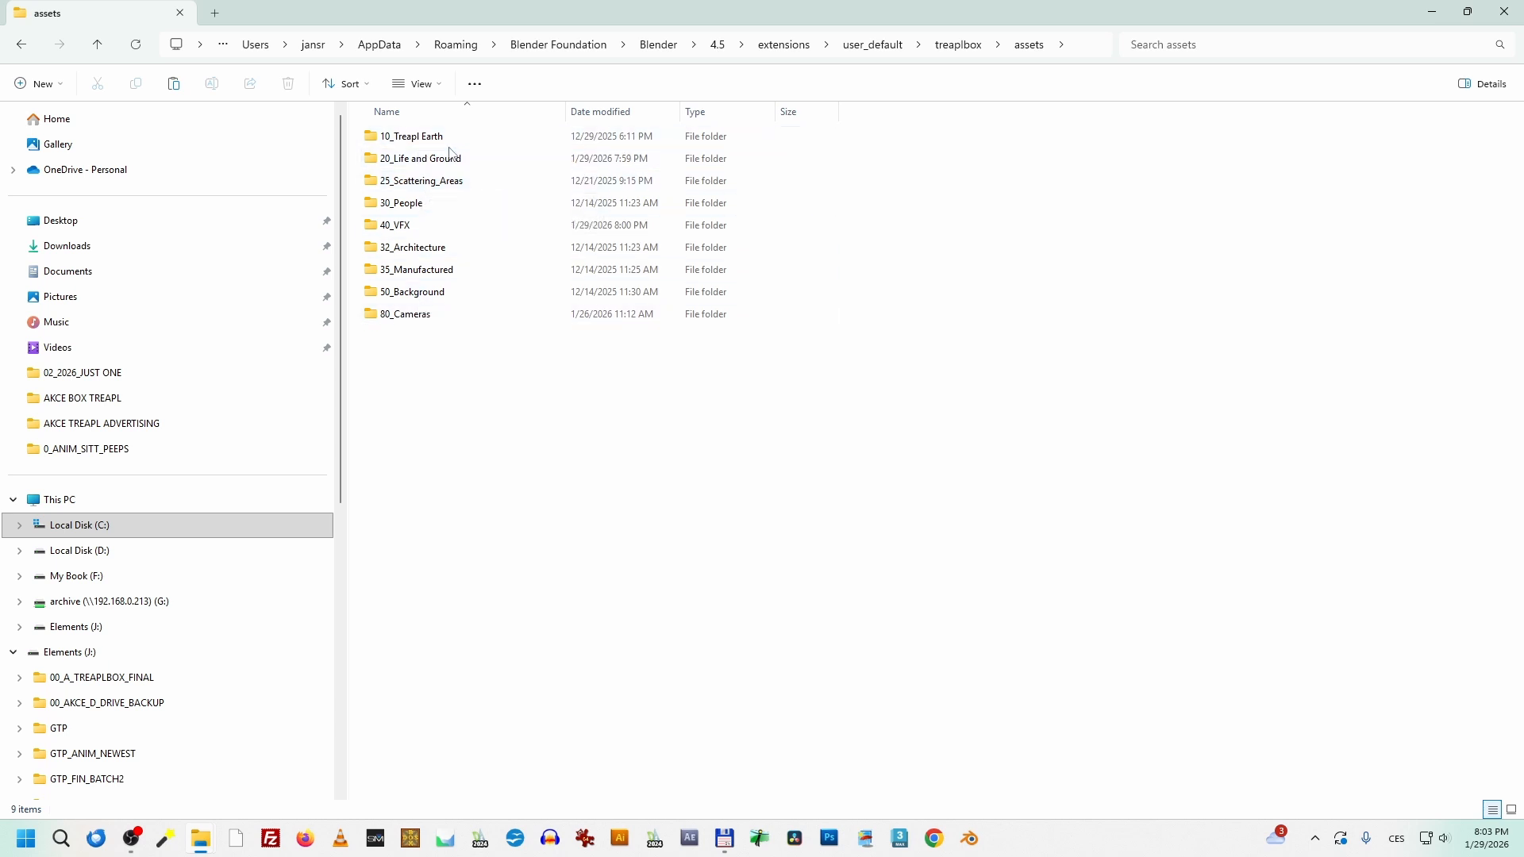
pyautogui.moveTo(449, 146)
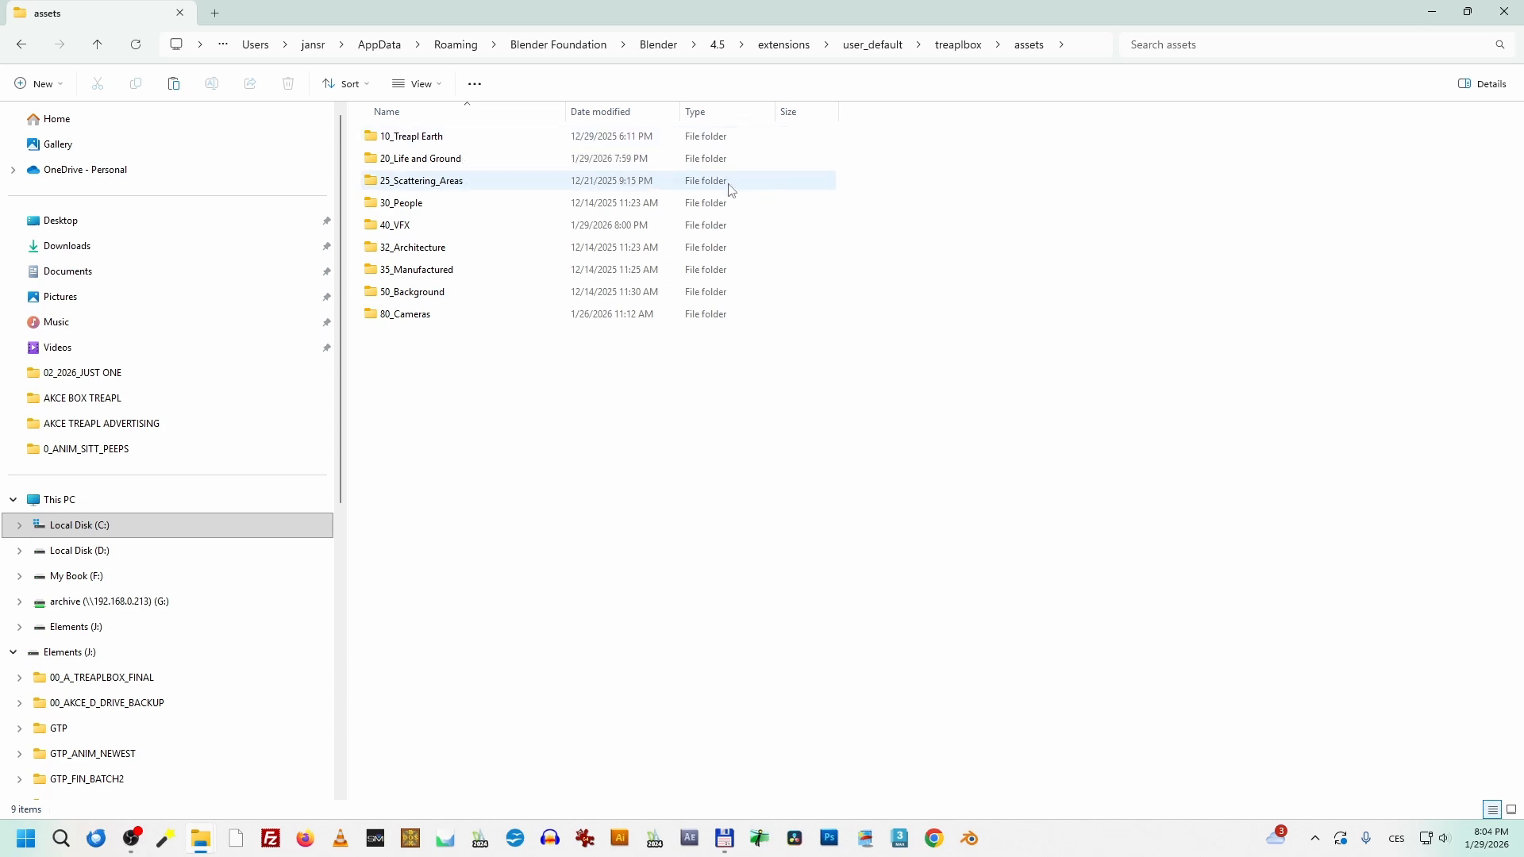
pyautogui.click(1503, 11)
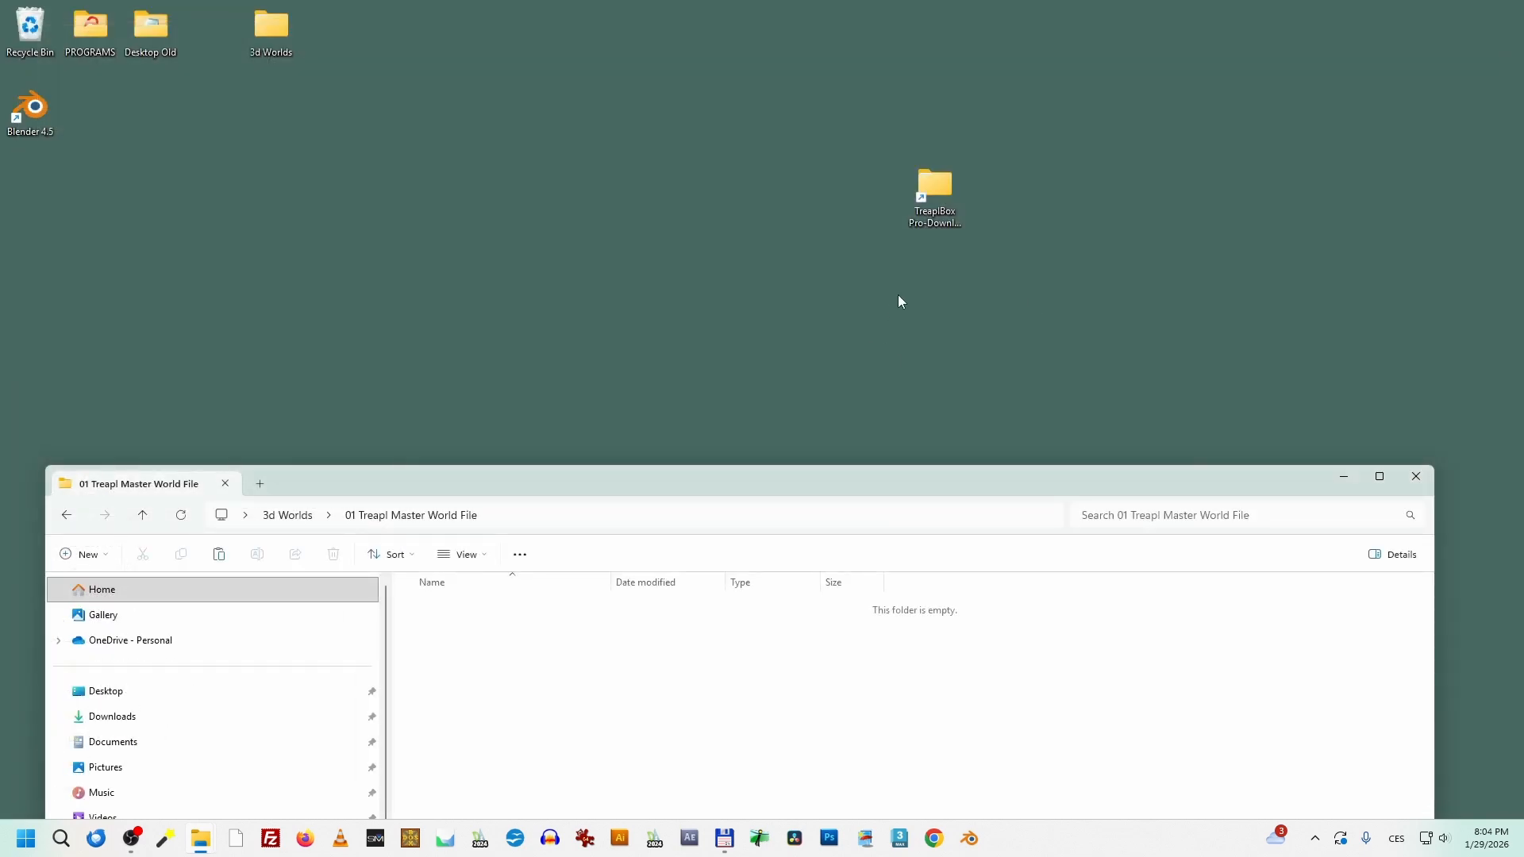
# Step: Reposition the 01 Treapl Master World File window and open the desktop's 3d Worlds folder in a second window
pyautogui.moveTo(862, 480); pyautogui.dragTo(877, 366)
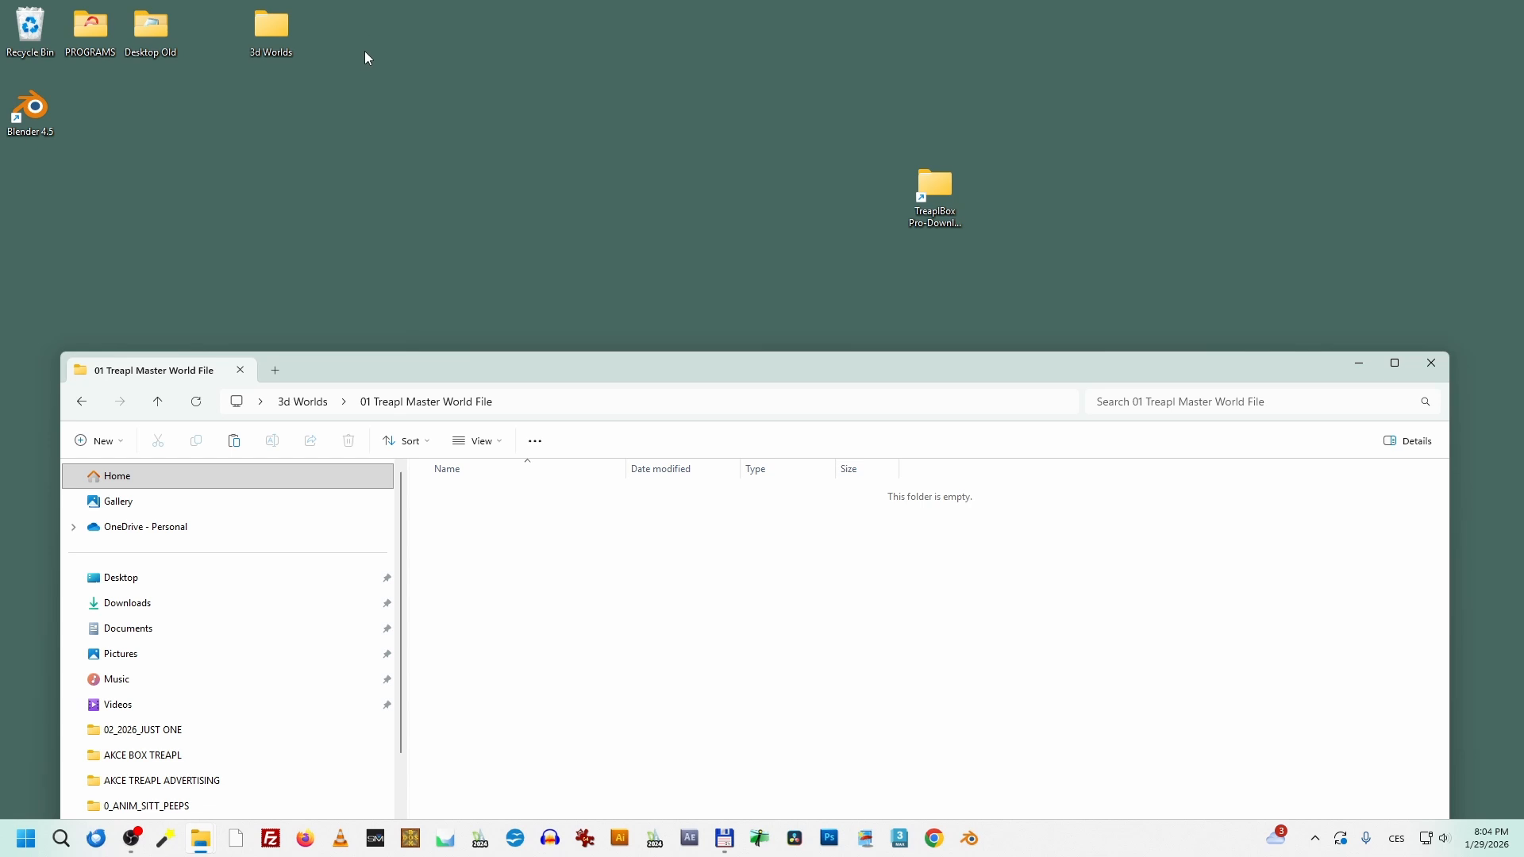
pyautogui.doubleClick(279, 27)
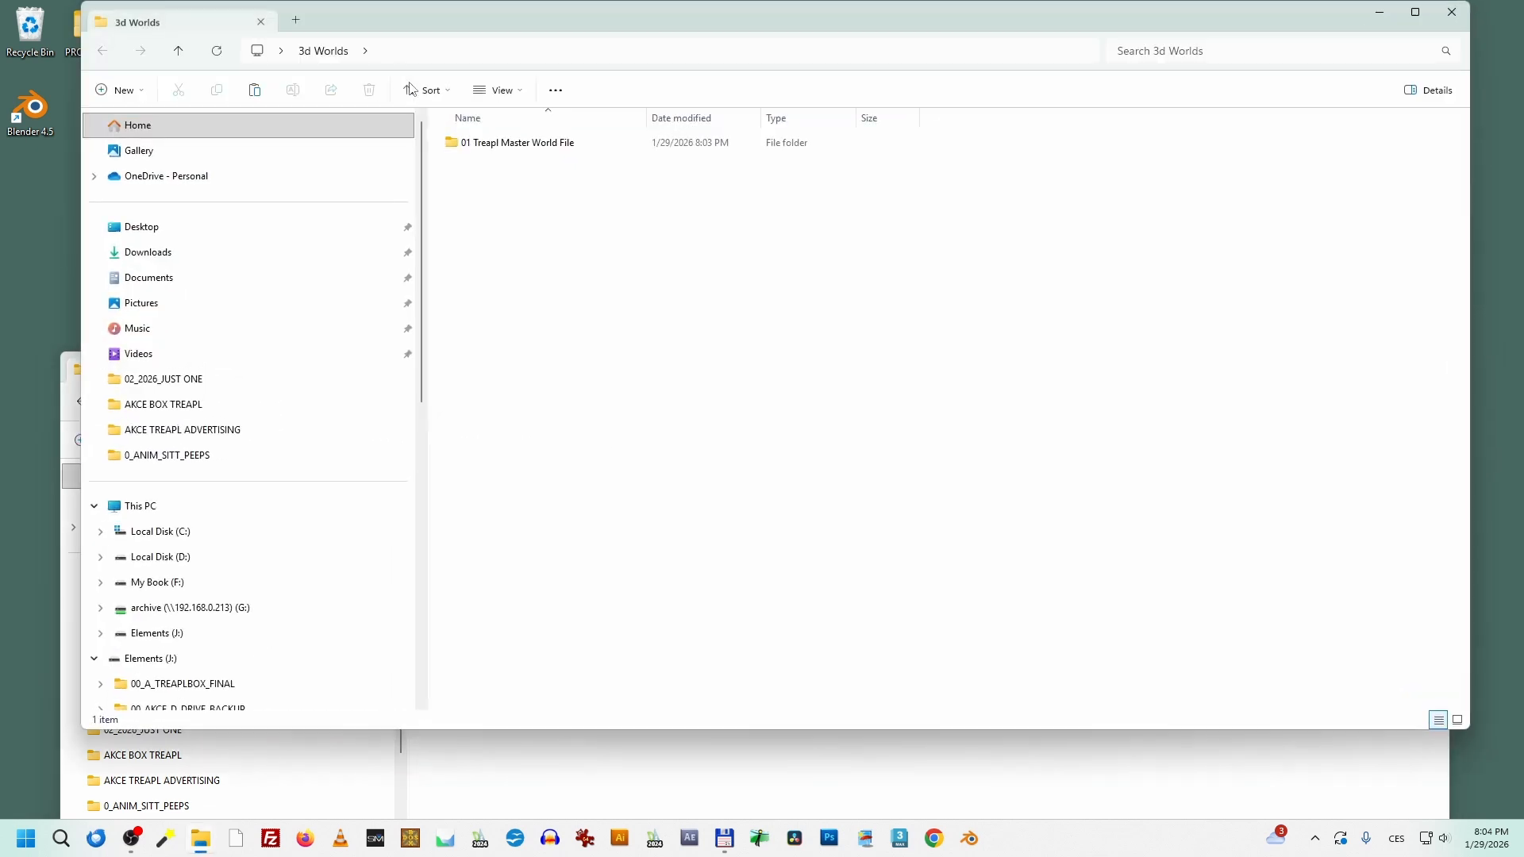
pyautogui.moveTo(493, 26); pyautogui.dragTo(458, 44)
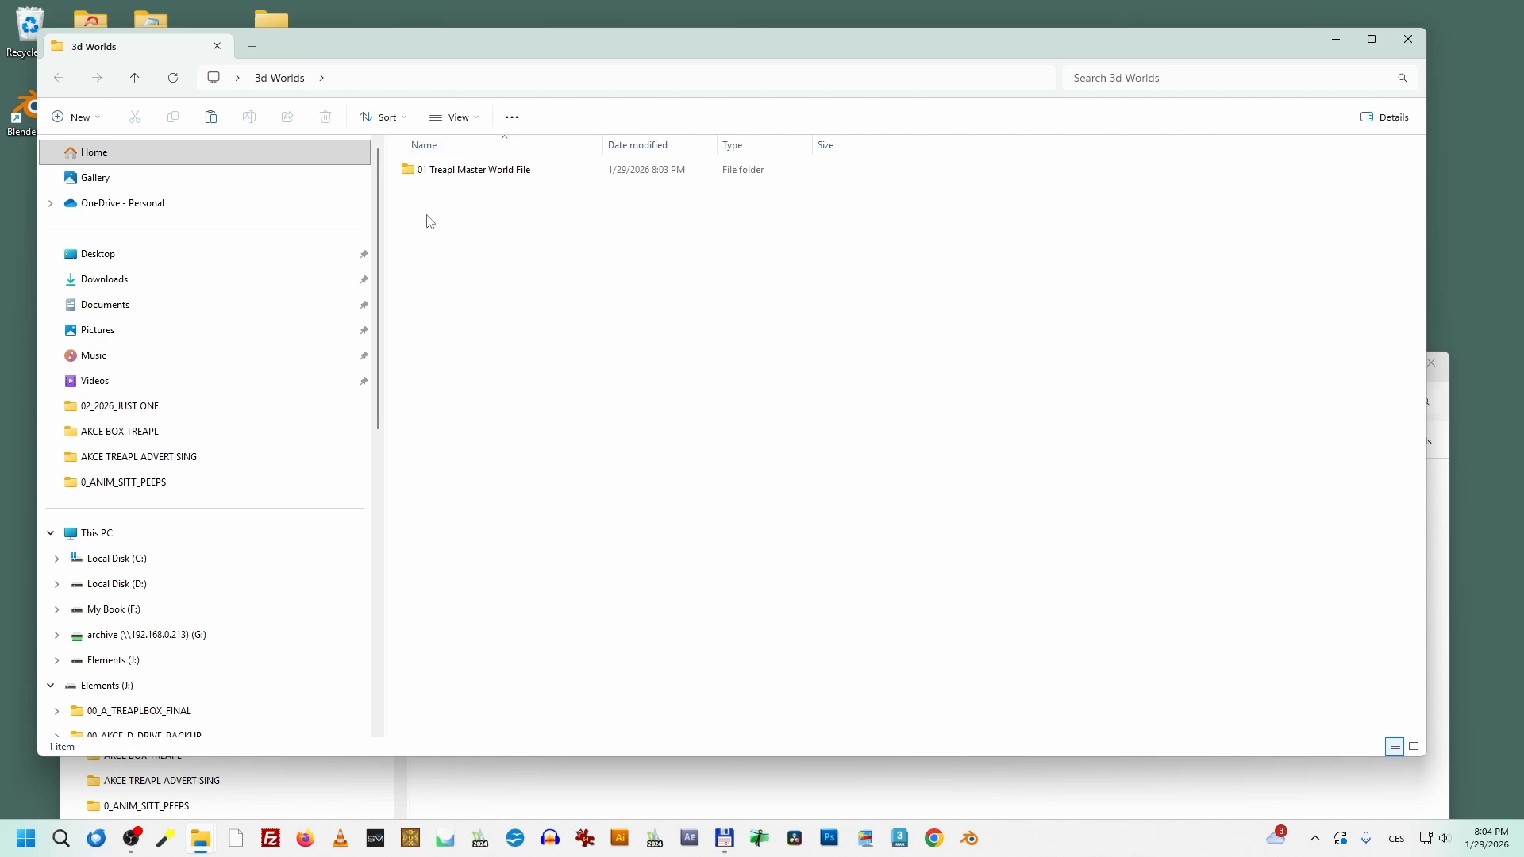
# Step: Create a subfolder named HDRI Skies inside the 3d Worlds folder and open it
pyautogui.rightClick(447, 222)
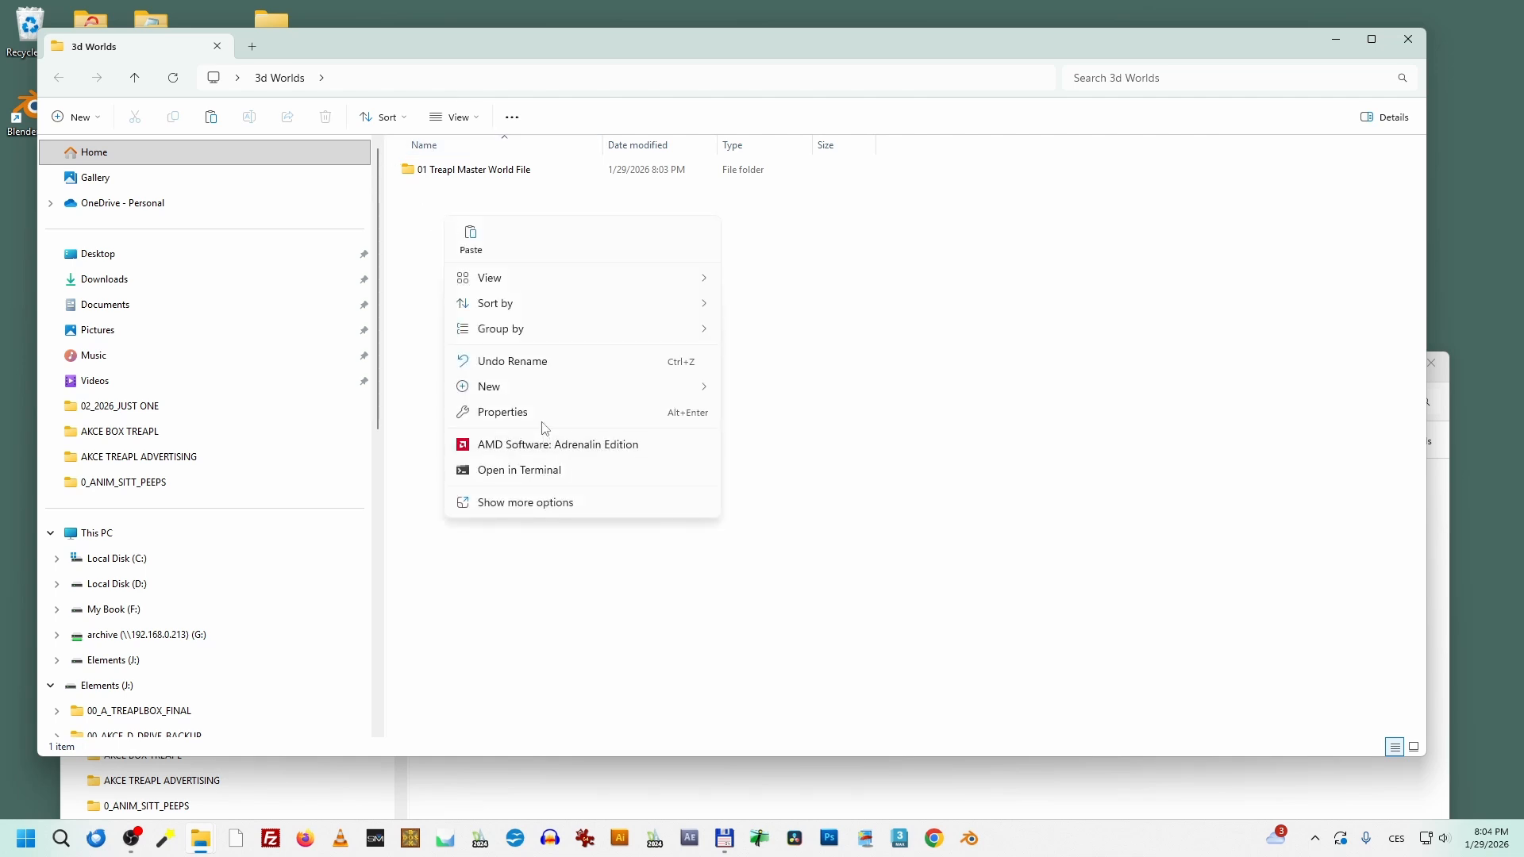
pyautogui.moveTo(538, 388)
pyautogui.click(756, 389)
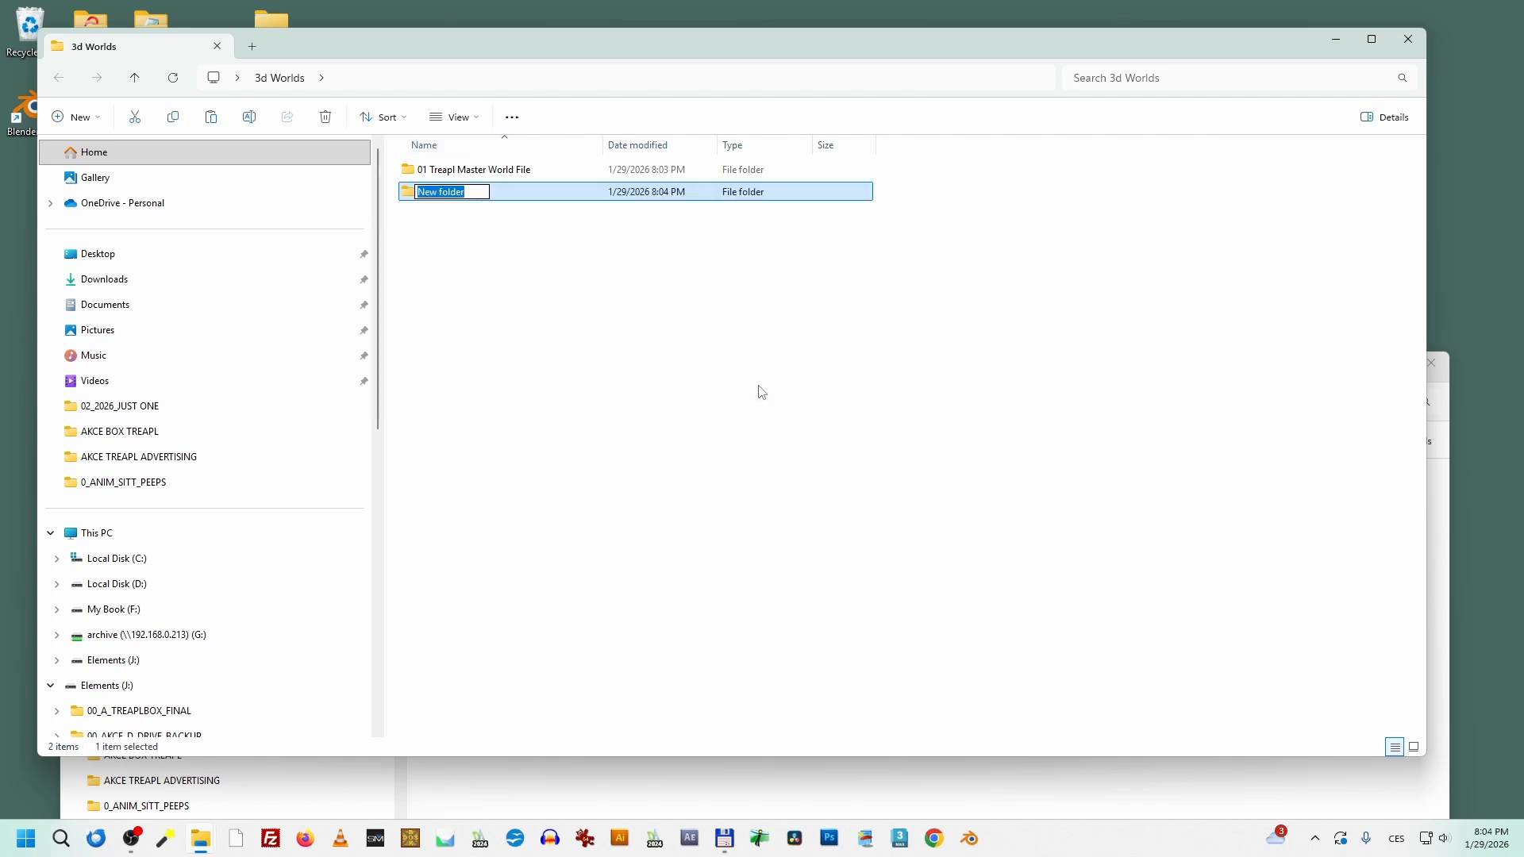
pyautogui.write('HDRI Skies')
pyautogui.press('Return')
pyautogui.press('Return')
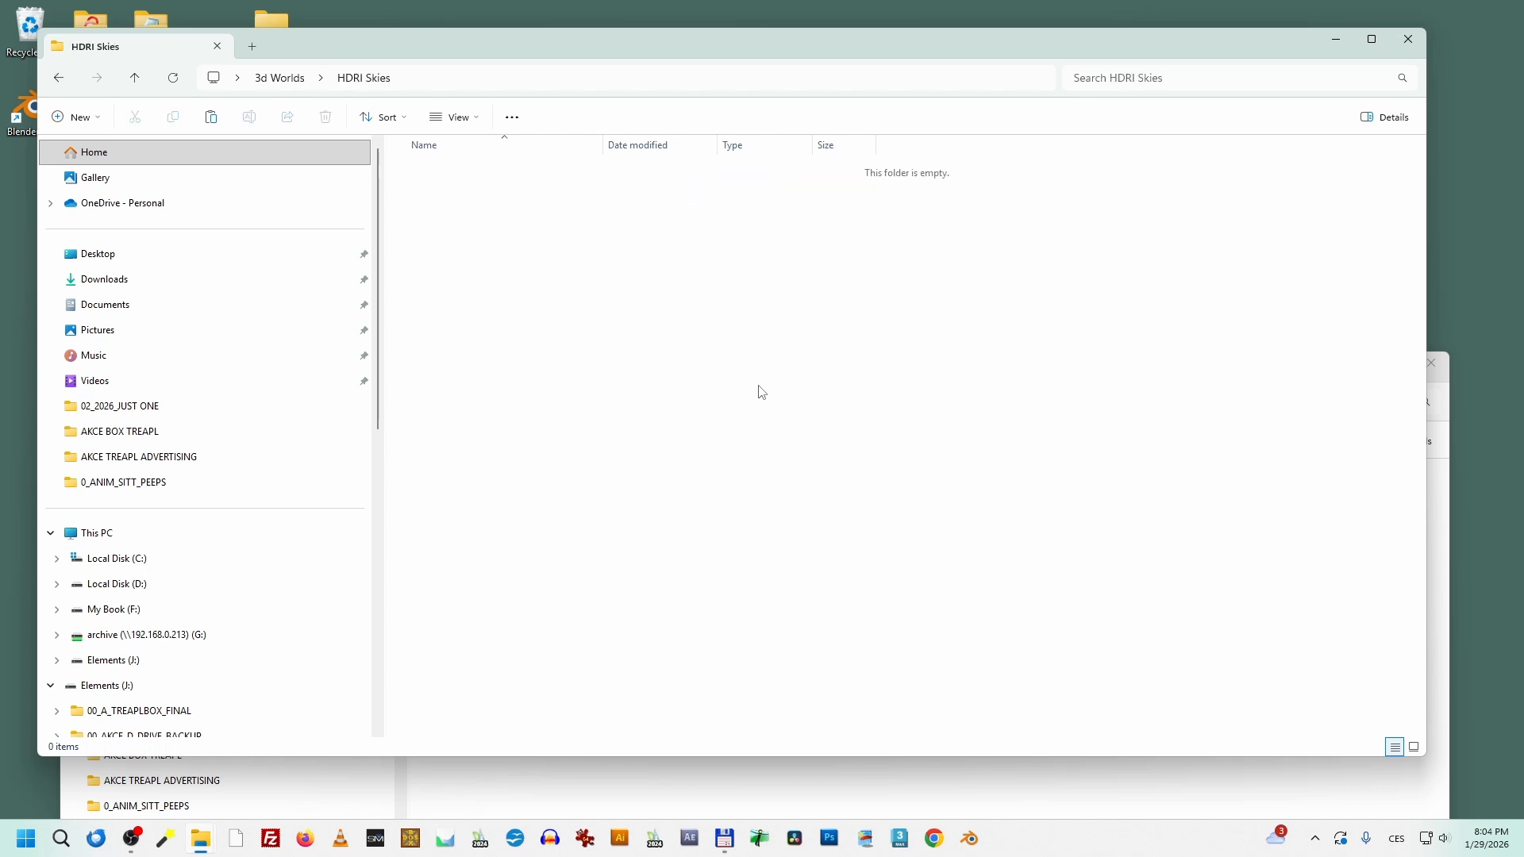
# Step: Arrange the folder windows, open the desktop shortcut to the downloaded TreaplBox Pro ZIPs, and open Treapl Box Pro HDRI.zip
pyautogui.click(1449, 558)
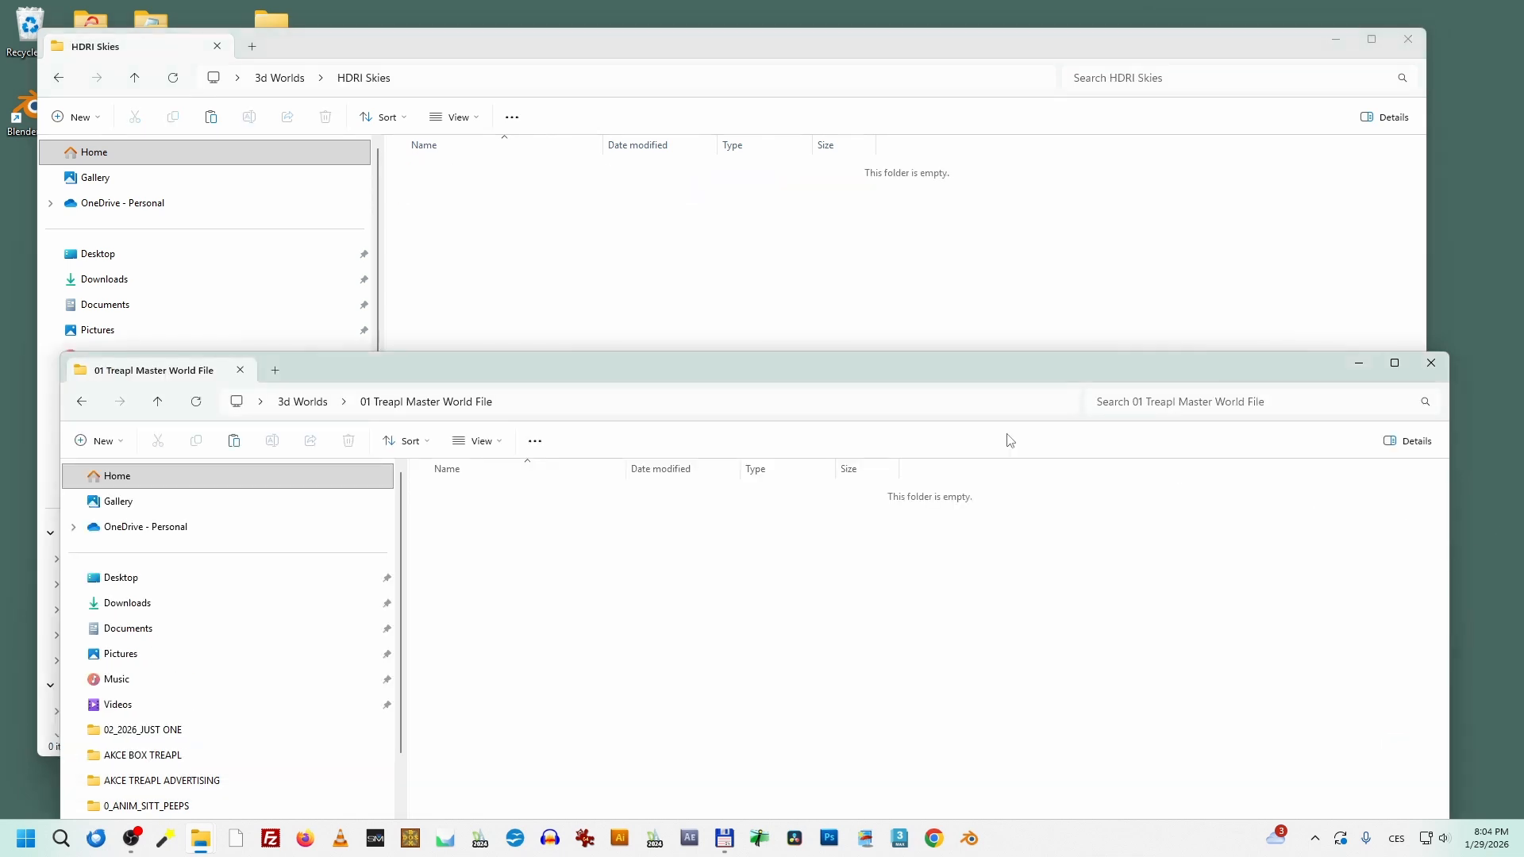
pyautogui.moveTo(821, 43); pyautogui.dragTo(740, 307)
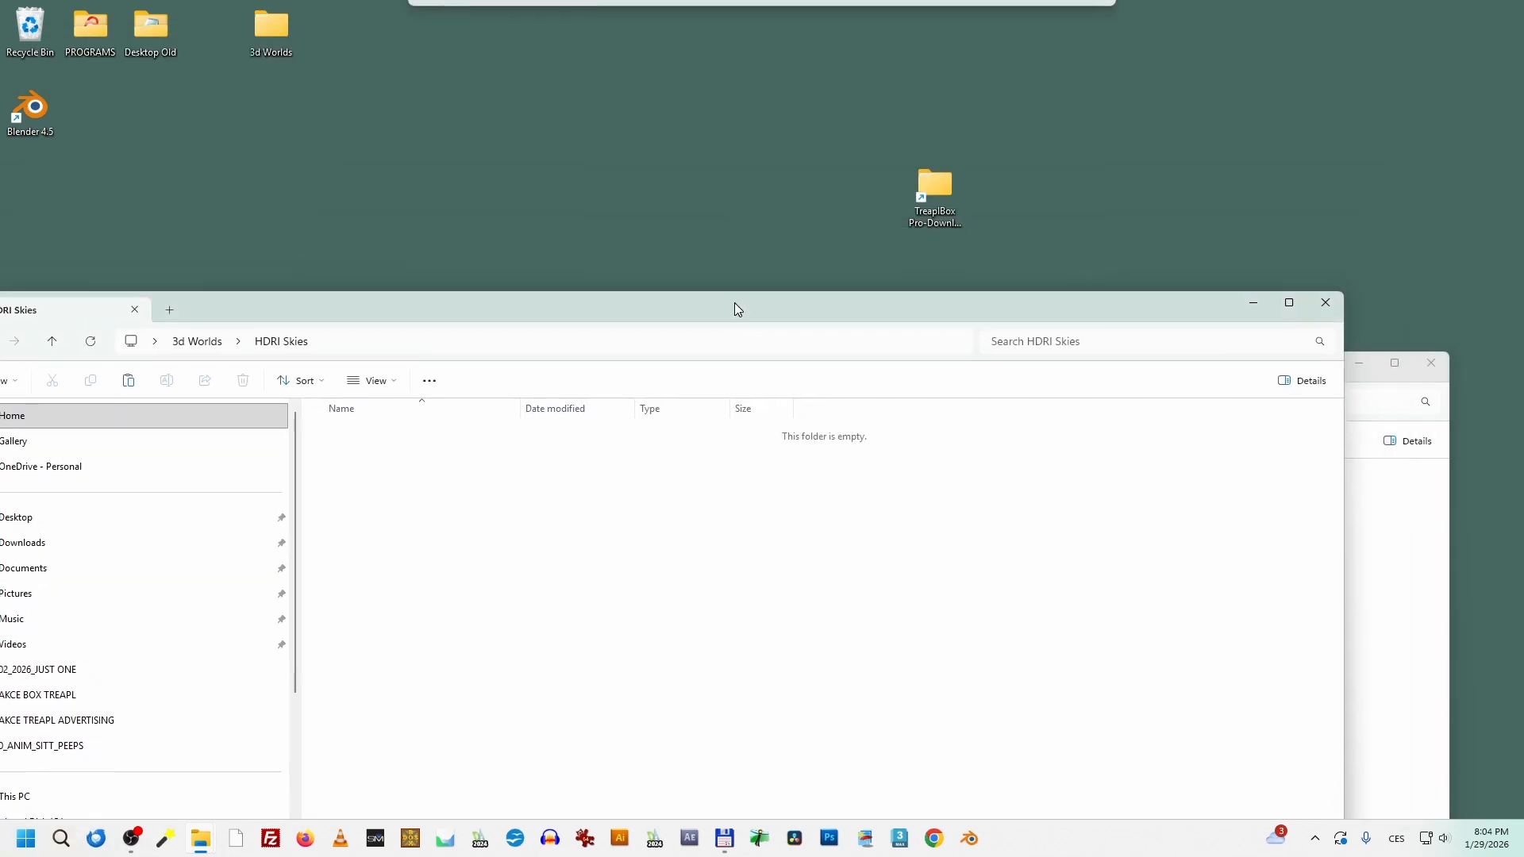
pyautogui.click(940, 187)
pyautogui.doubleClick(939, 187)
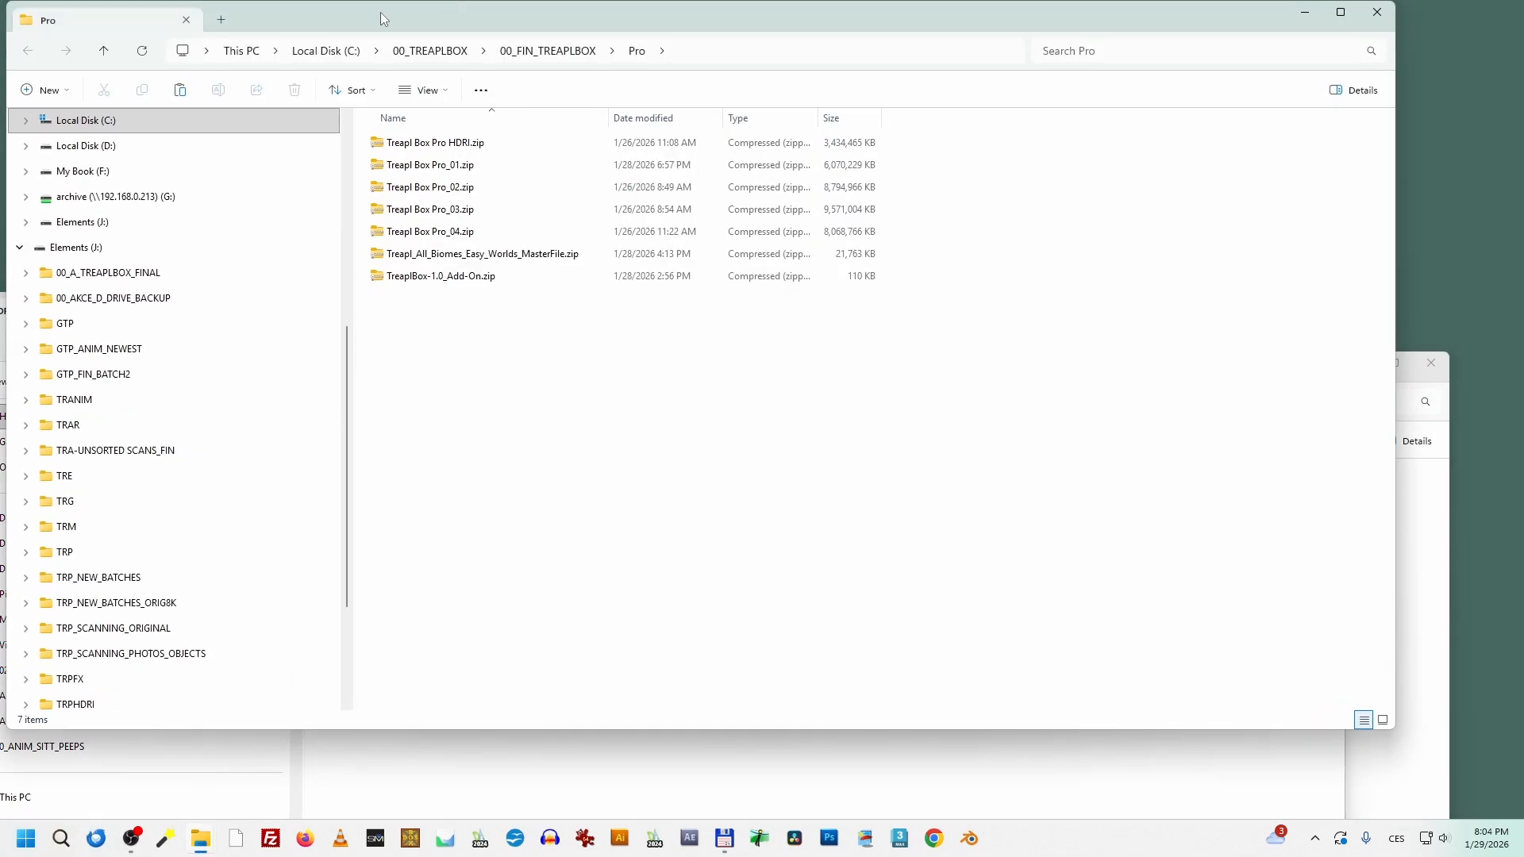
pyautogui.moveTo(641, 24); pyautogui.dragTo(910, 37)
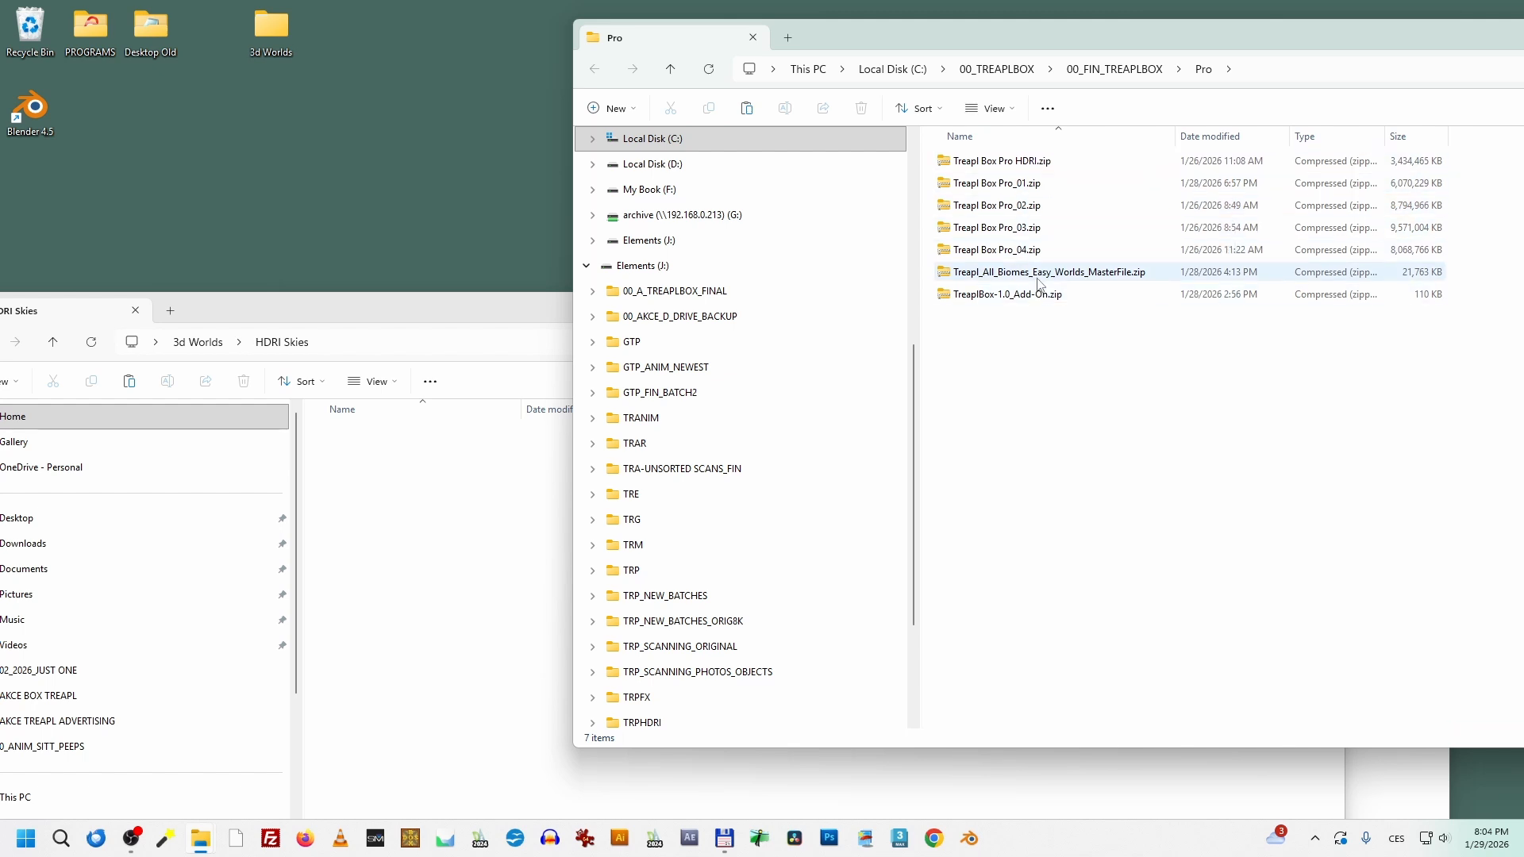
pyautogui.doubleClick(1059, 162)
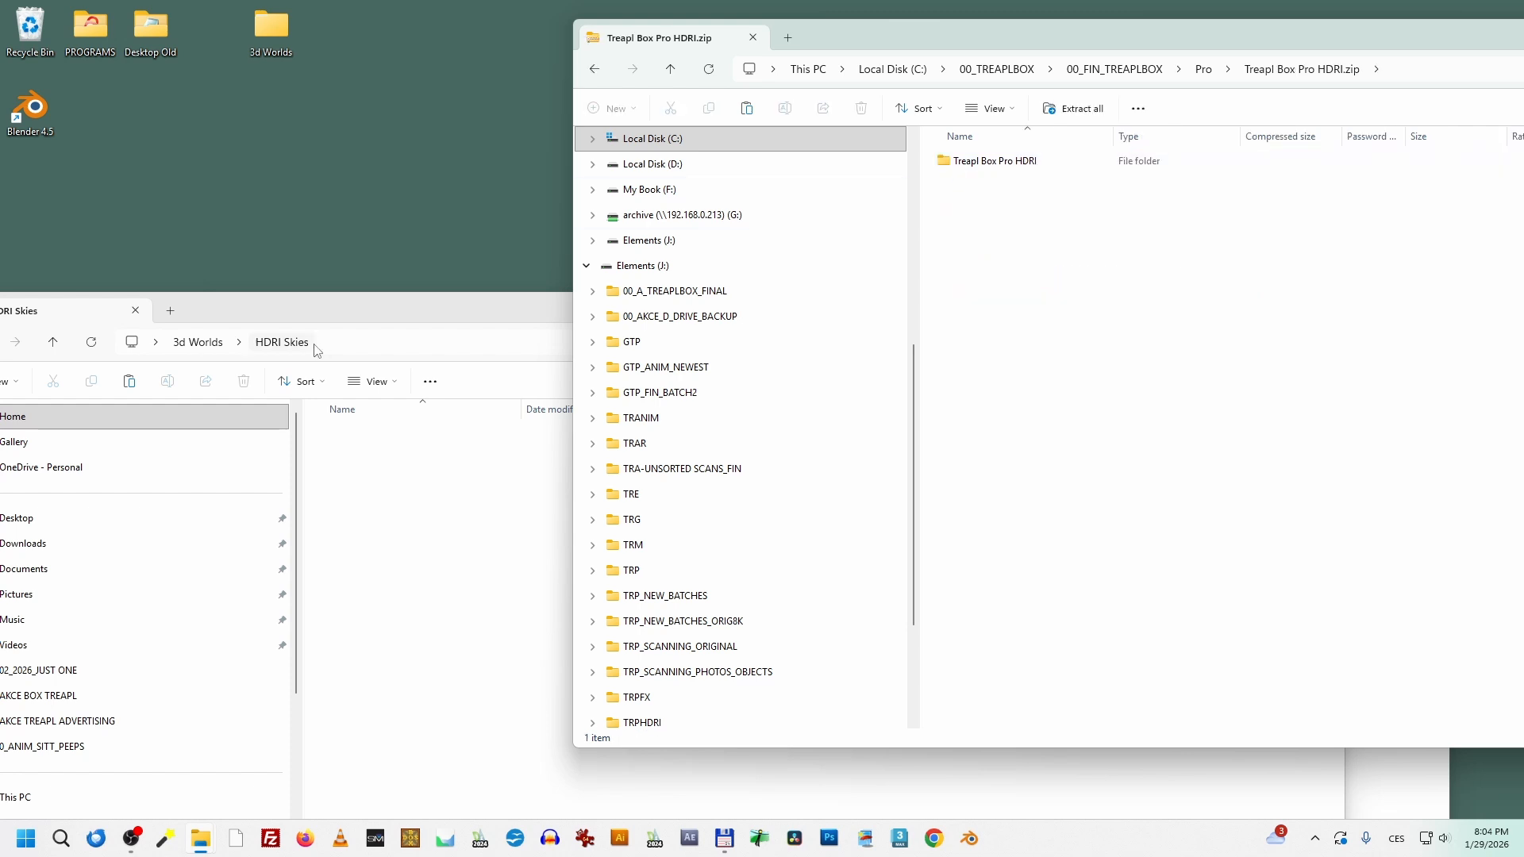
# Step: Delete the HDRI Skies folder from 3d Worlds and copy the Treapl Box Pro HDRI folder there from the zip
pyautogui.click(203, 342)
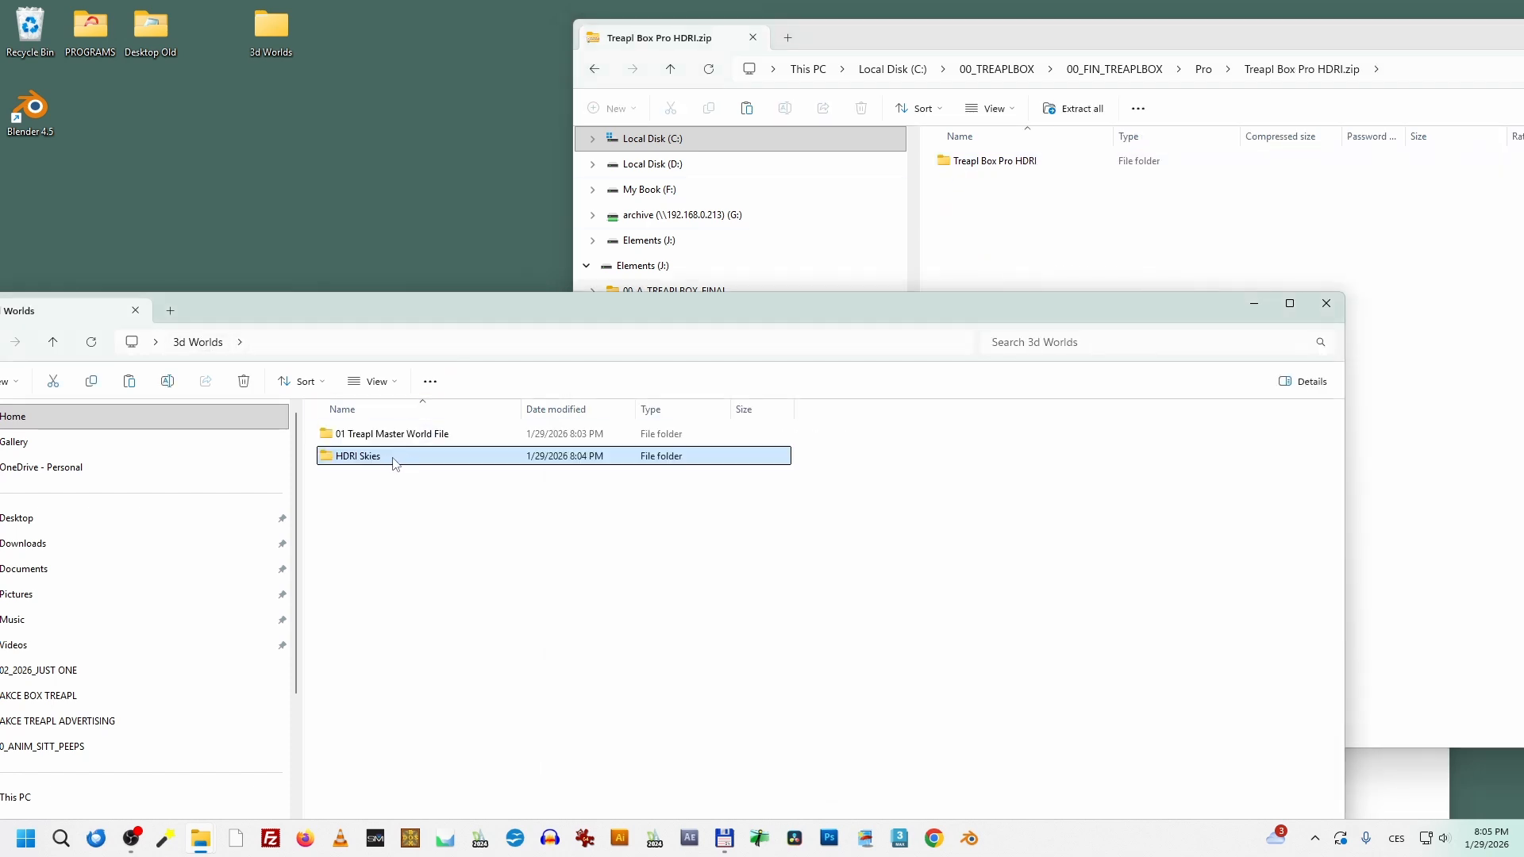
pyautogui.press('Delete')
pyautogui.moveTo(1010, 166); pyautogui.dragTo(407, 555)
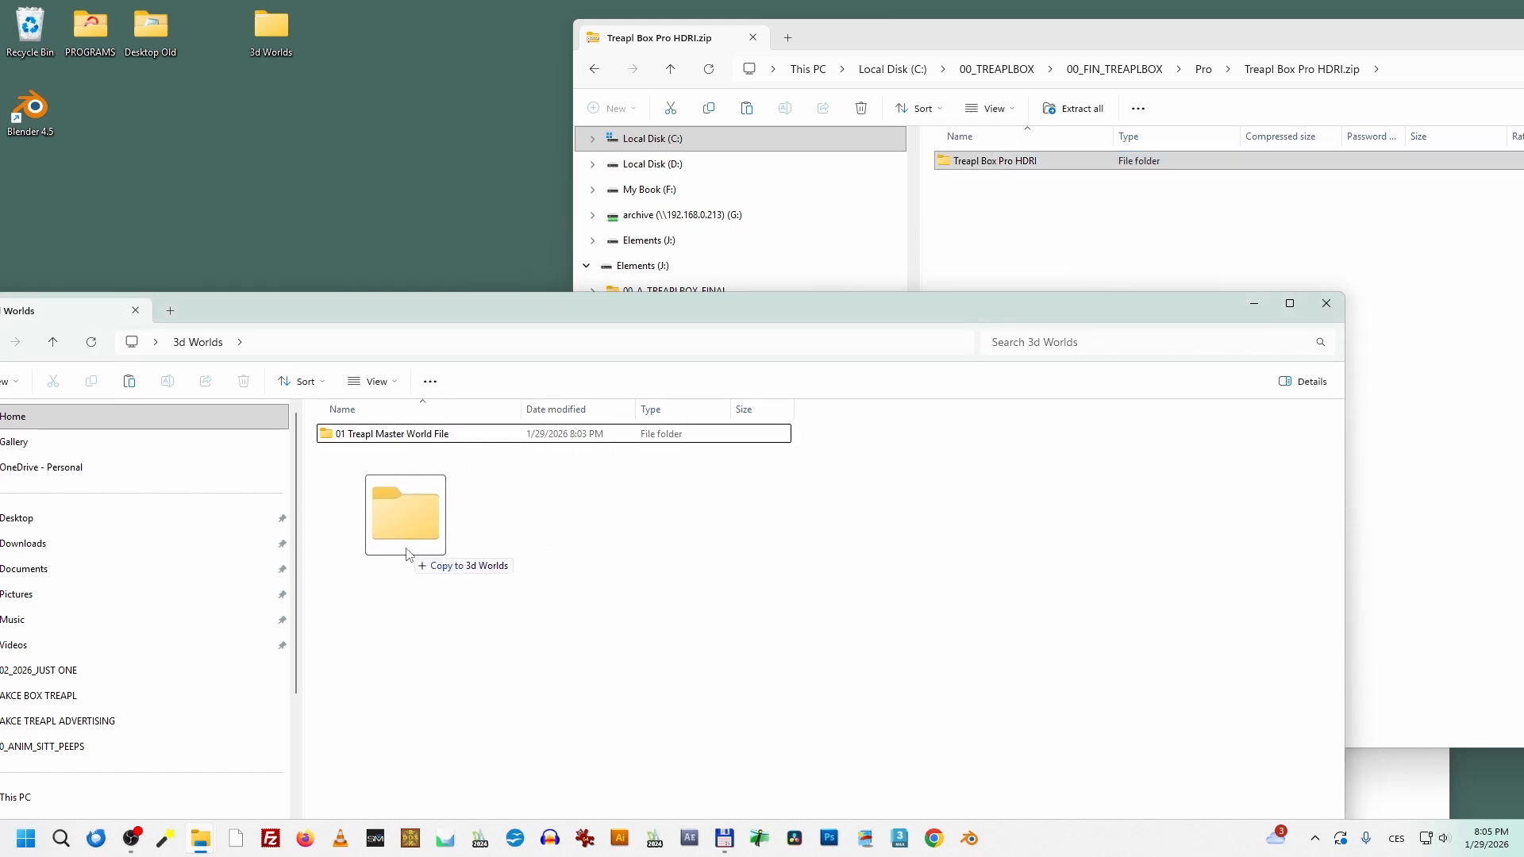
pyautogui.moveTo(407, 554); pyautogui.dragTo(408, 551)
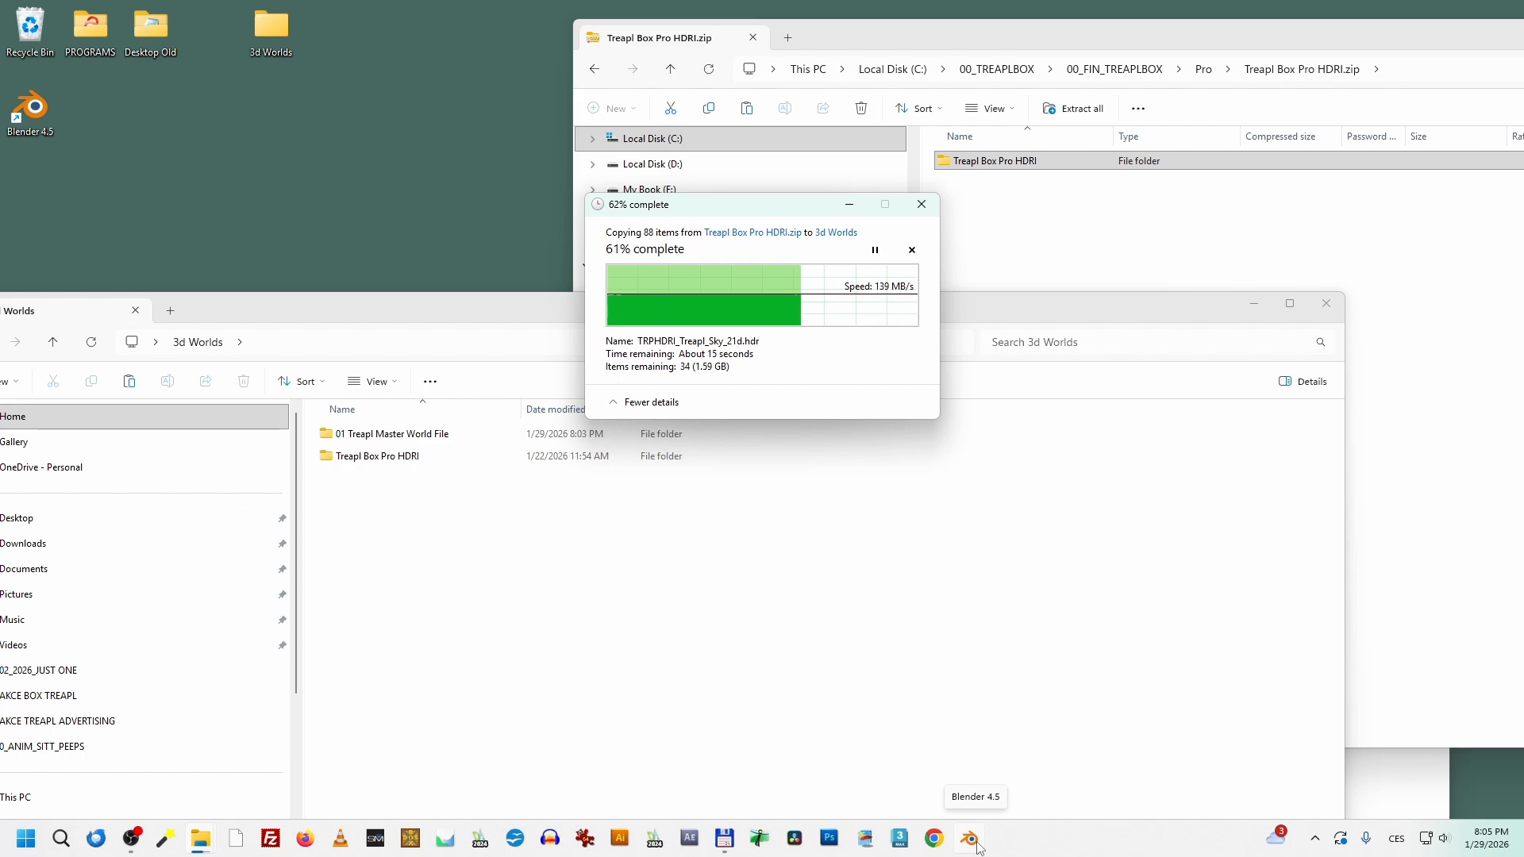
# Step: Launch Blender 4.5, dismiss the splash screen, and open the Preferences window, placing it over the middle of the viewport
pyautogui.click(972, 840)
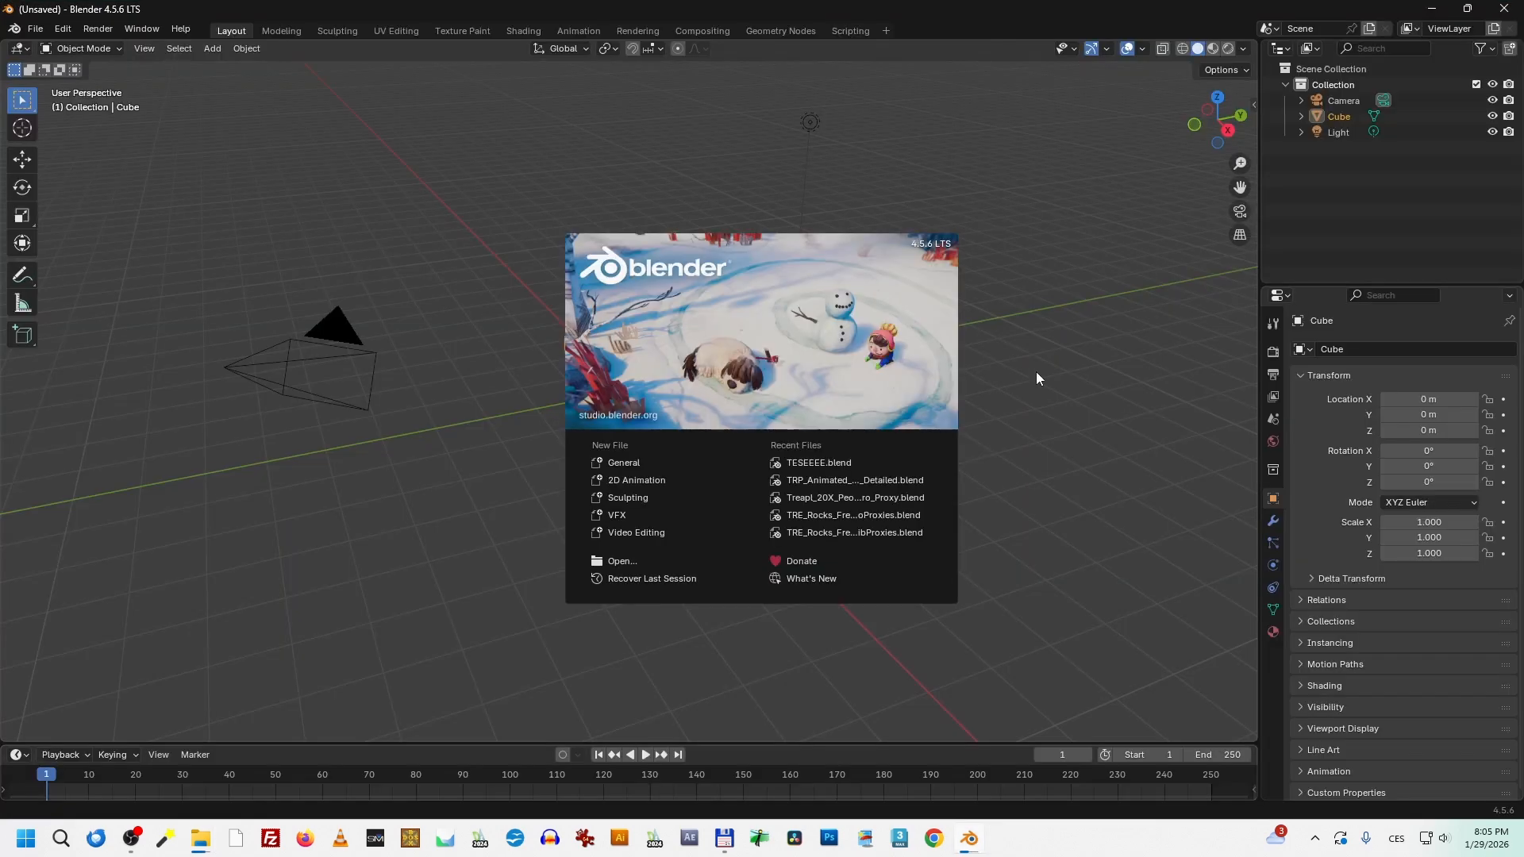
pyautogui.click(1020, 372)
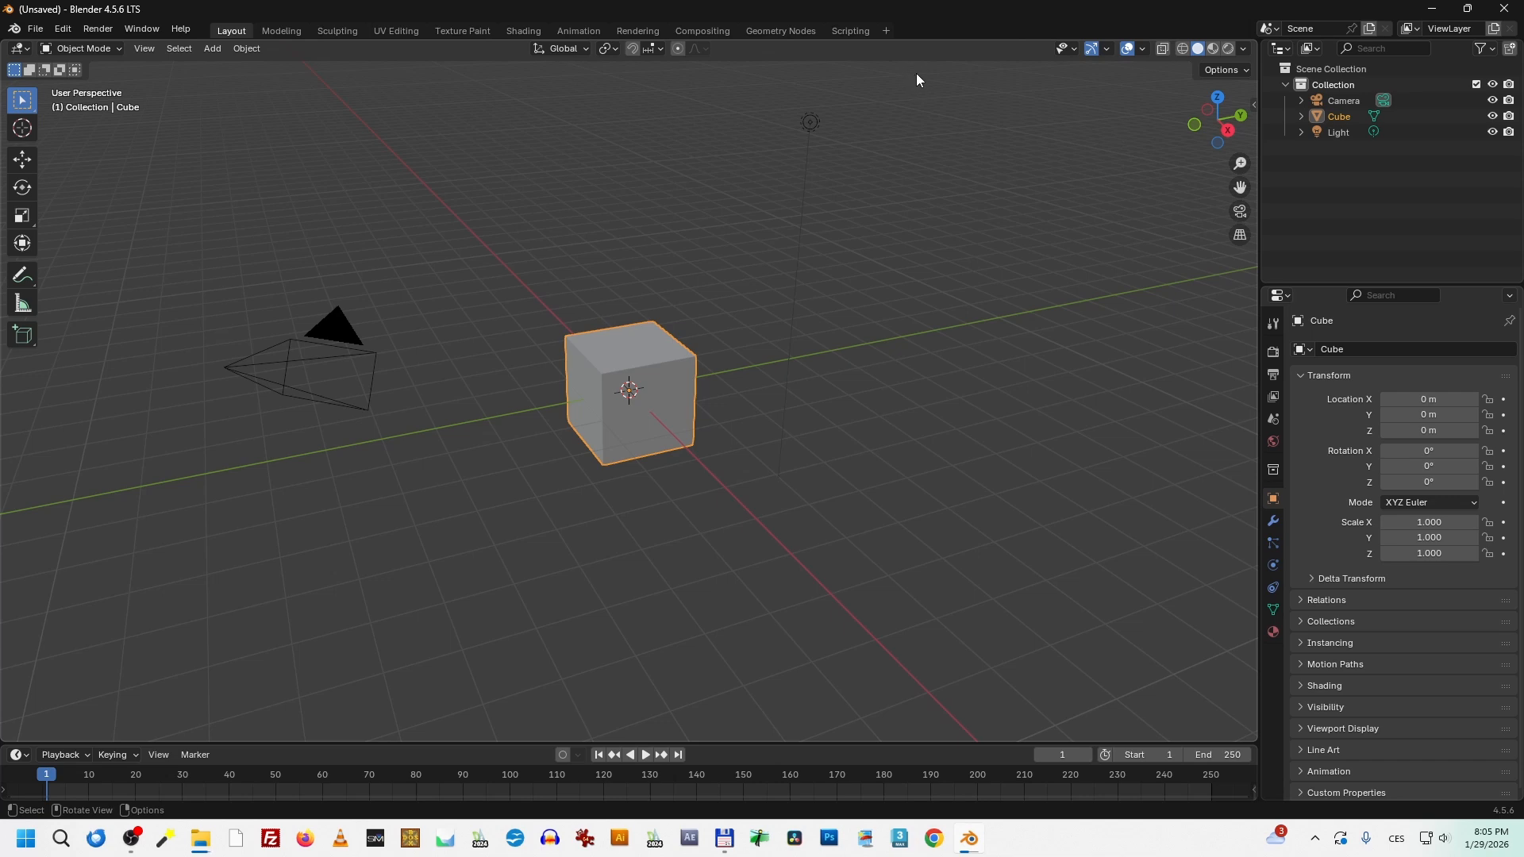
pyautogui.click(586, 104)
pyautogui.click(35, 29)
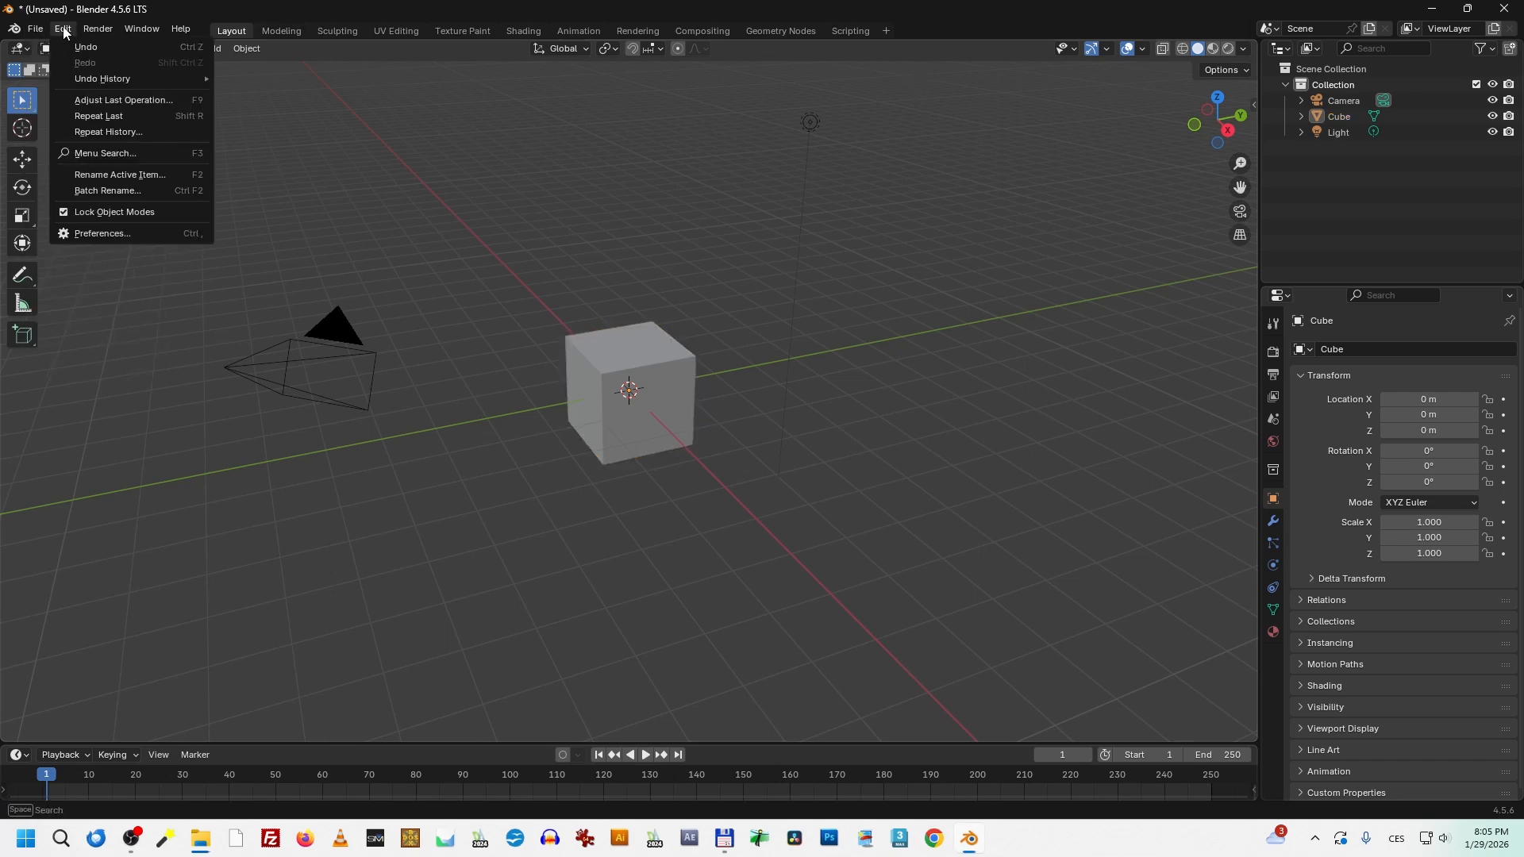
pyautogui.click(97, 232)
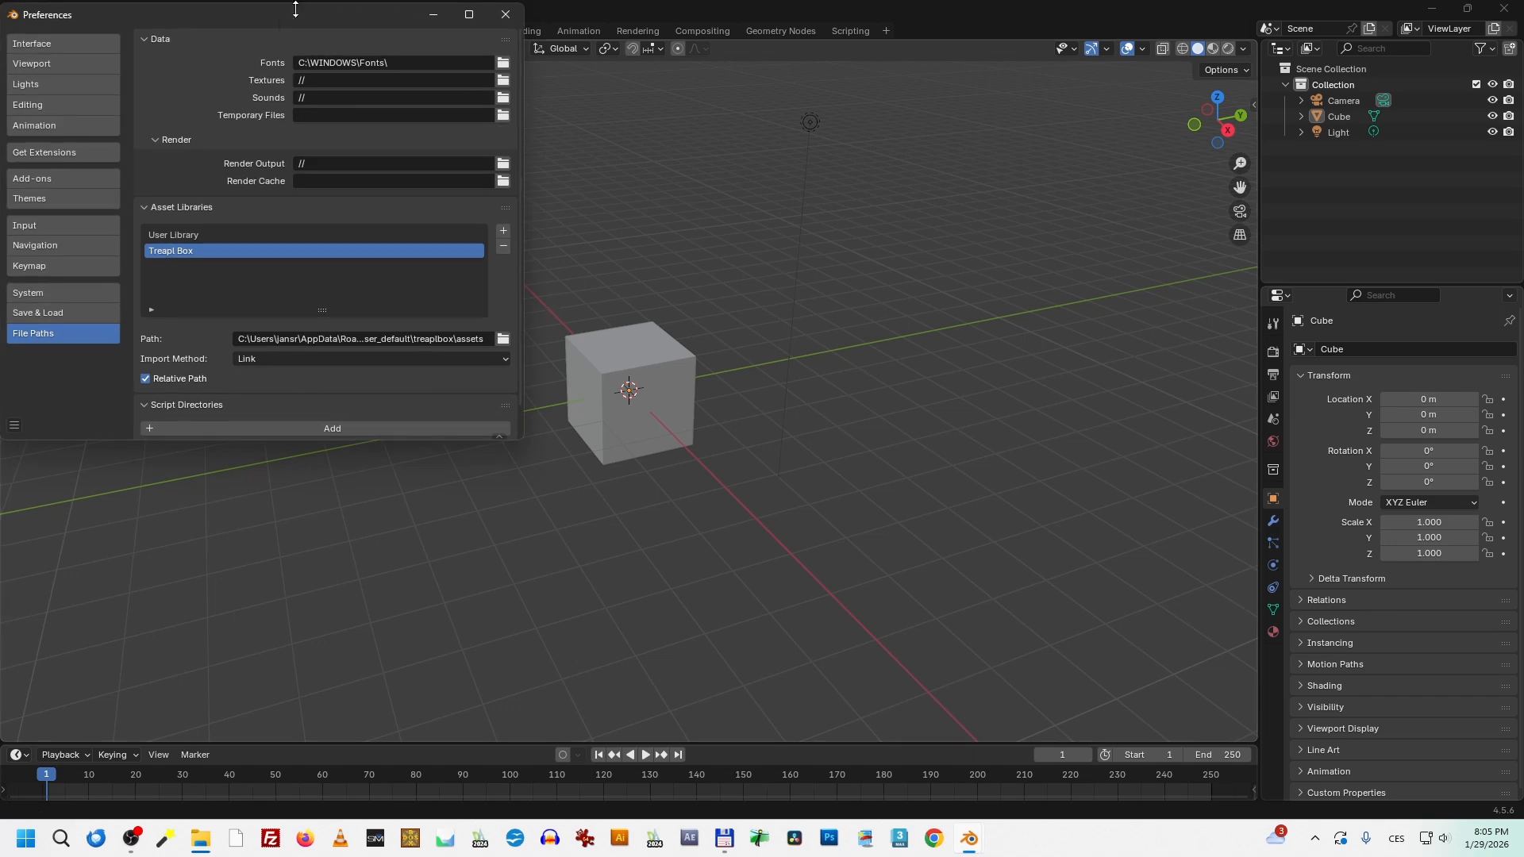
pyautogui.moveTo(311, 28); pyautogui.dragTo(561, 76)
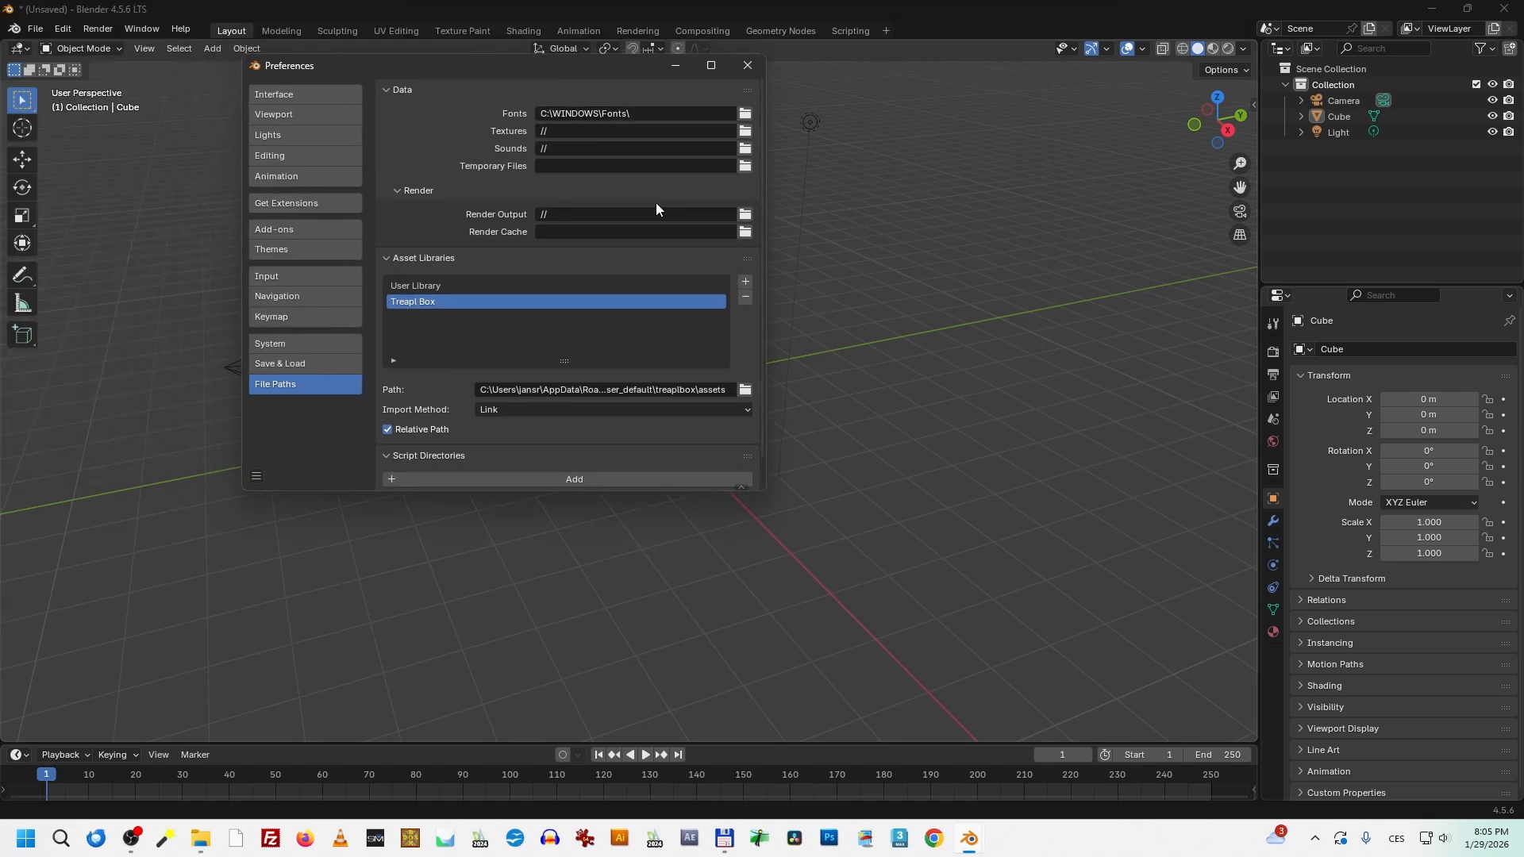
pyautogui.moveTo(541, 65); pyautogui.dragTo(648, 122)
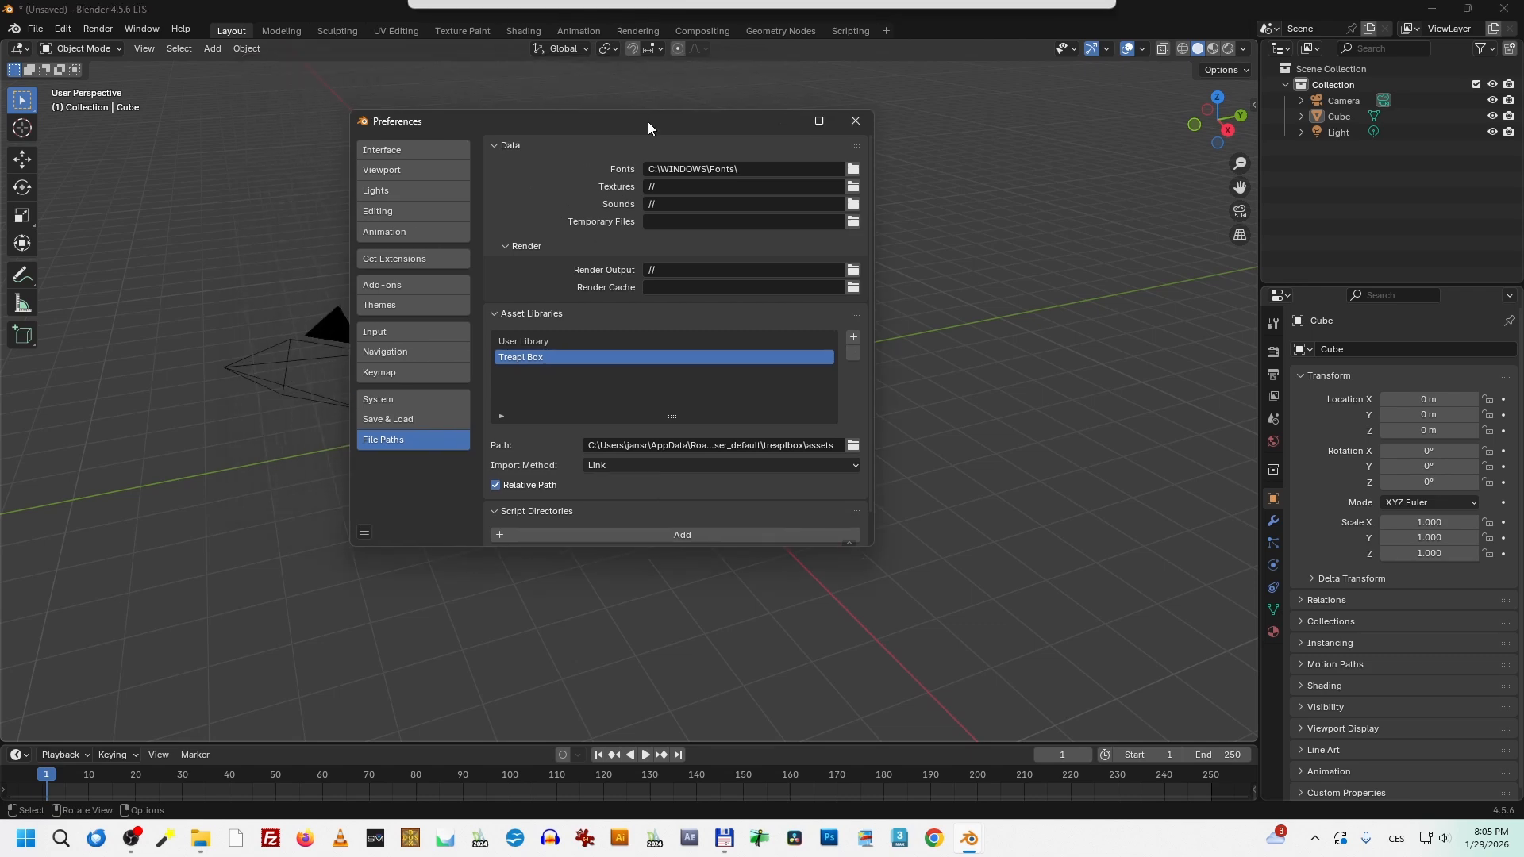
# Step: Compare the paths of the User Library and Treapl Box asset libraries, finishing with User Library selected
pyautogui.click(545, 342)
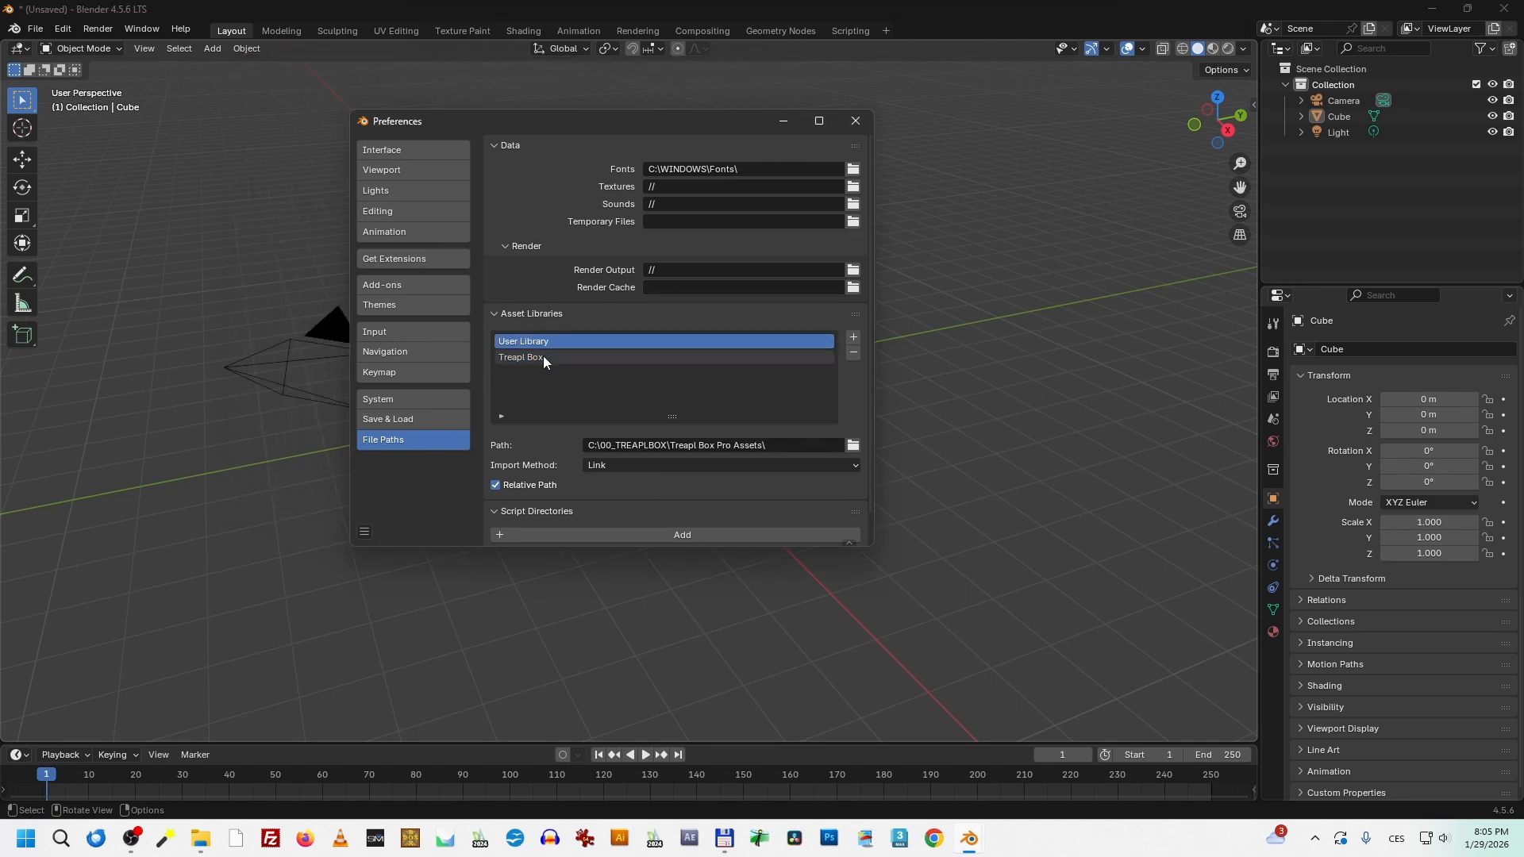
pyautogui.click(544, 356)
pyautogui.click(559, 341)
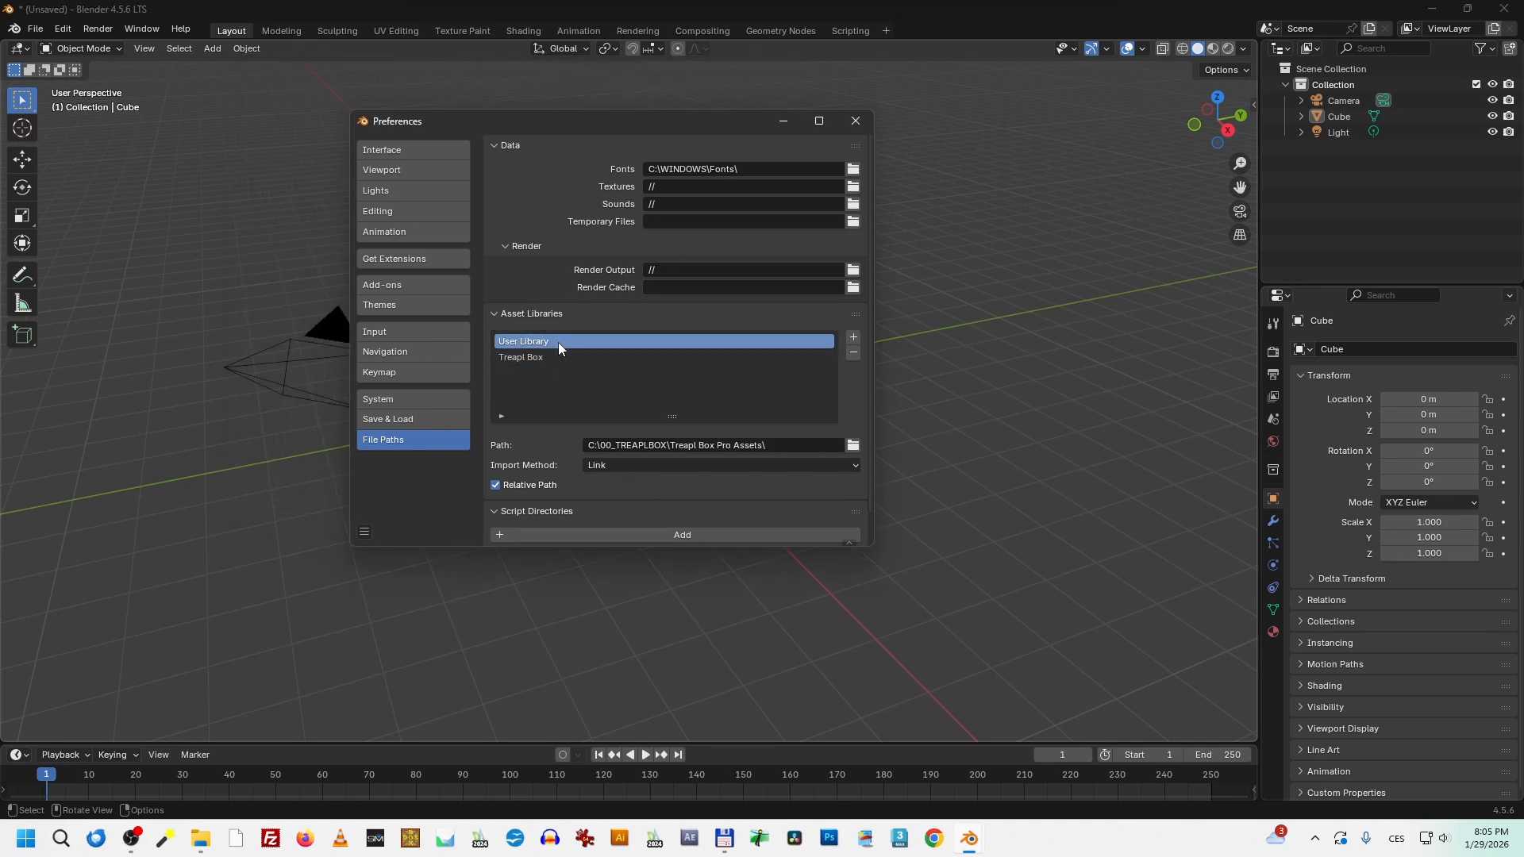
pyautogui.click(556, 354)
pyautogui.click(560, 341)
# Step: Browse for the User Library's folder path and set the file browser filter to show hidden items
pyautogui.click(854, 446)
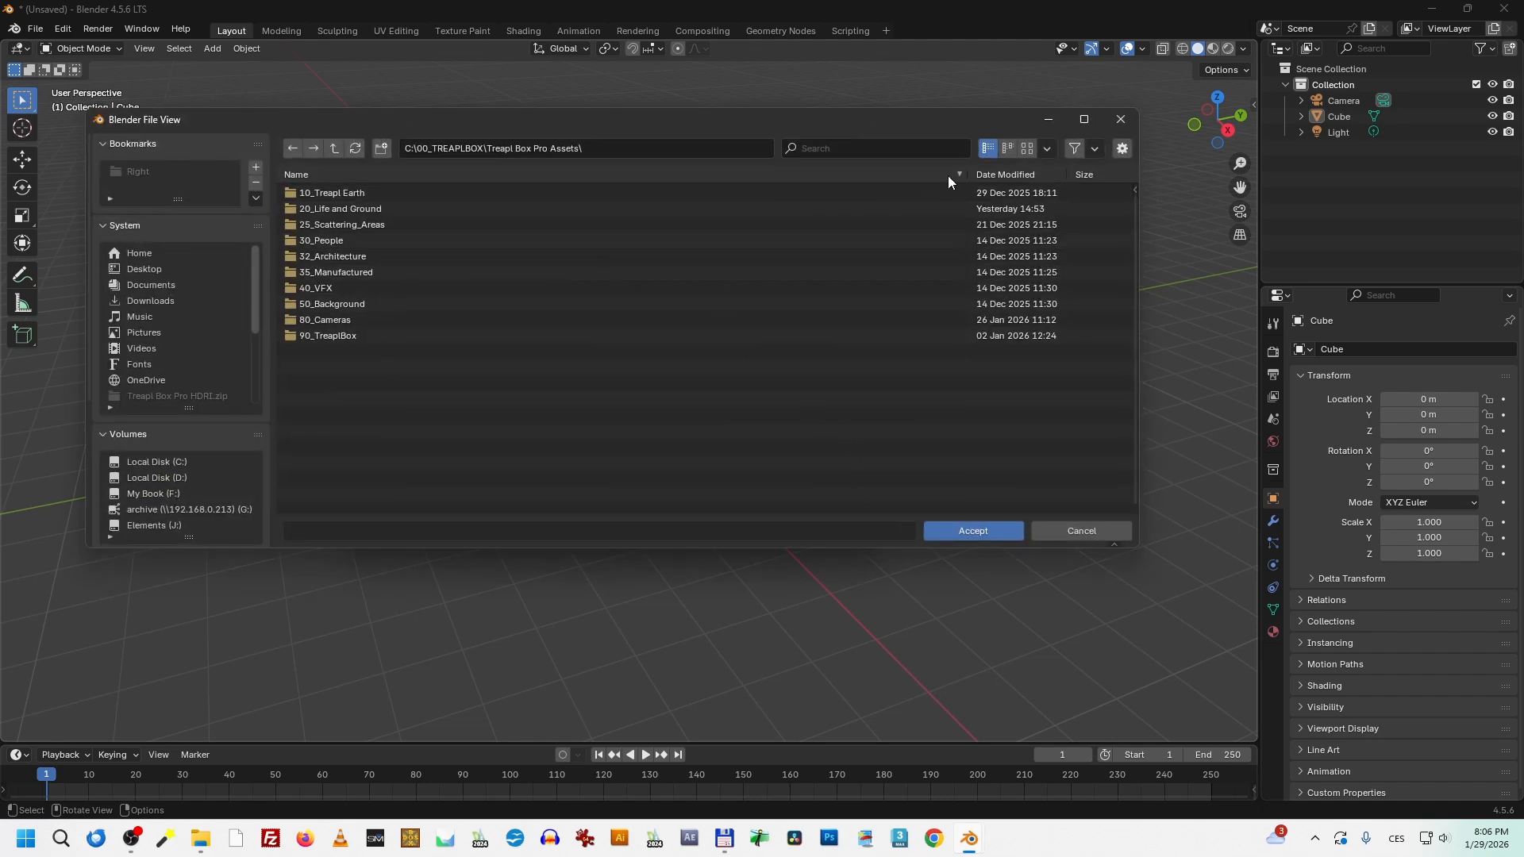
pyautogui.click(1095, 149)
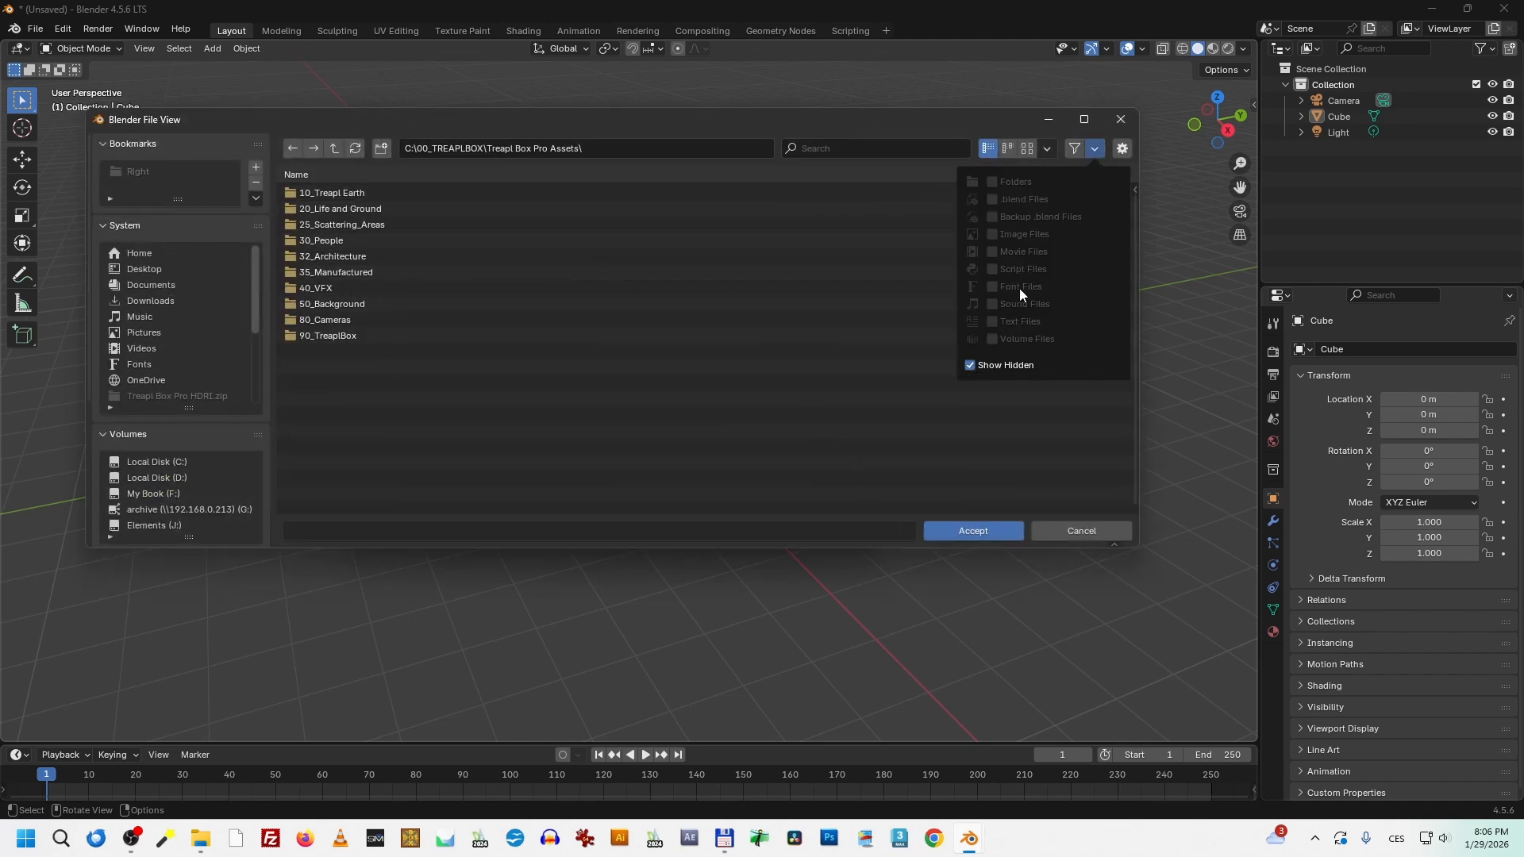
pyautogui.click(970, 366)
pyautogui.click(1093, 150)
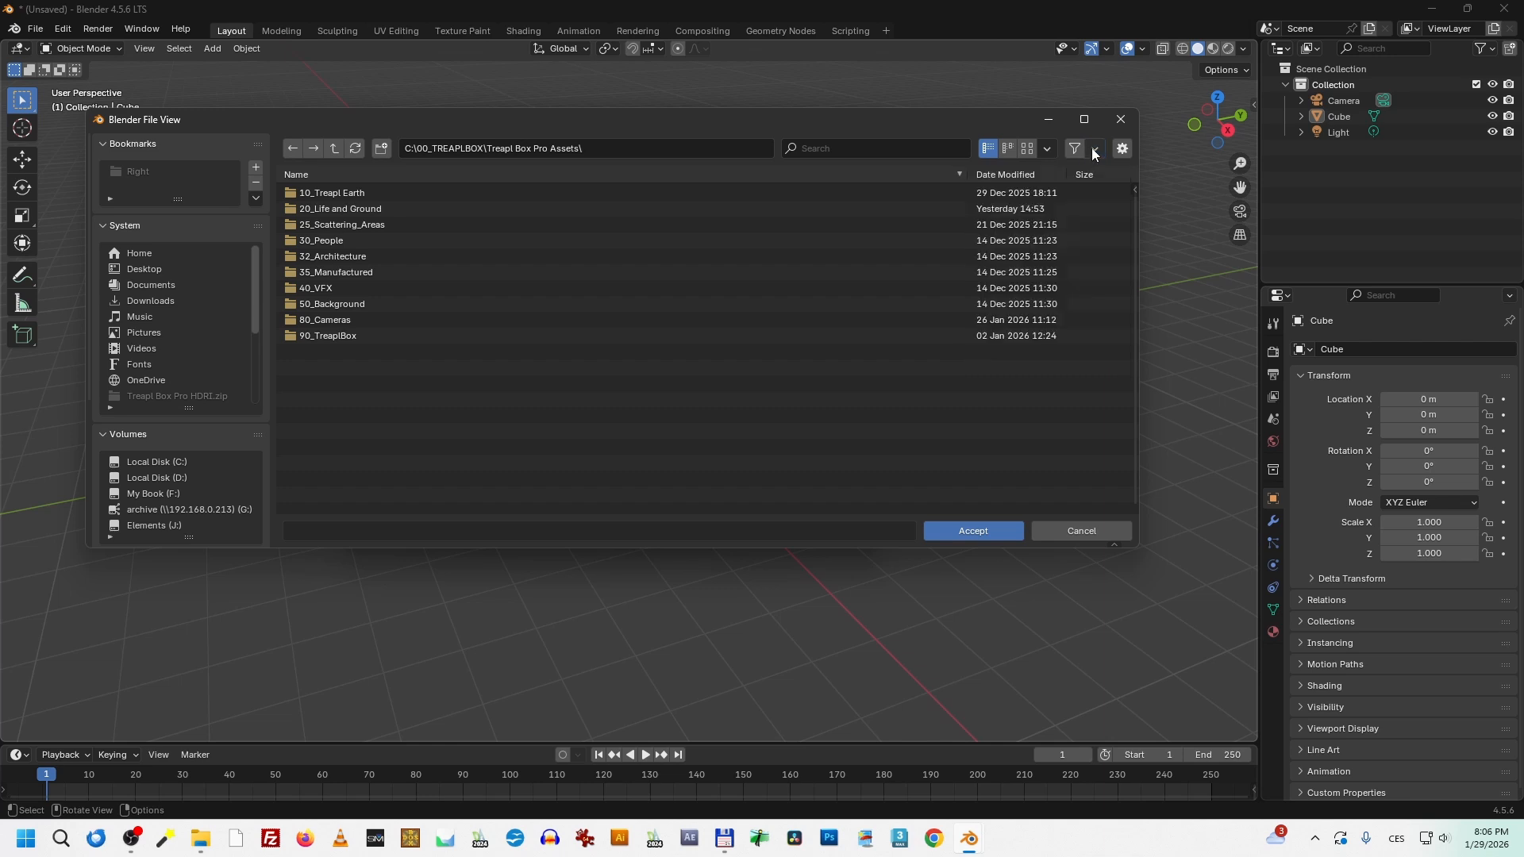
pyautogui.click(1095, 150)
pyautogui.click(971, 365)
pyautogui.click(1098, 149)
# Step: Browse on drive C: through the user's profile folder to AppData\Roaming\Blender Foundation for the User Library path
pyautogui.click(183, 461)
pyautogui.scroll(-5, 355, 454)
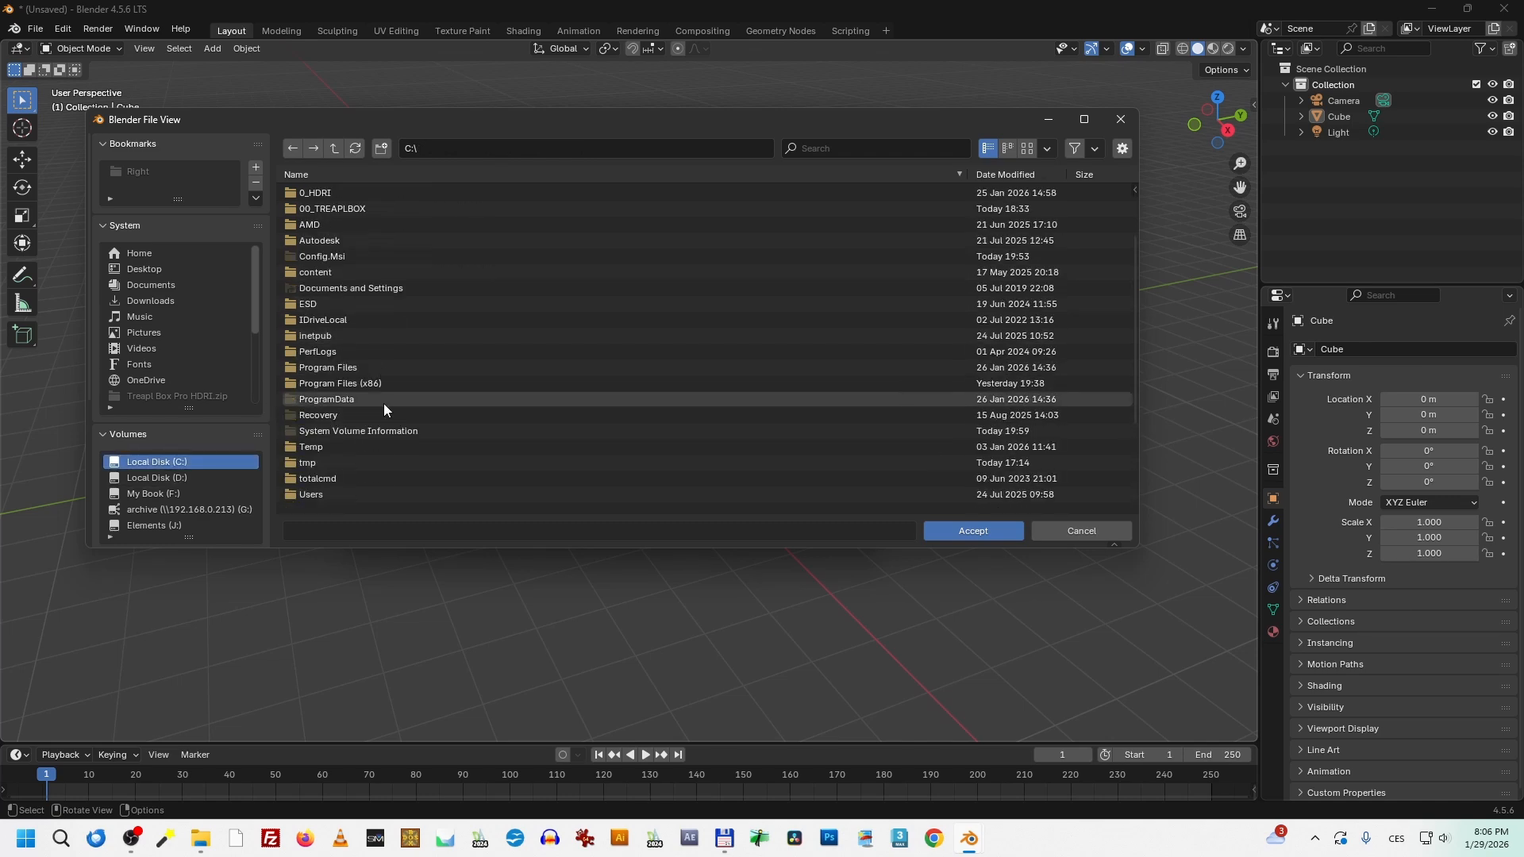
pyautogui.click(328, 400)
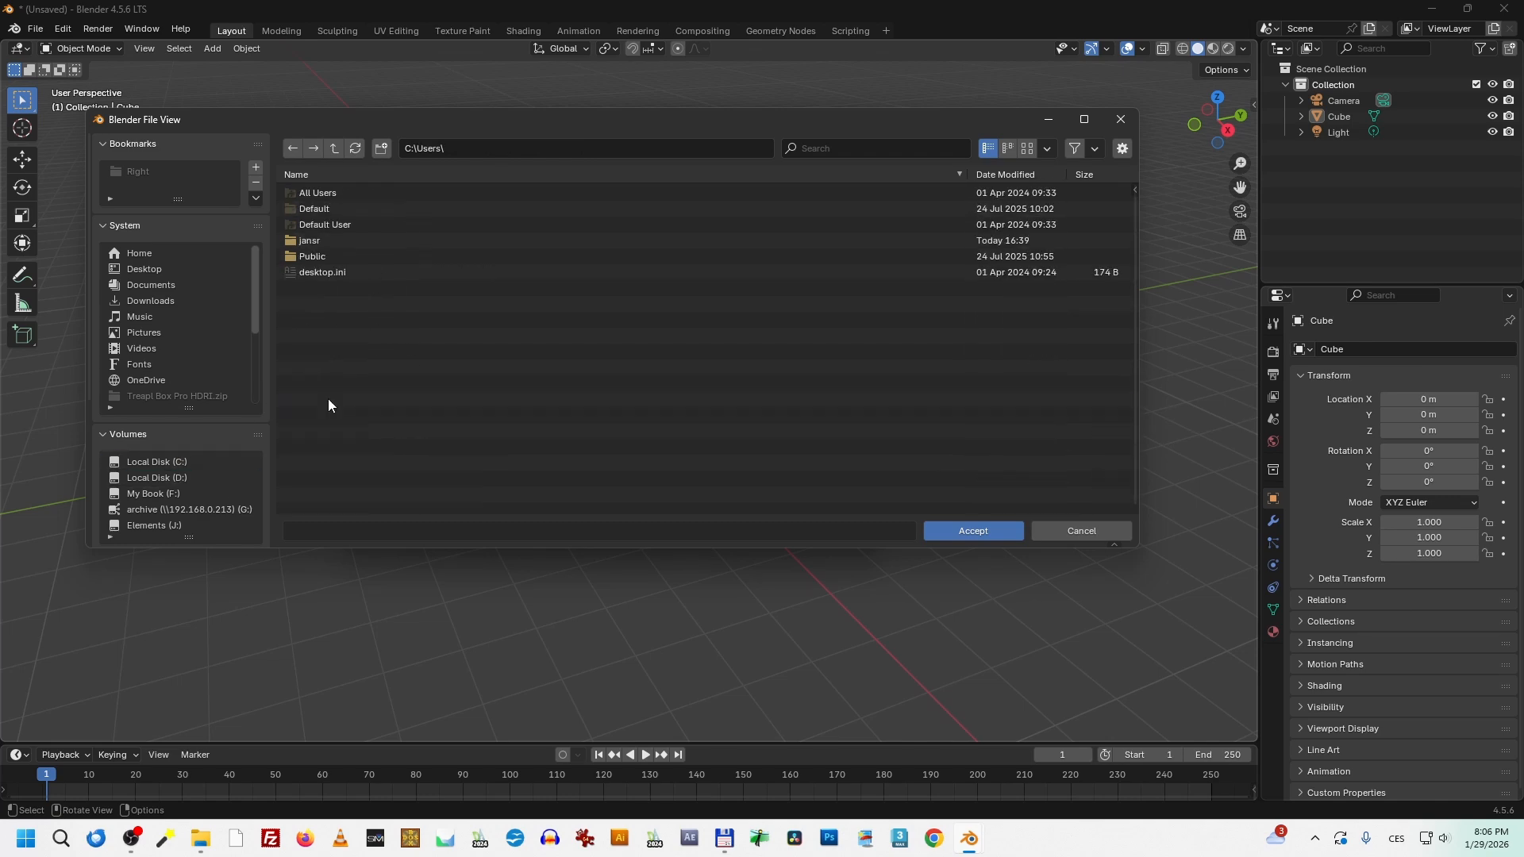
pyautogui.click(363, 240)
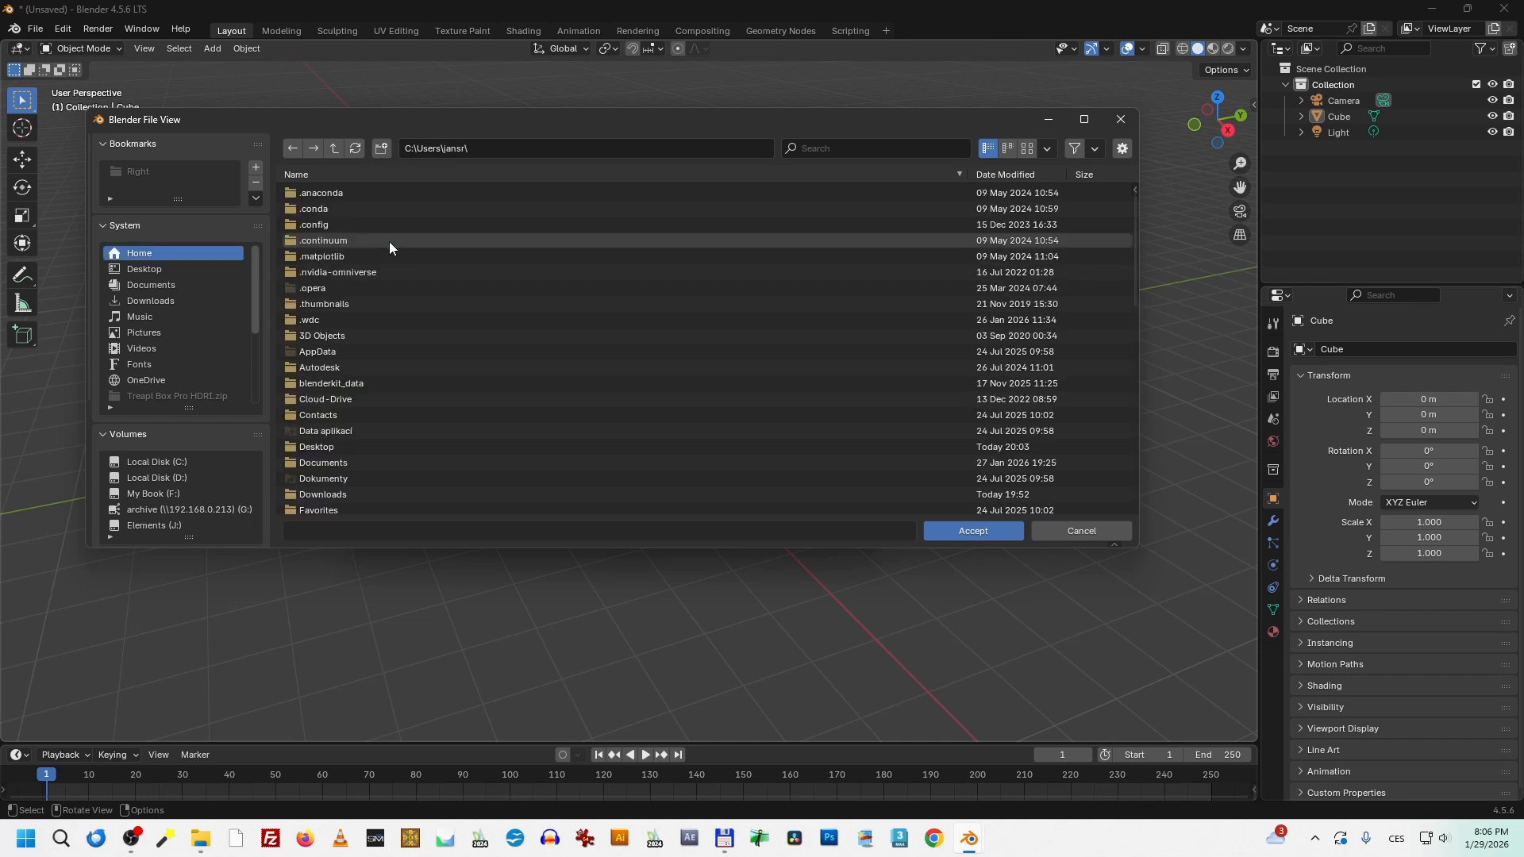
pyautogui.click(332, 351)
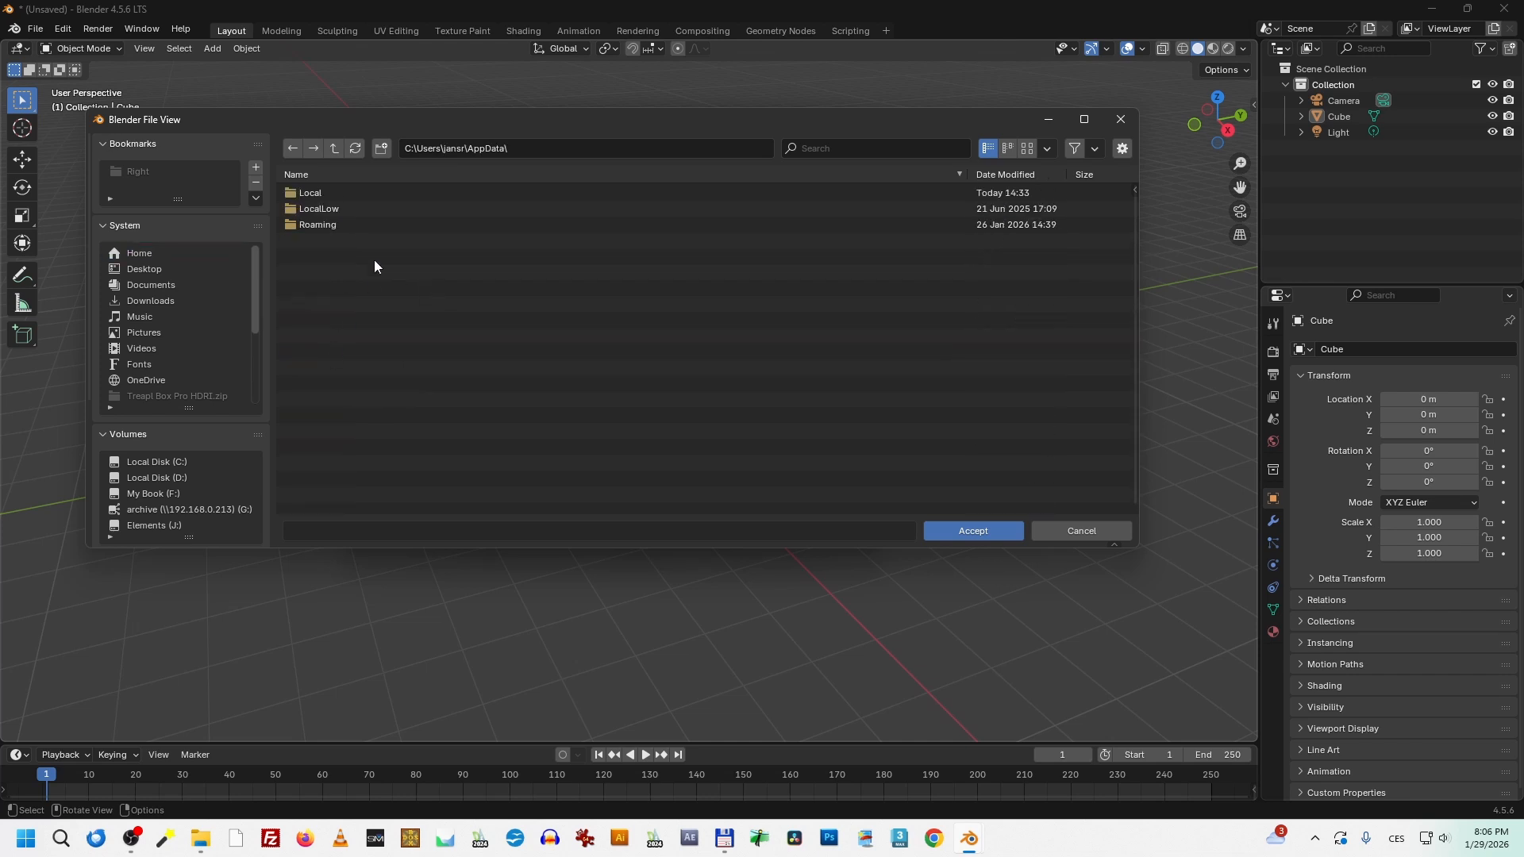
pyautogui.click(332, 223)
pyautogui.scroll(-2, 358, 331)
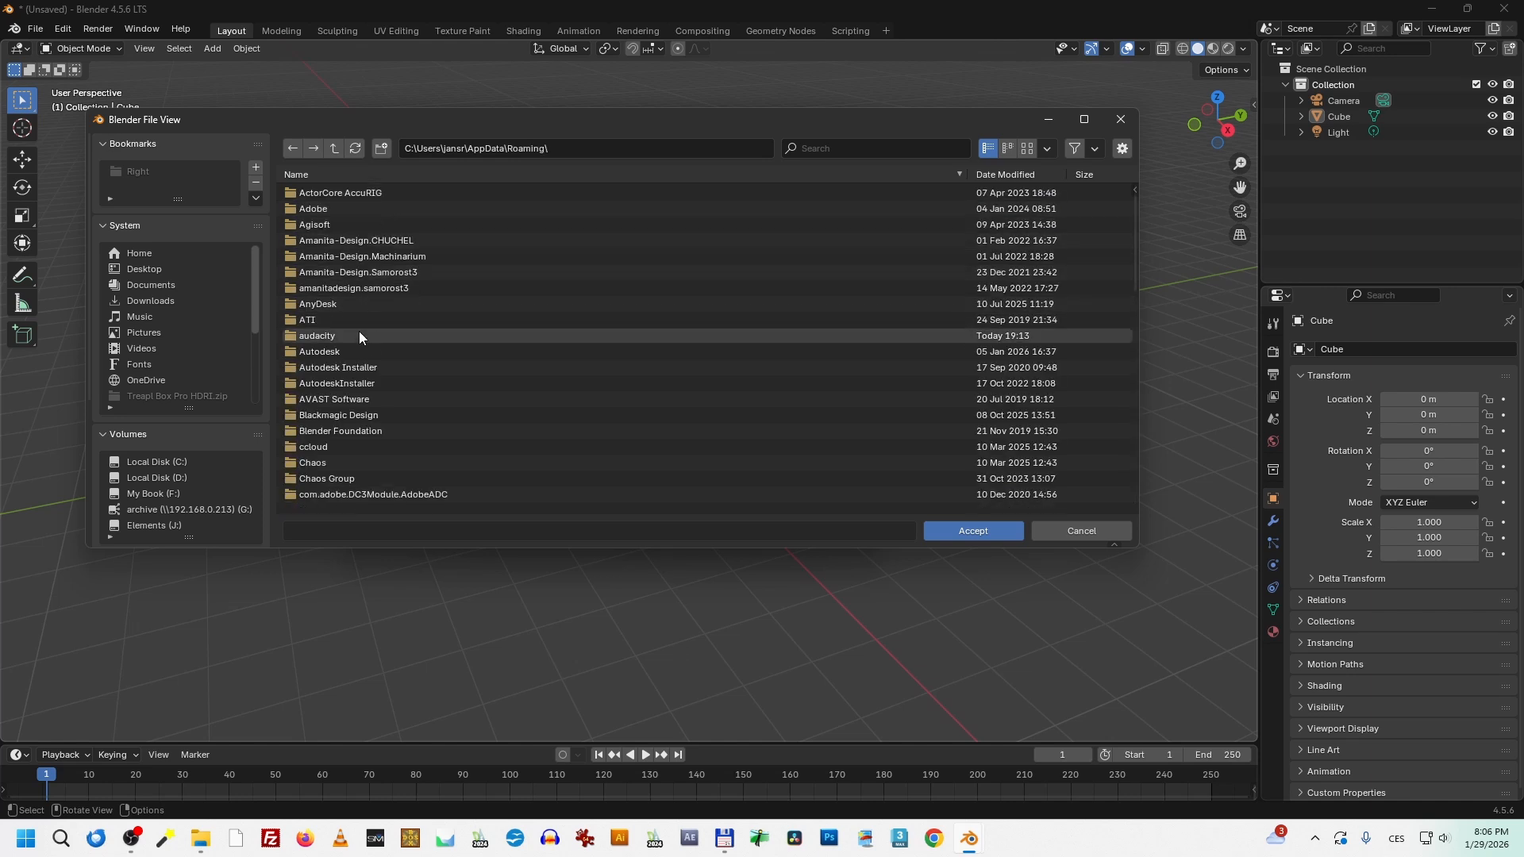
pyautogui.click(360, 398)
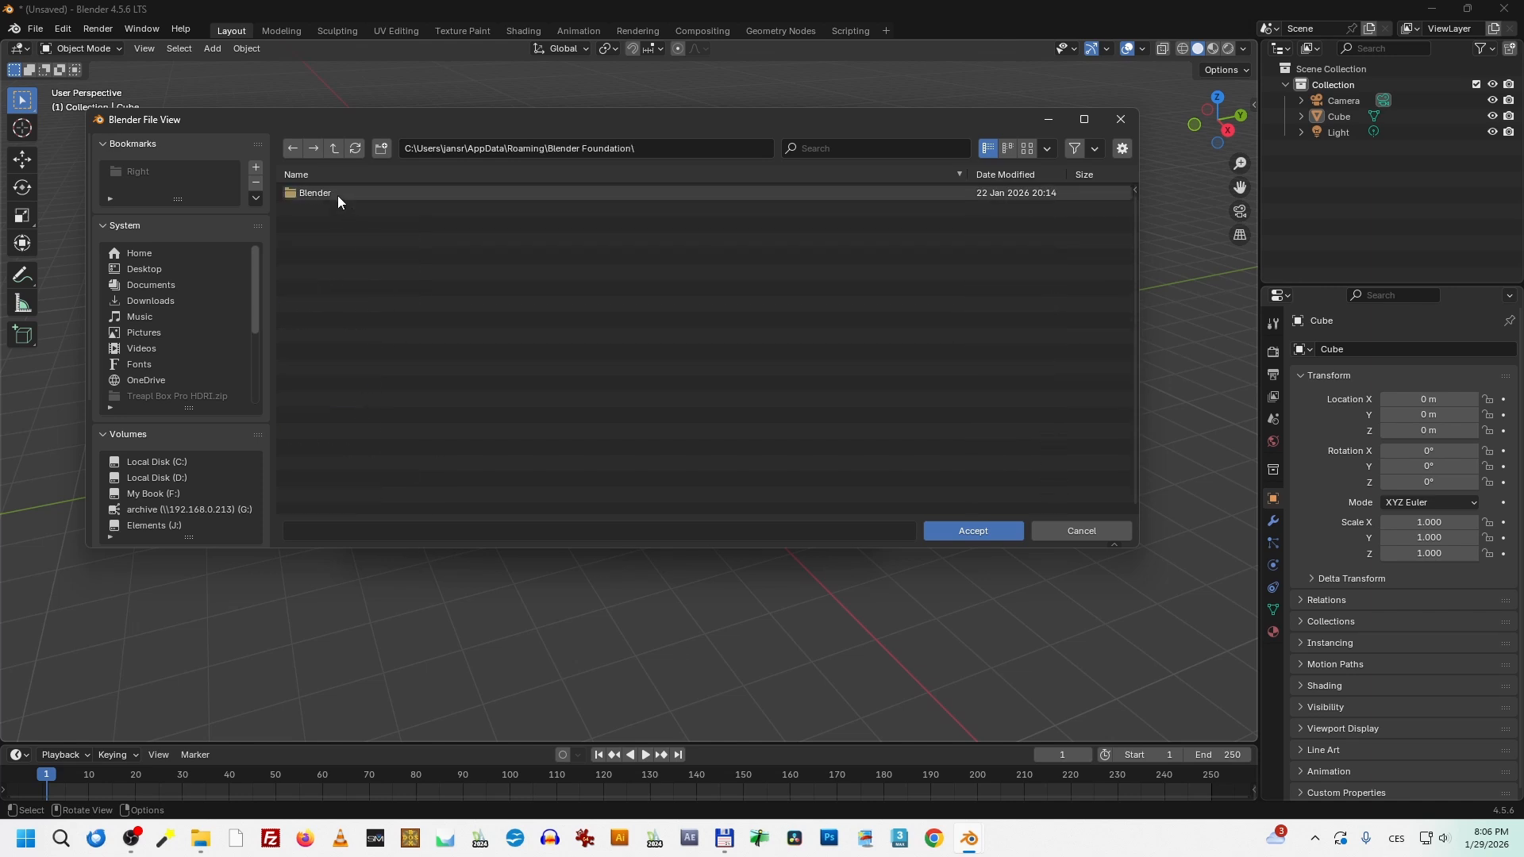
# Step: Set the User Library path to the Blender\4.5\extensions\user_default\treaplbox\assets folder
pyautogui.click(336, 195)
pyautogui.click(332, 193)
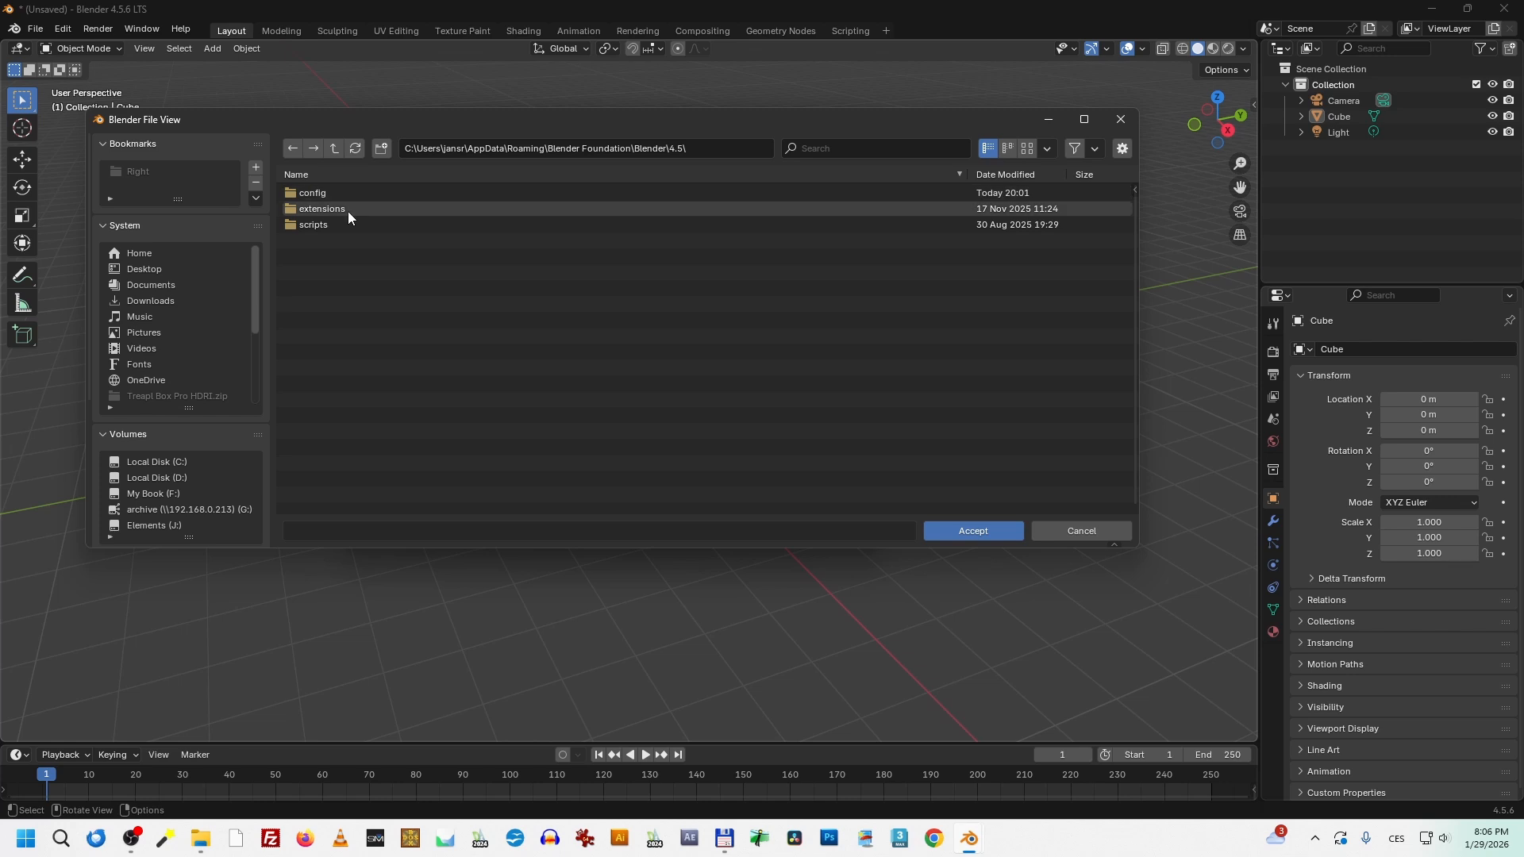
pyautogui.click(349, 209)
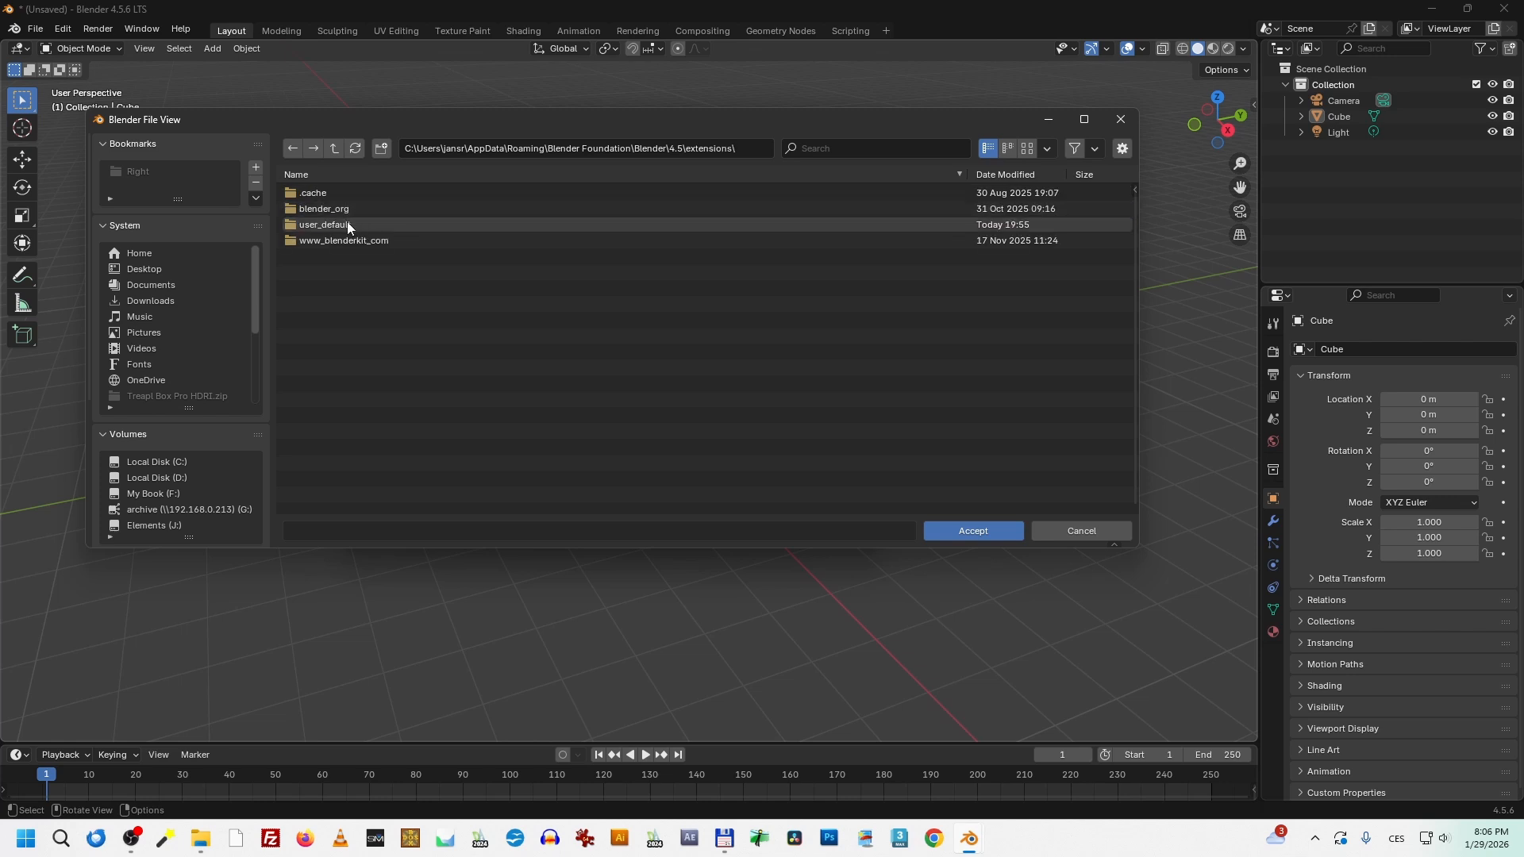
pyautogui.click(345, 224)
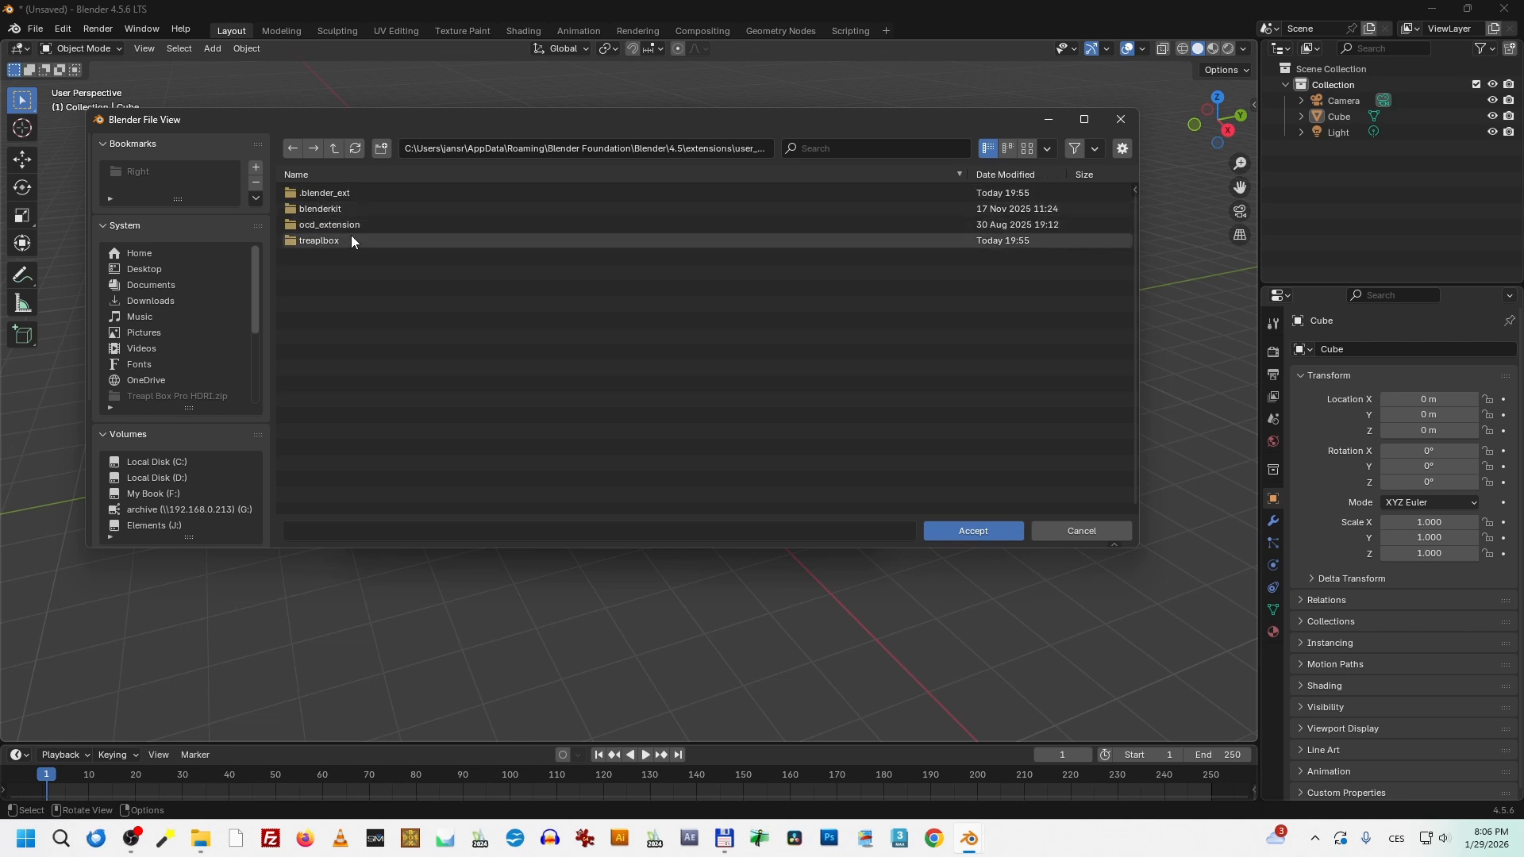
pyautogui.click(347, 239)
pyautogui.click(357, 225)
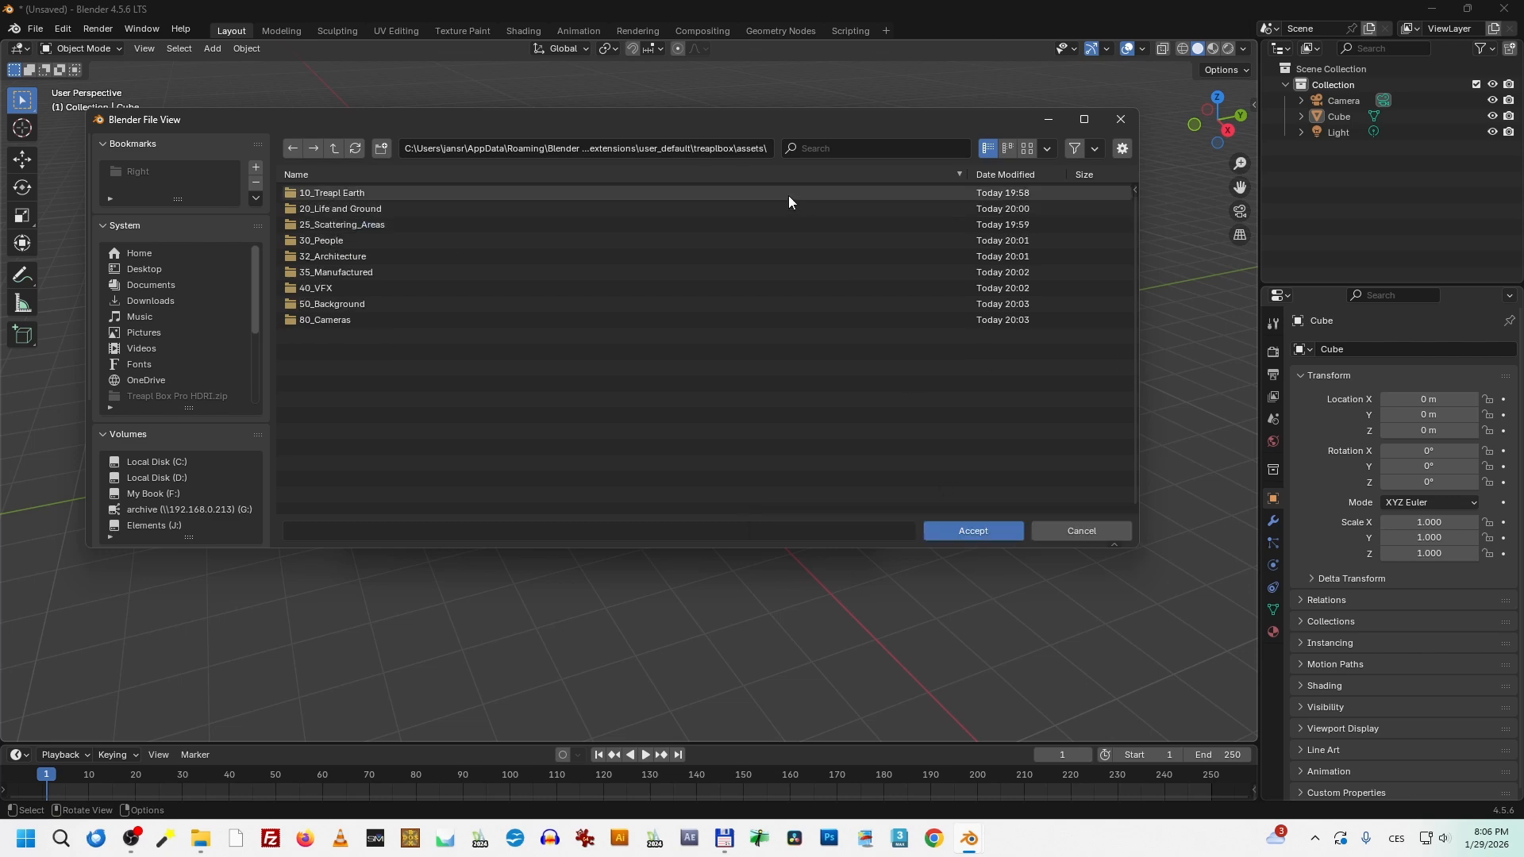
pyautogui.click(947, 526)
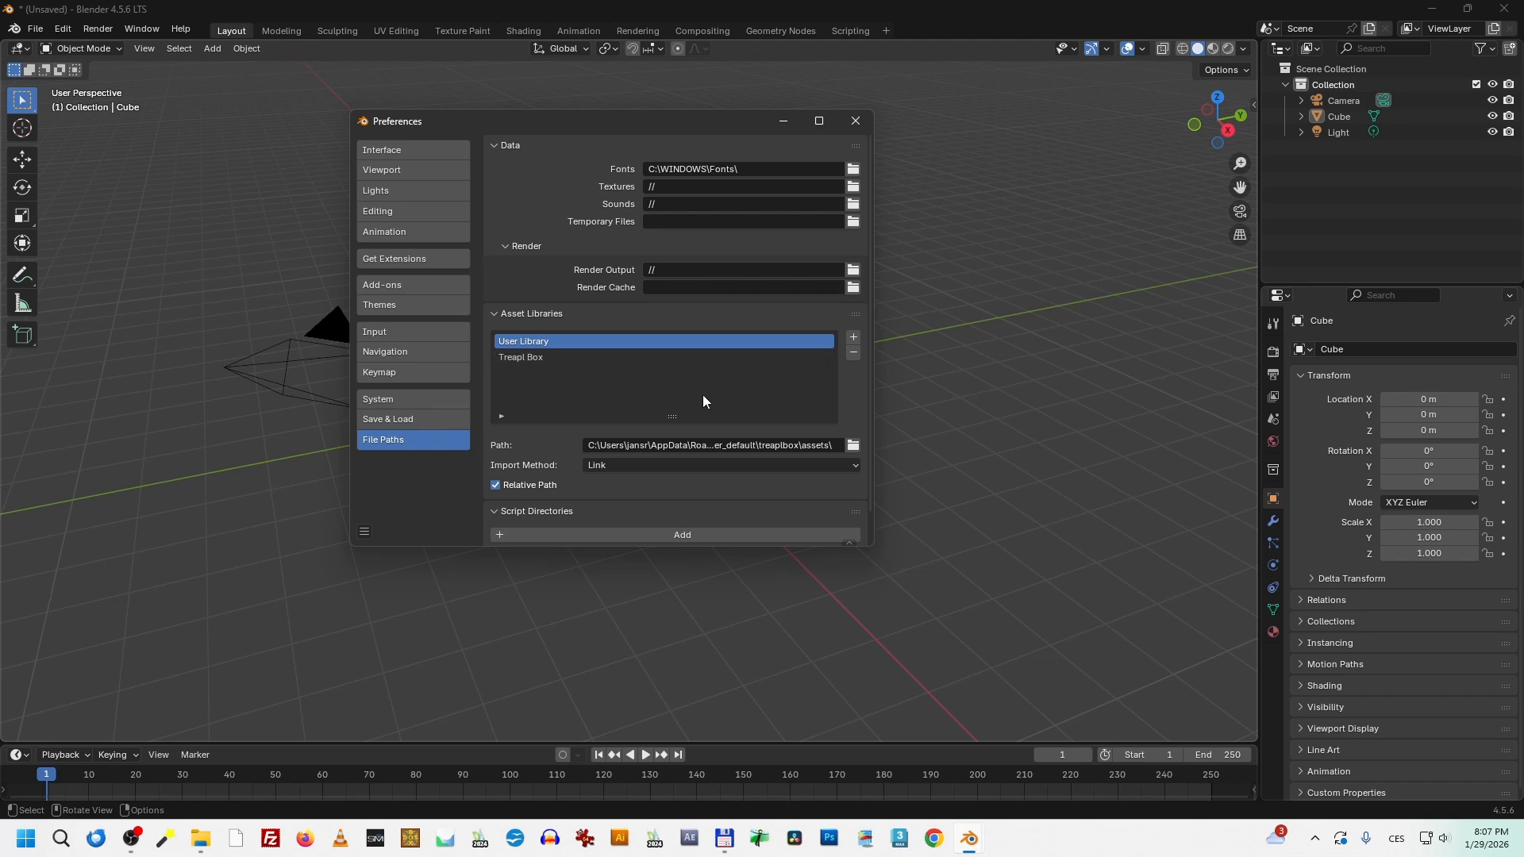
# Step: Set the Treapl Box library's path to the same user_default\treaplbox\assets folder and close the Preferences
pyautogui.click(570, 358)
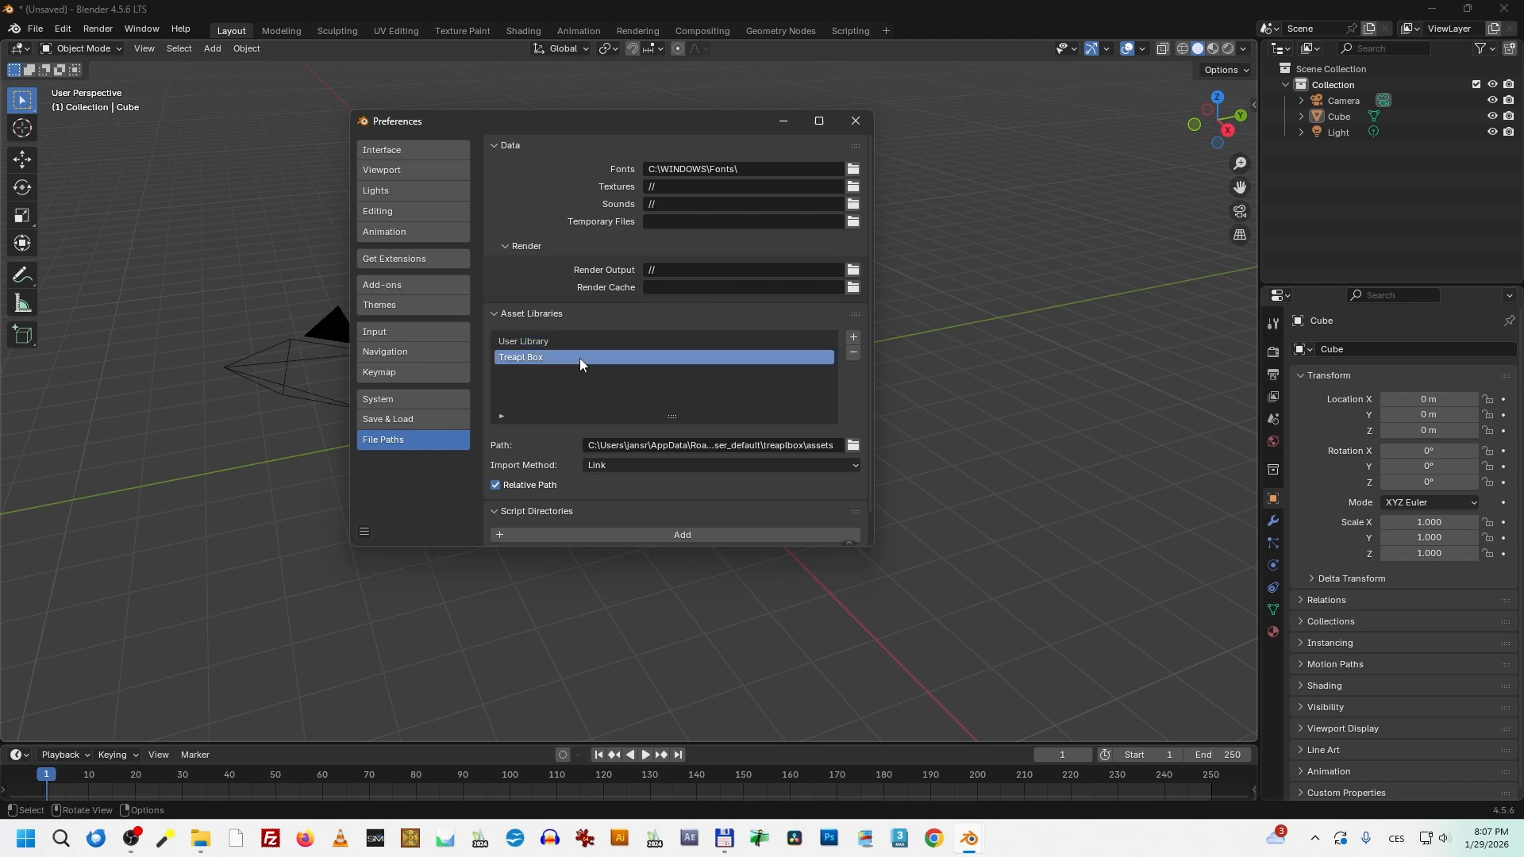
pyautogui.click(839, 447)
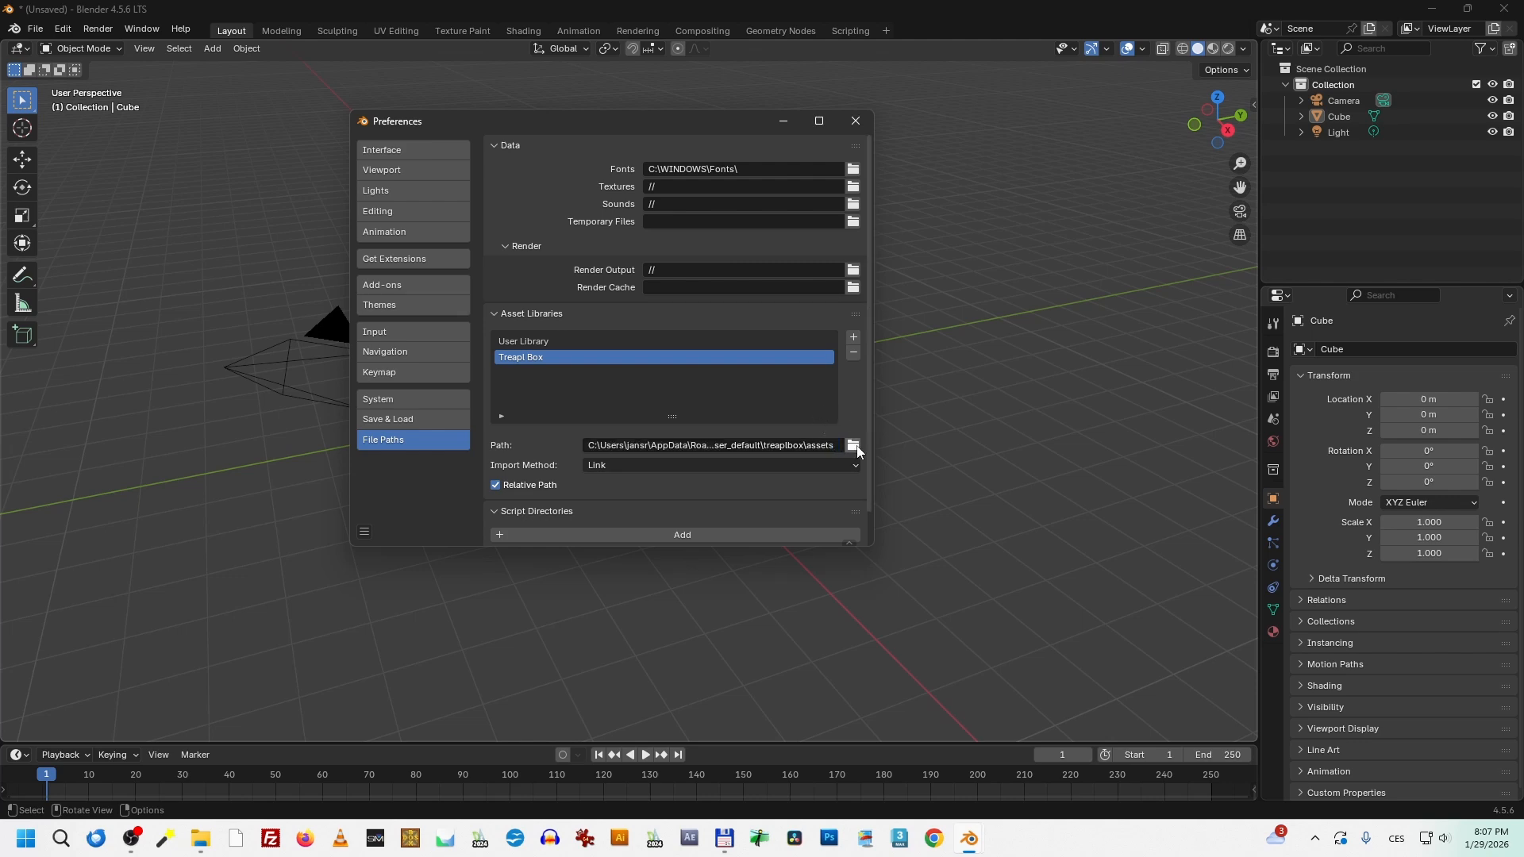
pyautogui.click(854, 446)
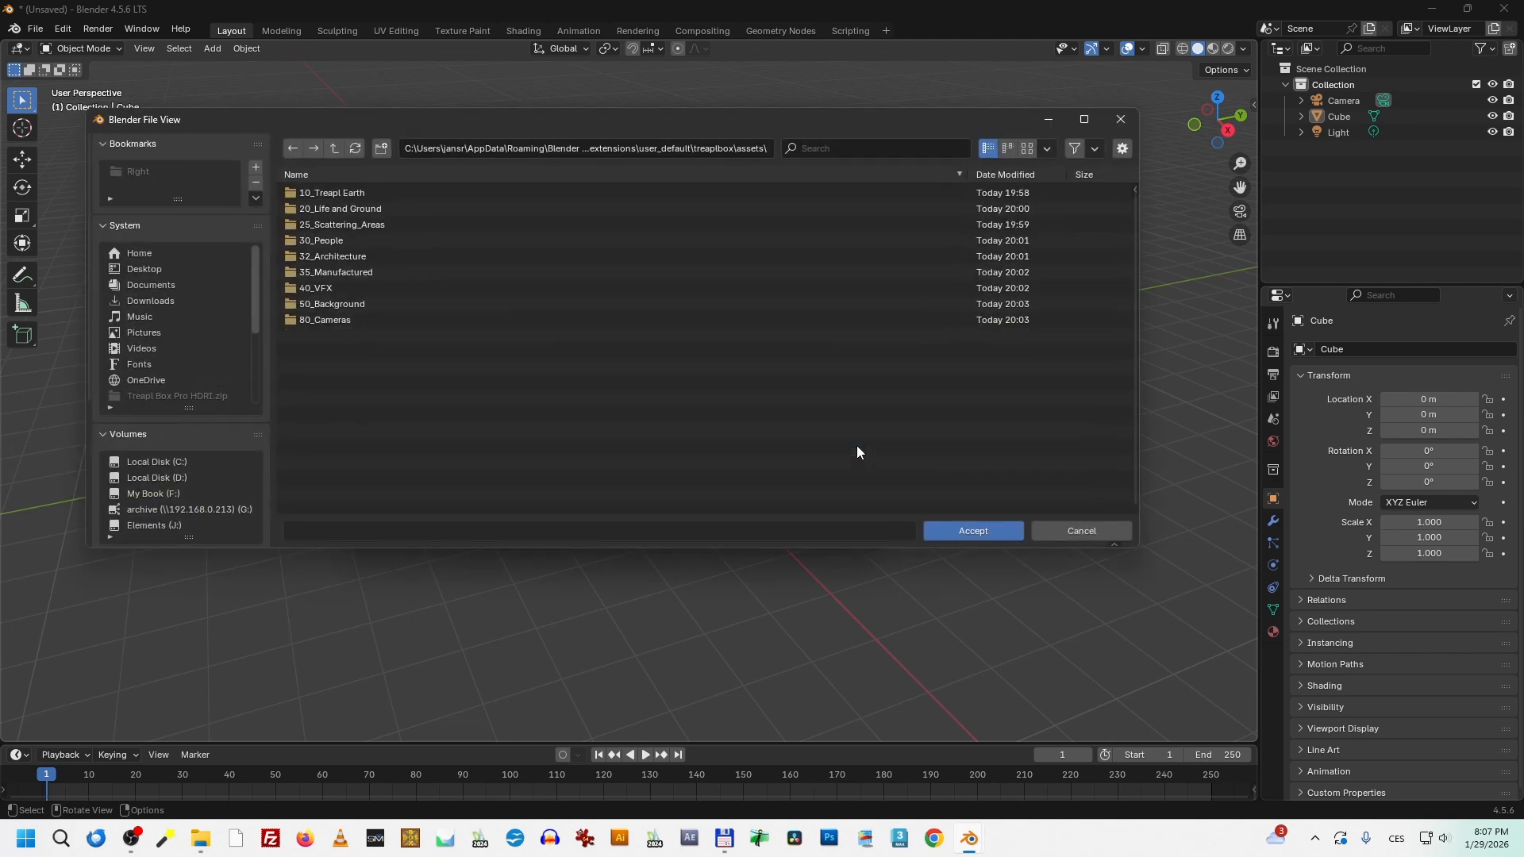
pyautogui.click(337, 151)
pyautogui.doubleClick(362, 224)
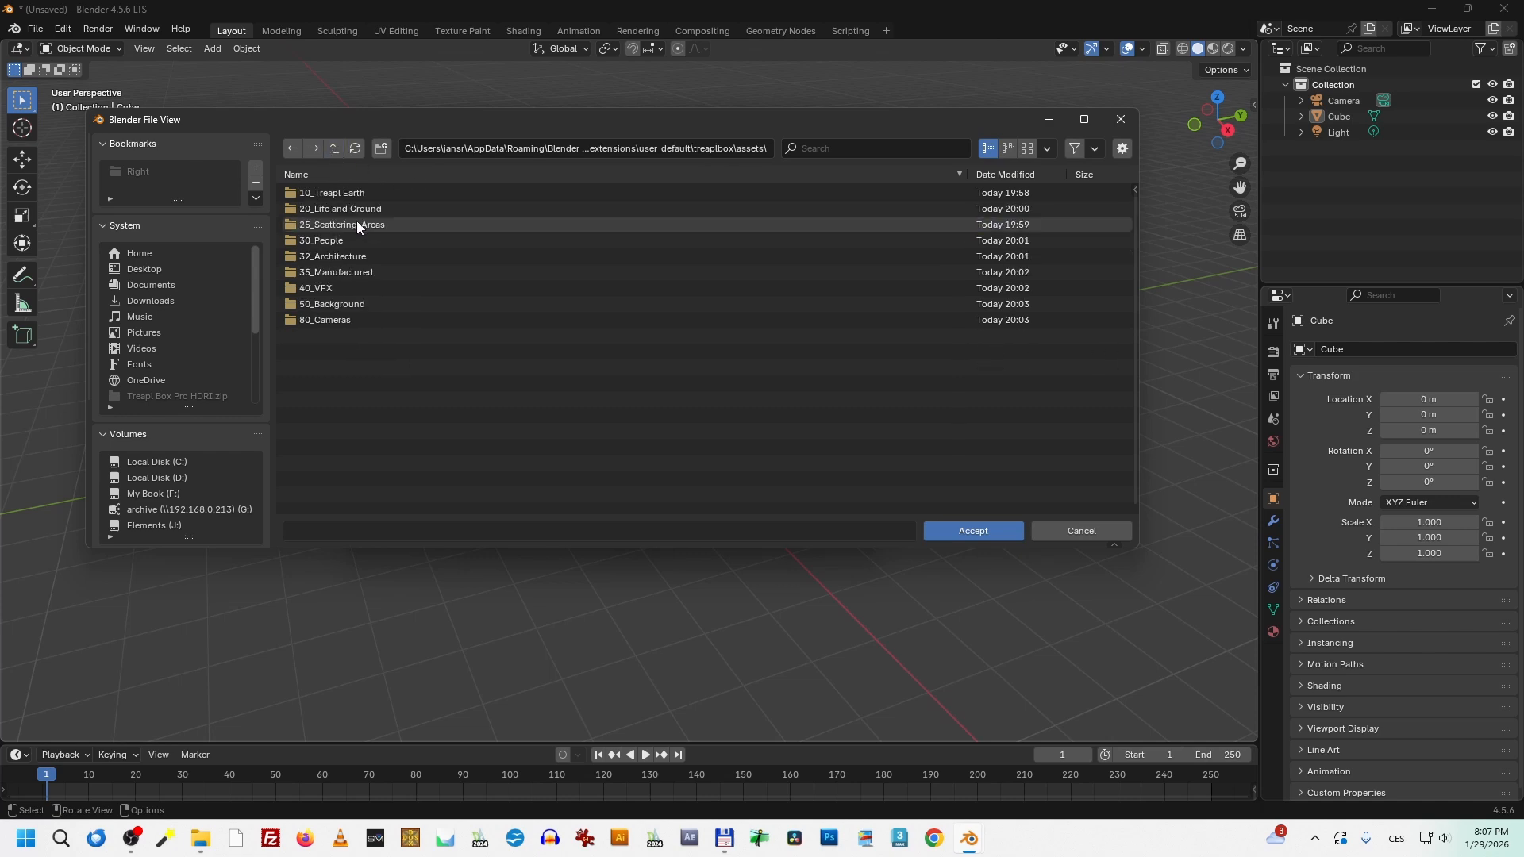
pyautogui.click(952, 530)
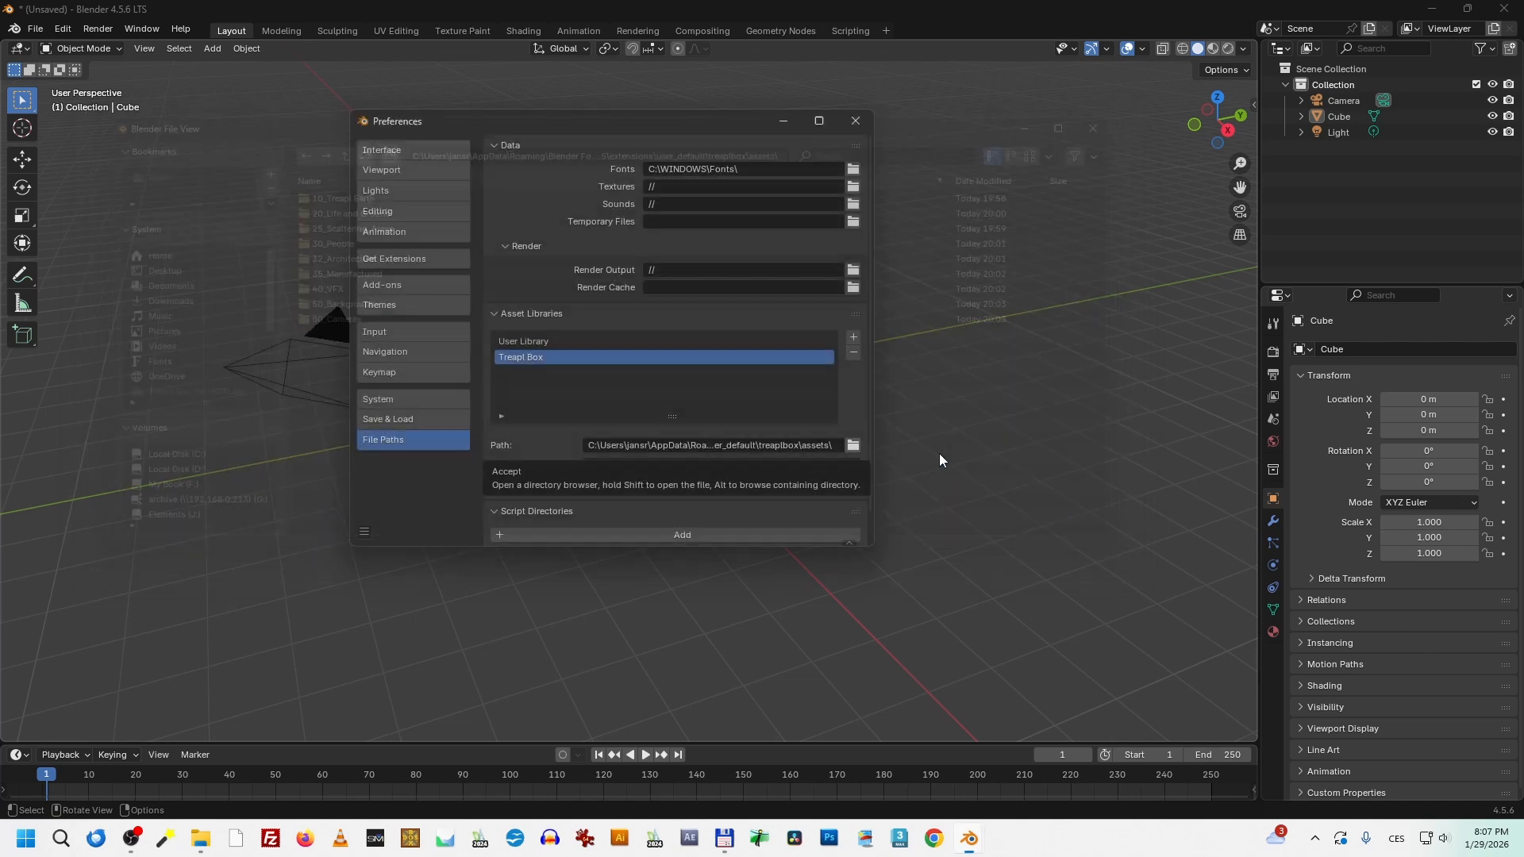
pyautogui.click(856, 123)
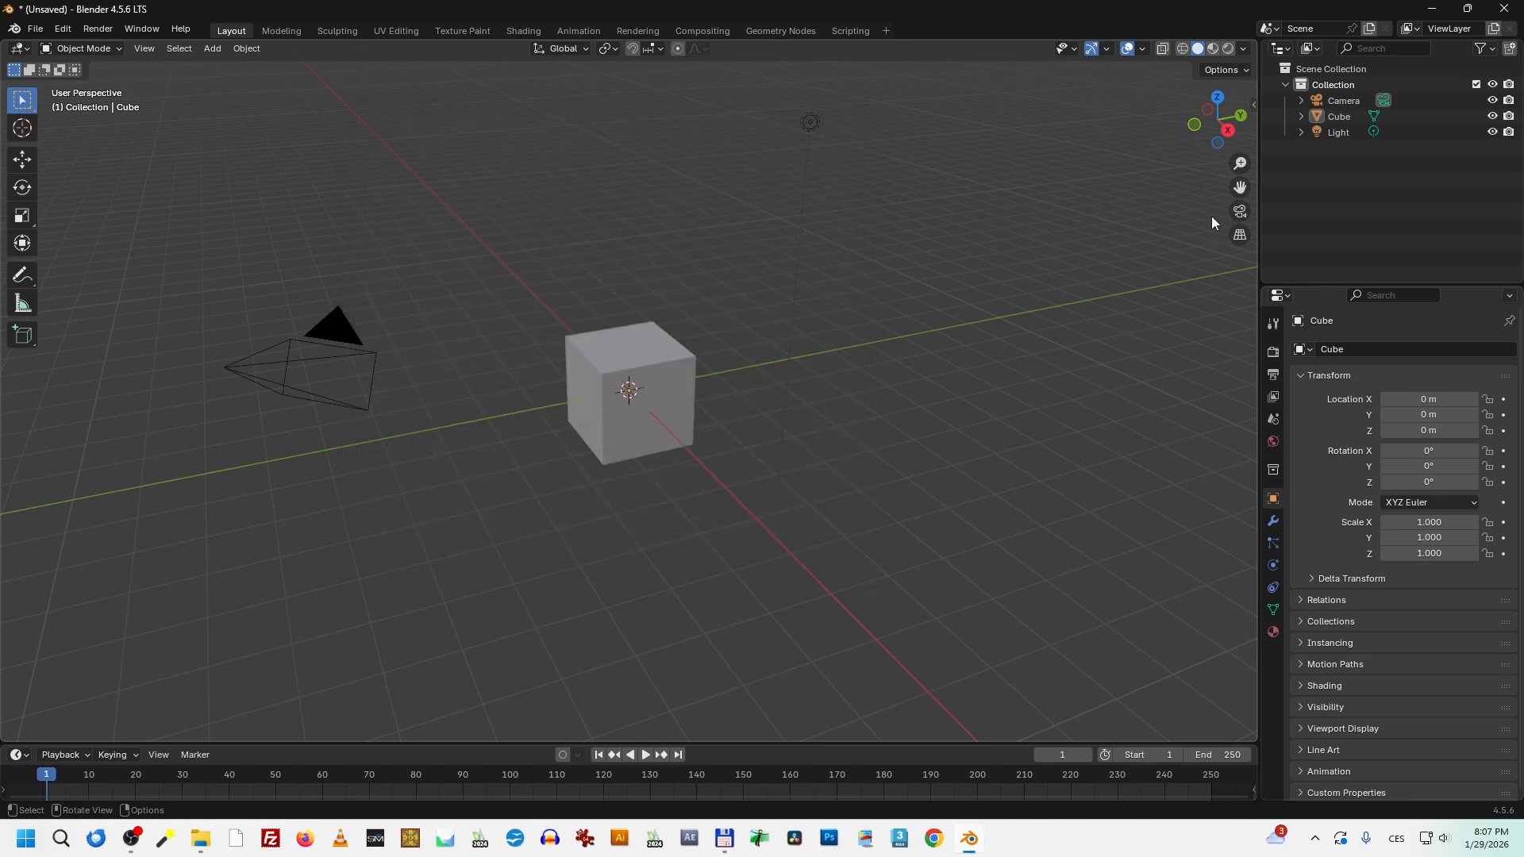
# Step: Display the TreaplBox terrain assets in the viewport sidebar and delete all default objects from the scene
pyautogui.press('n')
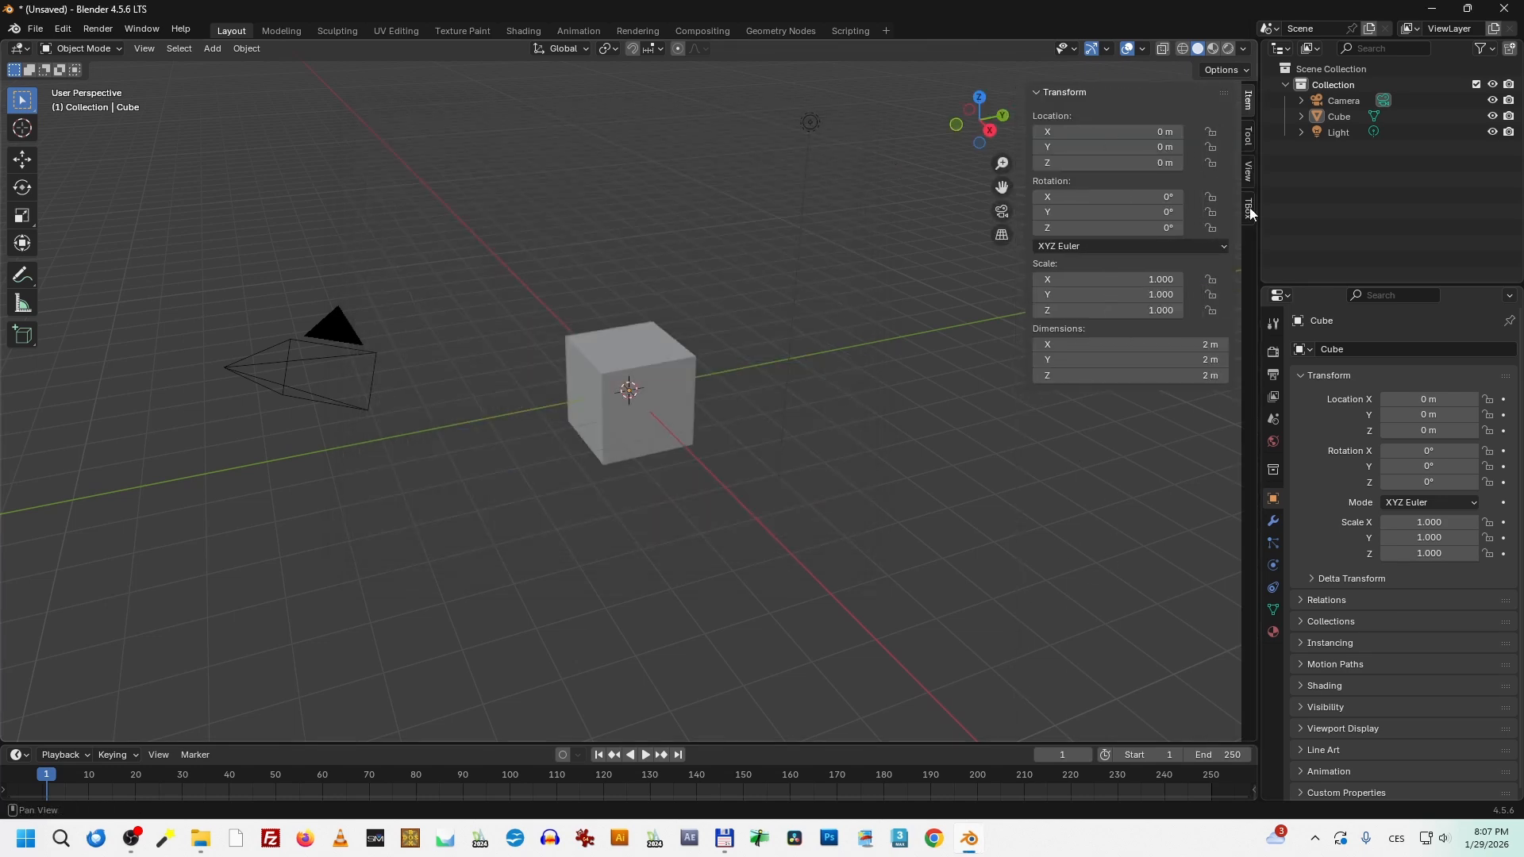
pyautogui.click(1249, 210)
pyautogui.click(1140, 151)
pyautogui.scroll(-2, 585, 342)
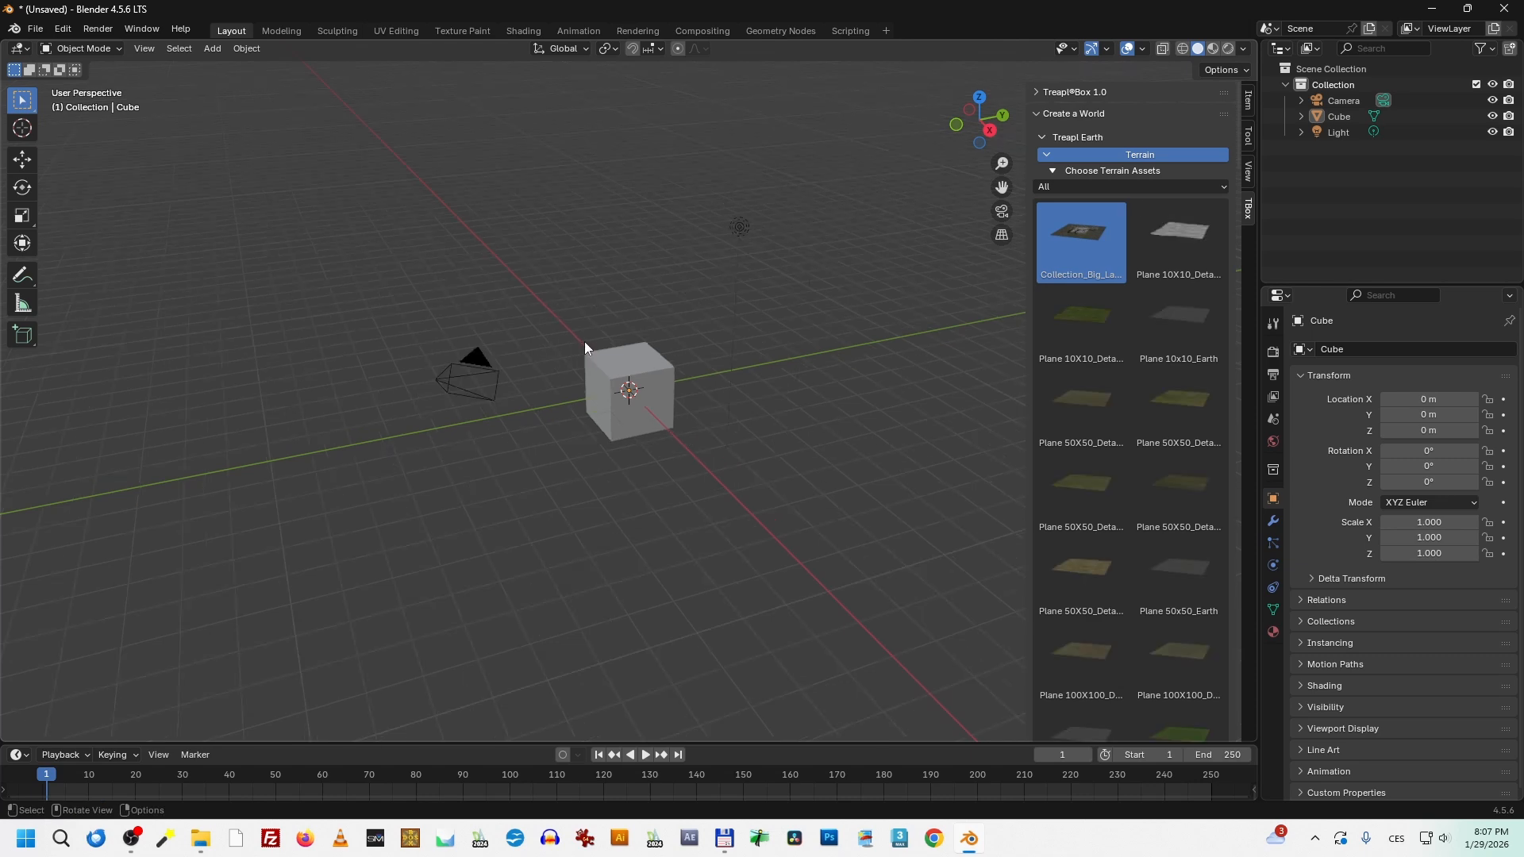
pyautogui.press('a')
pyautogui.press('Delete')
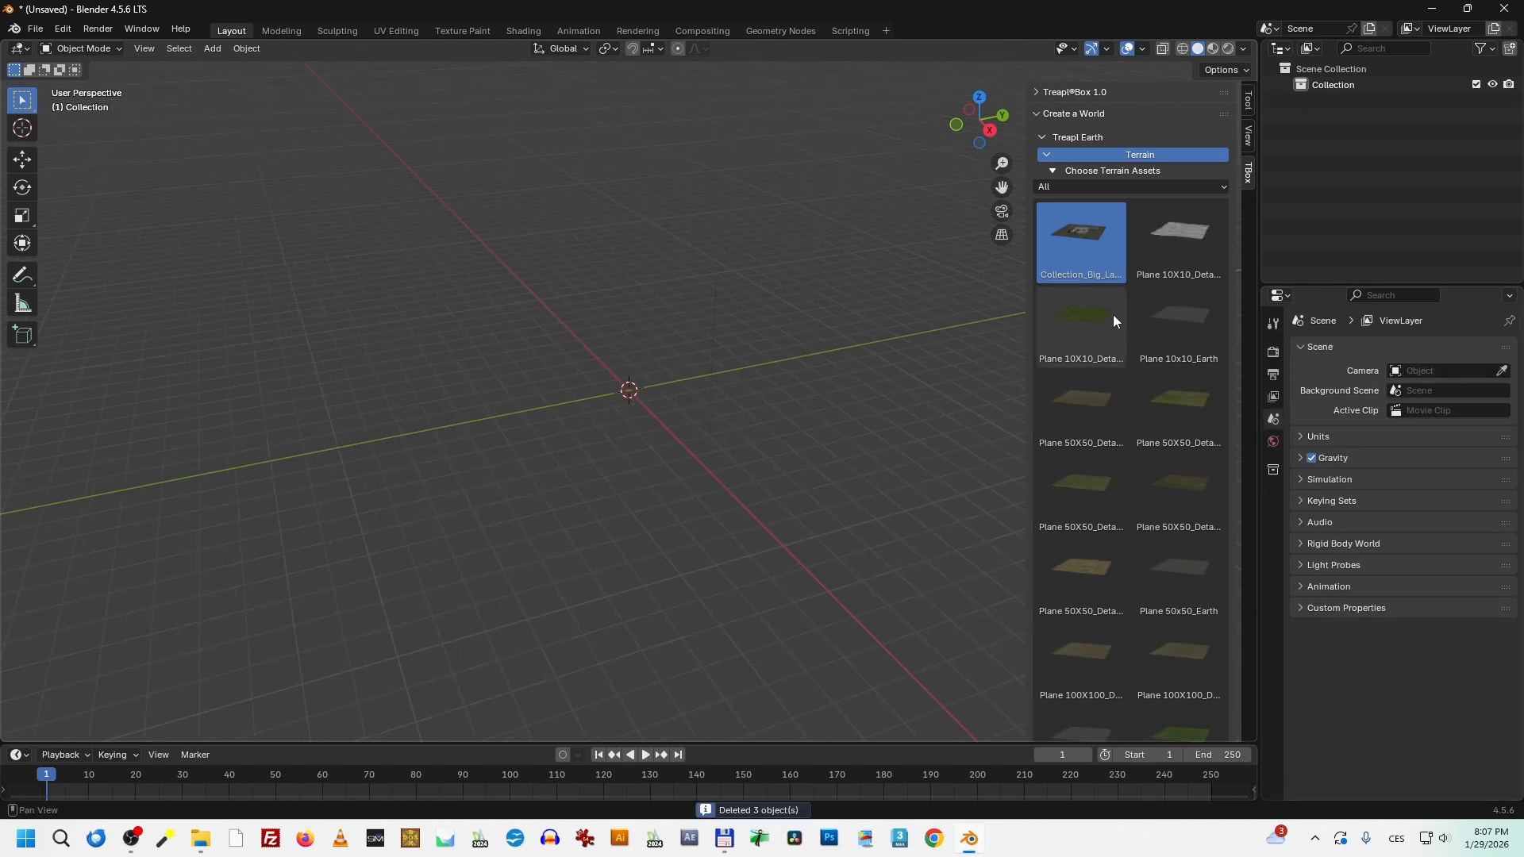
# Step: Add the Plane 10X10_Detail_Earth terrain near the origin and show the viewport in Material Preview shading
pyautogui.click(1194, 238)
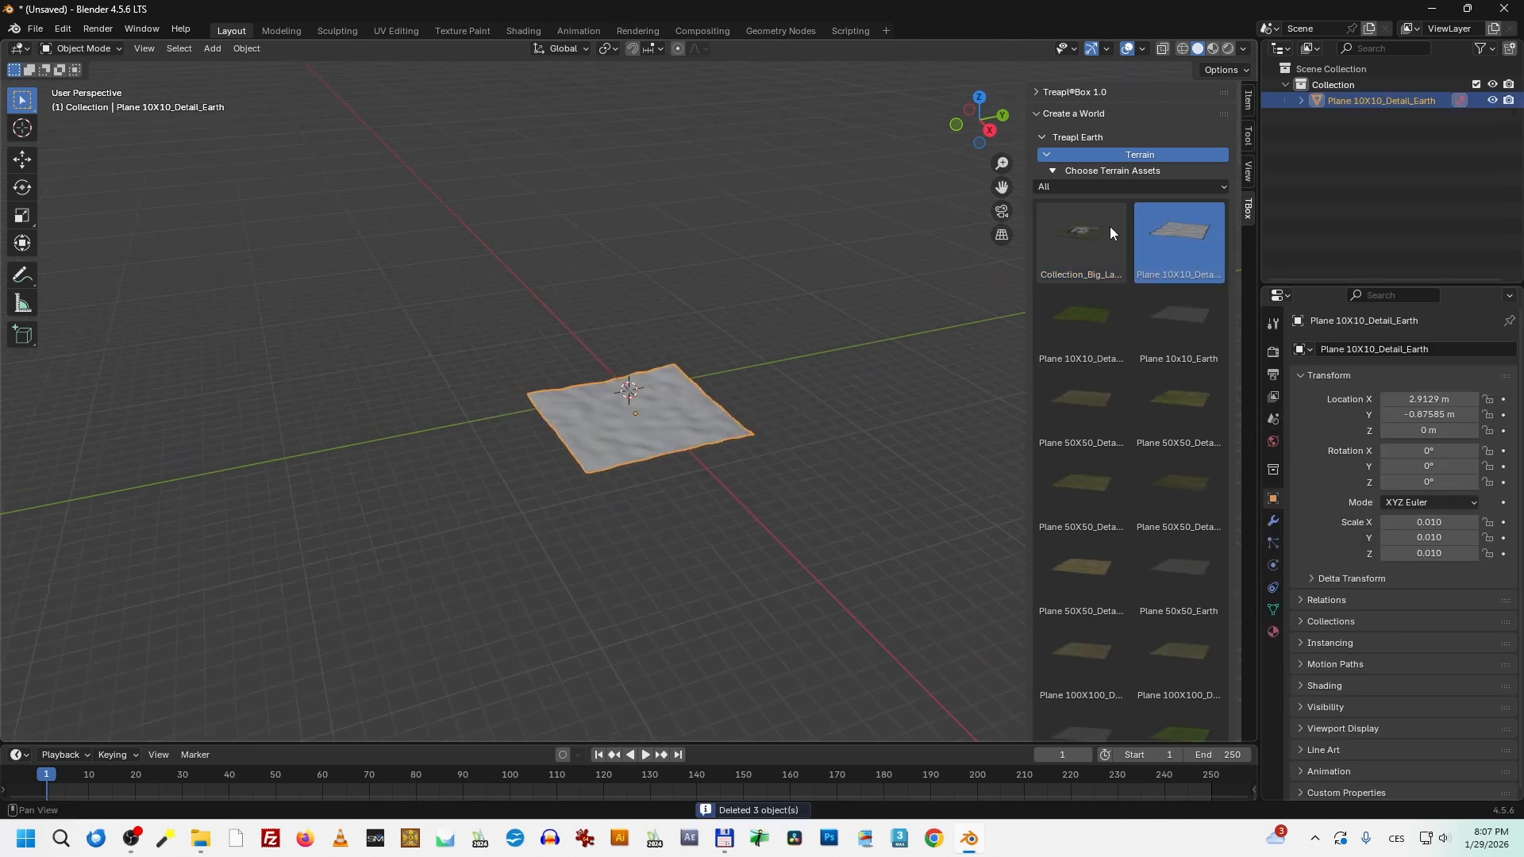
pyautogui.click(1213, 48)
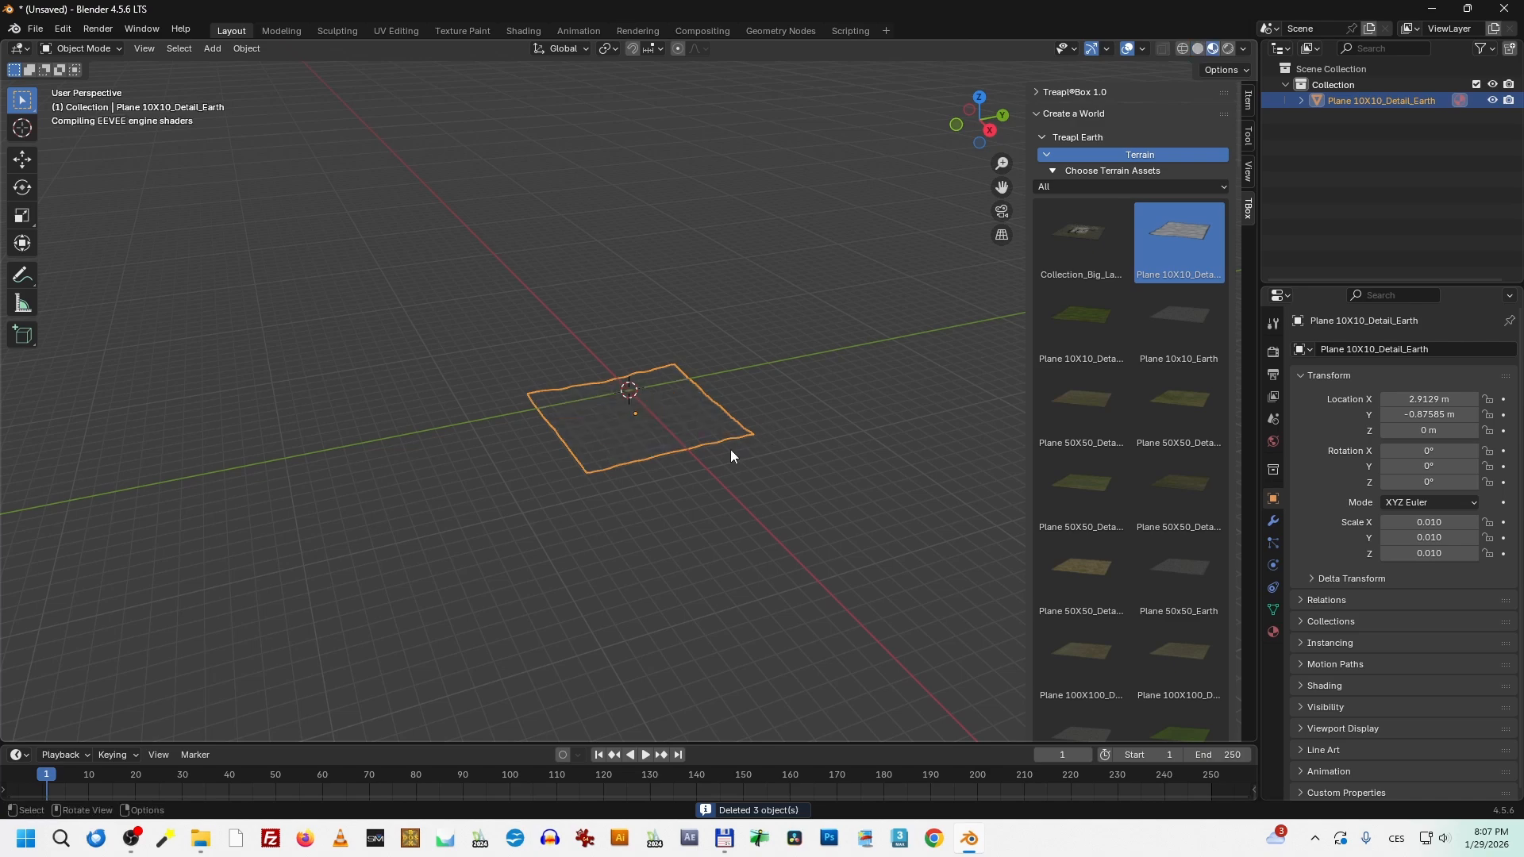
pyautogui.scroll(5, 724, 451)
pyautogui.moveTo(829, 363); pyautogui.dragTo(830, 431, button='middle')
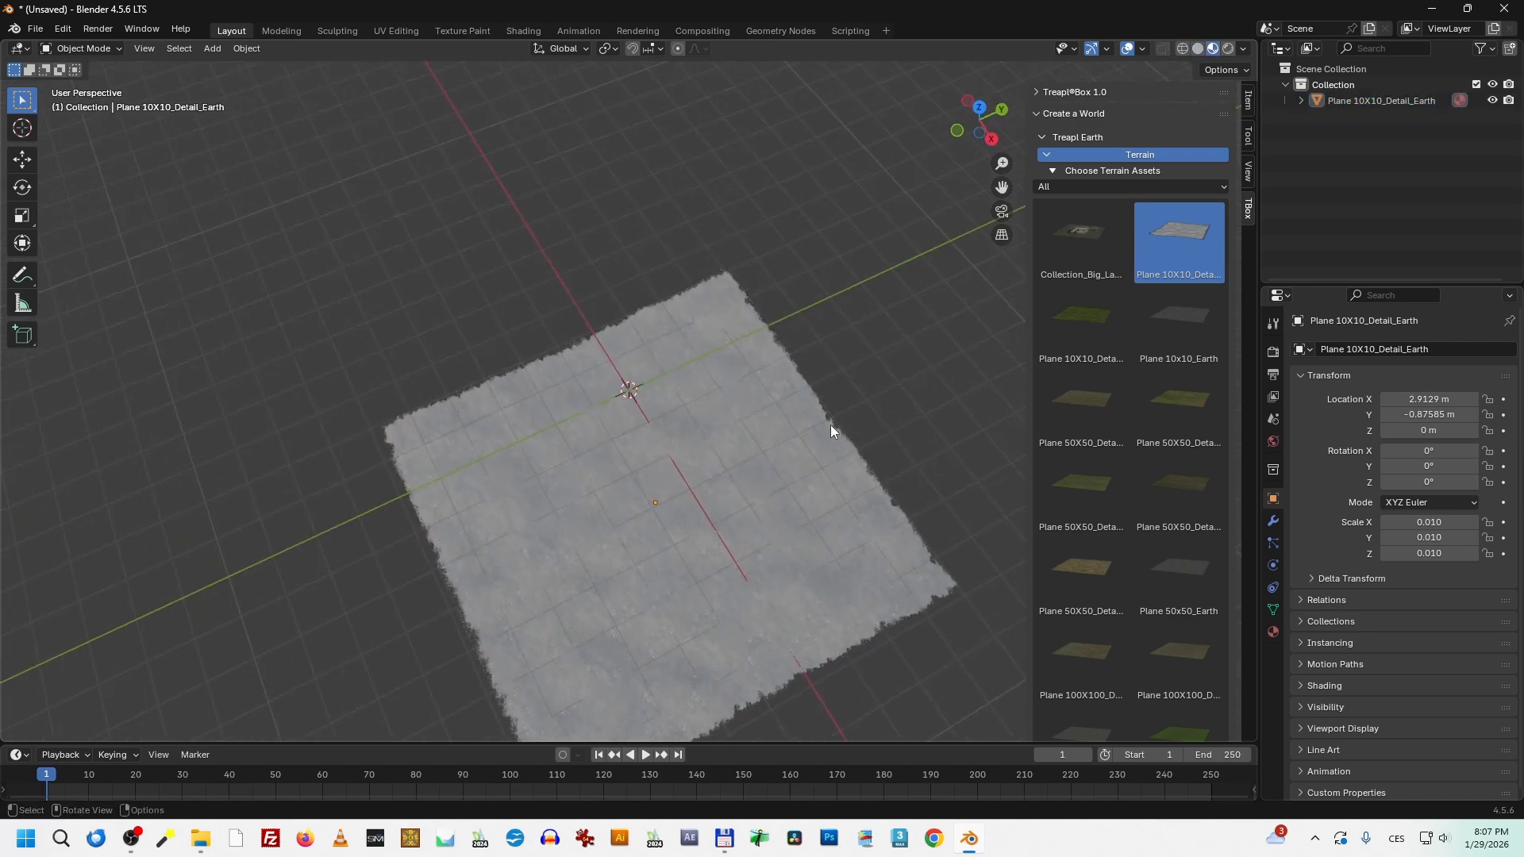
# Step: Add the Plane 50X50_Detail_GrassE terrain and move it along the Y axis to about -33 m
pyautogui.click(1141, 500)
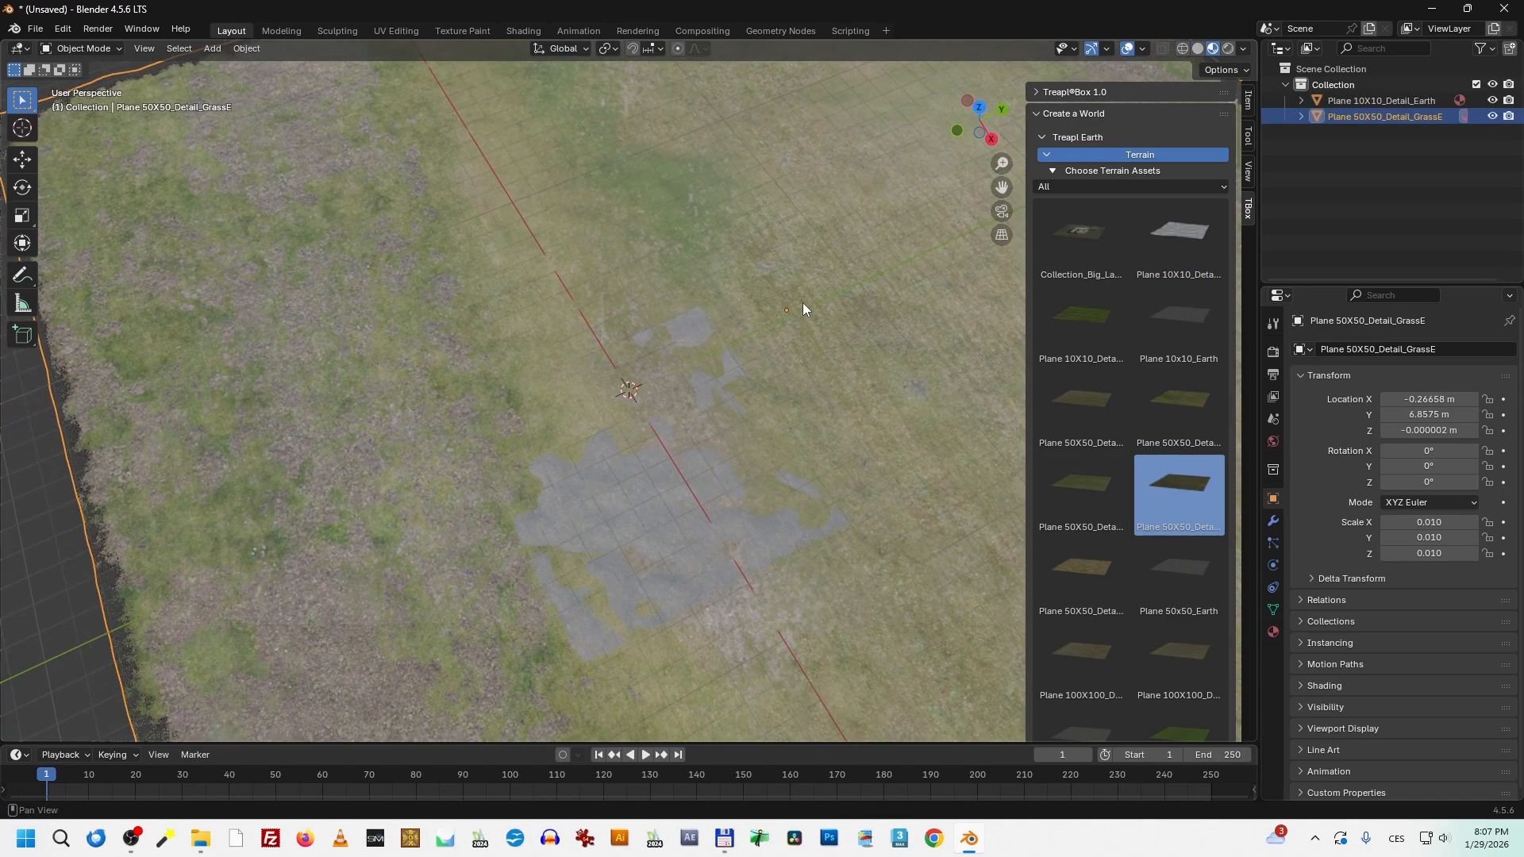
pyautogui.click(803, 304)
pyautogui.scroll(-4, 787, 316)
pyautogui.click(23, 160)
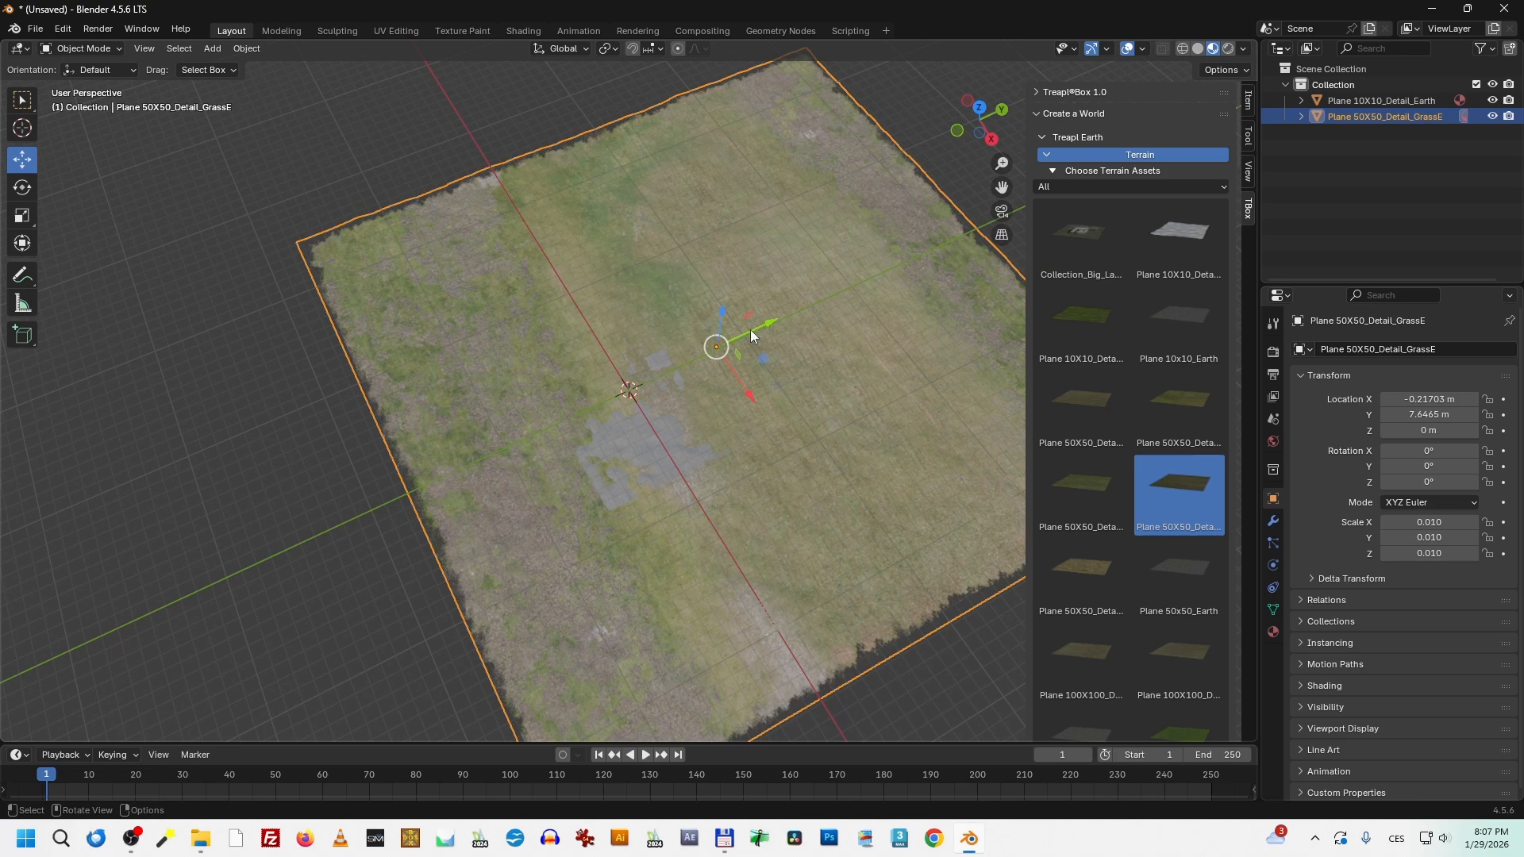
pyautogui.moveTo(750, 330); pyautogui.dragTo(362, 516)
# Step: Place the Plane 50x50_Earth terrain beyond the small plane, at about X 5 m and Y 36 m
pyautogui.click(1150, 565)
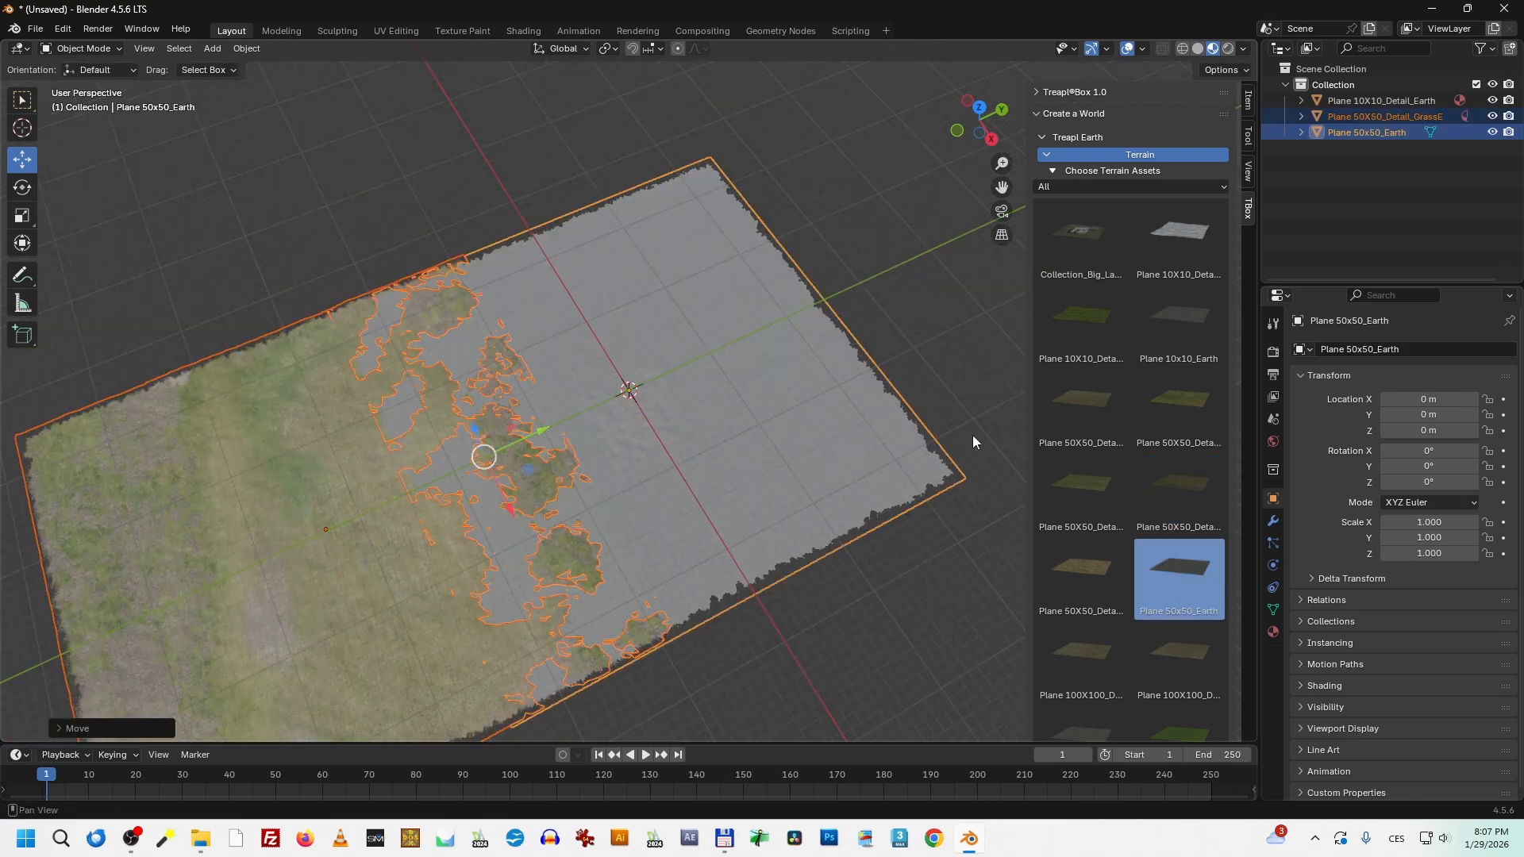
pyautogui.click(923, 301)
pyautogui.scroll(-3, 786, 389)
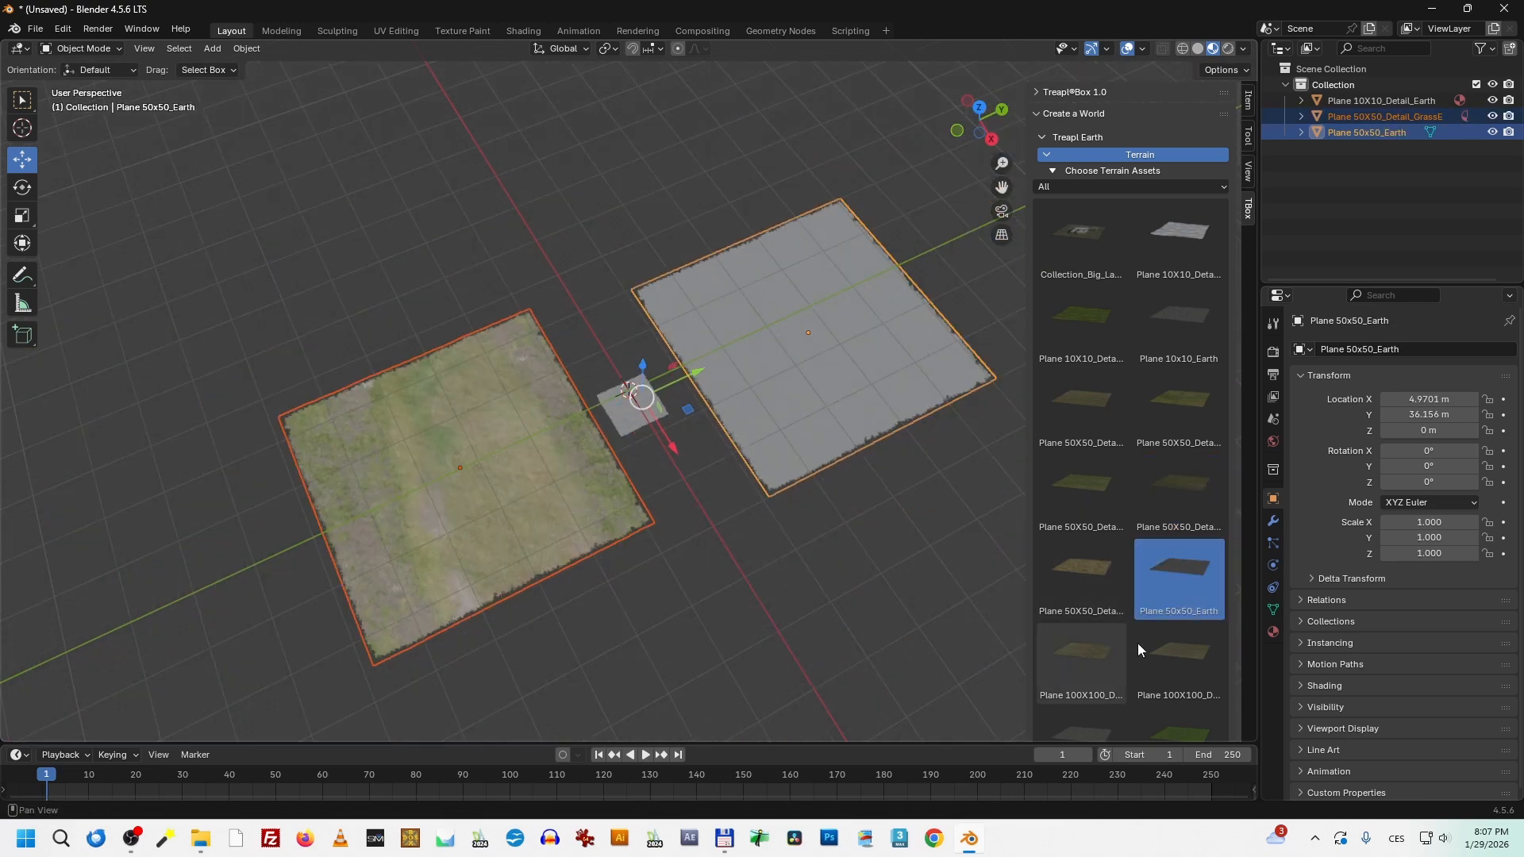
# Step: Add the Plane 100X100_Detail_GrassG terrain and move the selected terrains about 31 m along the X axis
pyautogui.click(1187, 661)
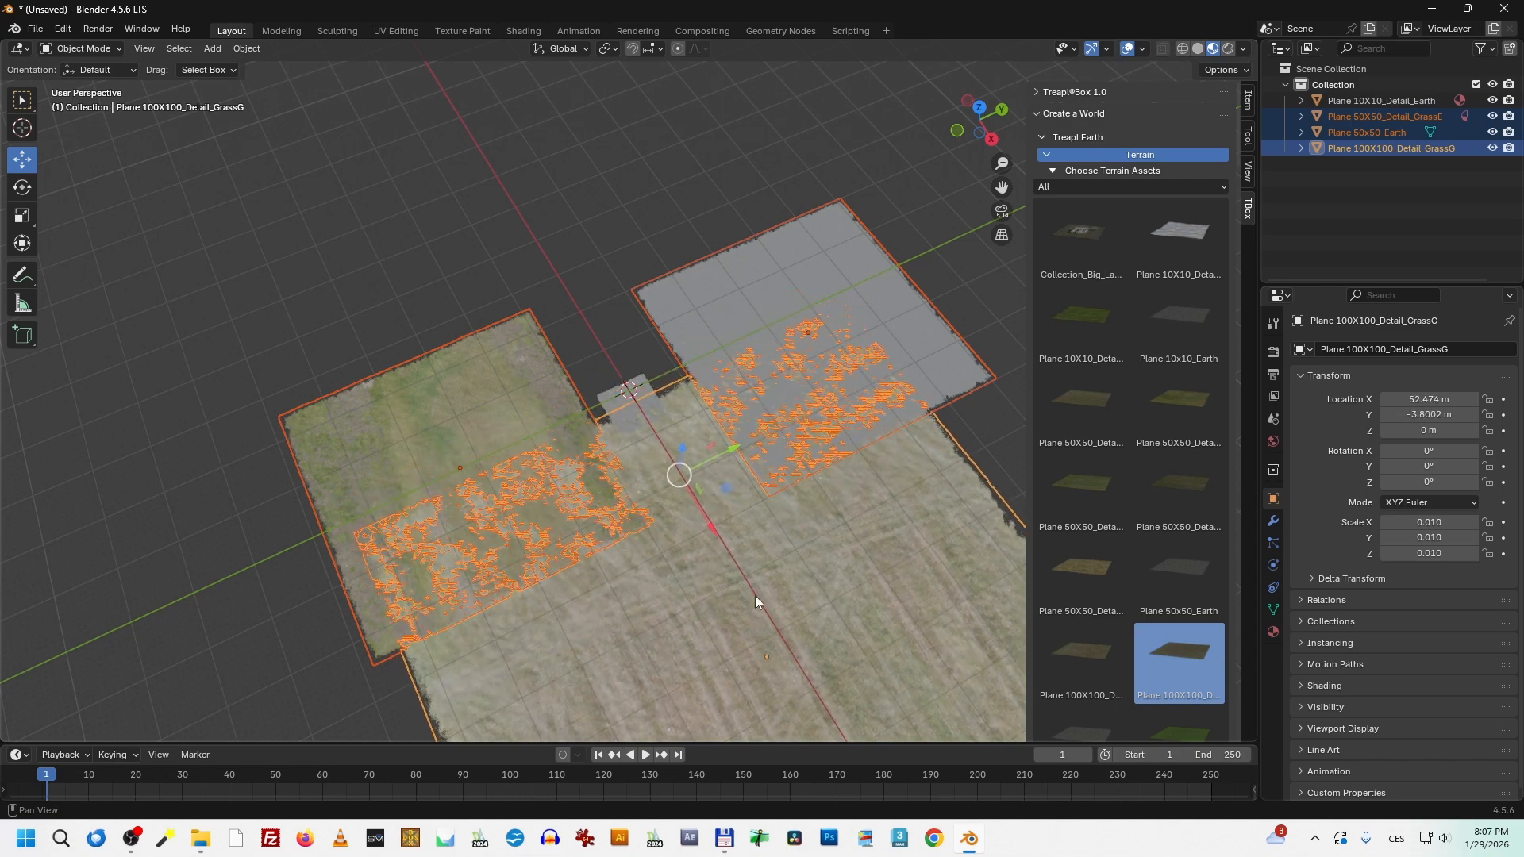
pyautogui.scroll(-3, 755, 601)
pyautogui.moveTo(698, 497); pyautogui.dragTo(761, 576)
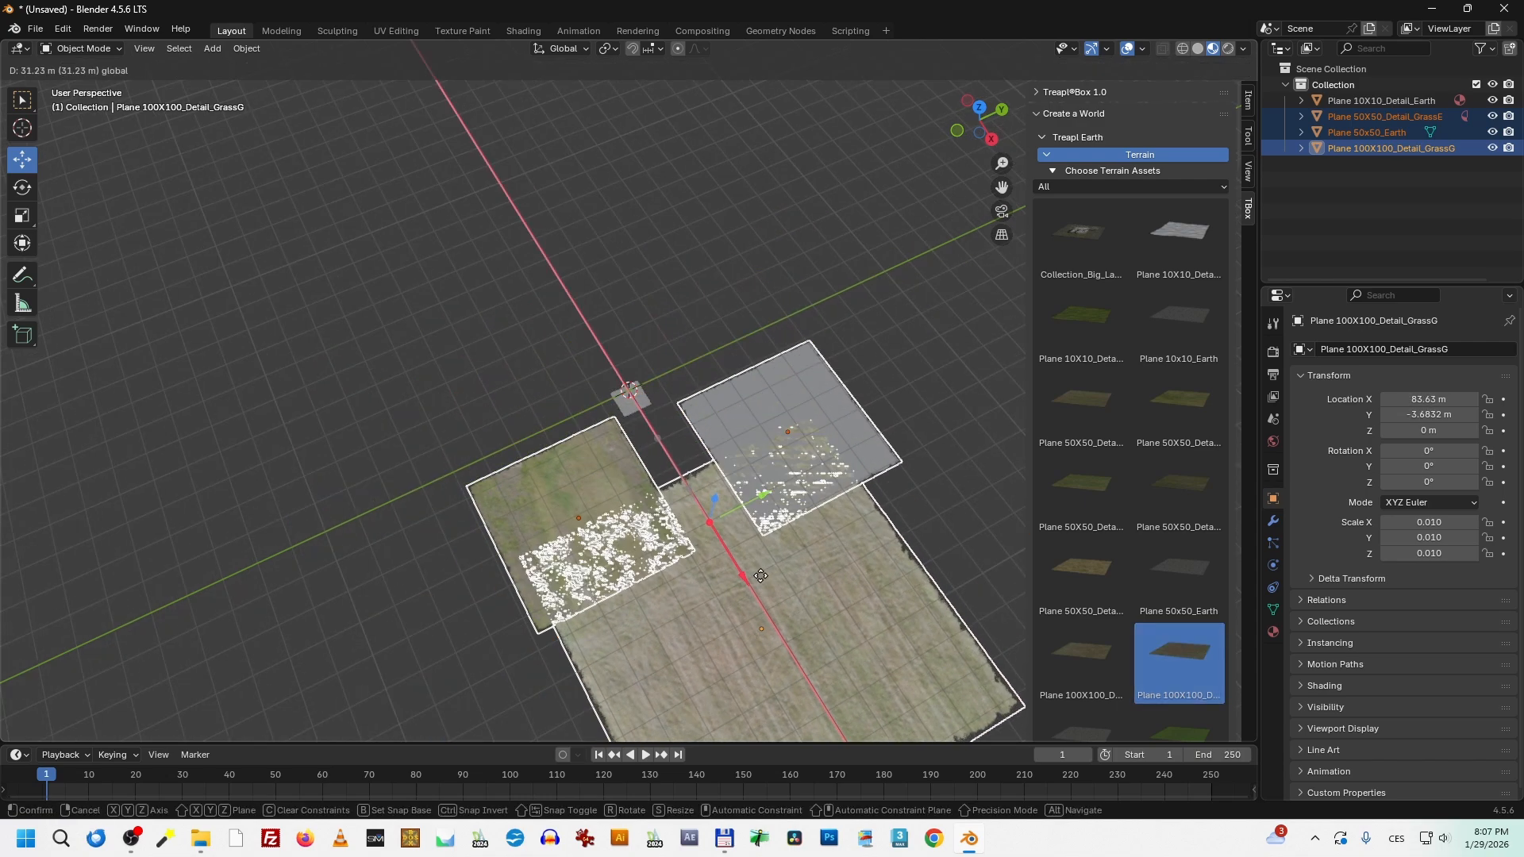
# Step: Move Plane 50x50_Earth back along X to about -0.4 m and Plane 50X50_Detail_GrassE to about 14 m
pyautogui.click(762, 419)
pyautogui.click(763, 417)
pyautogui.moveTo(822, 483); pyautogui.dragTo(759, 395)
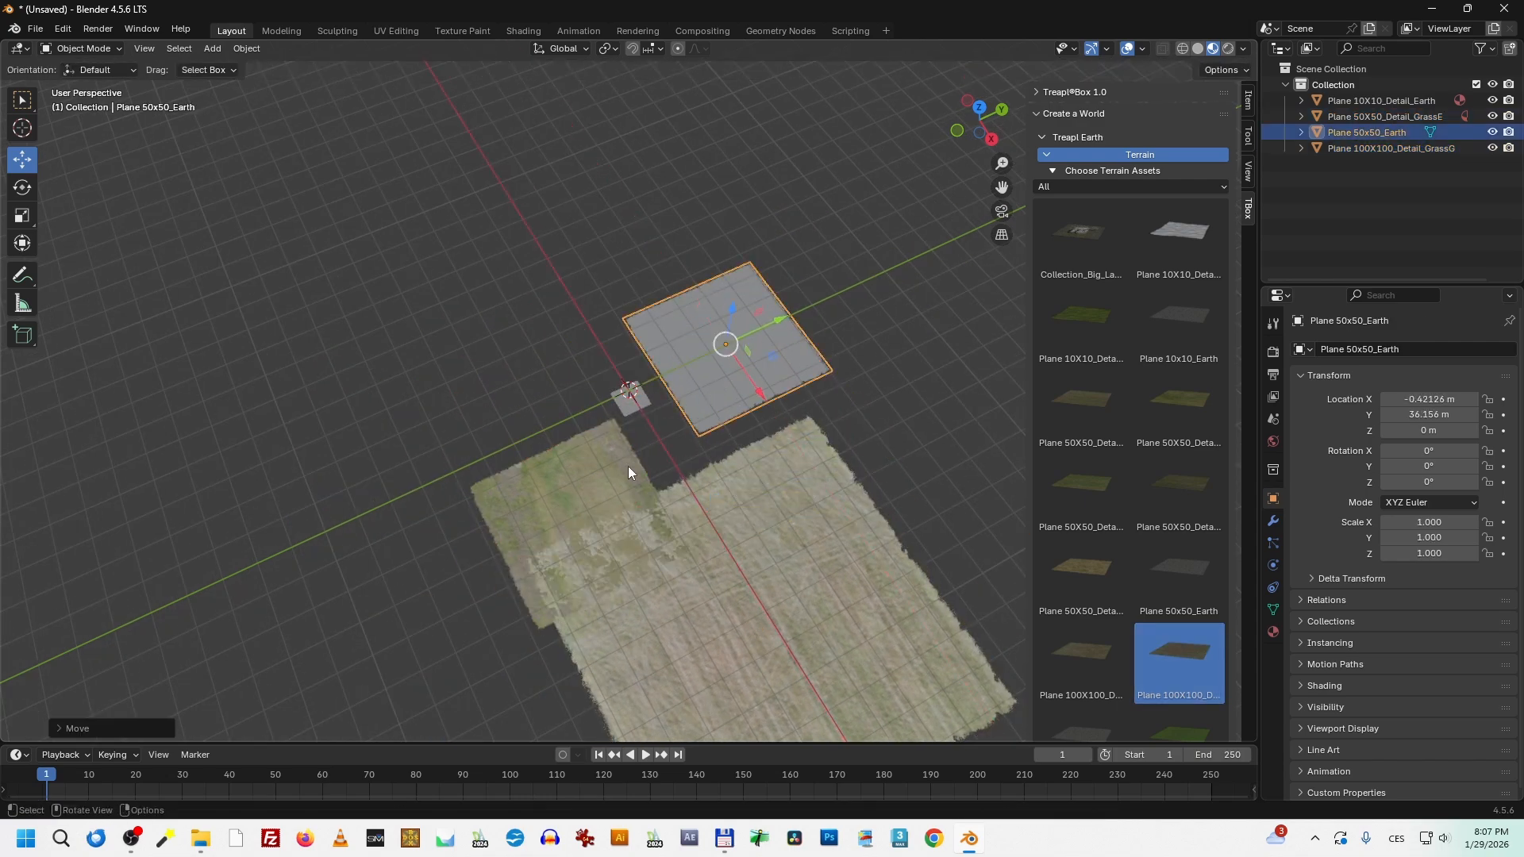
pyautogui.click(628, 467)
pyautogui.moveTo(603, 556); pyautogui.dragTo(579, 510)
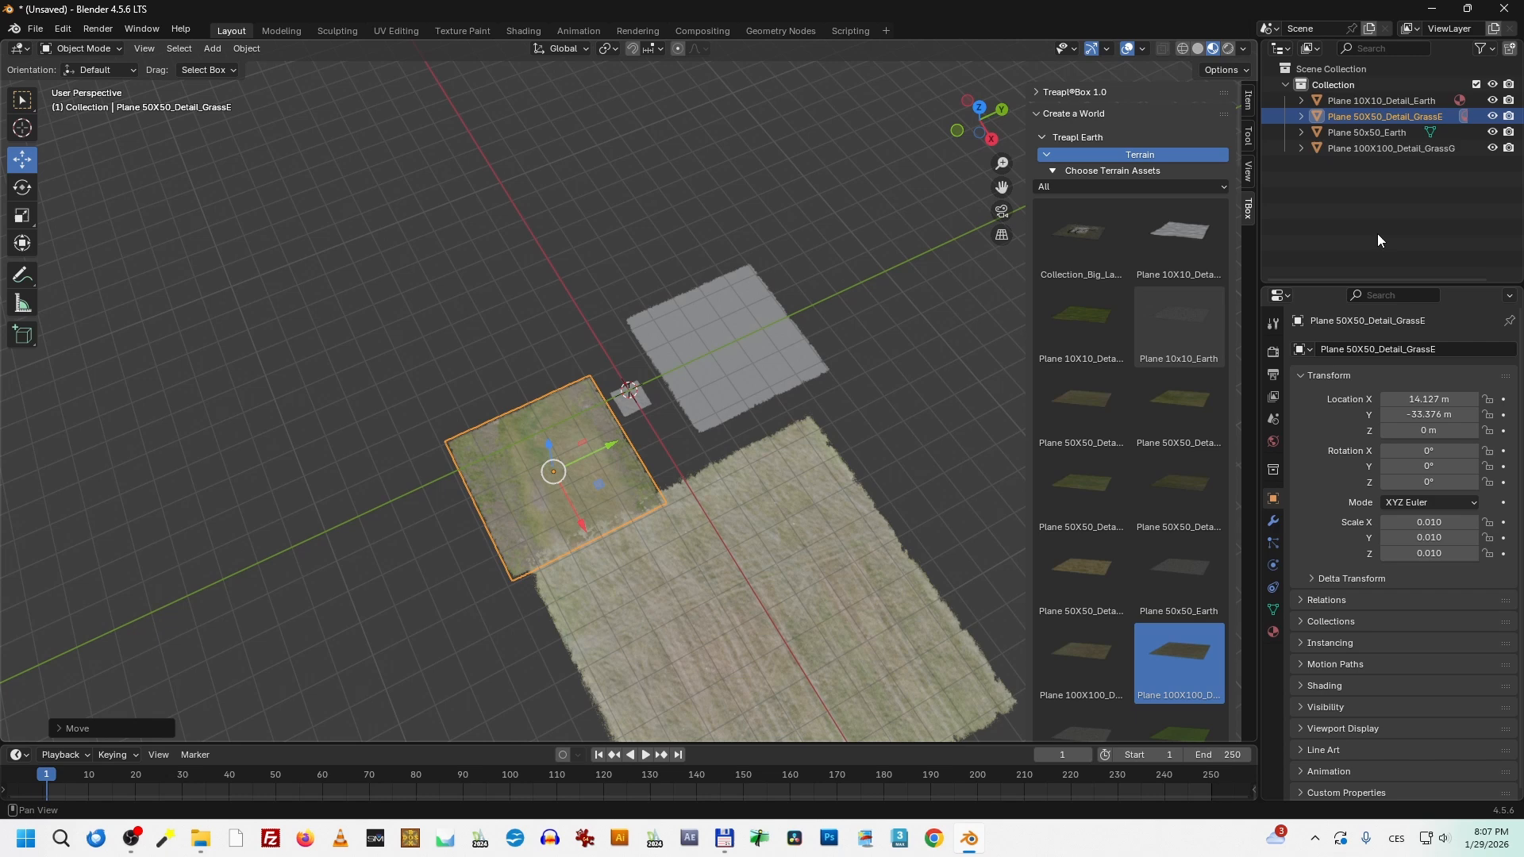
# Step: Filter the terrain assets to the Hills category, then collapse Terrain and expand the Mountains section
pyautogui.click(1180, 187)
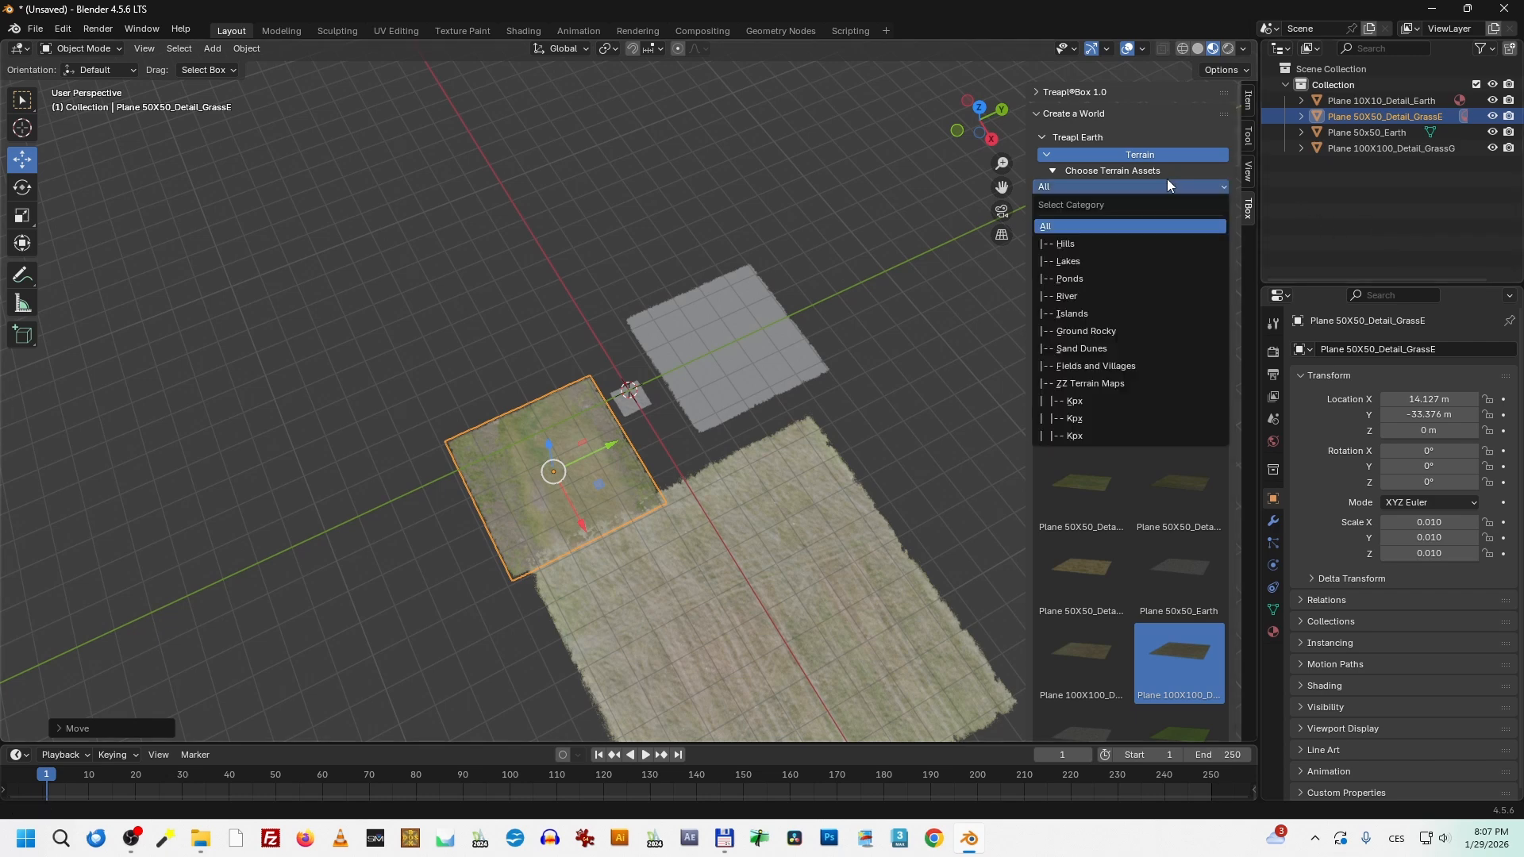
pyautogui.click(1102, 242)
pyautogui.click(1098, 185)
pyautogui.click(1098, 184)
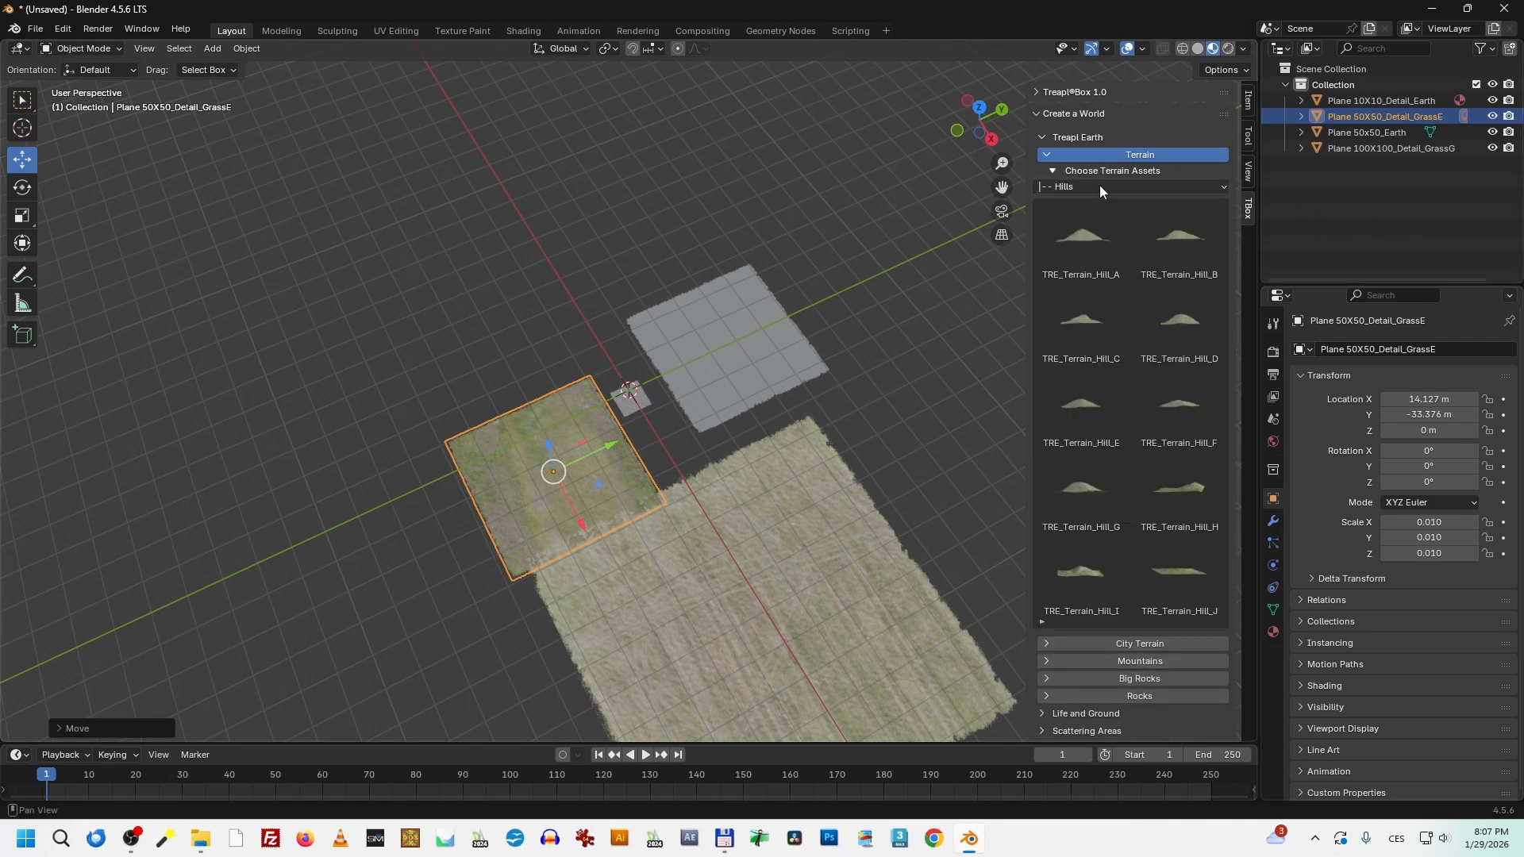
pyautogui.click(1102, 168)
pyautogui.click(1132, 156)
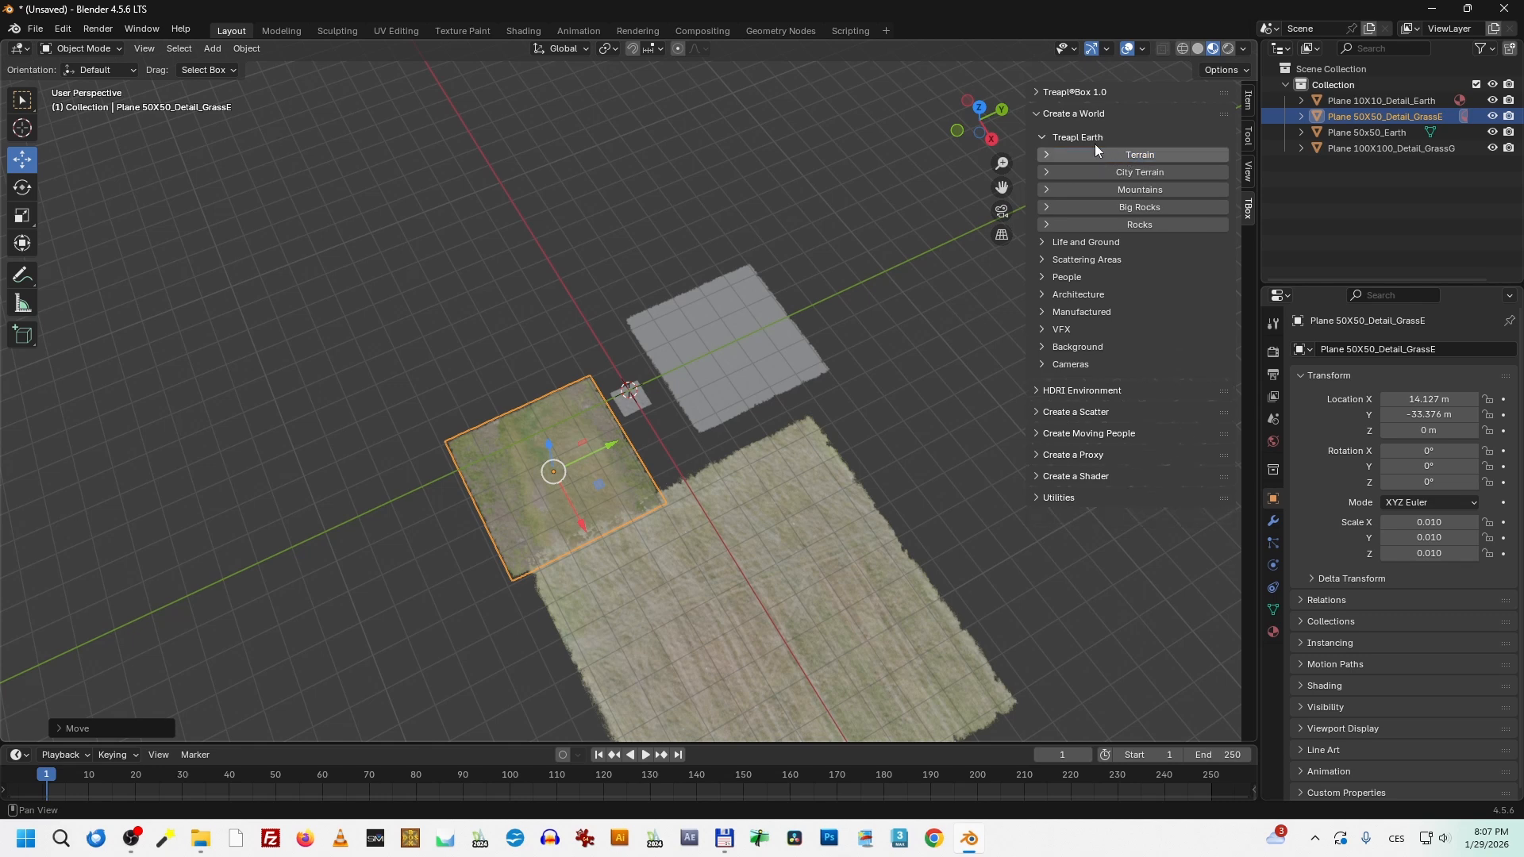
pyautogui.click(1144, 190)
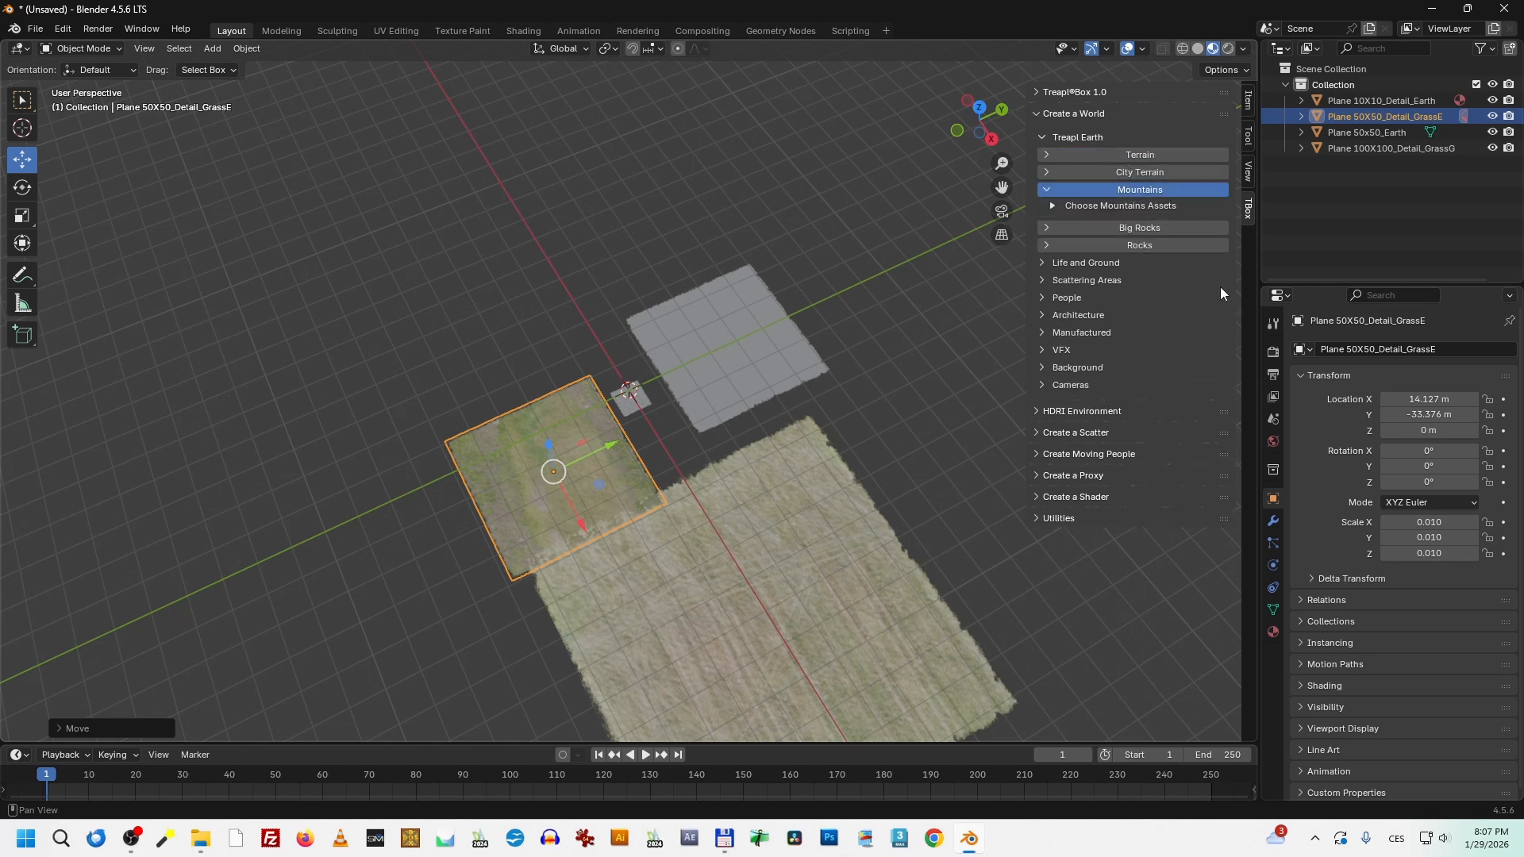
# Step: Filter the mountain assets to the Alps category and add TRE_Mountain_Alps_A_2600MMM_Snow at about X -102.9 m, Y -39.7 m
pyautogui.click(1130, 207)
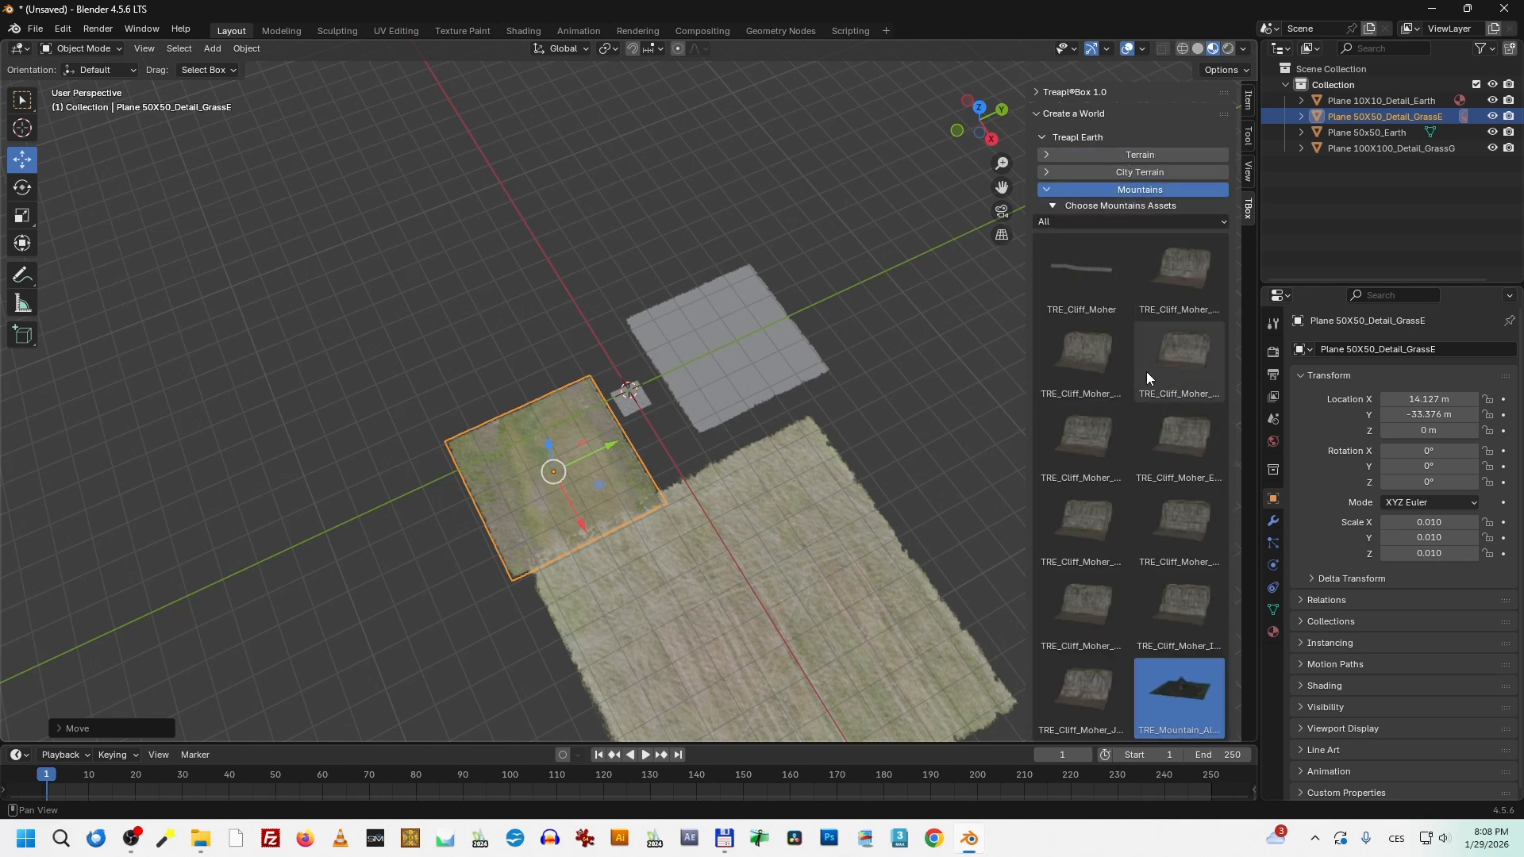
pyautogui.click(1129, 223)
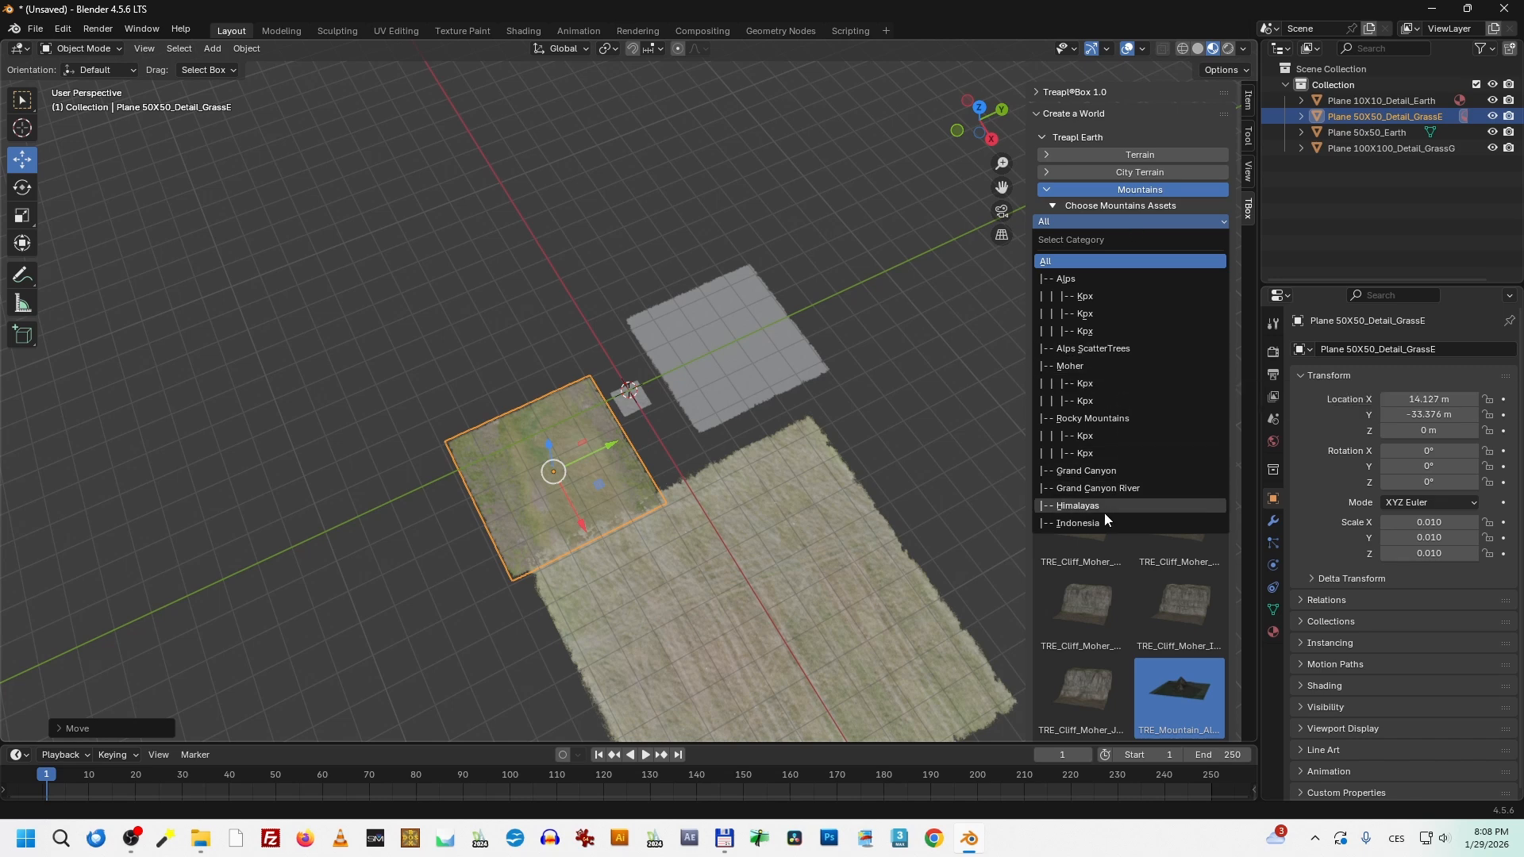
pyautogui.click(1086, 279)
pyautogui.scroll(-1, 930, 426)
pyautogui.moveTo(1092, 351)
pyautogui.mouseDown()
pyautogui.moveTo(792, 262)
pyautogui.moveTo(1145, 336)
pyautogui.moveTo(1093, 360)
pyautogui.mouseUp()
pyautogui.moveTo(717, 245); pyautogui.dragTo(431, 243)
pyautogui.scroll(-10, 613, 289)
pyautogui.scroll(-4, 649, 309)
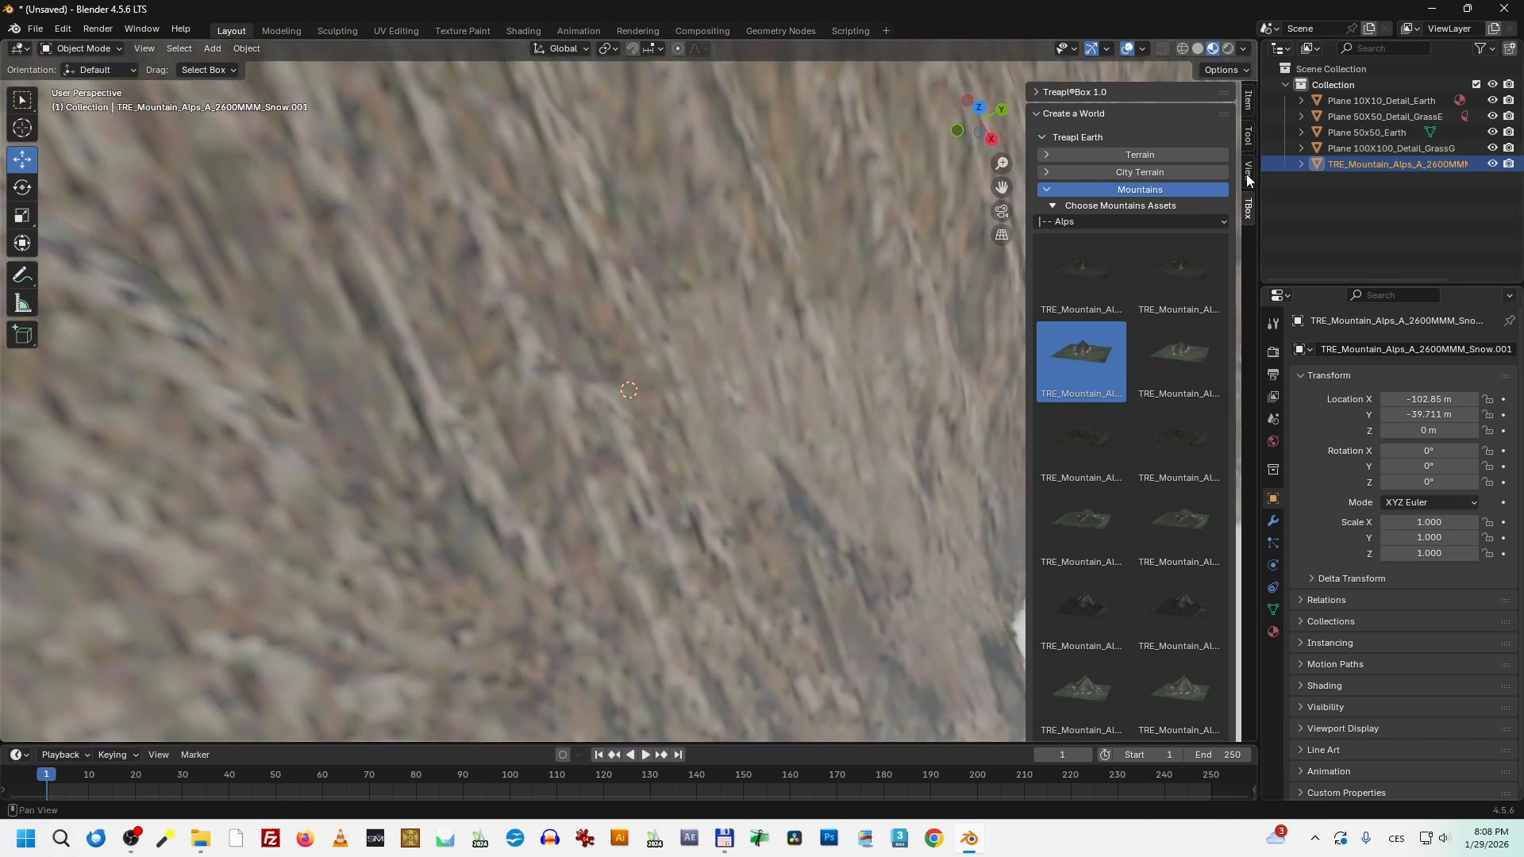
# Step: Raise the viewport's clip end distance to 10000 m and further to 100000 m so the whole mountain displays
pyautogui.click(1248, 180)
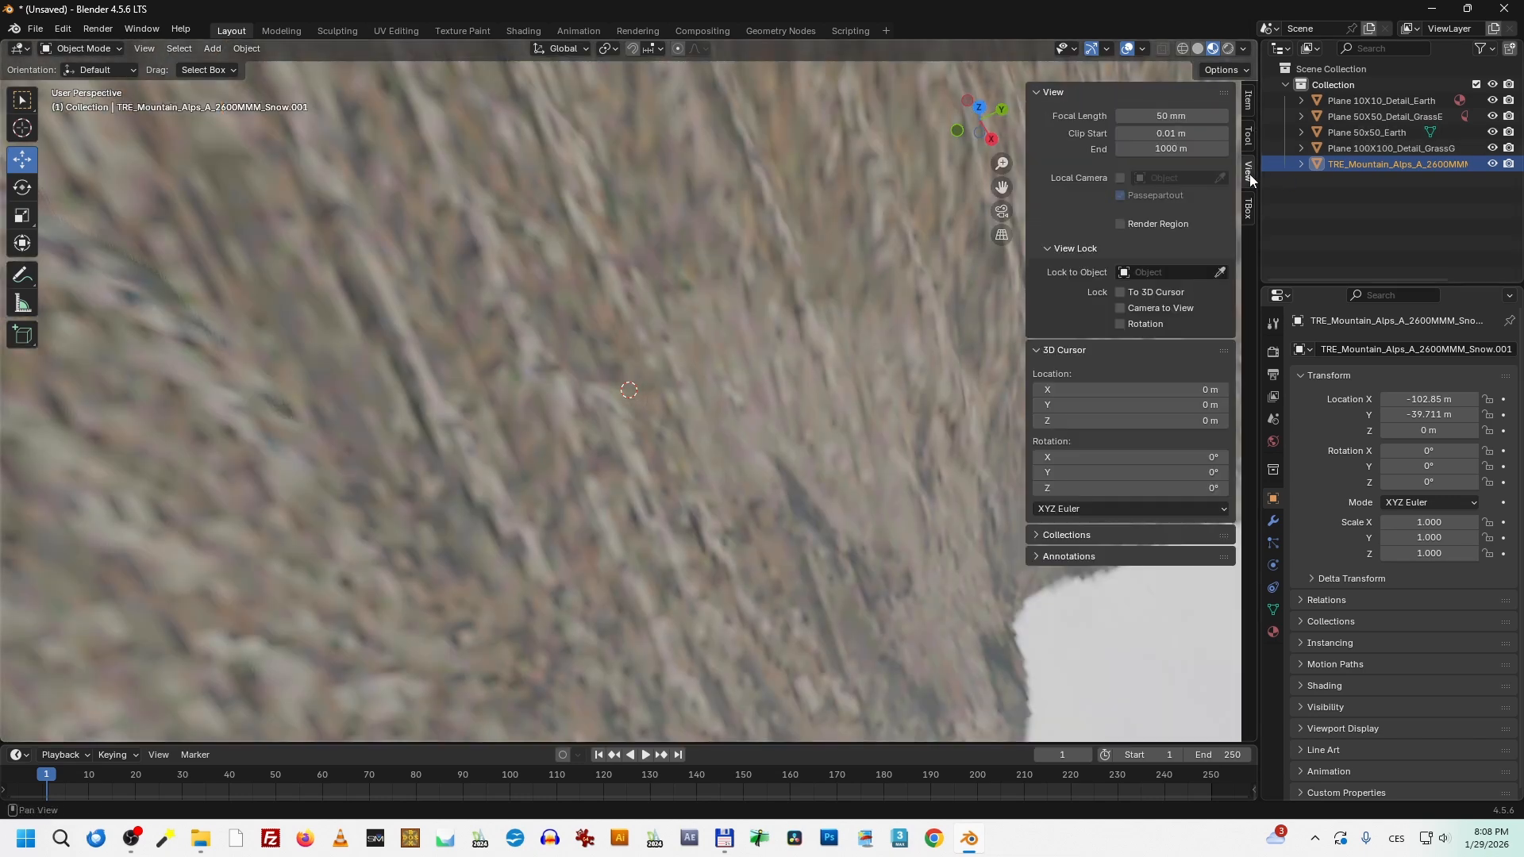
pyautogui.click(1197, 150)
pyautogui.write('1')
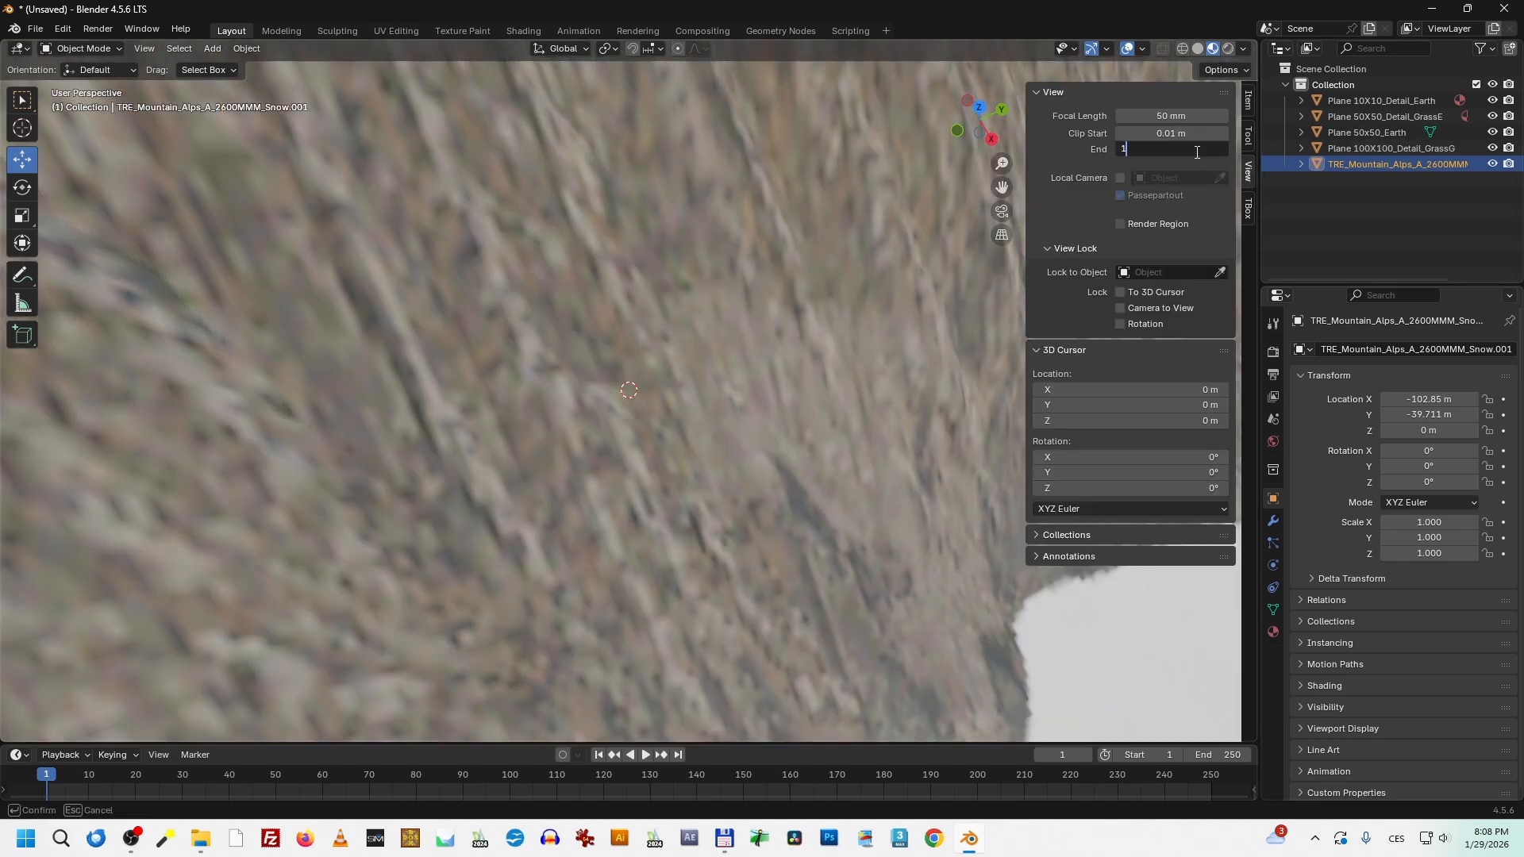
pyautogui.write('0000')
pyautogui.press('Return')
pyautogui.scroll(-6, 694, 326)
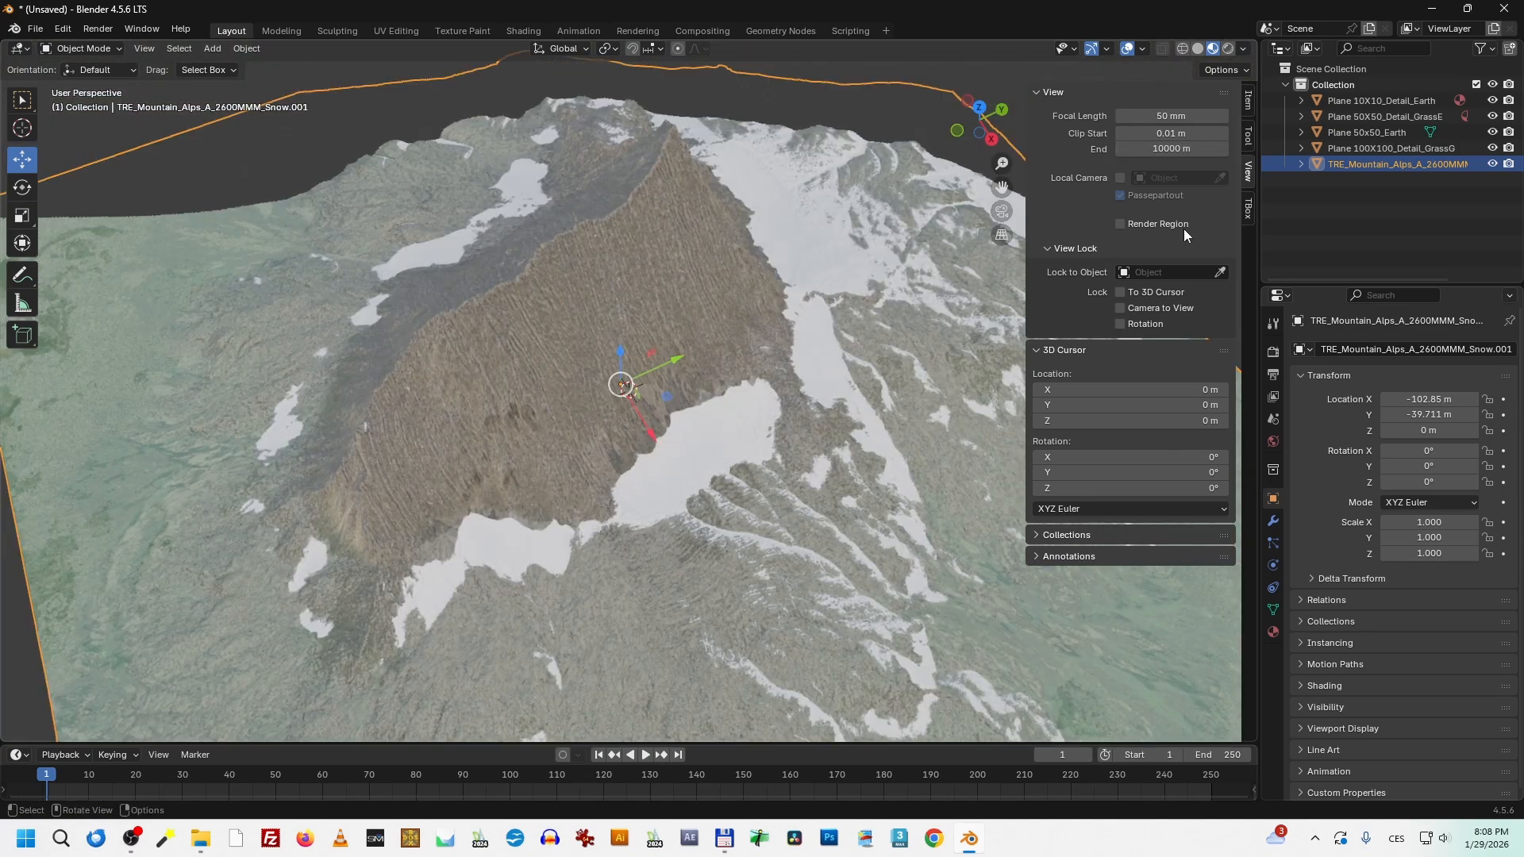
pyautogui.click(1184, 148)
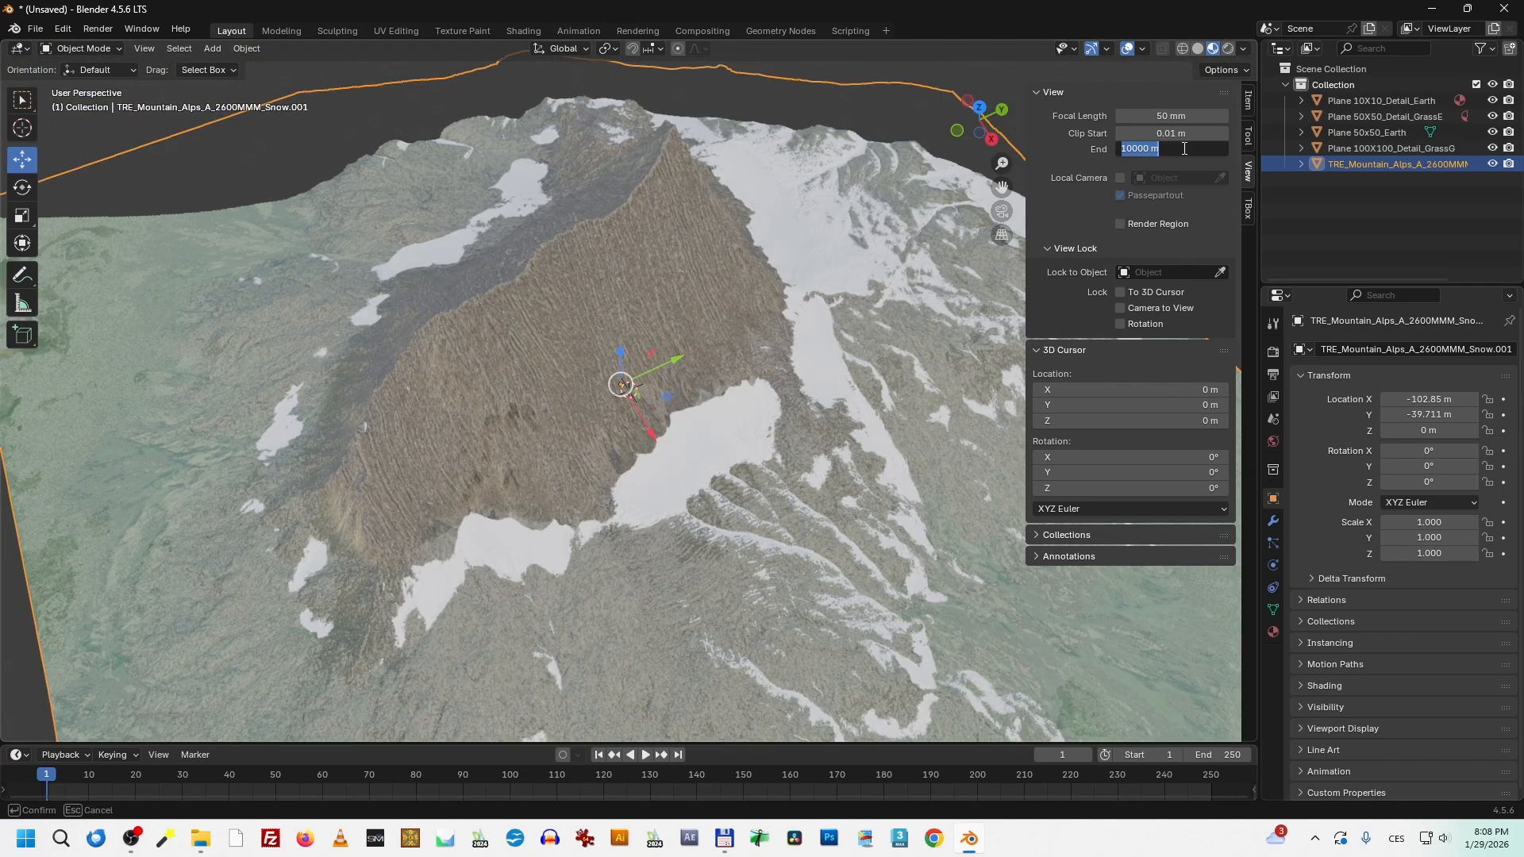
pyautogui.press('Home')
pyautogui.press('Right')
pyautogui.write('0')
pyautogui.press('Return')
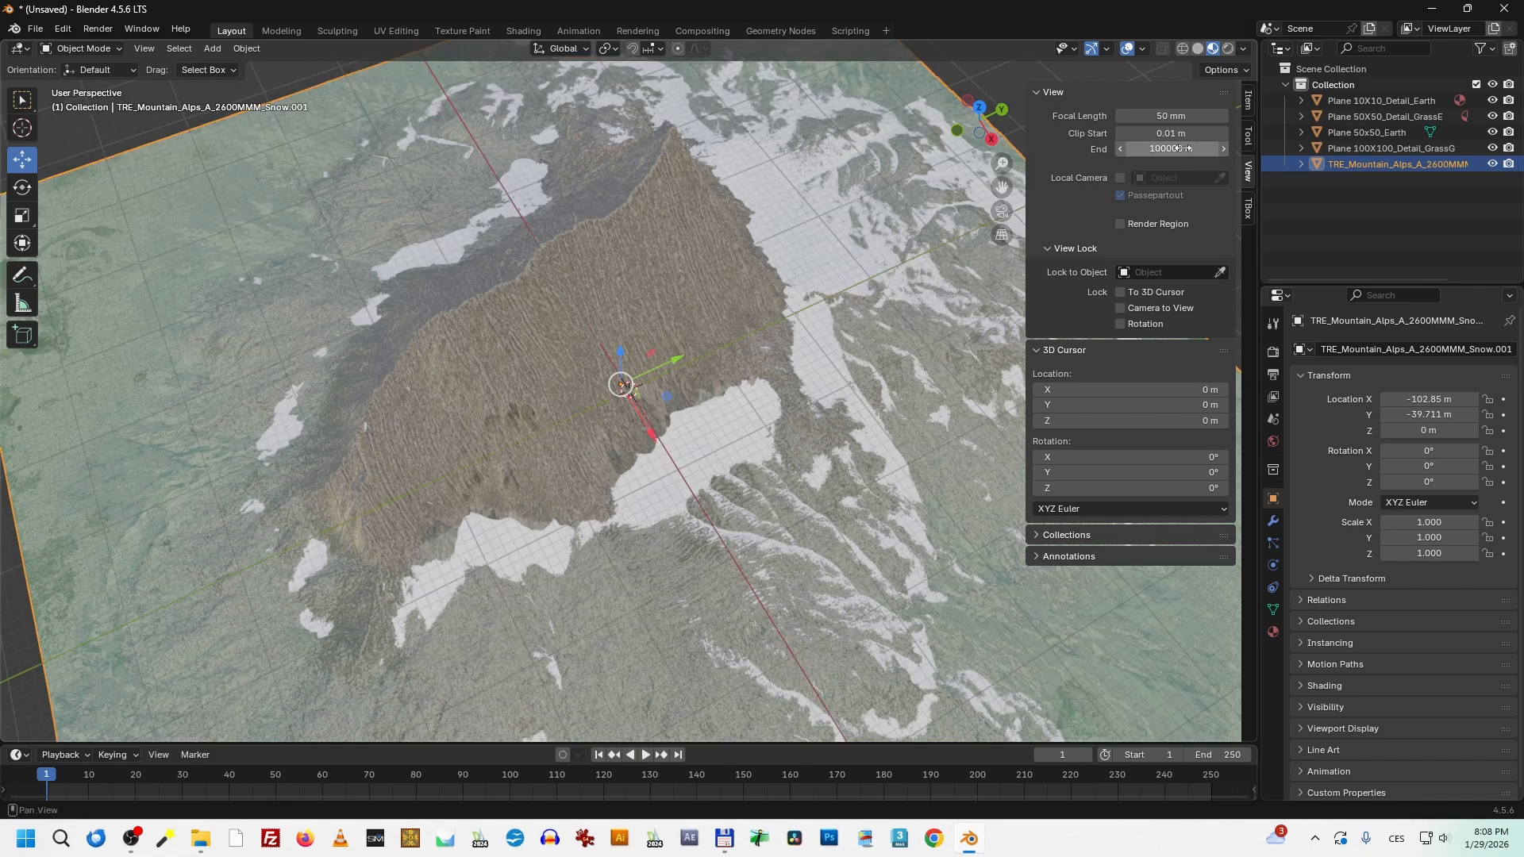
# Step: Move the Alps mountain back along the X axis clear of the terrain planes, and frame Plane 50x50_Earth
pyautogui.scroll(-3, 741, 389)
pyautogui.moveTo(646, 422); pyautogui.dragTo(1008, 278)
pyautogui.click(1389, 127)
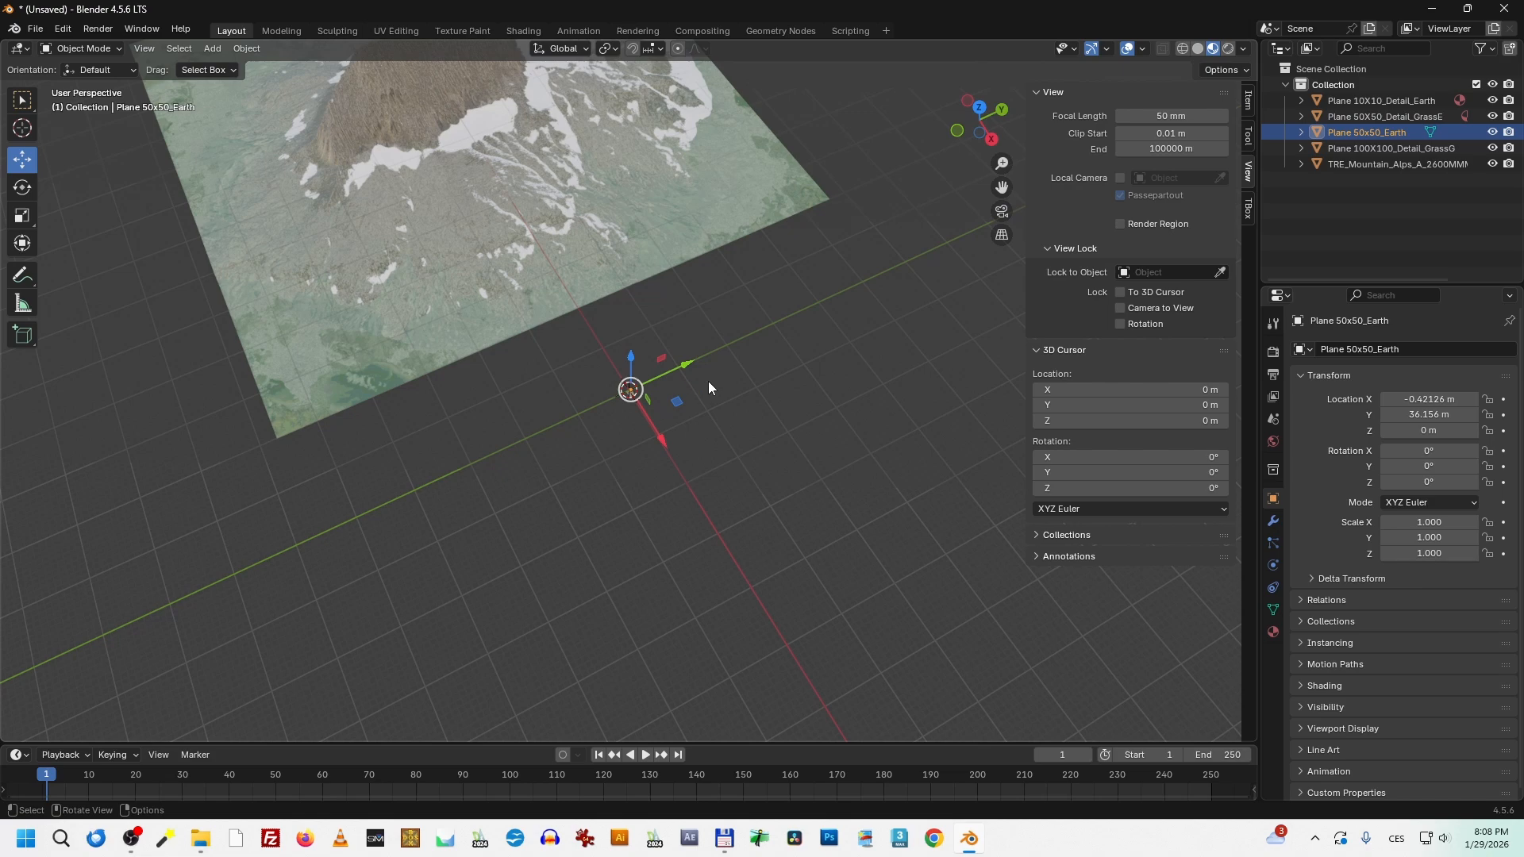
pyautogui.press('KP_Decimal')
# Step: Compare the mountain's scale with the terrain planes from several angles, switching to the Select Box tool
pyautogui.scroll(-5, 699, 435)
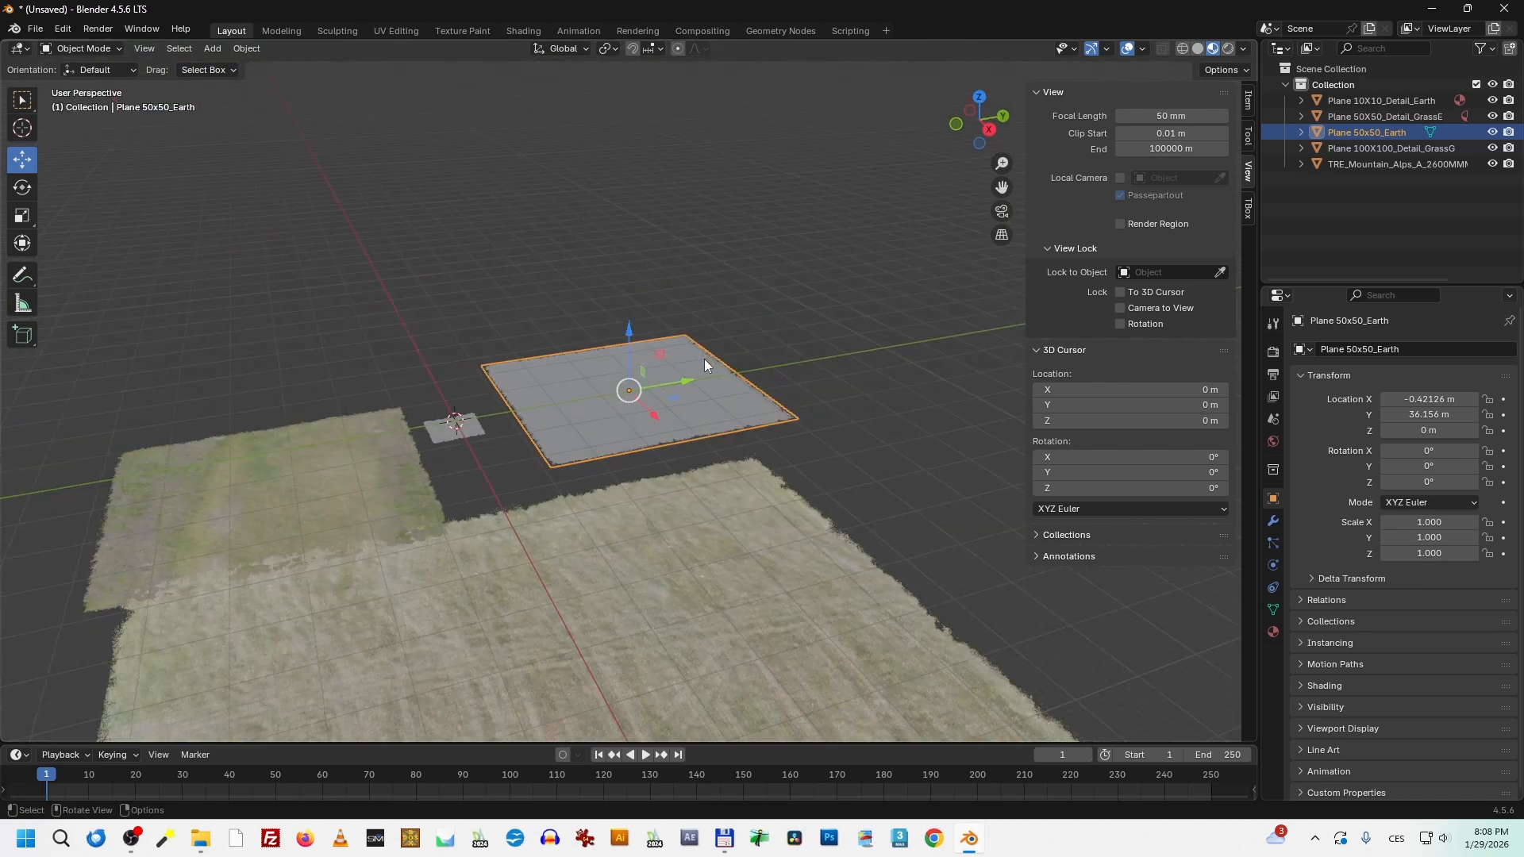
pyautogui.moveTo(705, 365); pyautogui.dragTo(767, 352, button='middle')
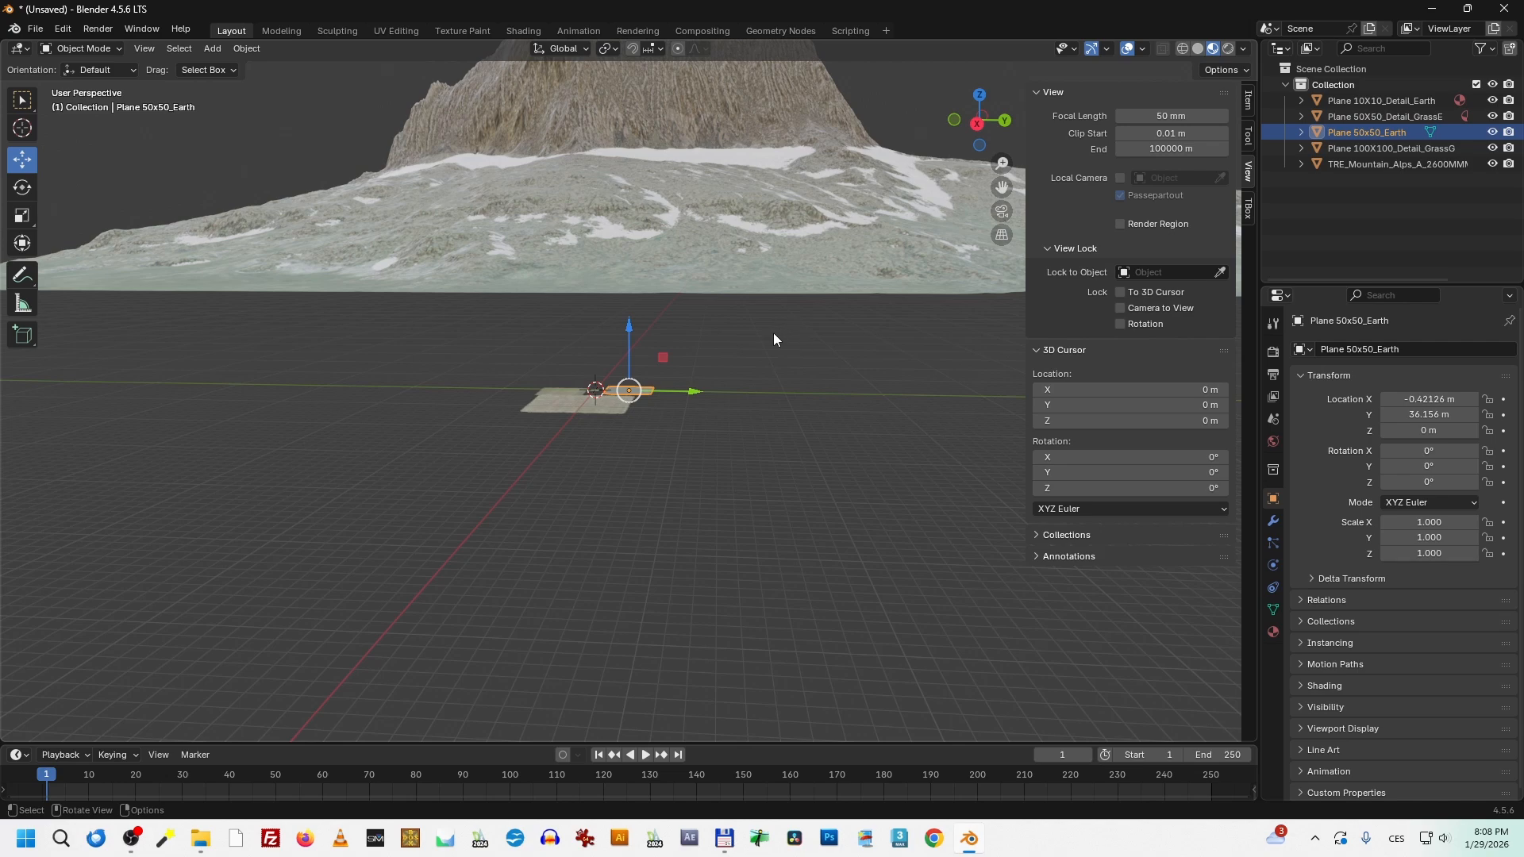
pyautogui.moveTo(773, 332); pyautogui.dragTo(810, 383, button='middle')
pyautogui.click(30, 106)
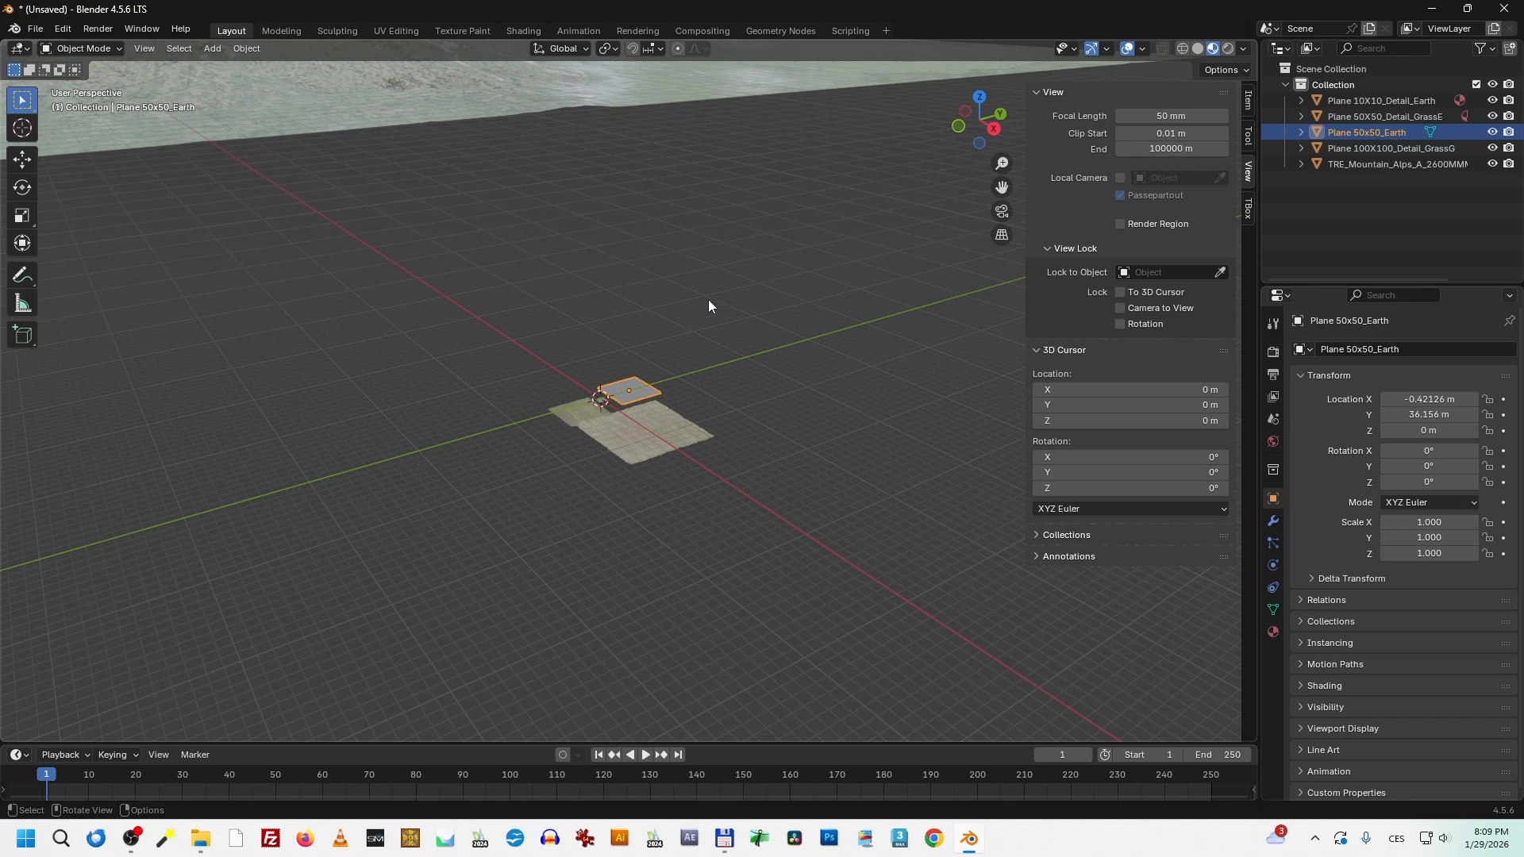
pyautogui.scroll(-8, 699, 314)
pyautogui.moveTo(713, 338)
pyautogui.mouseDown(button='middle')
pyautogui.moveTo(674, 314)
pyautogui.moveTo(701, 331)
pyautogui.moveTo(691, 341)
pyautogui.moveTo(716, 332)
pyautogui.mouseUp(button='middle')
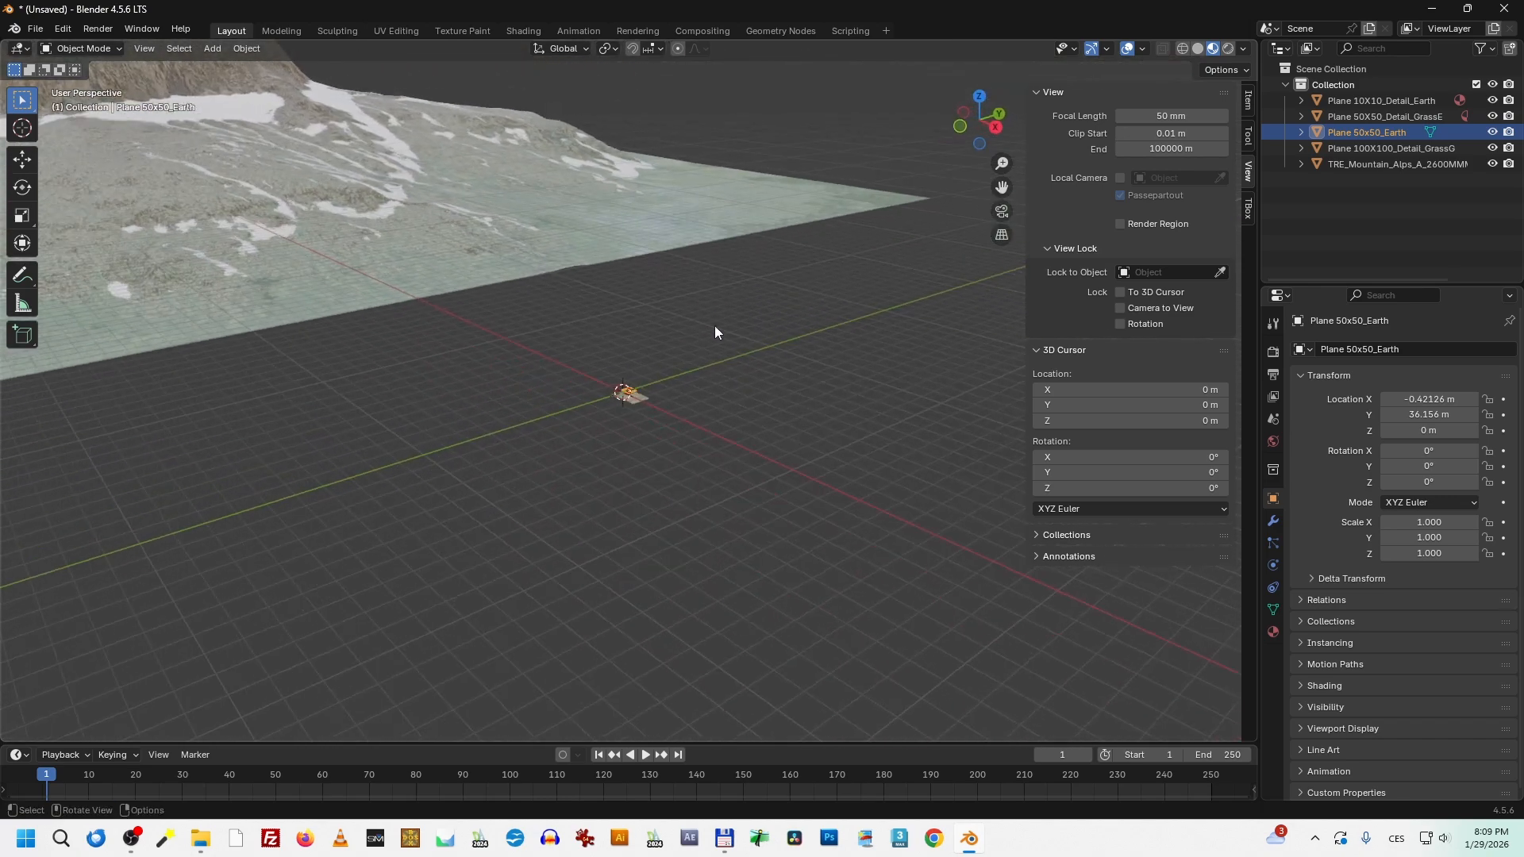
# Step: Close Blender without saving the test scene
pyautogui.click(1505, 8)
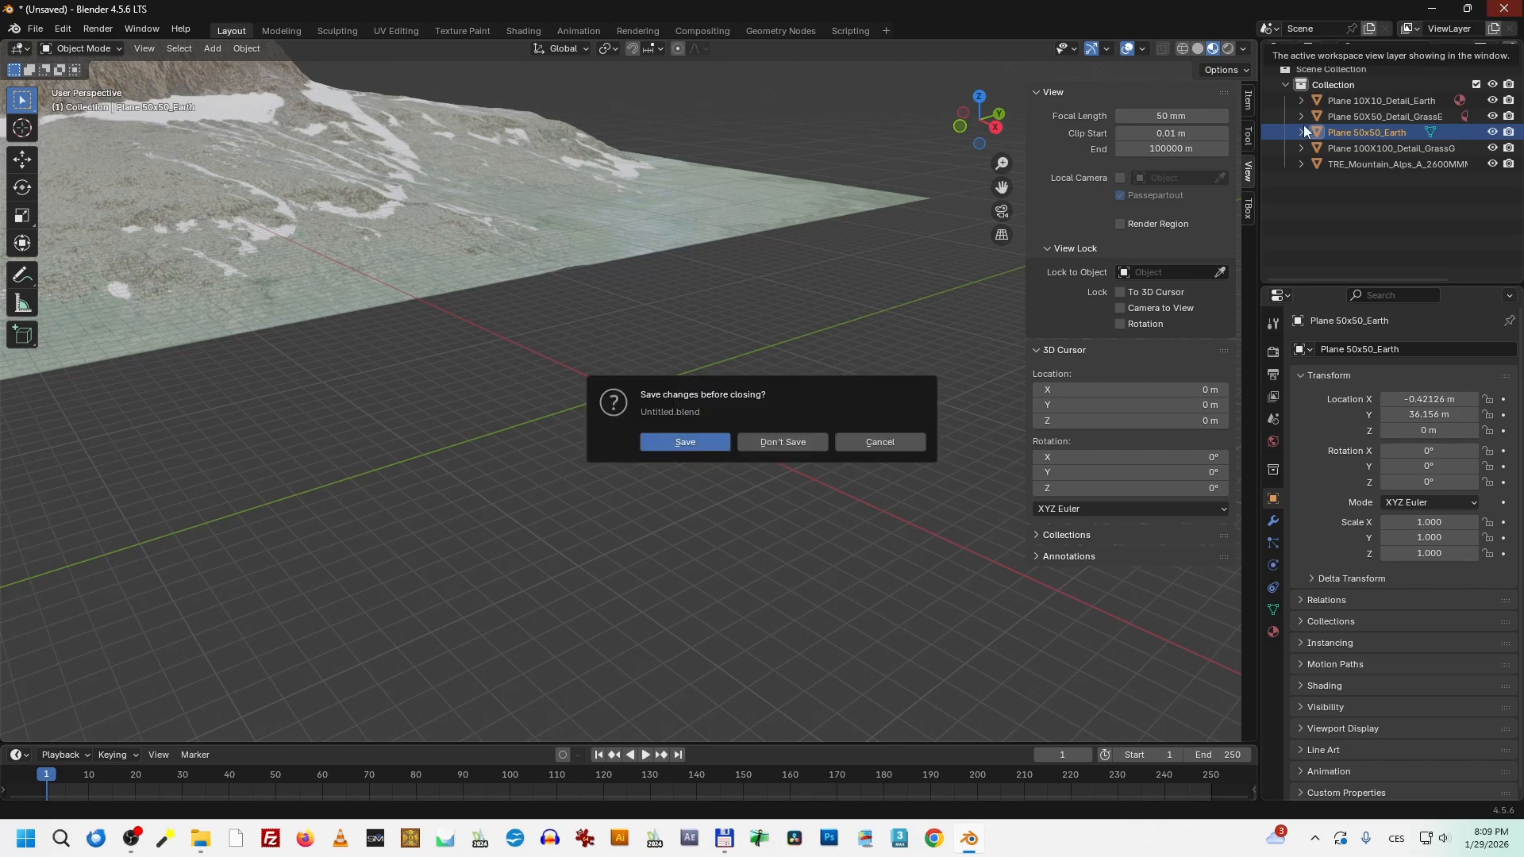
pyautogui.click(797, 446)
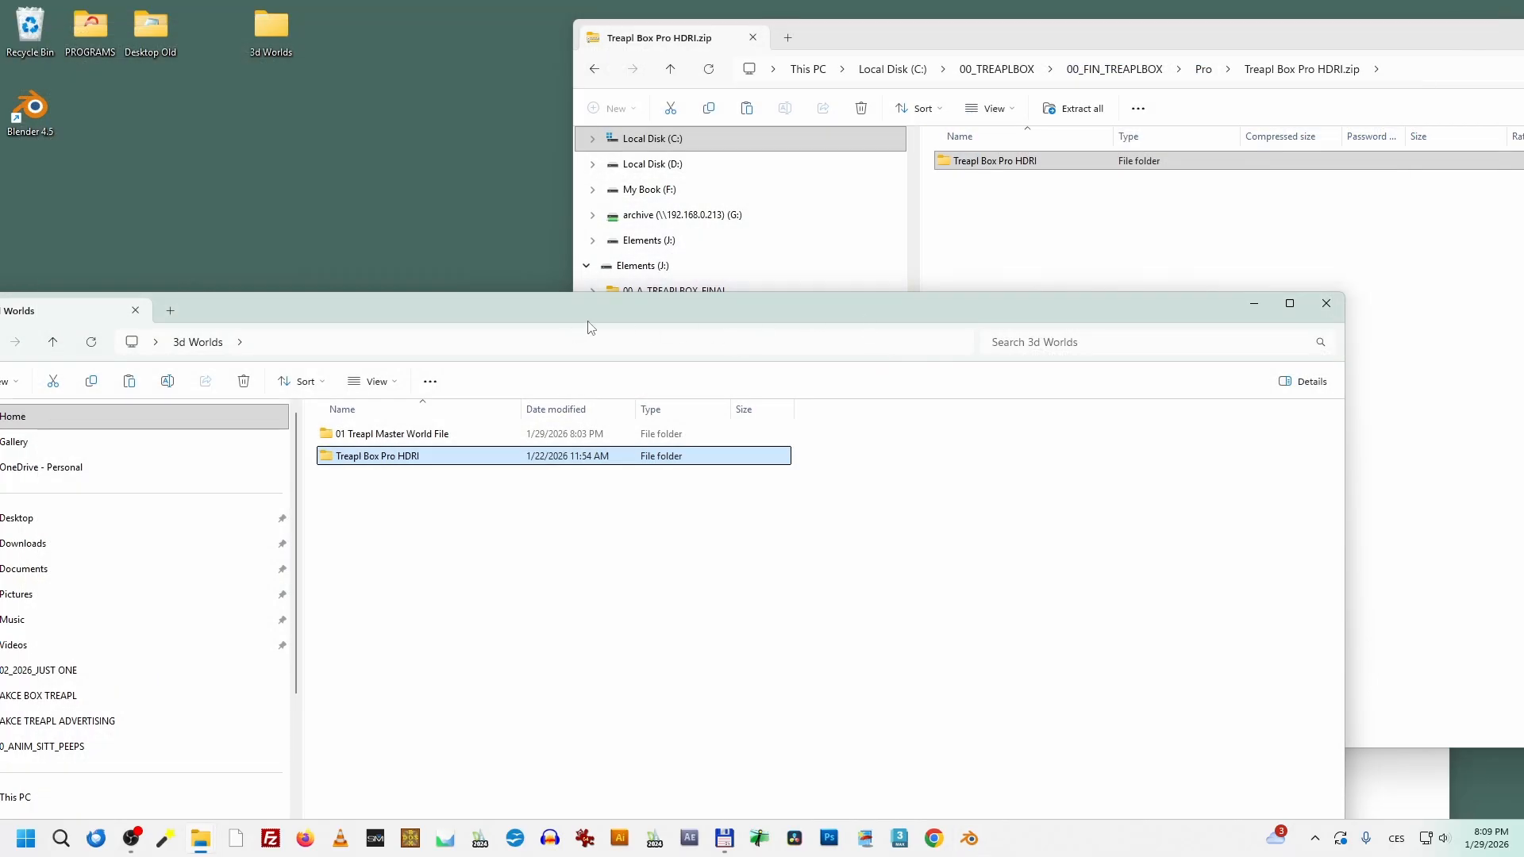
# Step: In File Explorer, go up to the Pro folder and select Treapl_All_Biomes_Easy_Worlds_MasterFile.zip
pyautogui.click(944, 45)
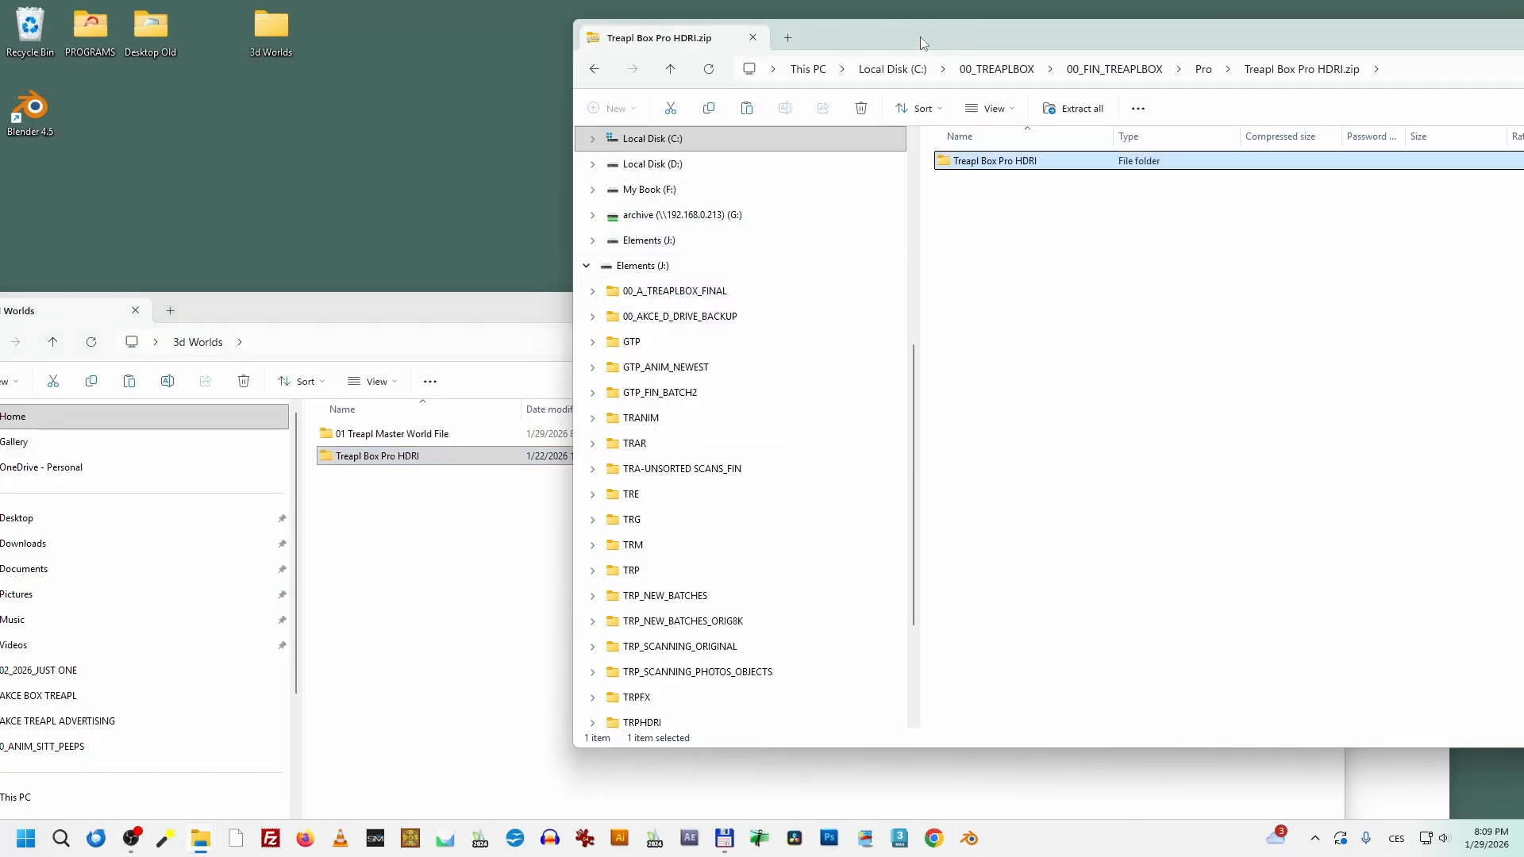
pyautogui.moveTo(918, 37); pyautogui.dragTo(745, 92)
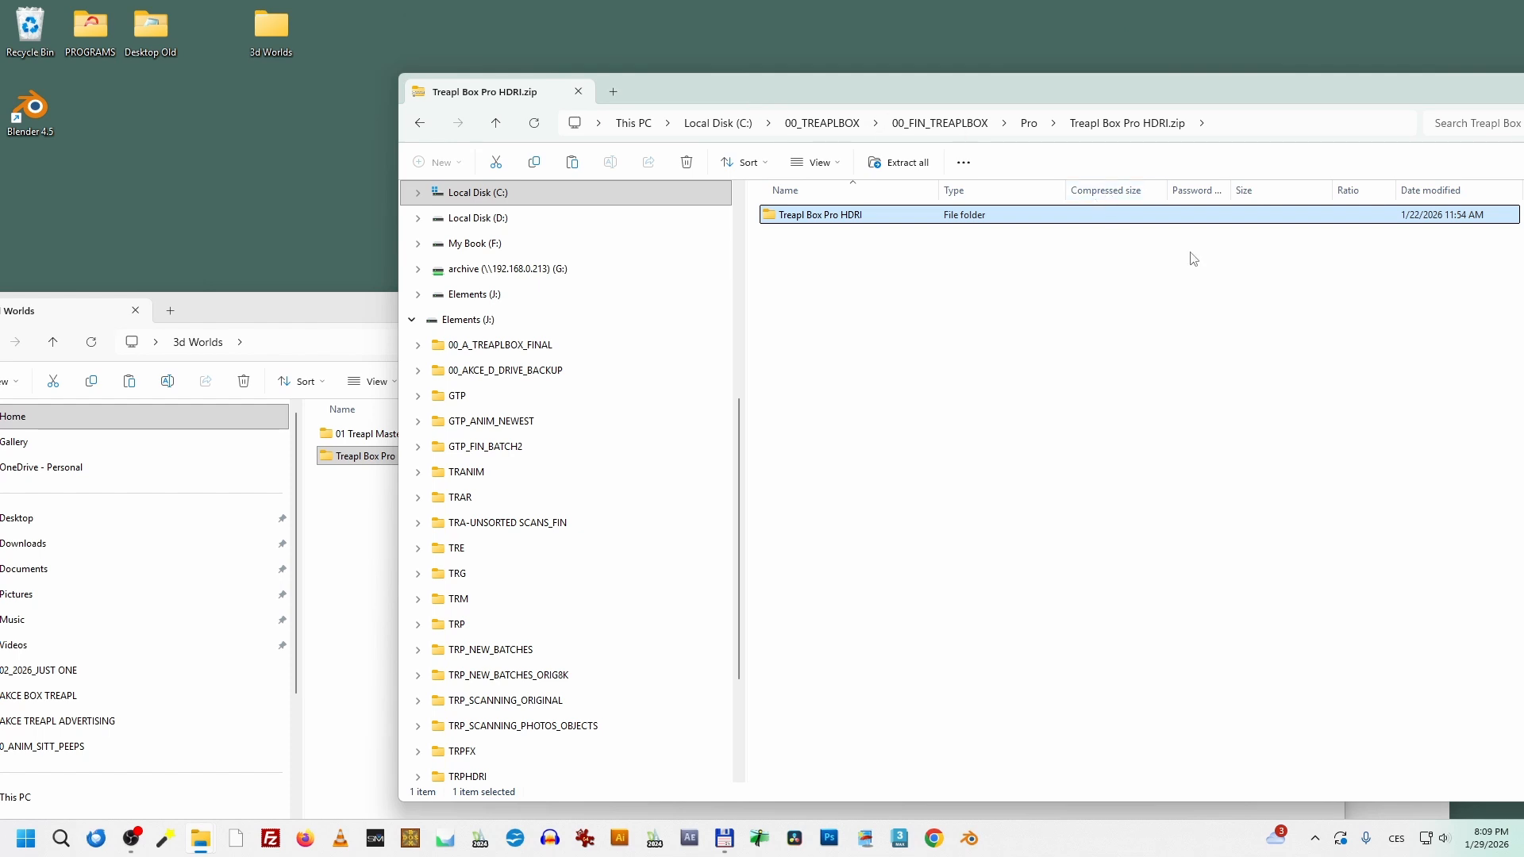
pyautogui.click(1029, 124)
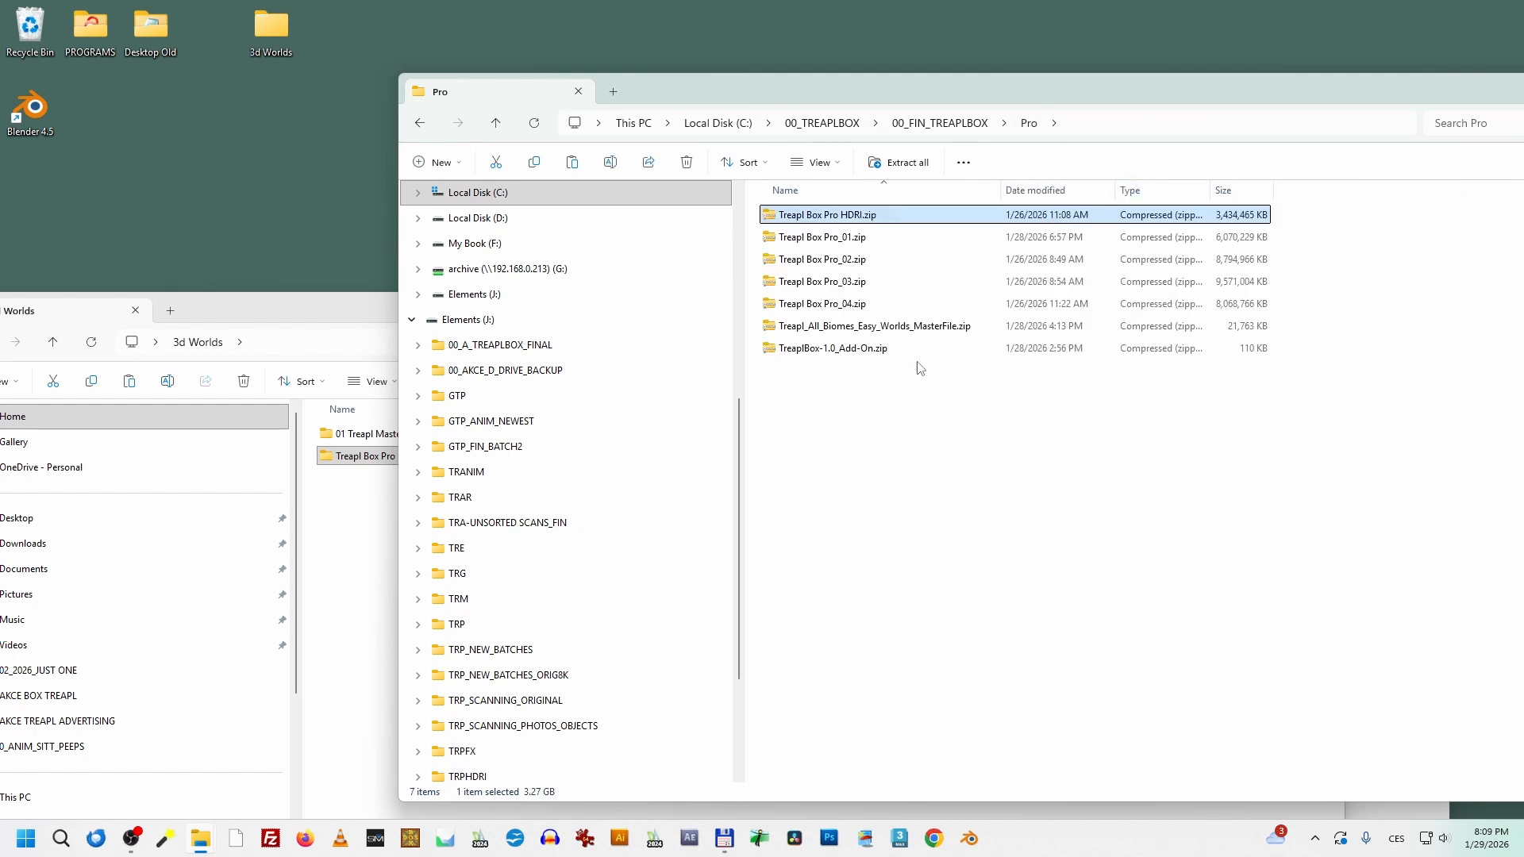
pyautogui.click(937, 328)
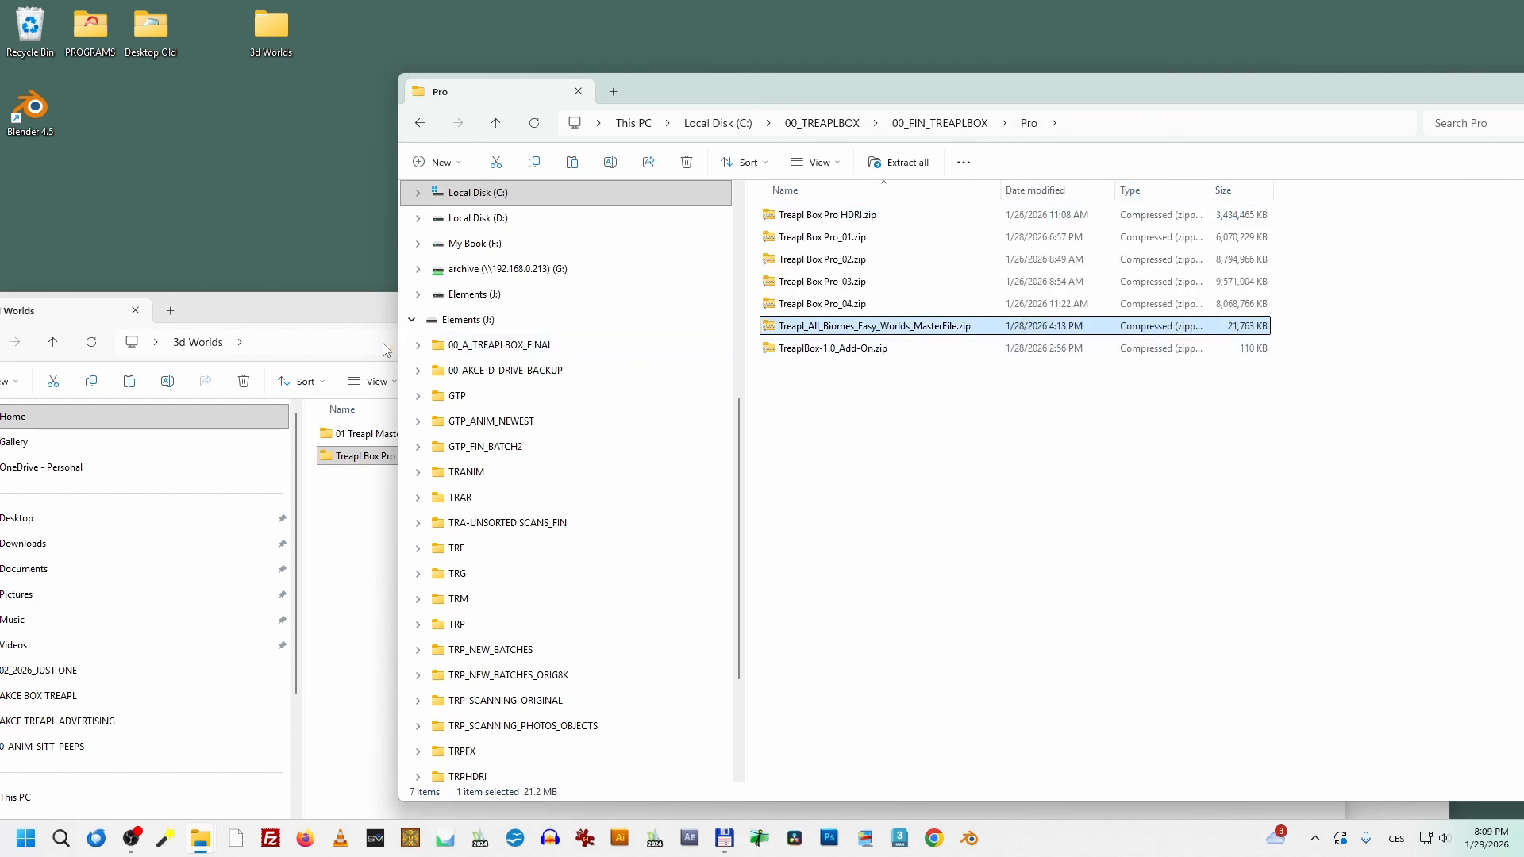
# Step: Bring the 3d Worlds folder window forward, reposition it, and open its 01 Treapl Master World File subfolder
pyautogui.click(331, 303)
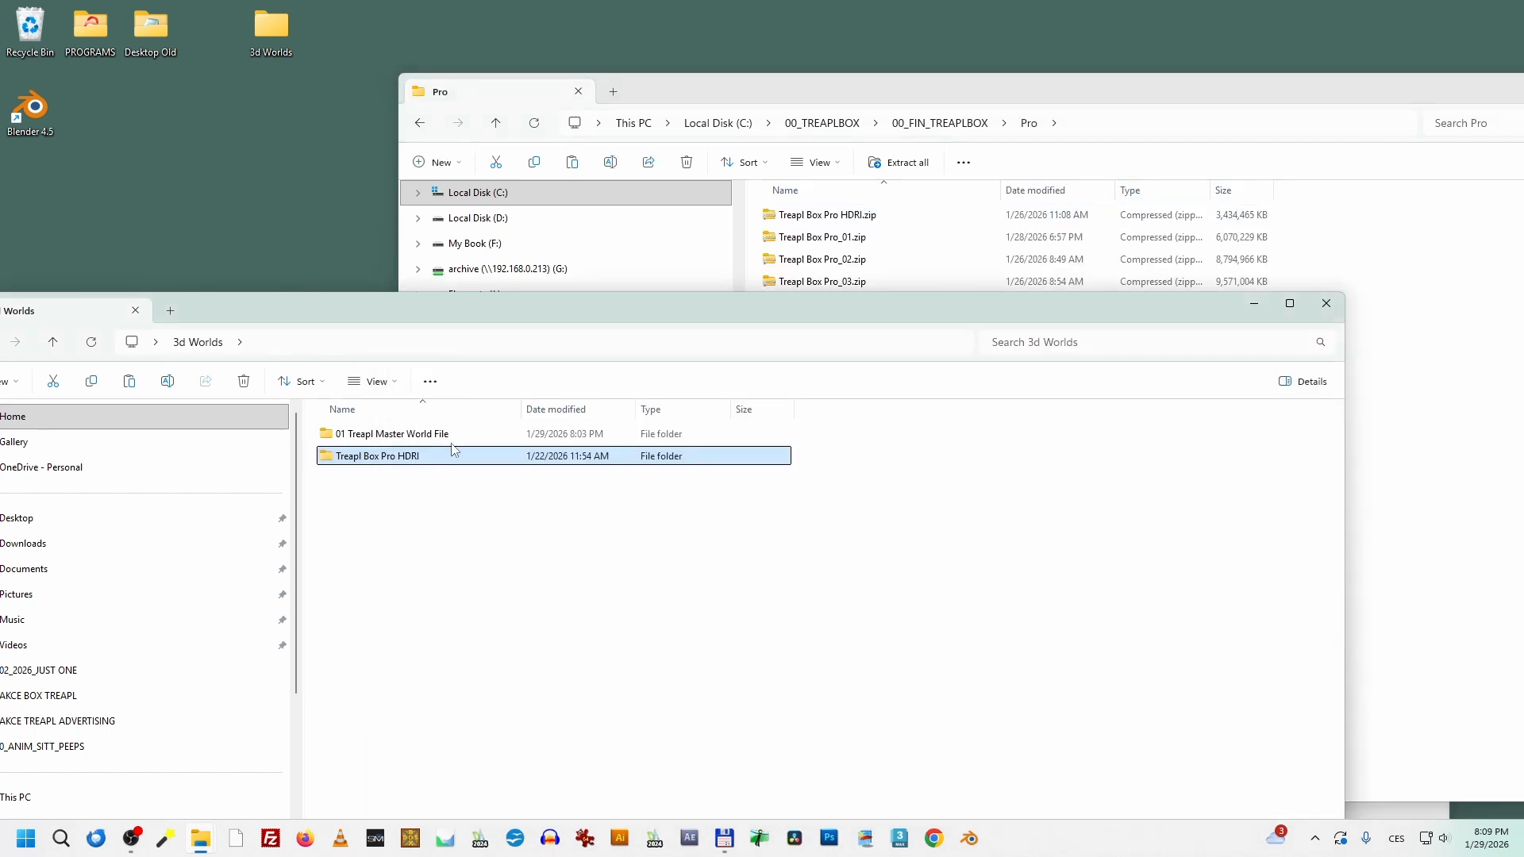
pyautogui.click(409, 439)
pyautogui.moveTo(461, 315); pyautogui.dragTo(595, 211)
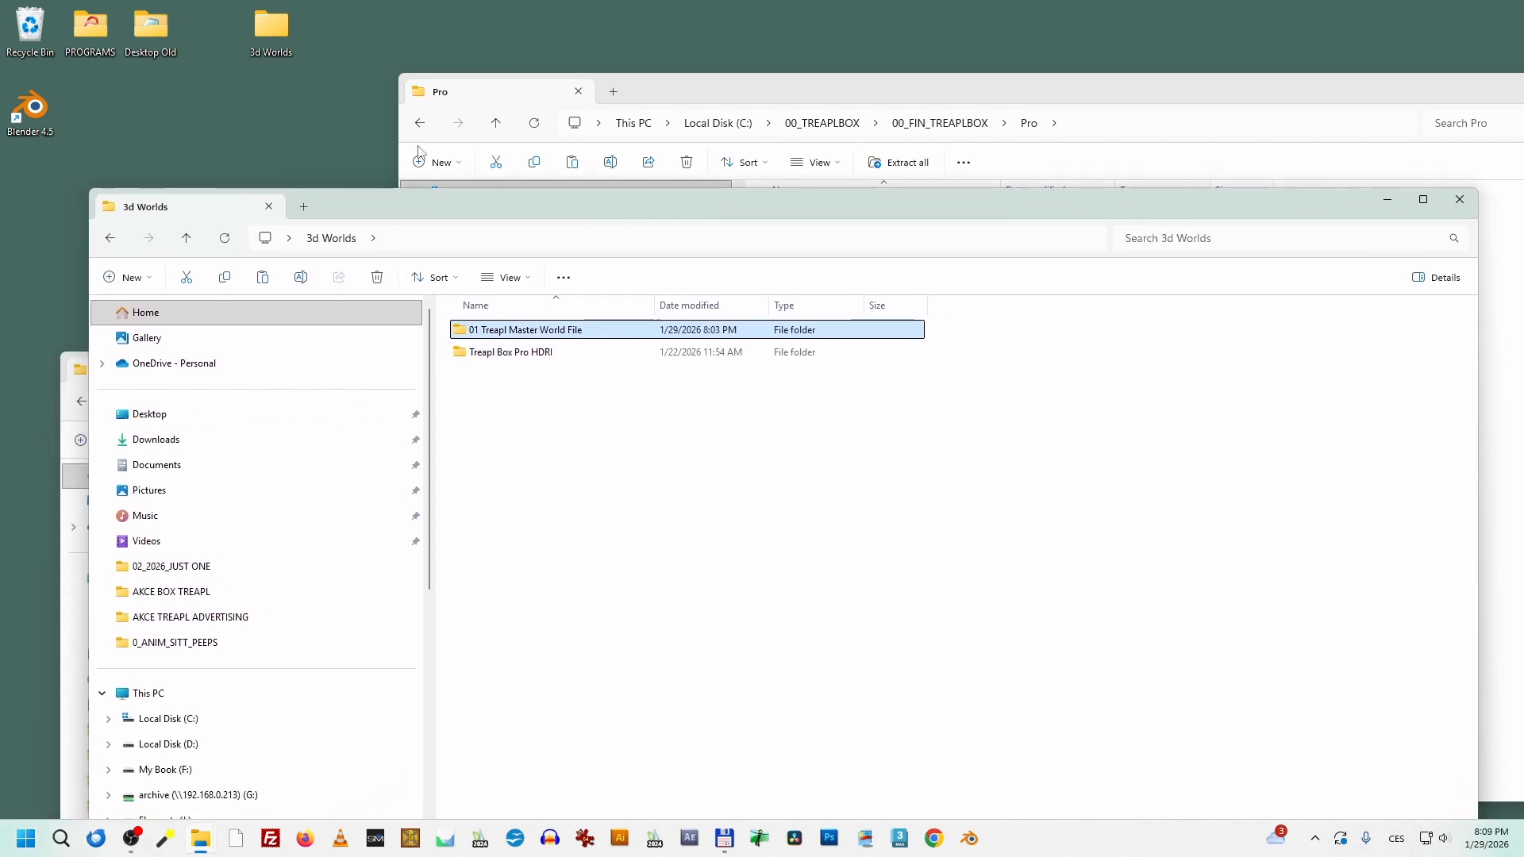
pyautogui.click(281, 33)
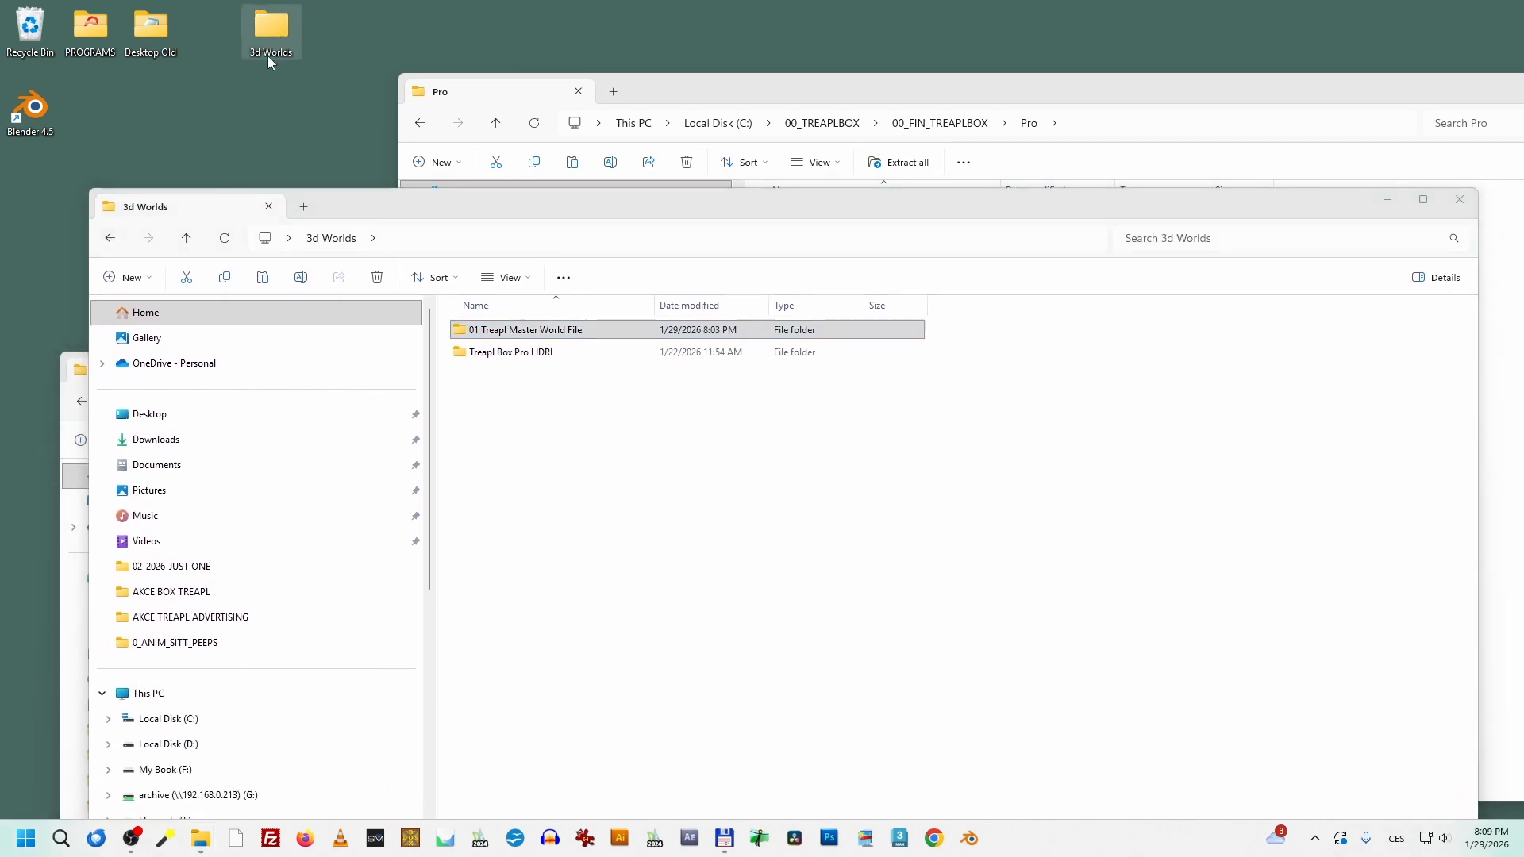
pyautogui.moveTo(426, 210); pyautogui.dragTo(440, 181)
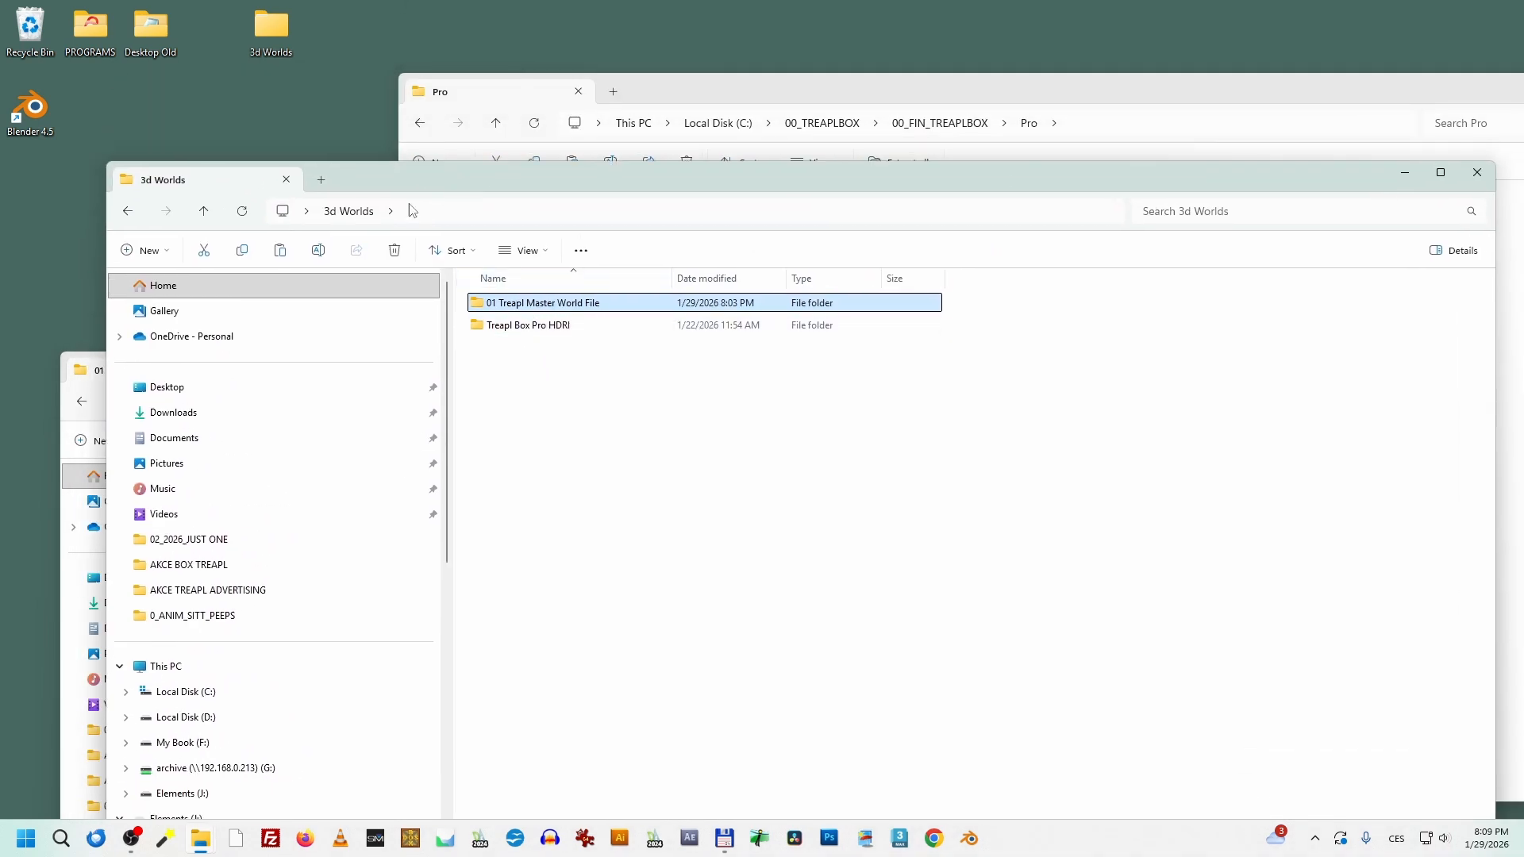
pyautogui.click(286, 34)
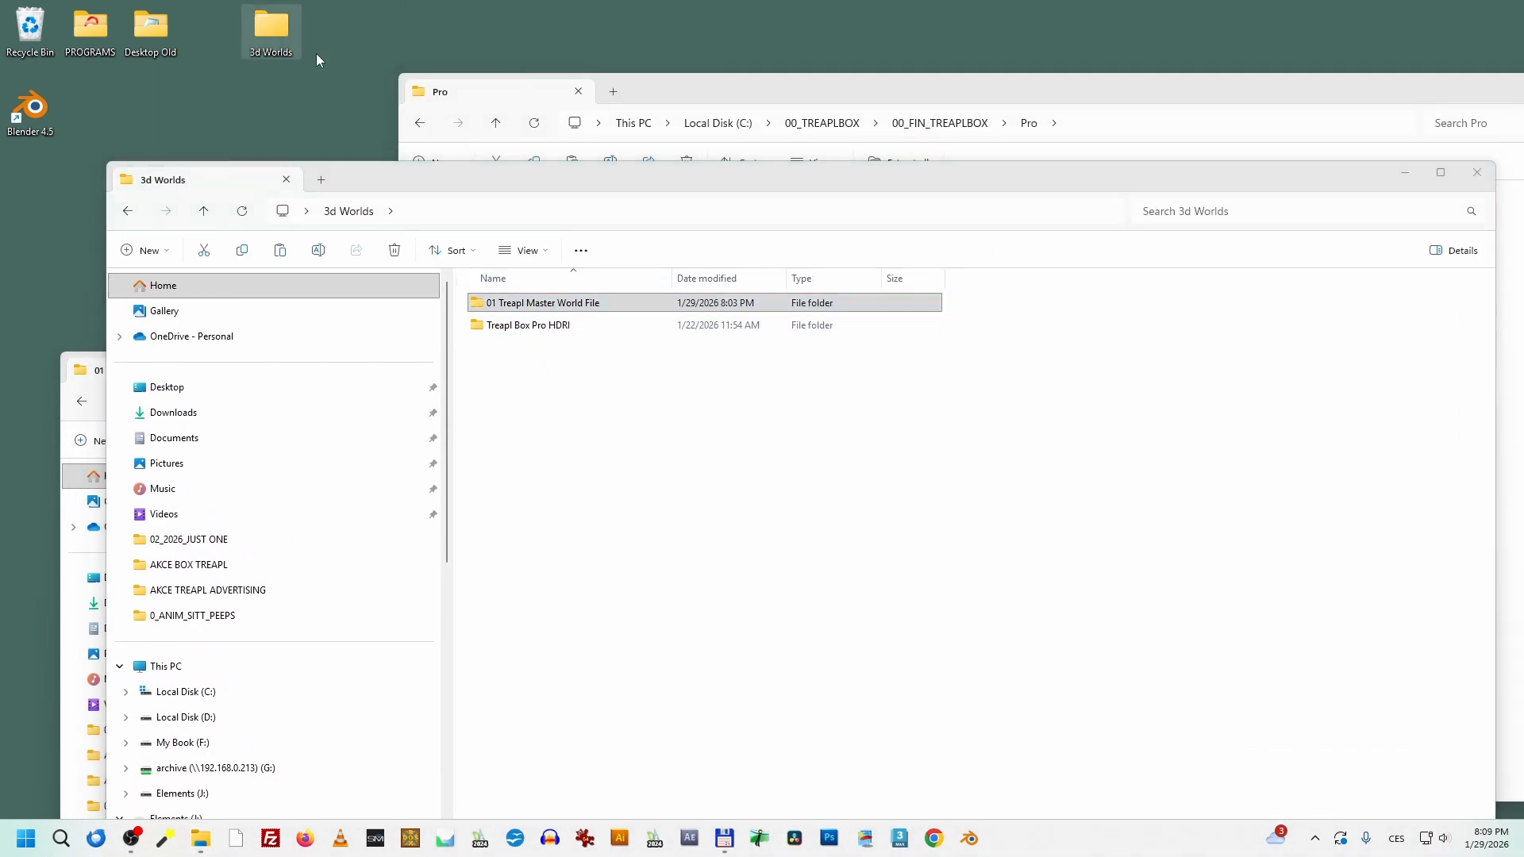
pyautogui.doubleClick(560, 312)
# Step: Open Treapl_All_Biomes_Easy_Worlds_MasterFile.zip and copy its .blend file into the 01 Treapl Master World File folder
pyautogui.moveTo(804, 103); pyautogui.dragTo(927, 74)
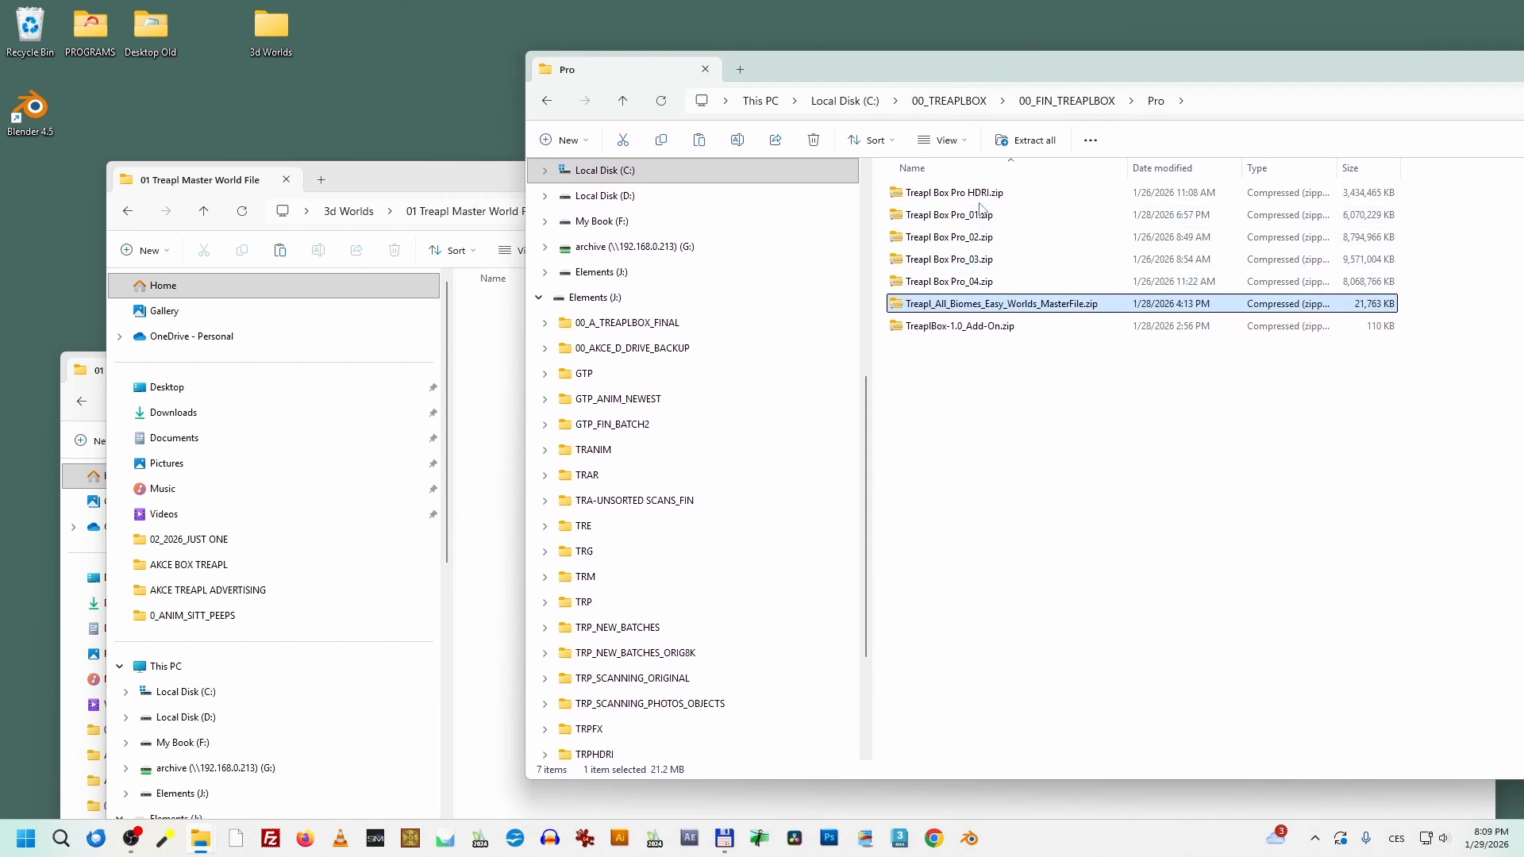
pyautogui.doubleClick(1007, 308)
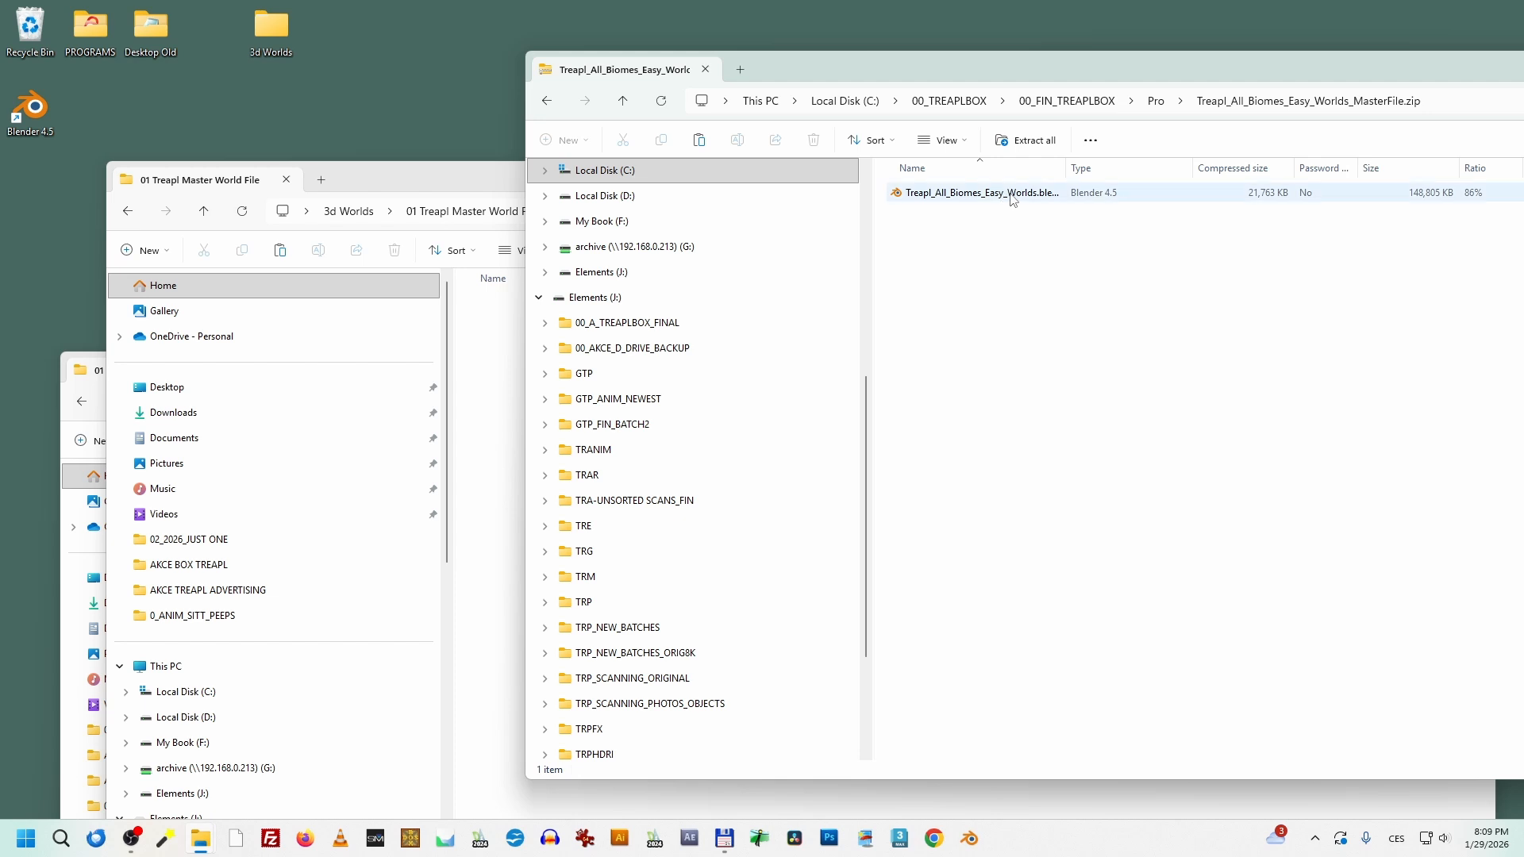
pyautogui.moveTo(1010, 199); pyautogui.dragTo(476, 392)
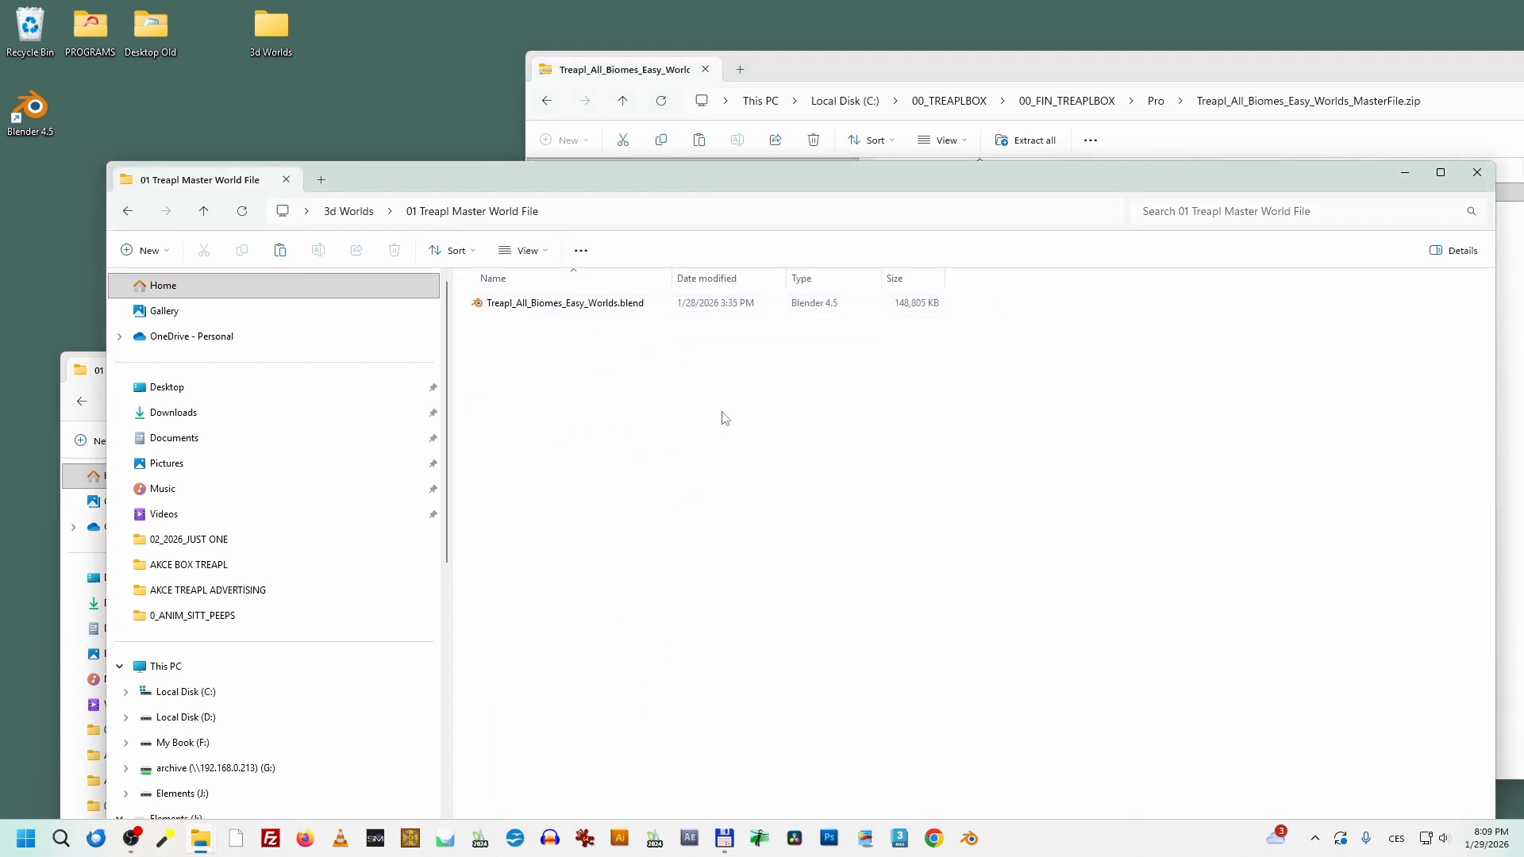
# Step: Open Treapl_All_Biomes_Easy_Worlds.blend in Blender and look over its terrain planes in an angled view
pyautogui.doubleClick(580, 308)
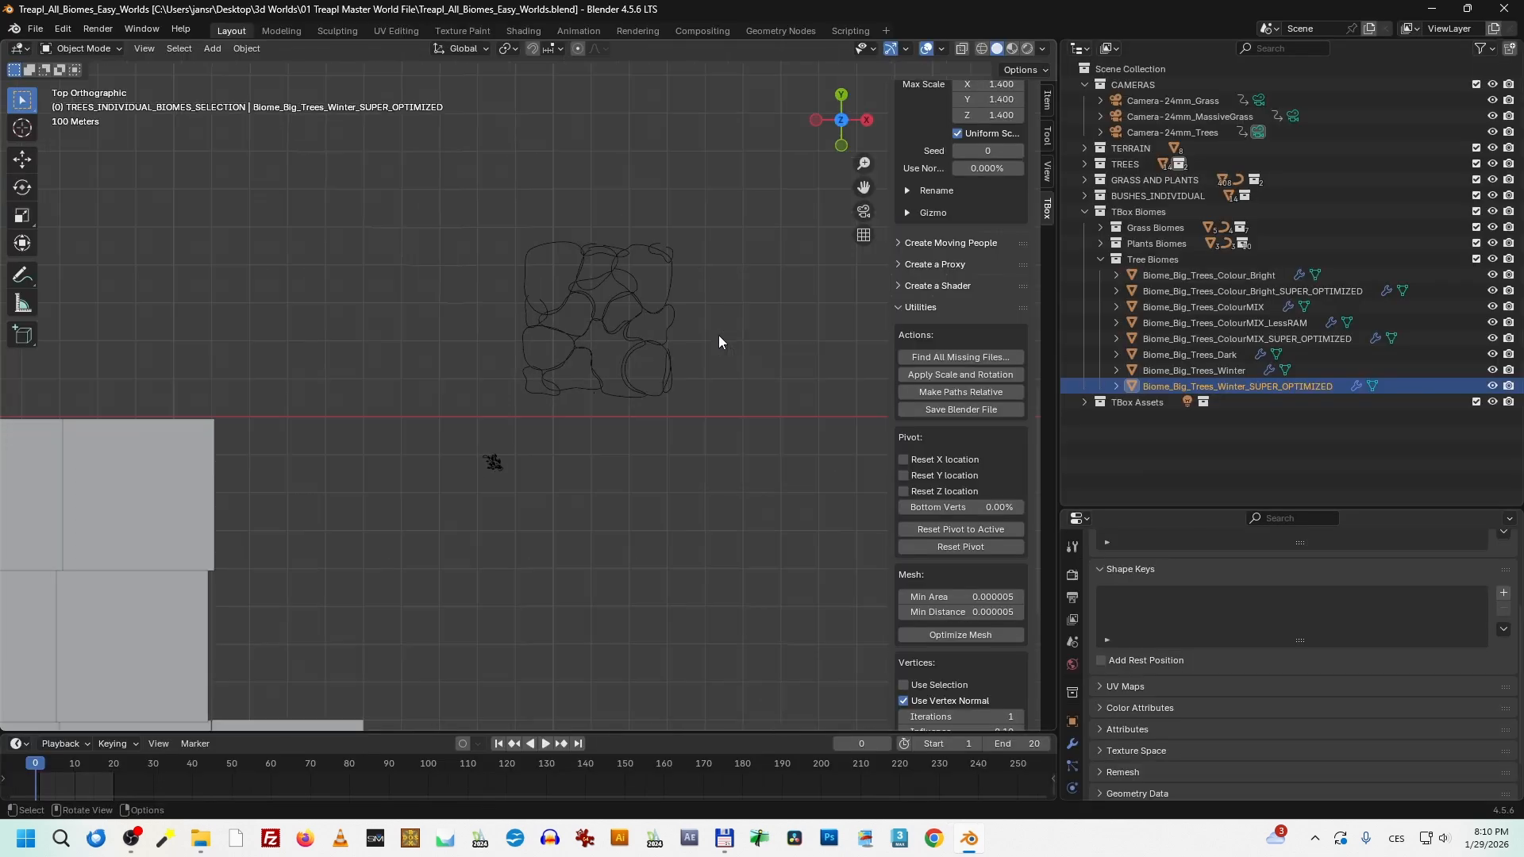
pyautogui.scroll(-1, 717, 335)
pyautogui.keyDown('shift'); pyautogui.moveTo(479, 525); pyautogui.dragTo(714, 318, button='middle'); pyautogui.keyUp('shift')
pyautogui.scroll(-2, 696, 325)
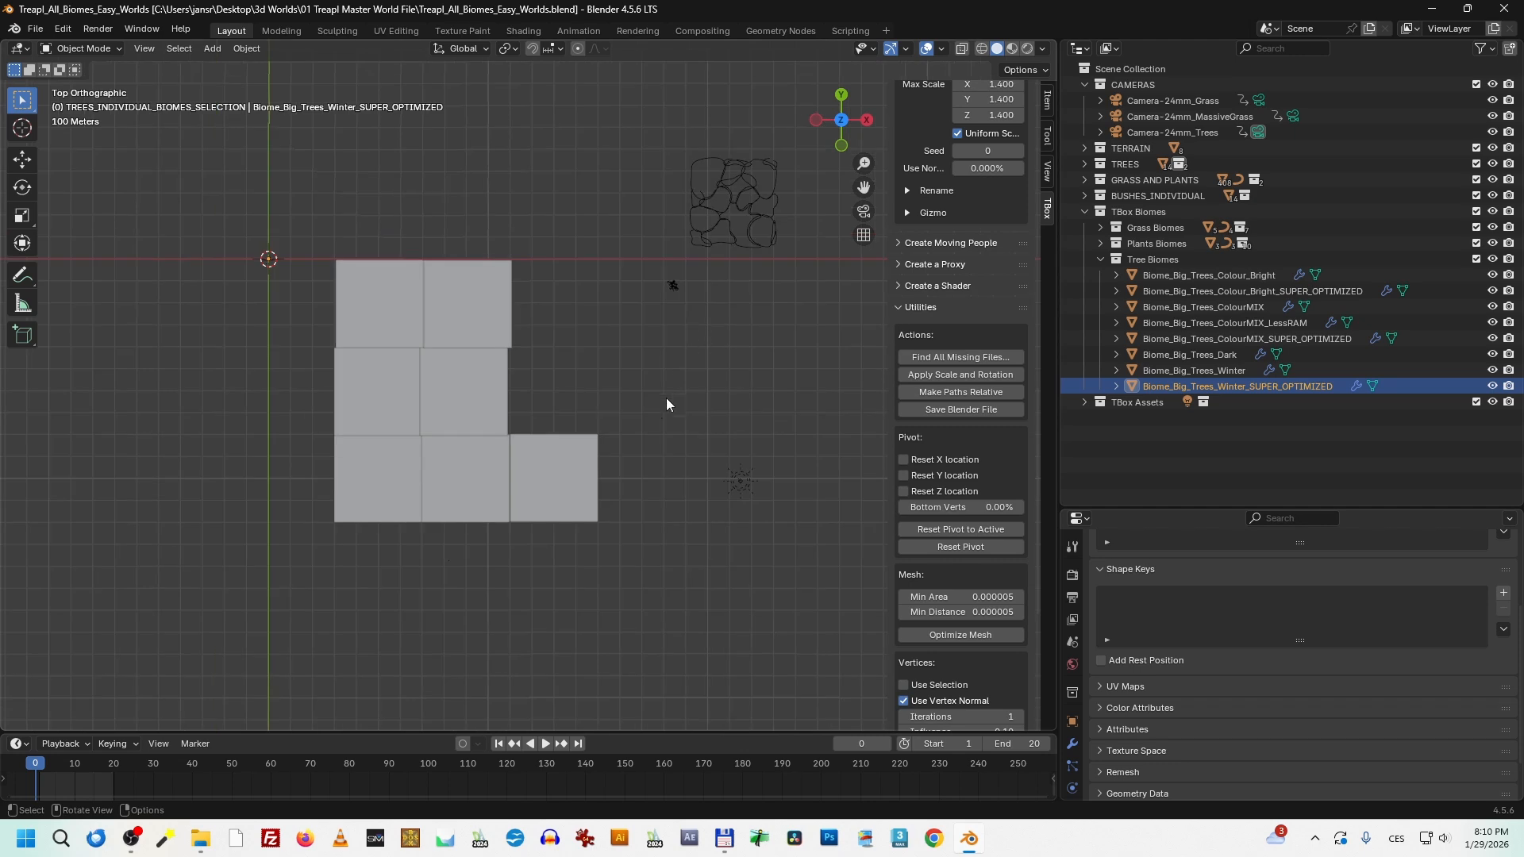
pyautogui.moveTo(667, 405); pyautogui.dragTo(659, 369, button='middle')
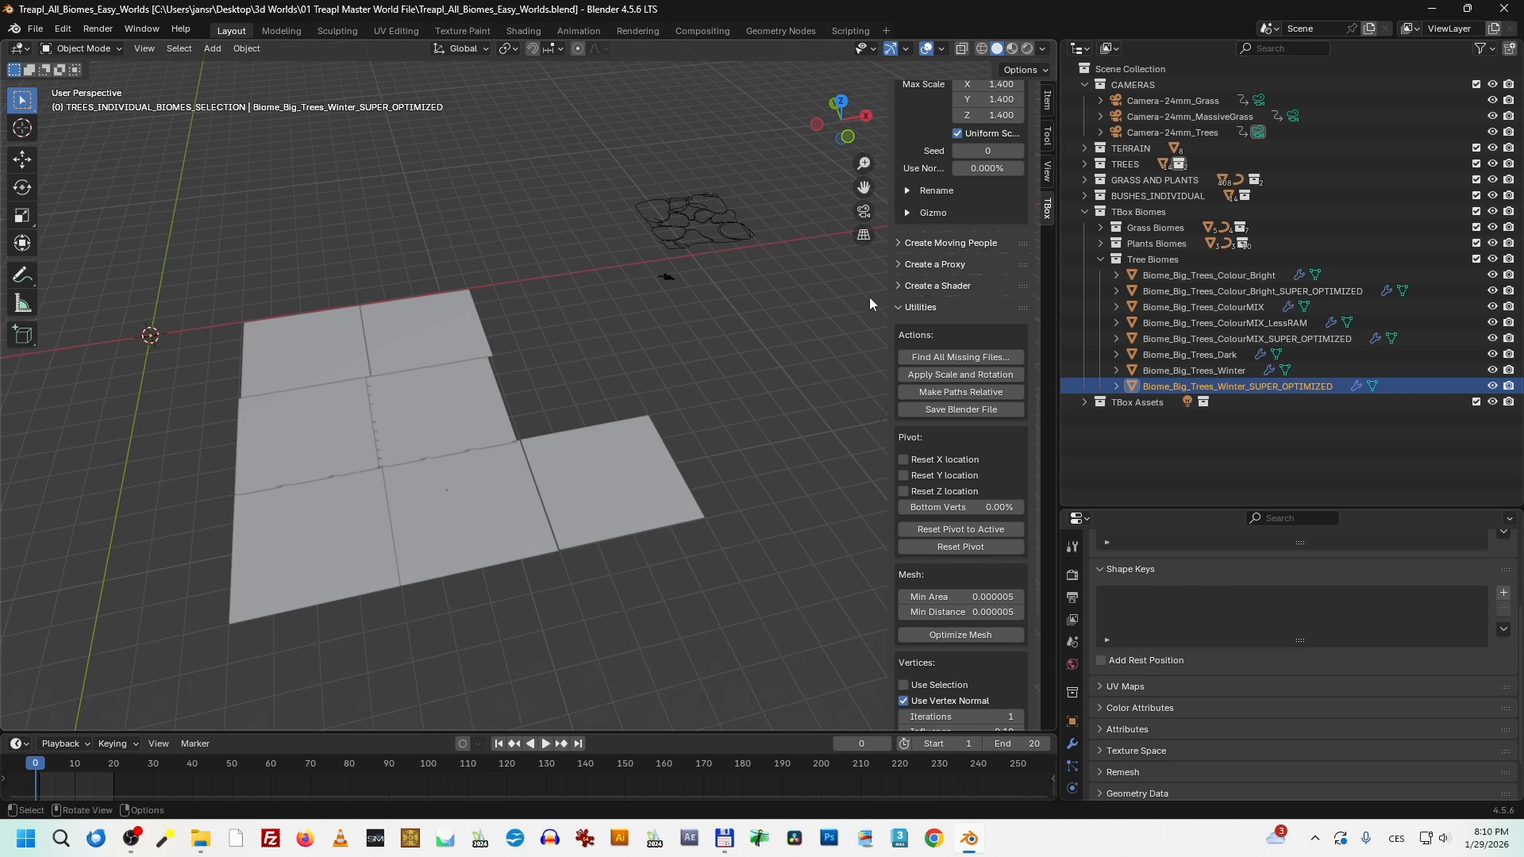
# Step: Collapse the add-on's Create a Scatter and Utilities sections, and check the contents of Create a World before closing it again
pyautogui.scroll(12, 984, 239)
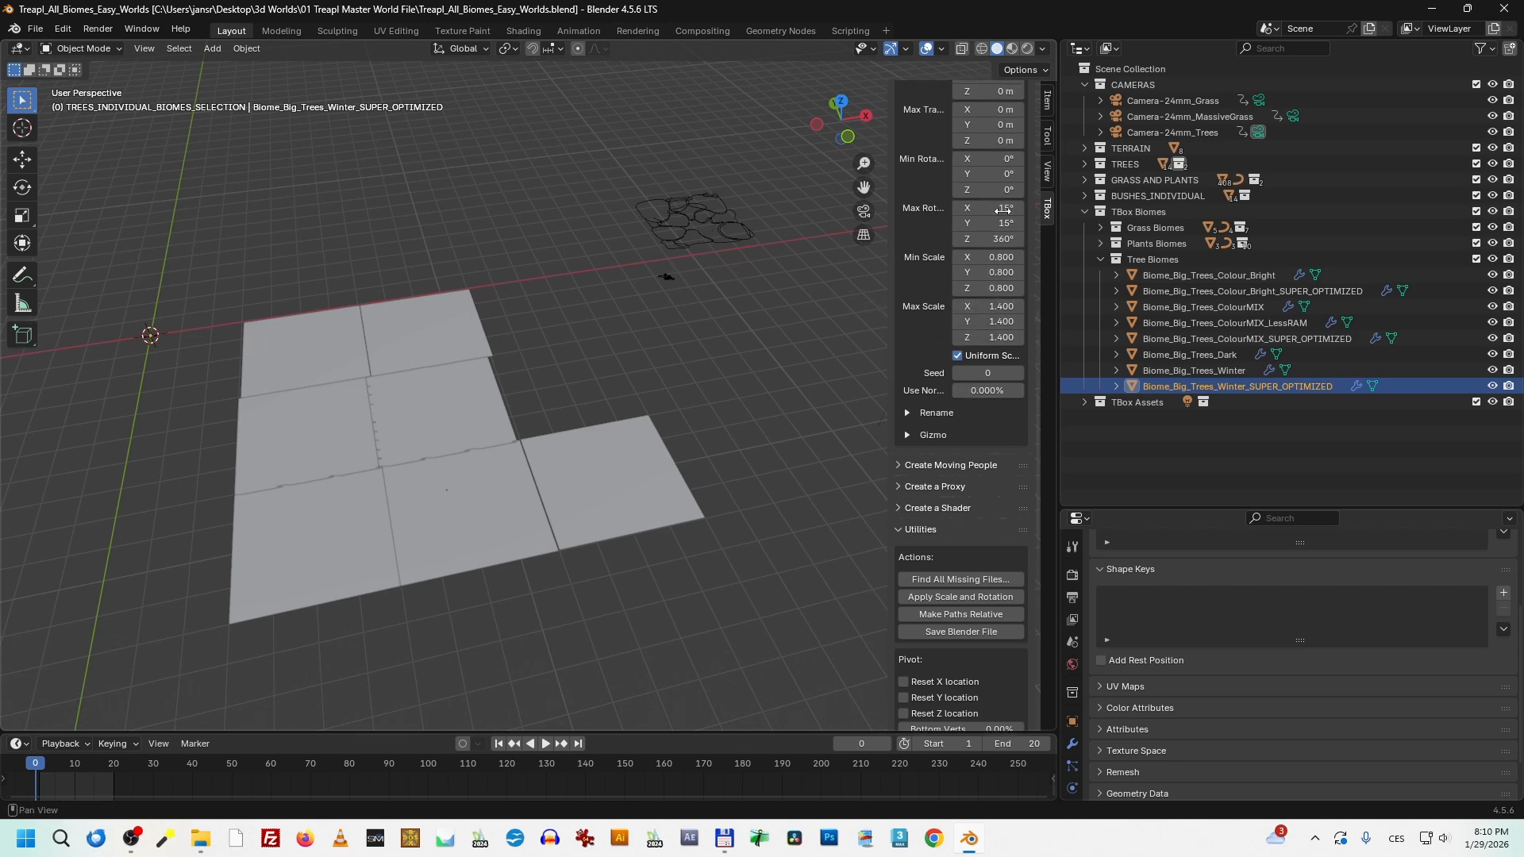
pyautogui.scroll(10, 1019, 222)
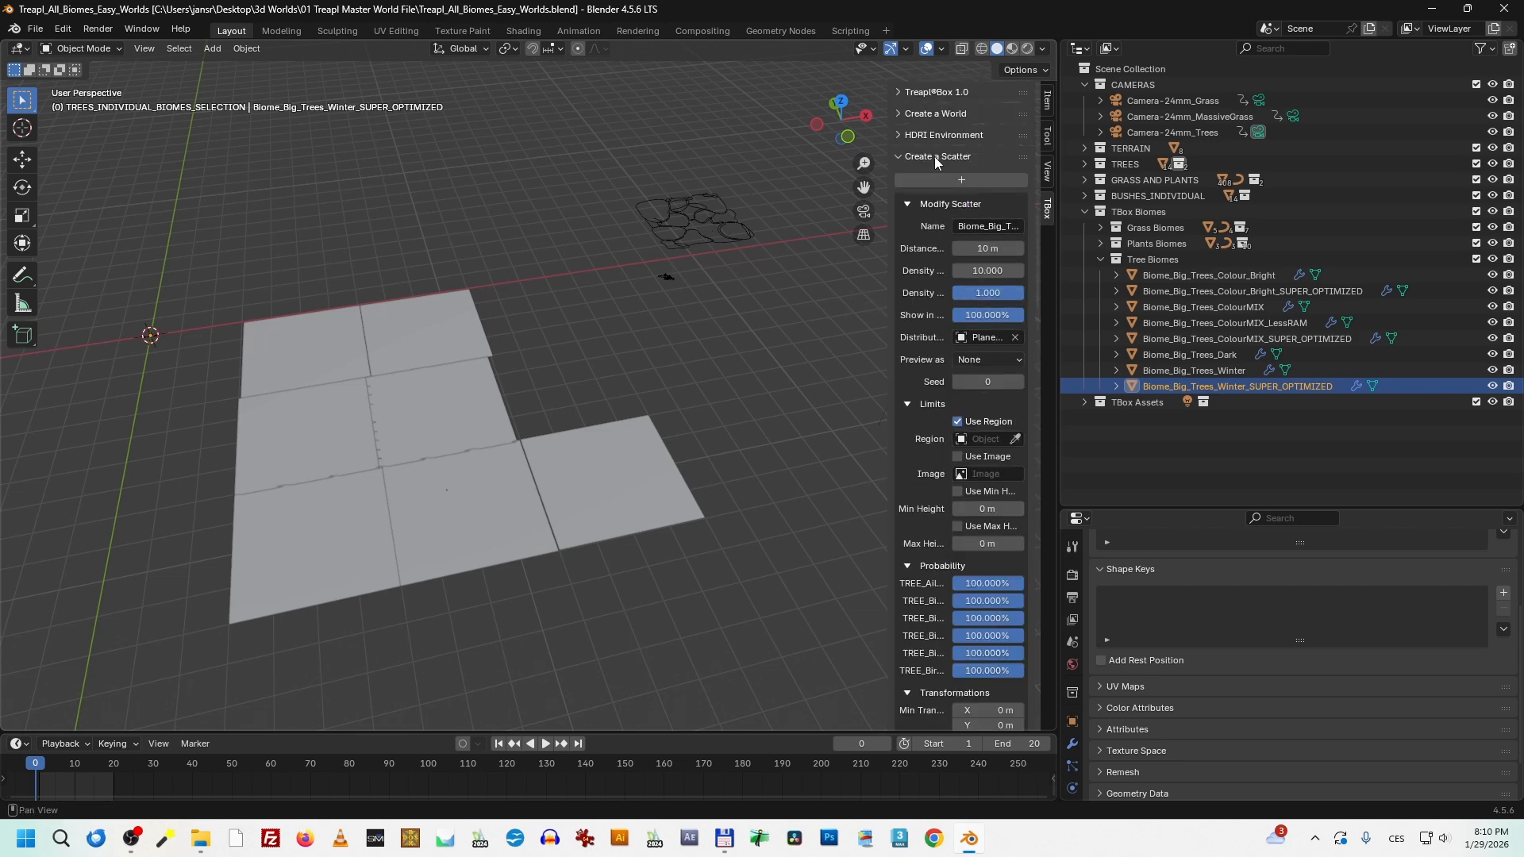
pyautogui.click(936, 156)
pyautogui.click(933, 242)
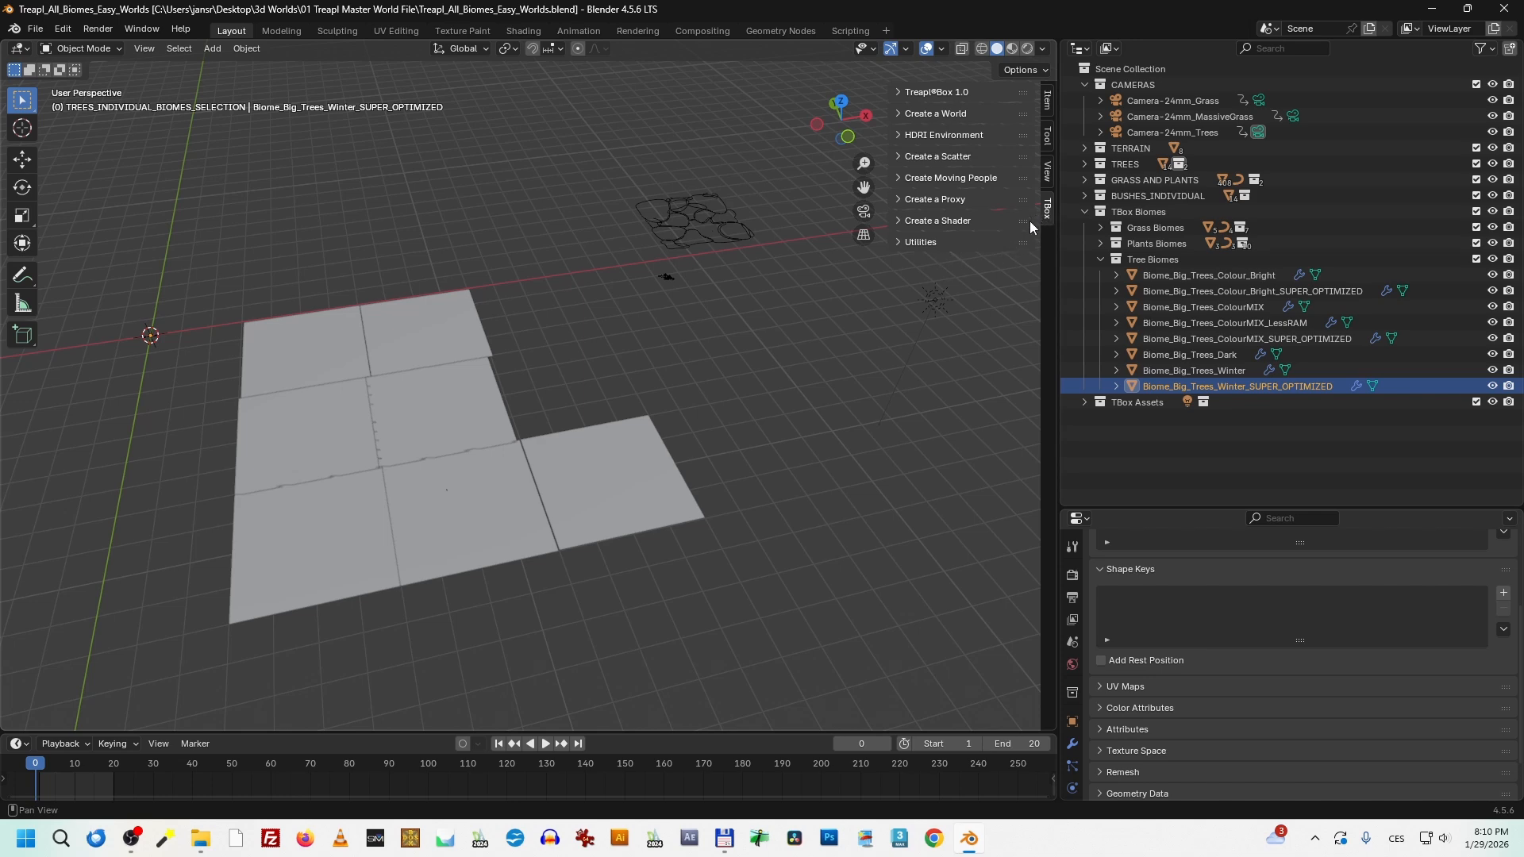
pyautogui.click(941, 114)
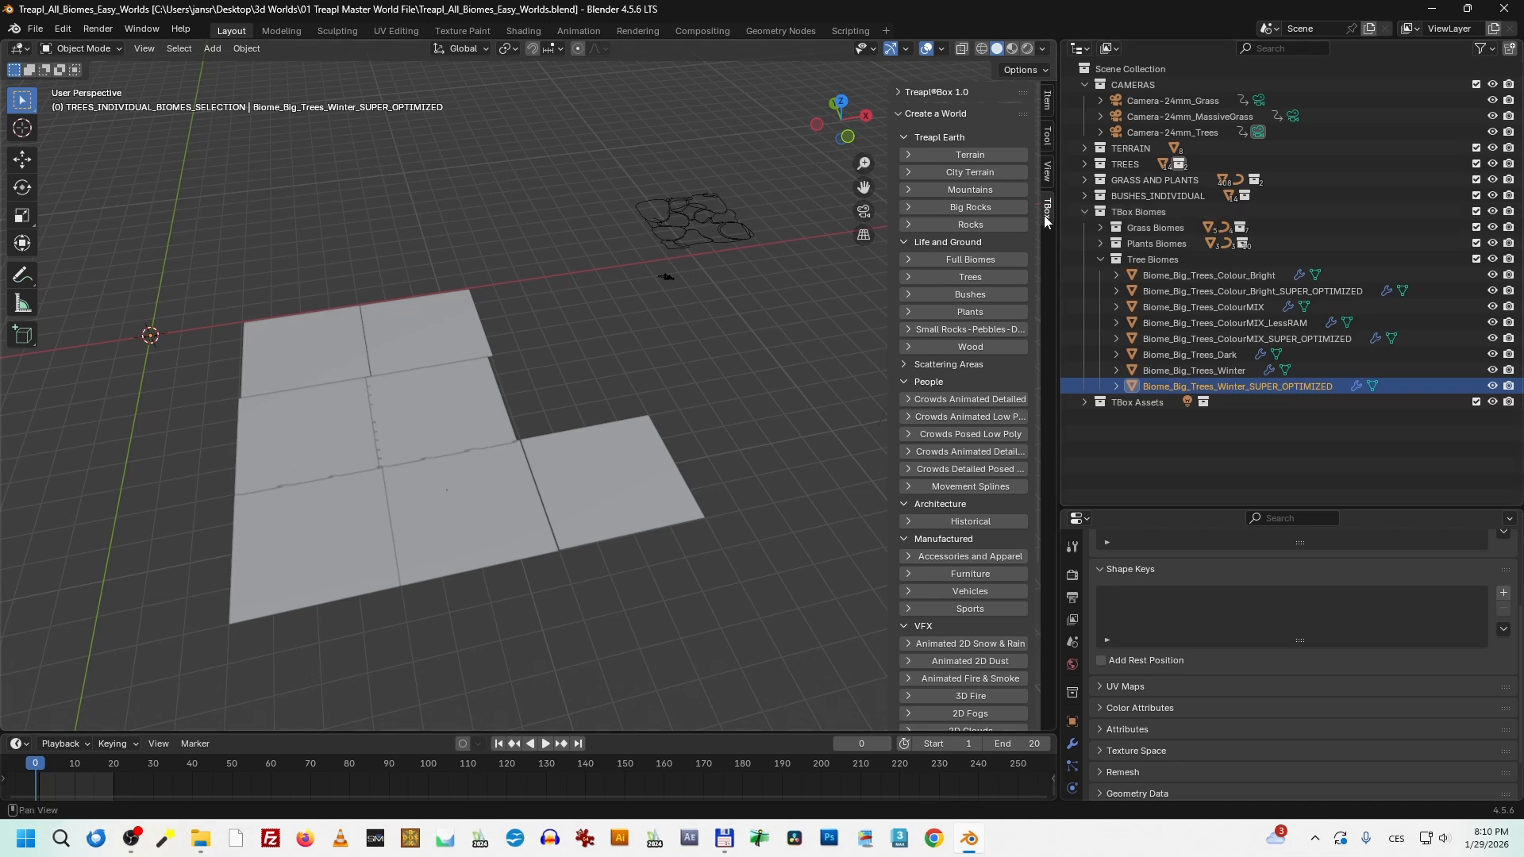
pyautogui.click(920, 113)
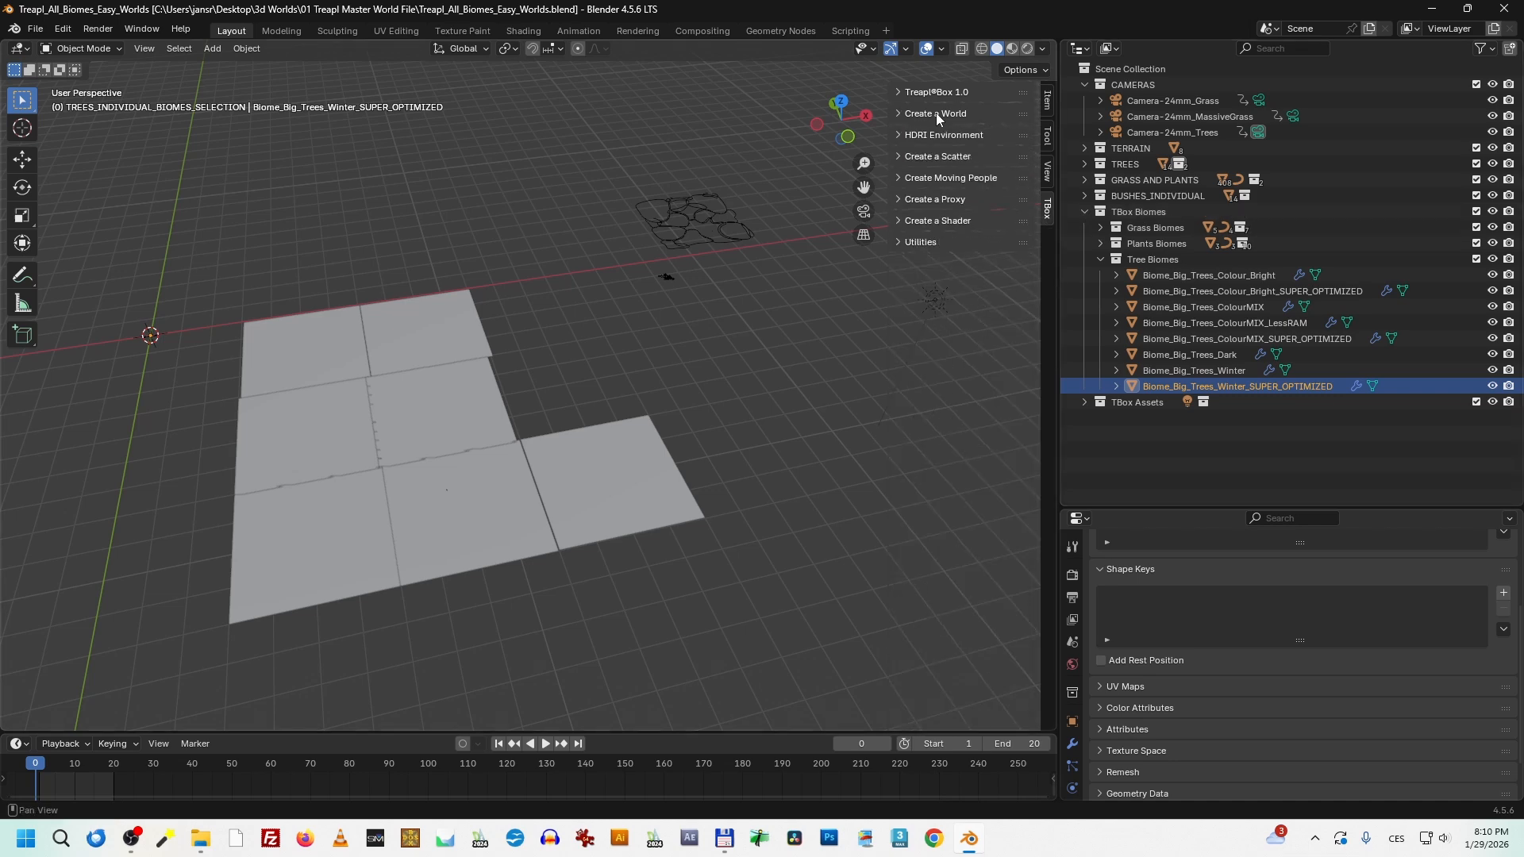
# Step: Expand the add-on's Utilities section and start Find All Missing Files
pyautogui.click(914, 243)
pyautogui.scroll(-3, 972, 232)
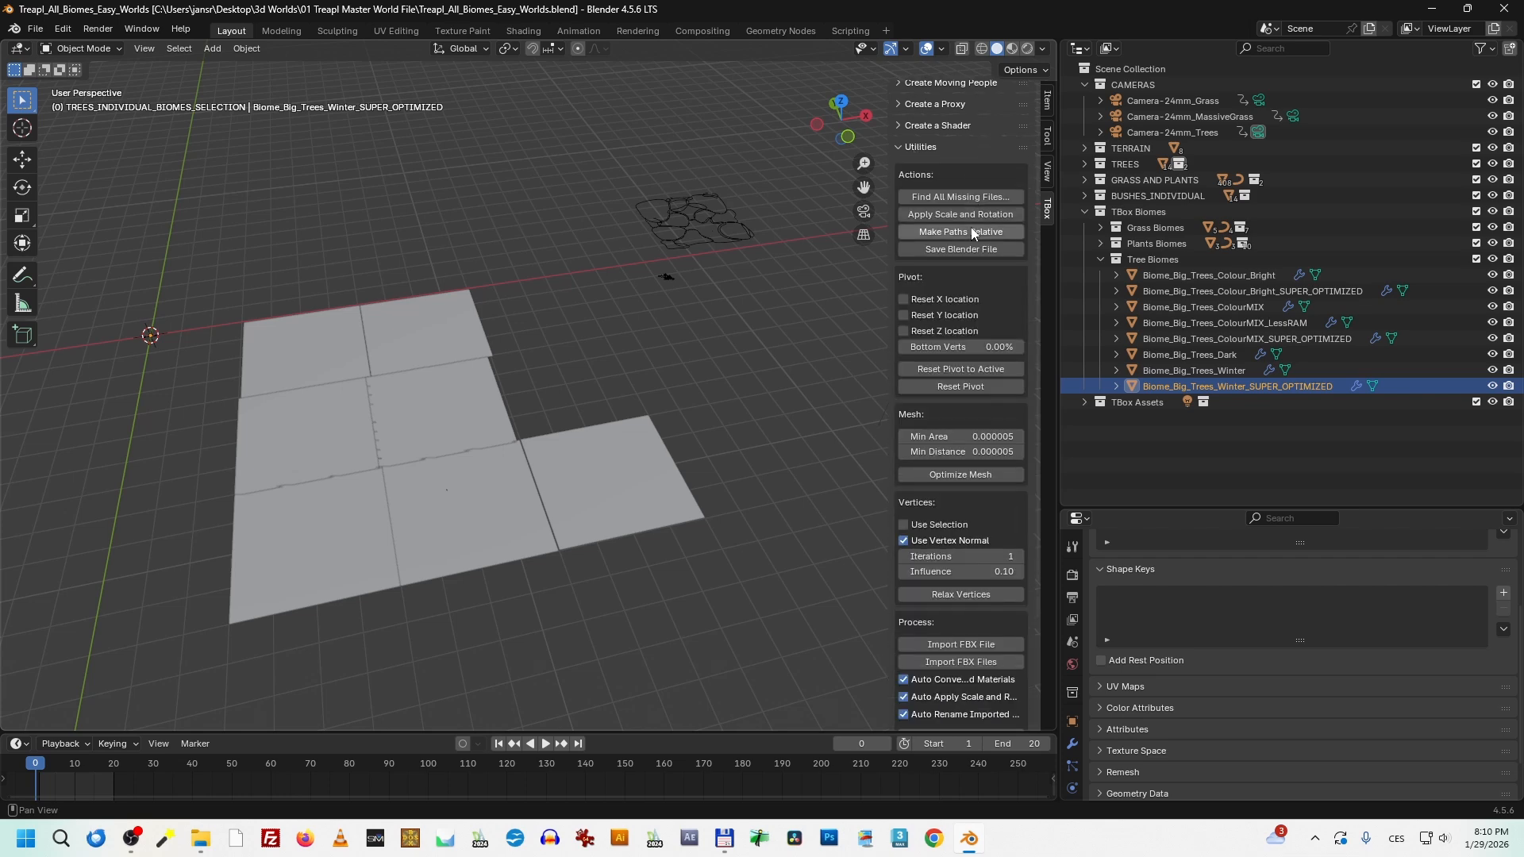
pyautogui.scroll(3, 970, 231)
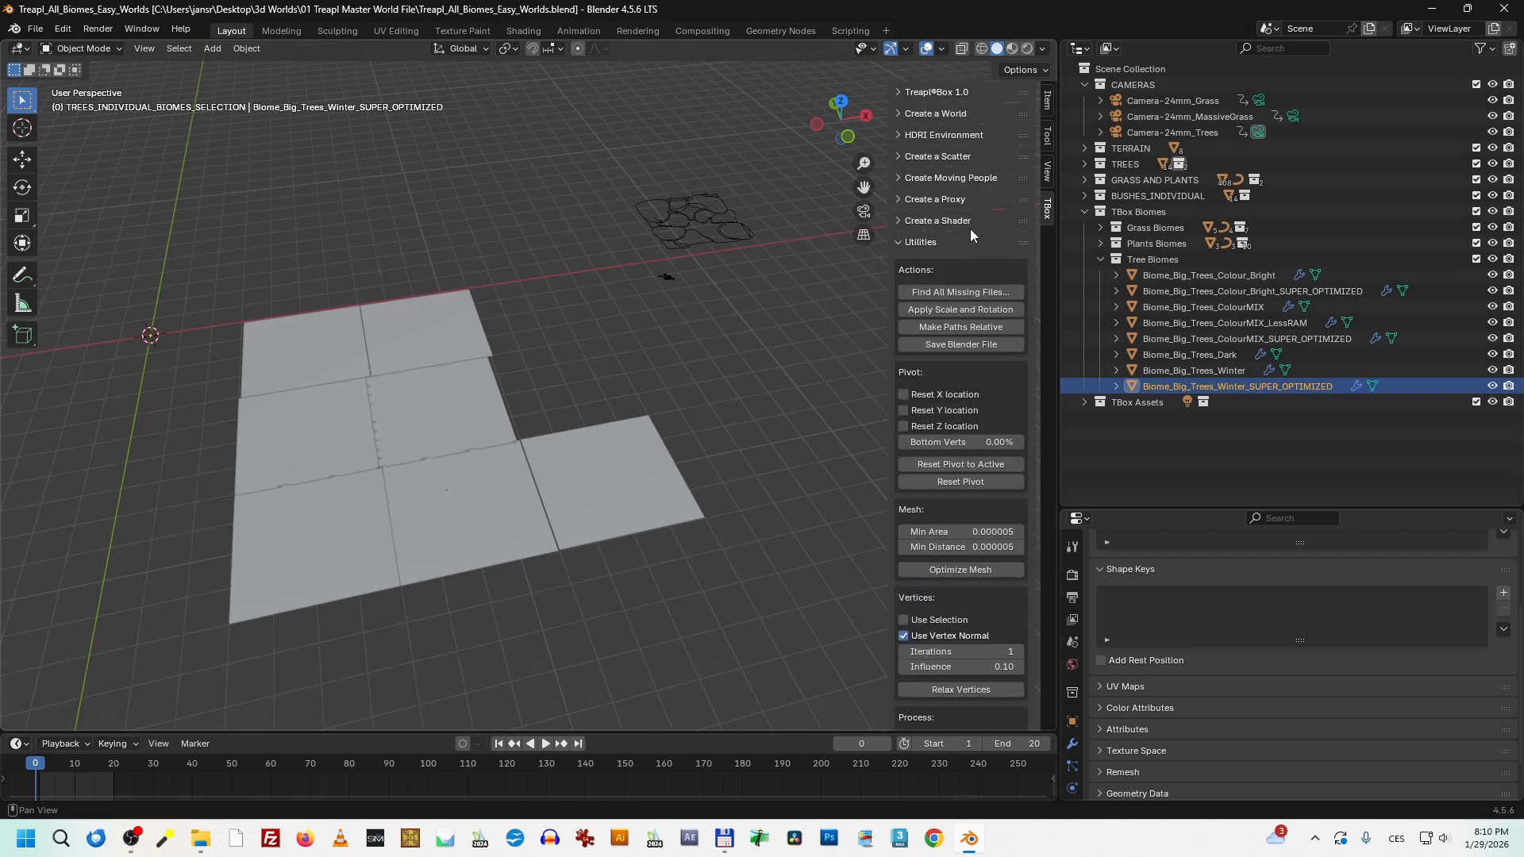
pyautogui.click(965, 289)
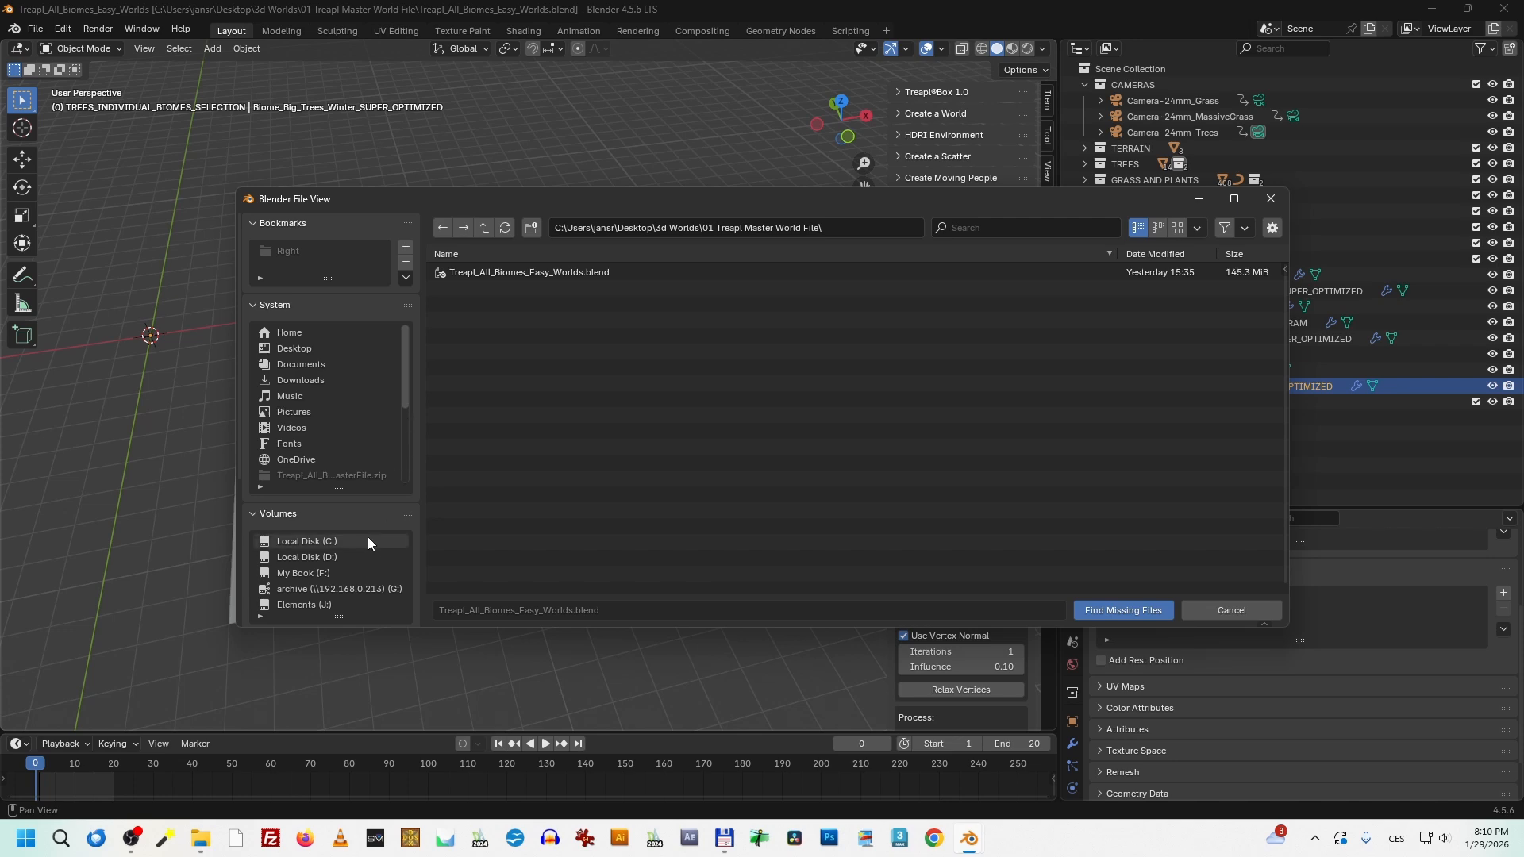
# Step: Browse from the C: drive into the account's own folder under Users, and check the file browser's display and filter options
pyautogui.scroll(-3, 369, 548)
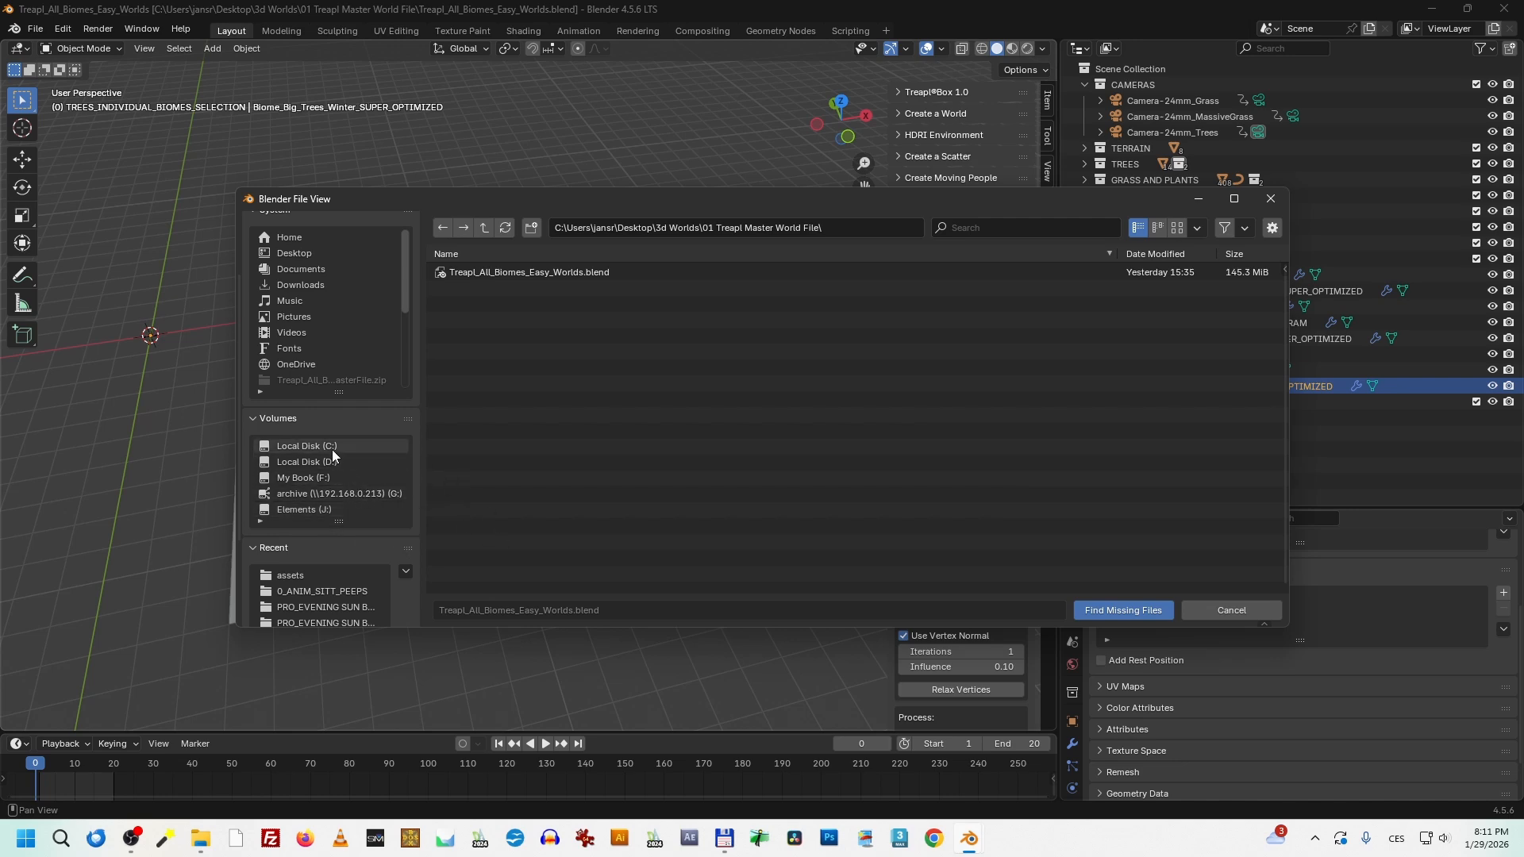
pyautogui.click(310, 447)
pyautogui.scroll(-3, 554, 435)
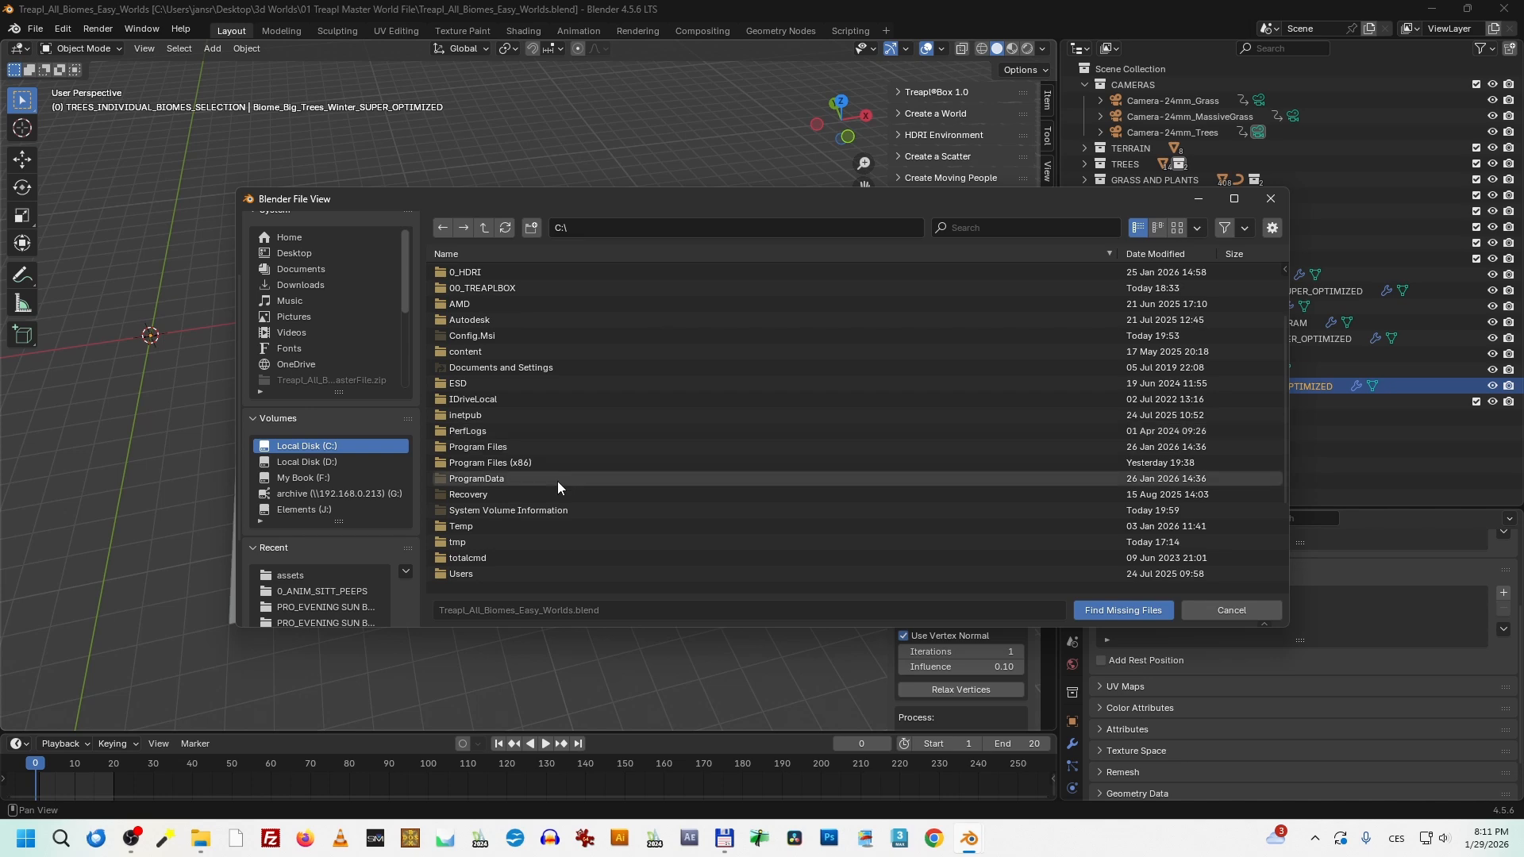
pyautogui.doubleClick(478, 572)
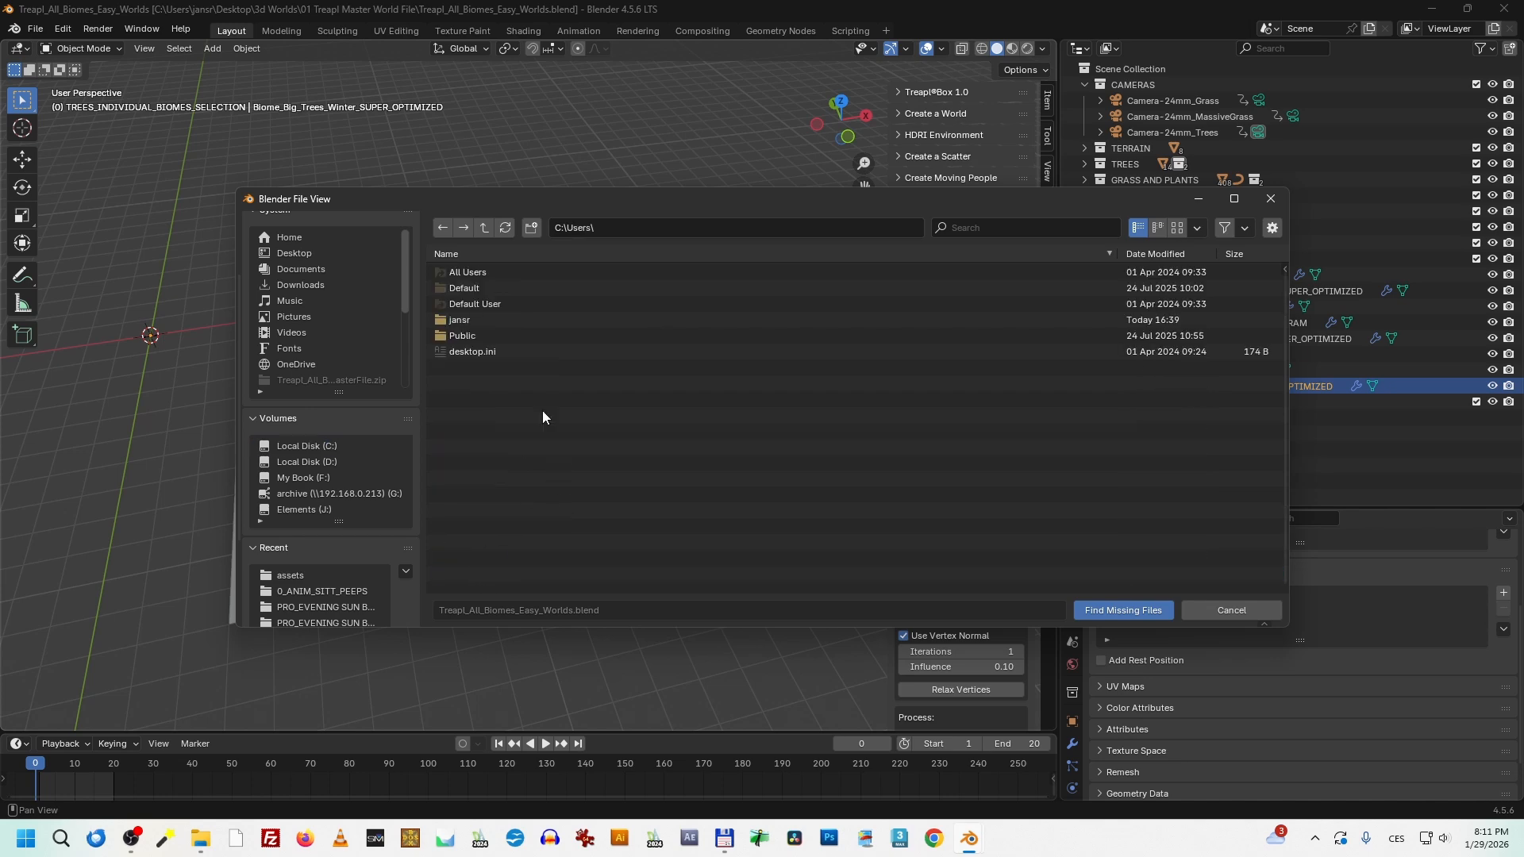
pyautogui.doubleClick(513, 321)
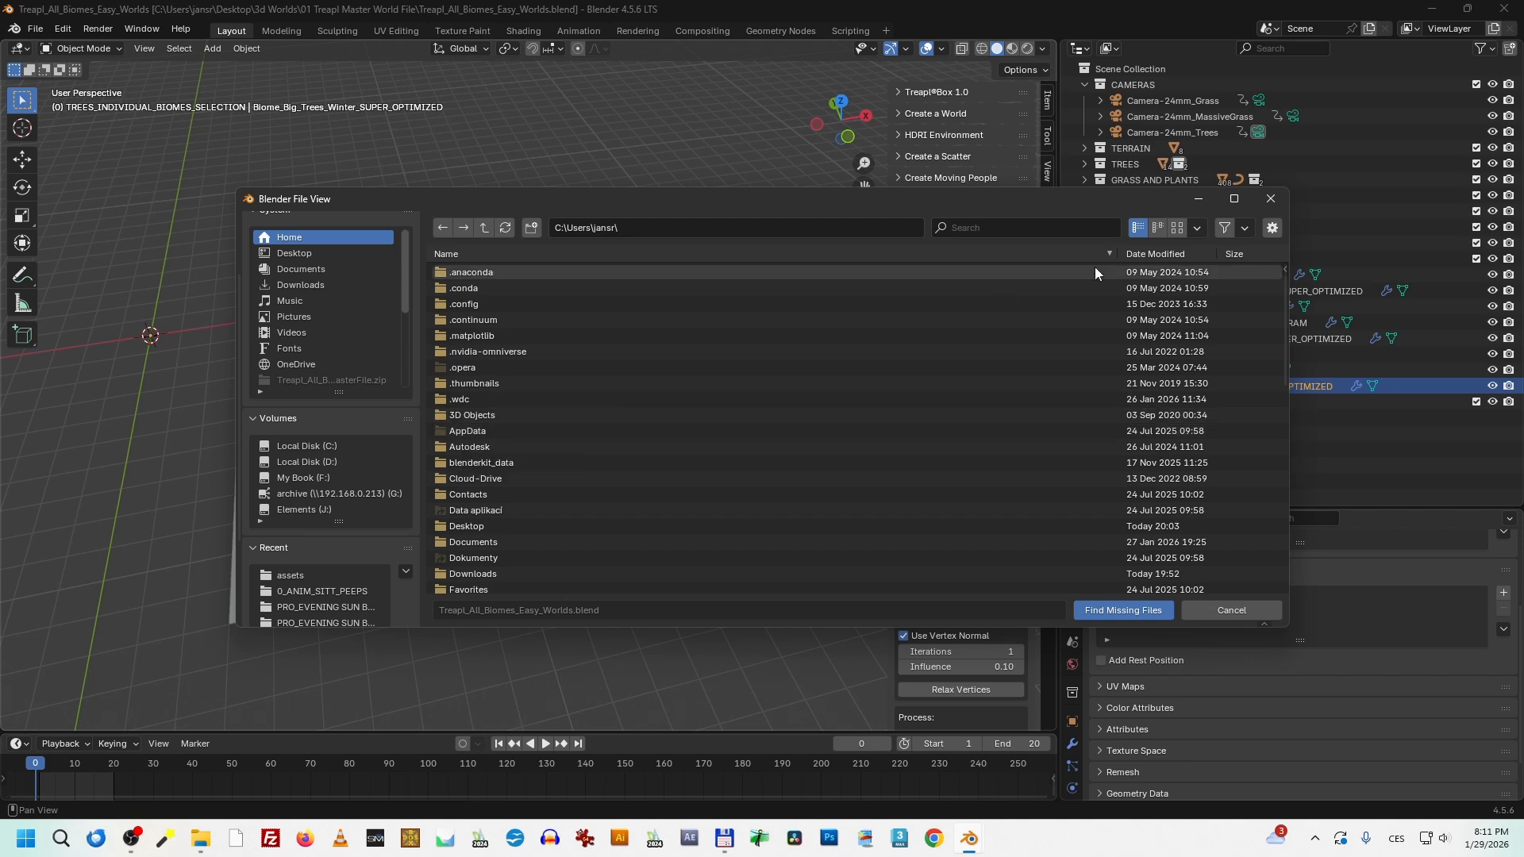
pyautogui.click(1197, 228)
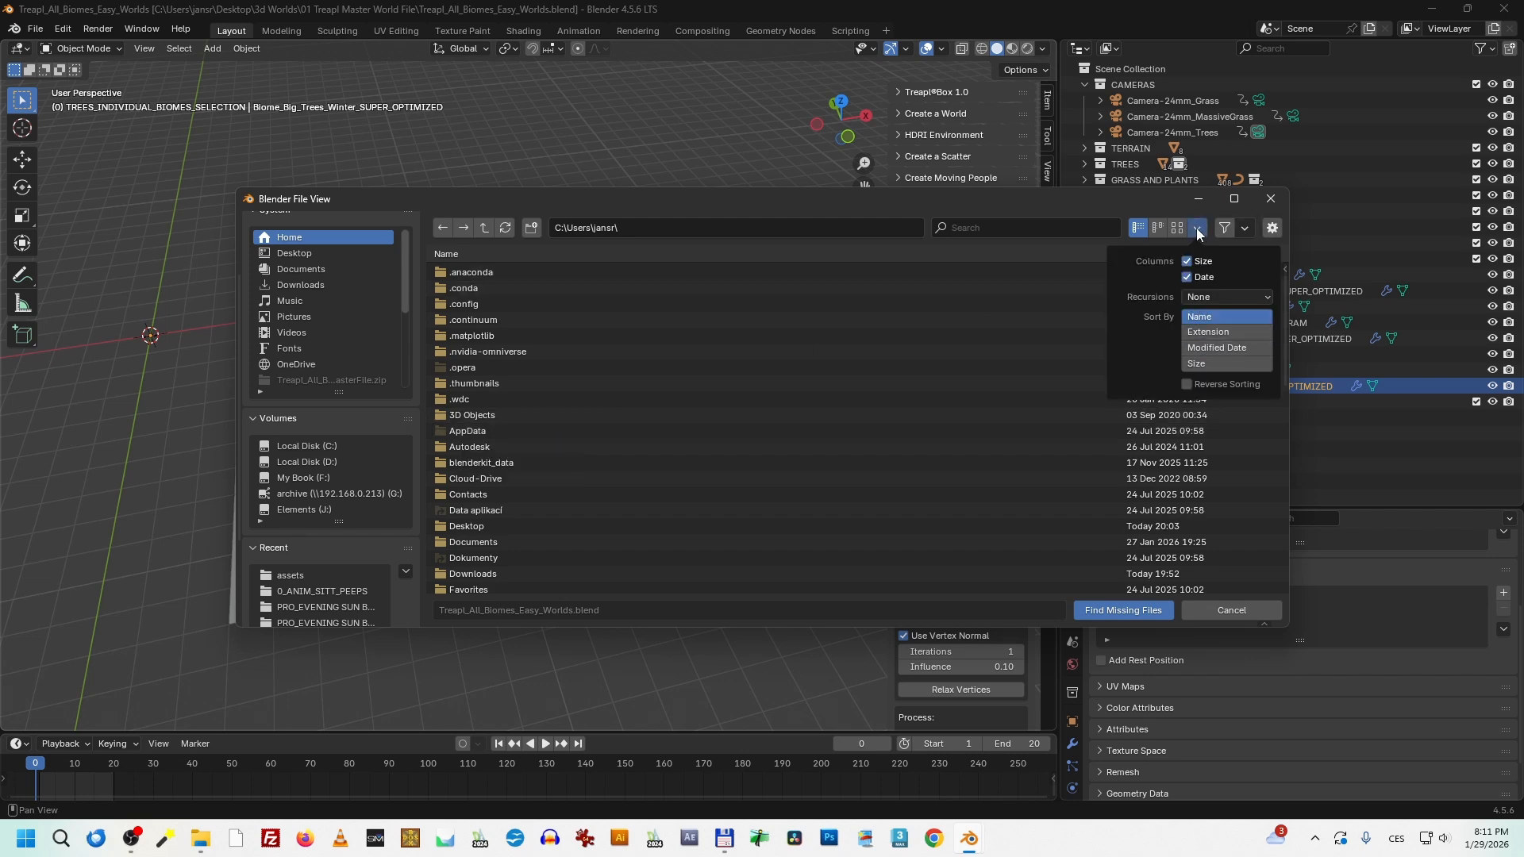
pyautogui.click(1245, 228)
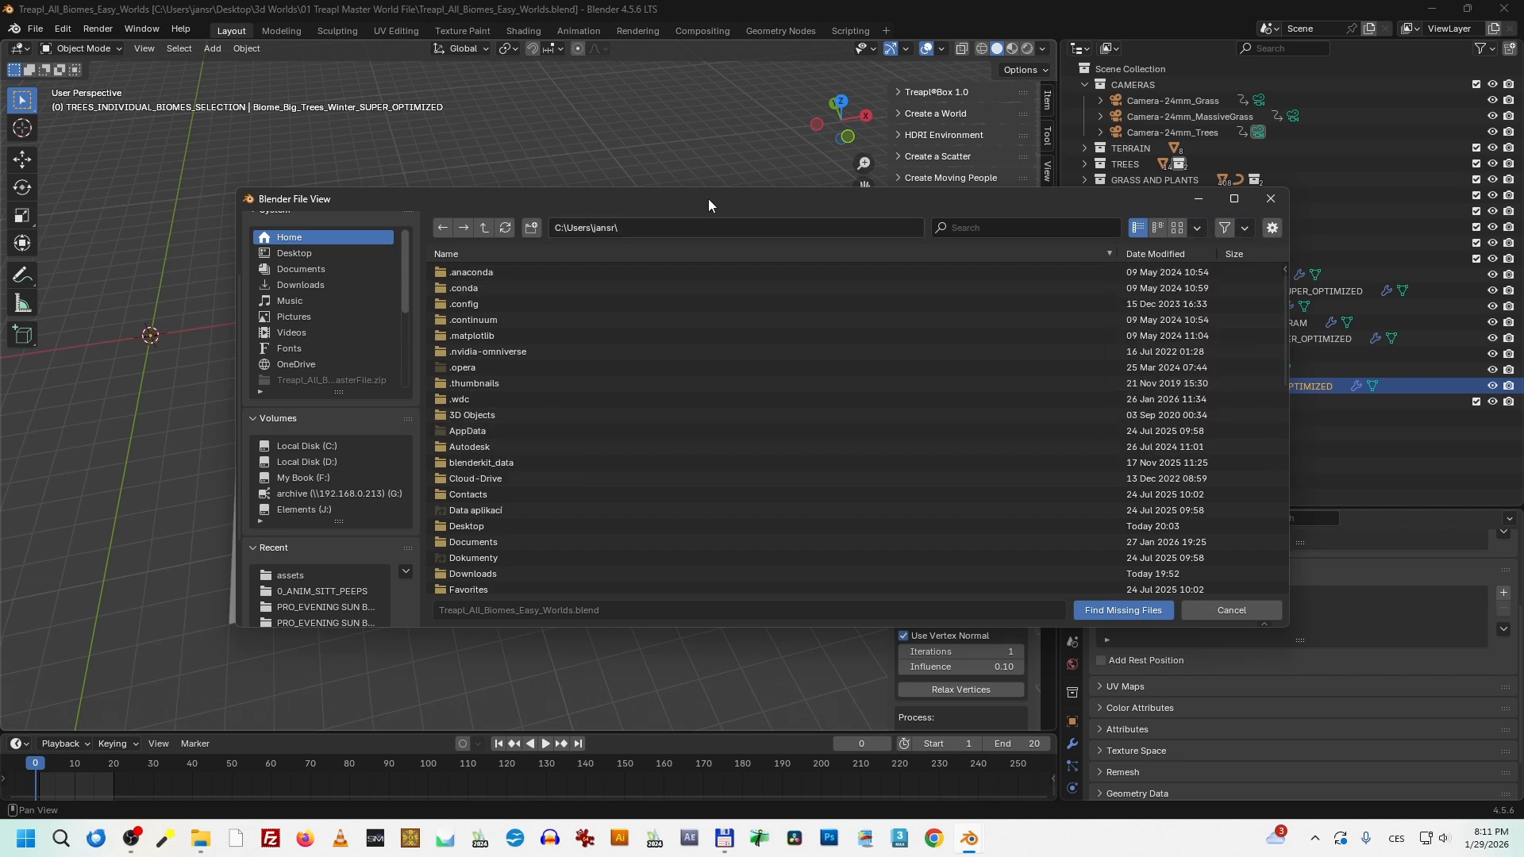
# Step: Go down through AppData, Roaming, Blender Foundation and Blender to the 4.5 folder
pyautogui.doubleClick(473, 432)
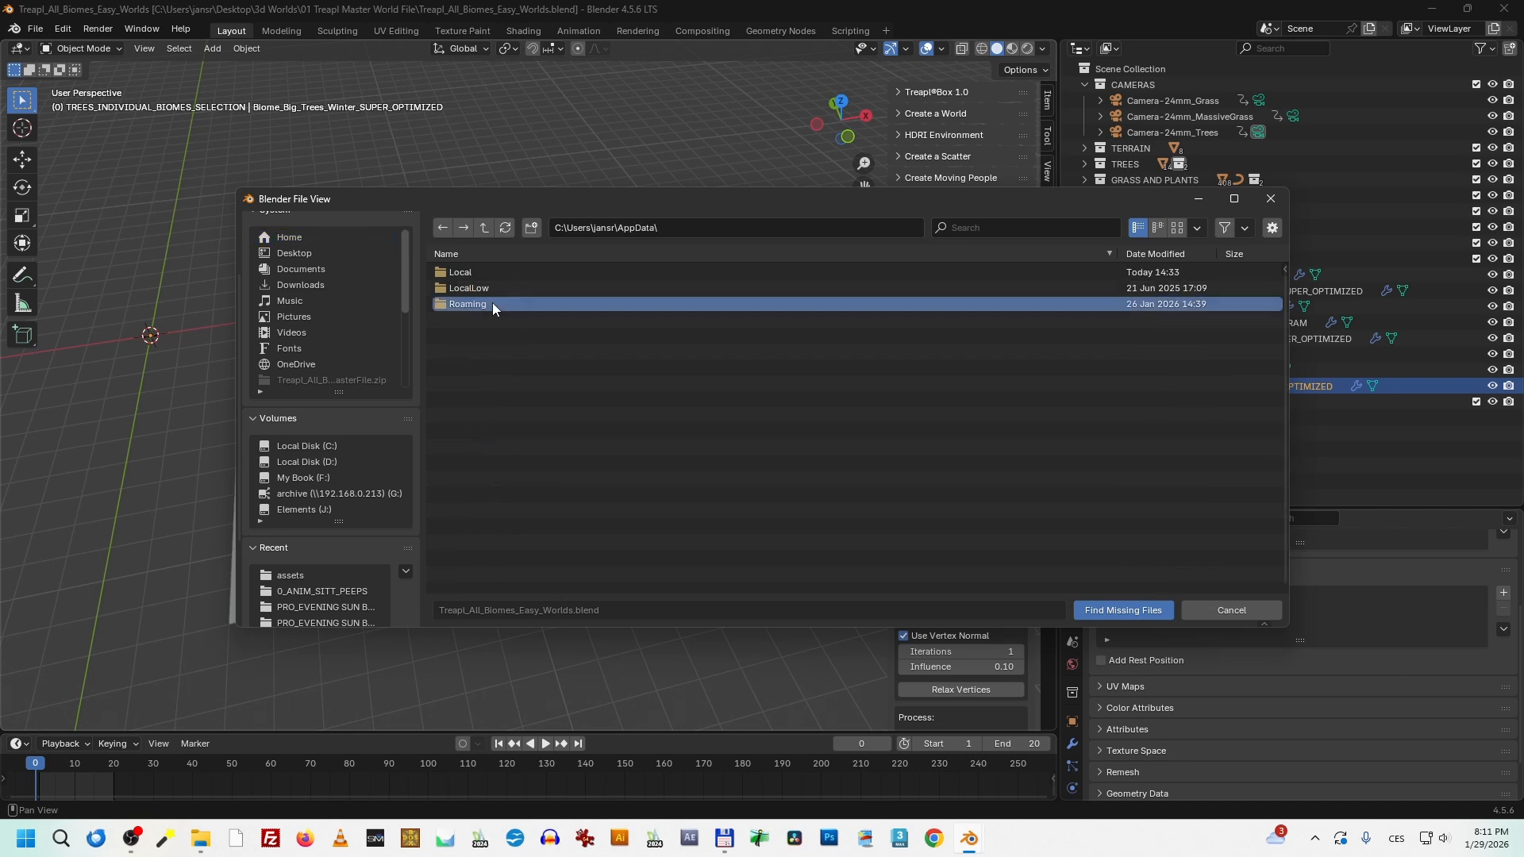
pyautogui.doubleClick(492, 303)
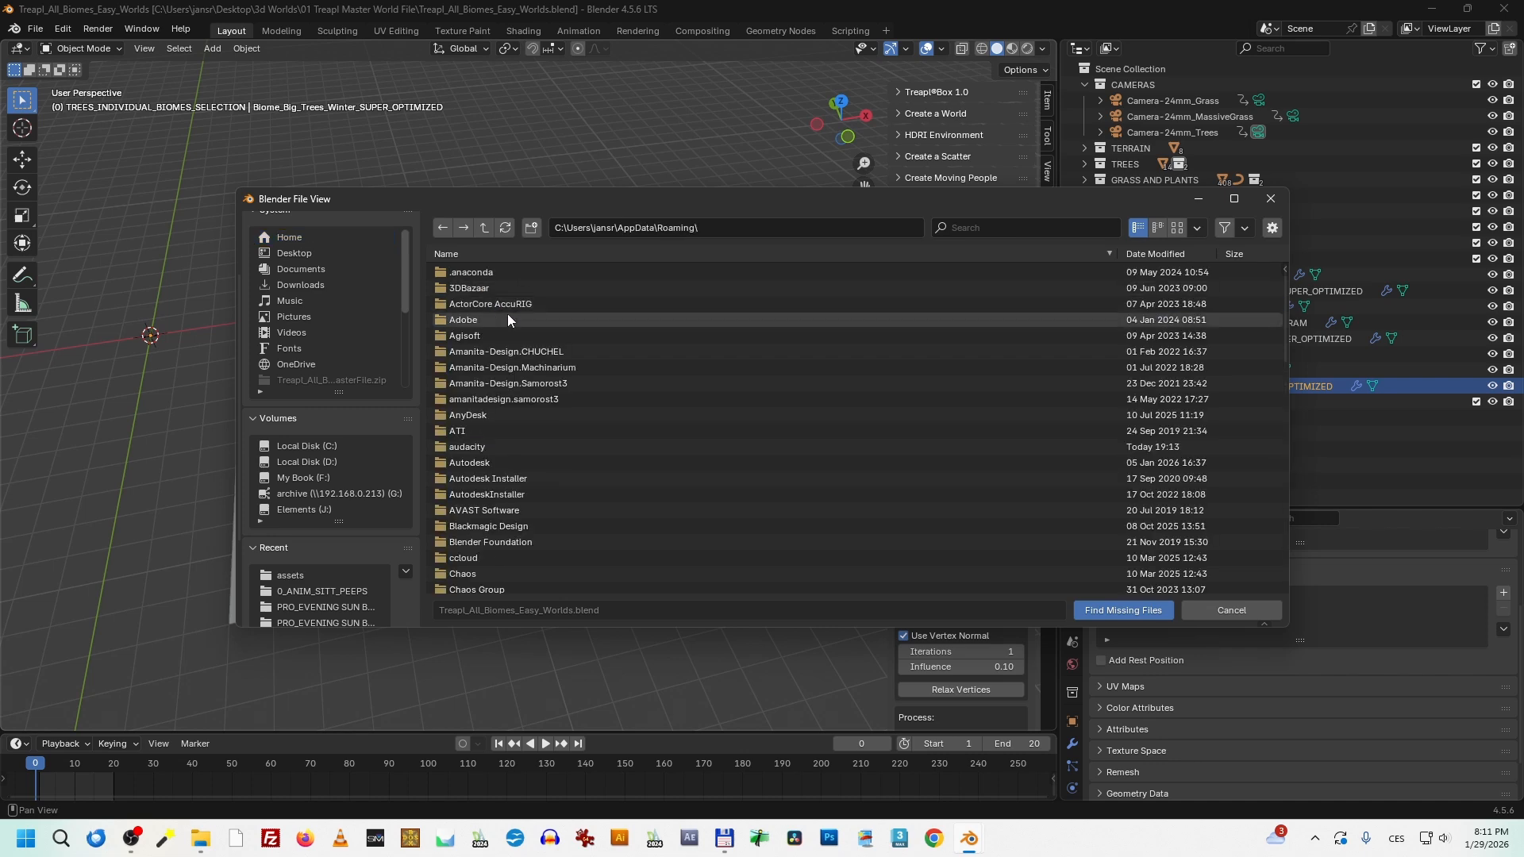
pyautogui.doubleClick(511, 542)
pyautogui.doubleClick(484, 273)
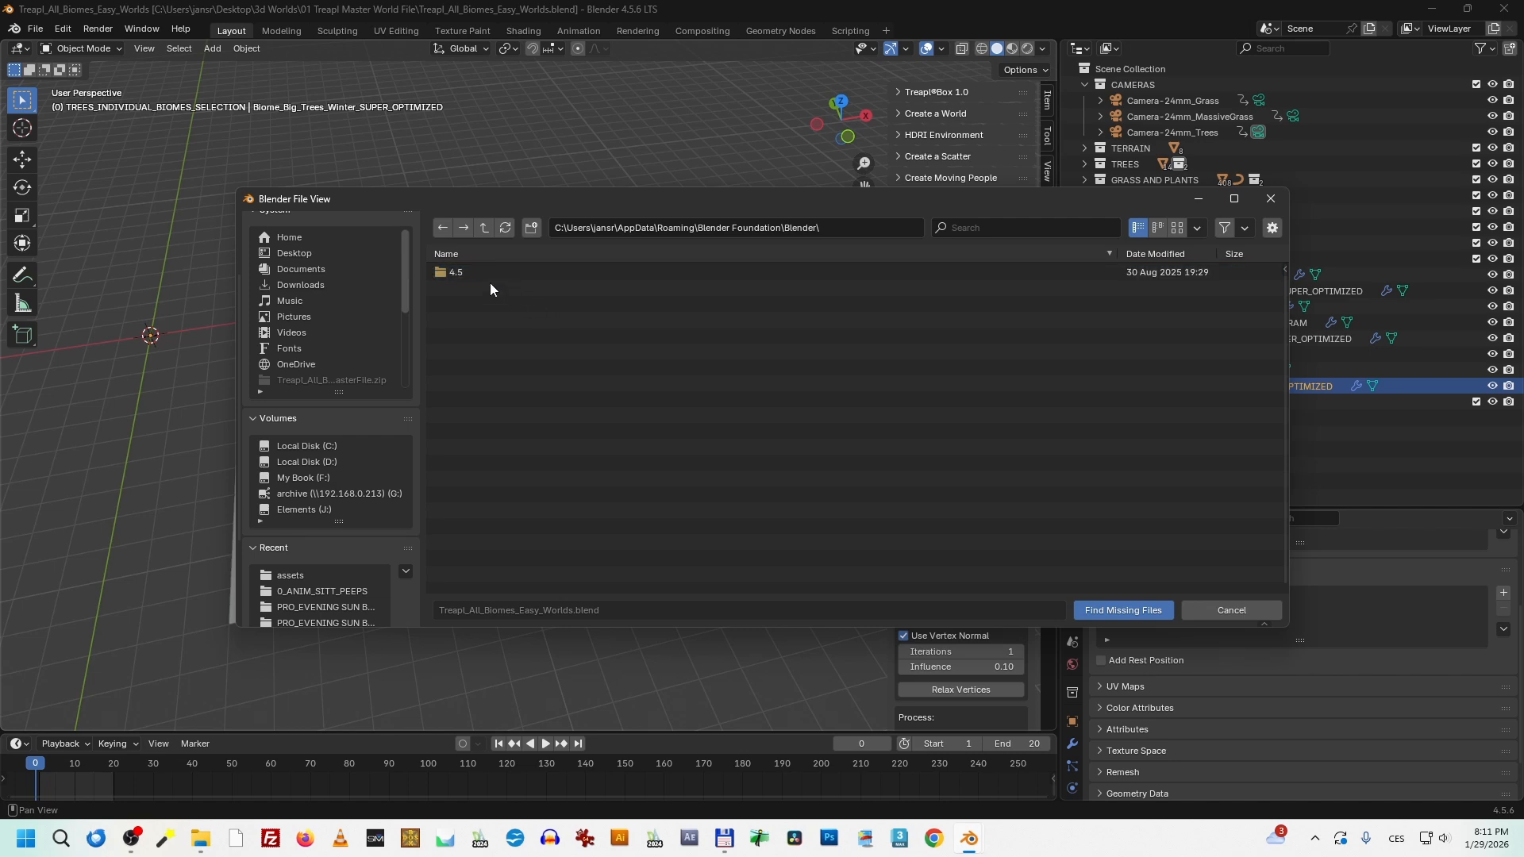
pyautogui.doubleClick(484, 275)
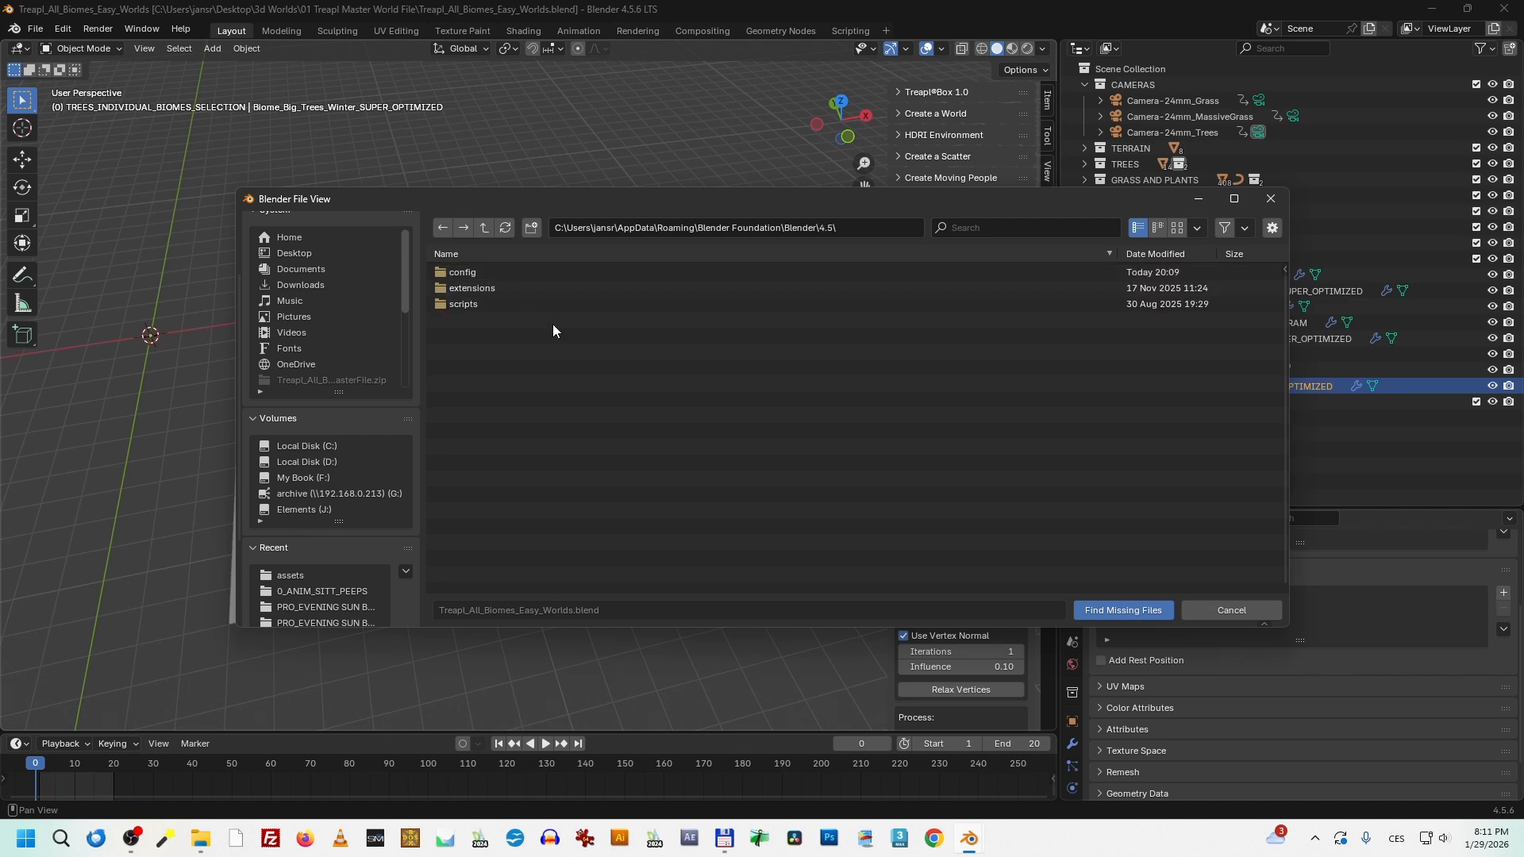
# Step: Open extensions\user_default\treaplbox\assets and run the missing-file search on that folder
pyautogui.doubleClick(508, 290)
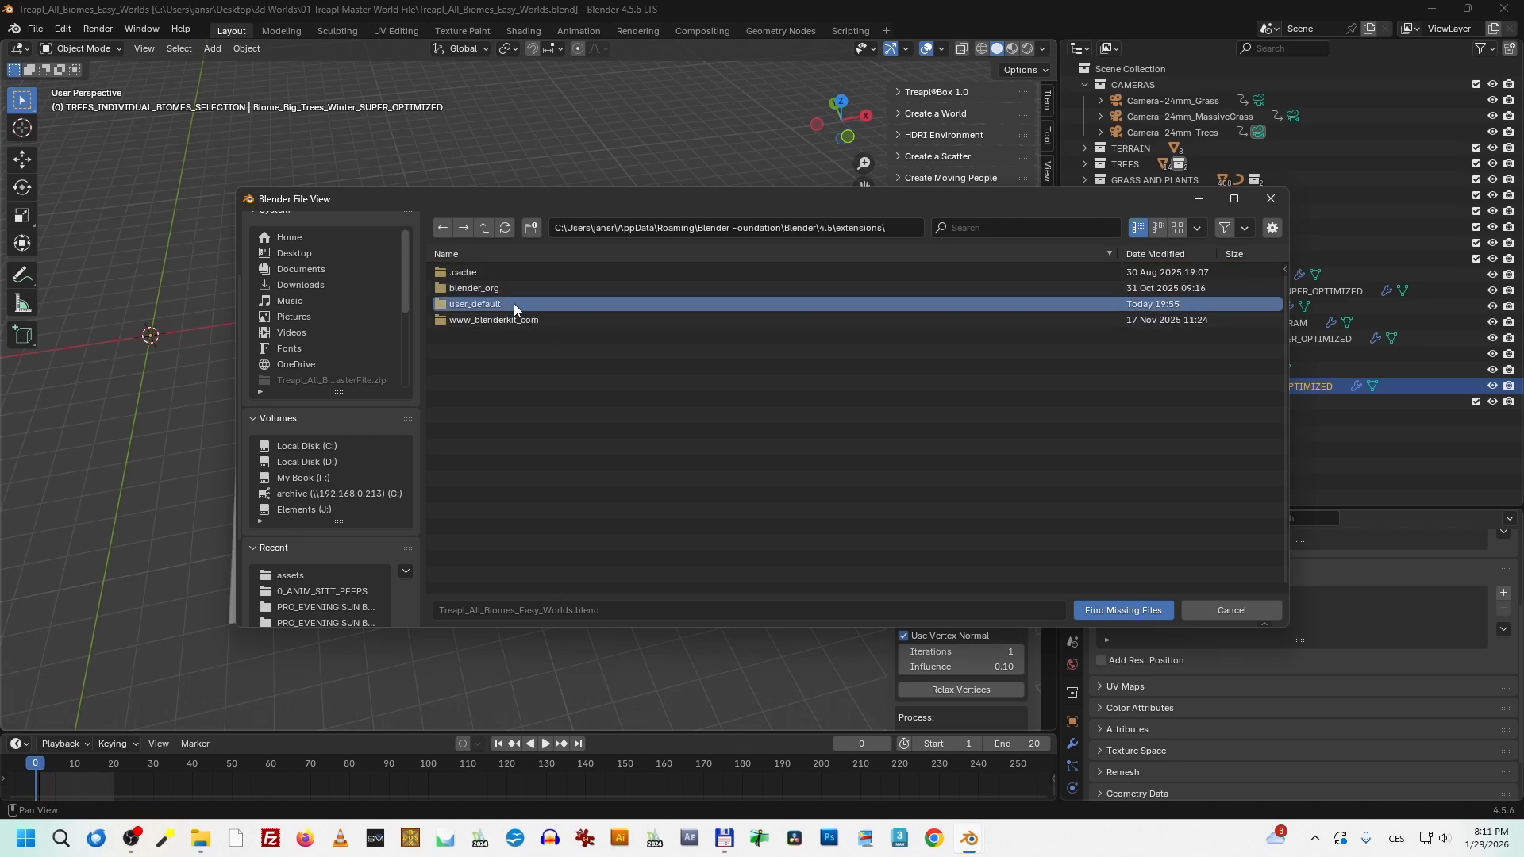
pyautogui.doubleClick(512, 303)
pyautogui.click(505, 318)
pyautogui.doubleClick(505, 319)
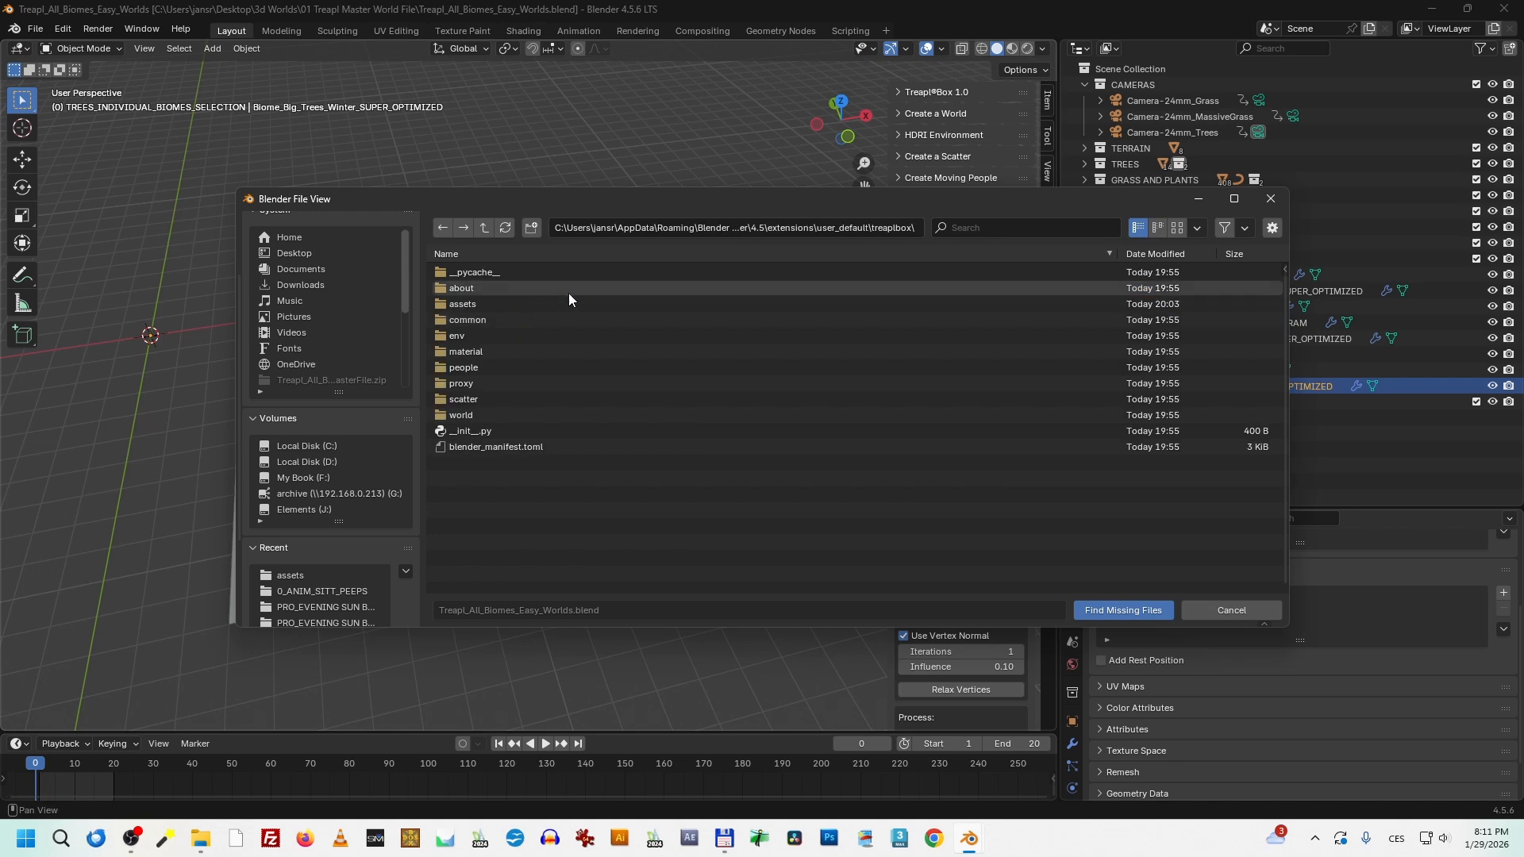
pyautogui.doubleClick(478, 304)
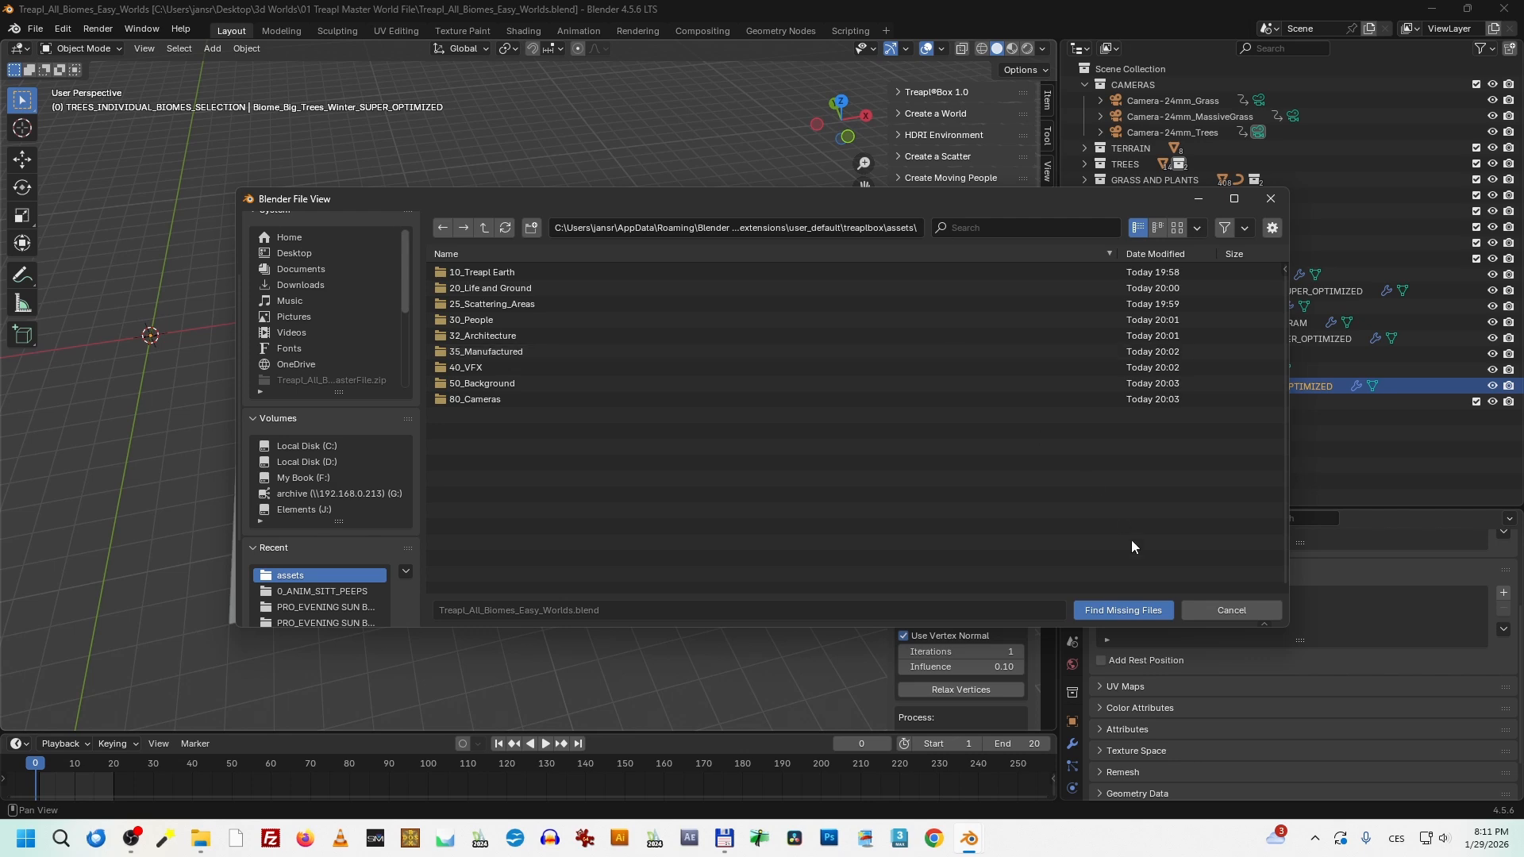
pyautogui.click(1123, 610)
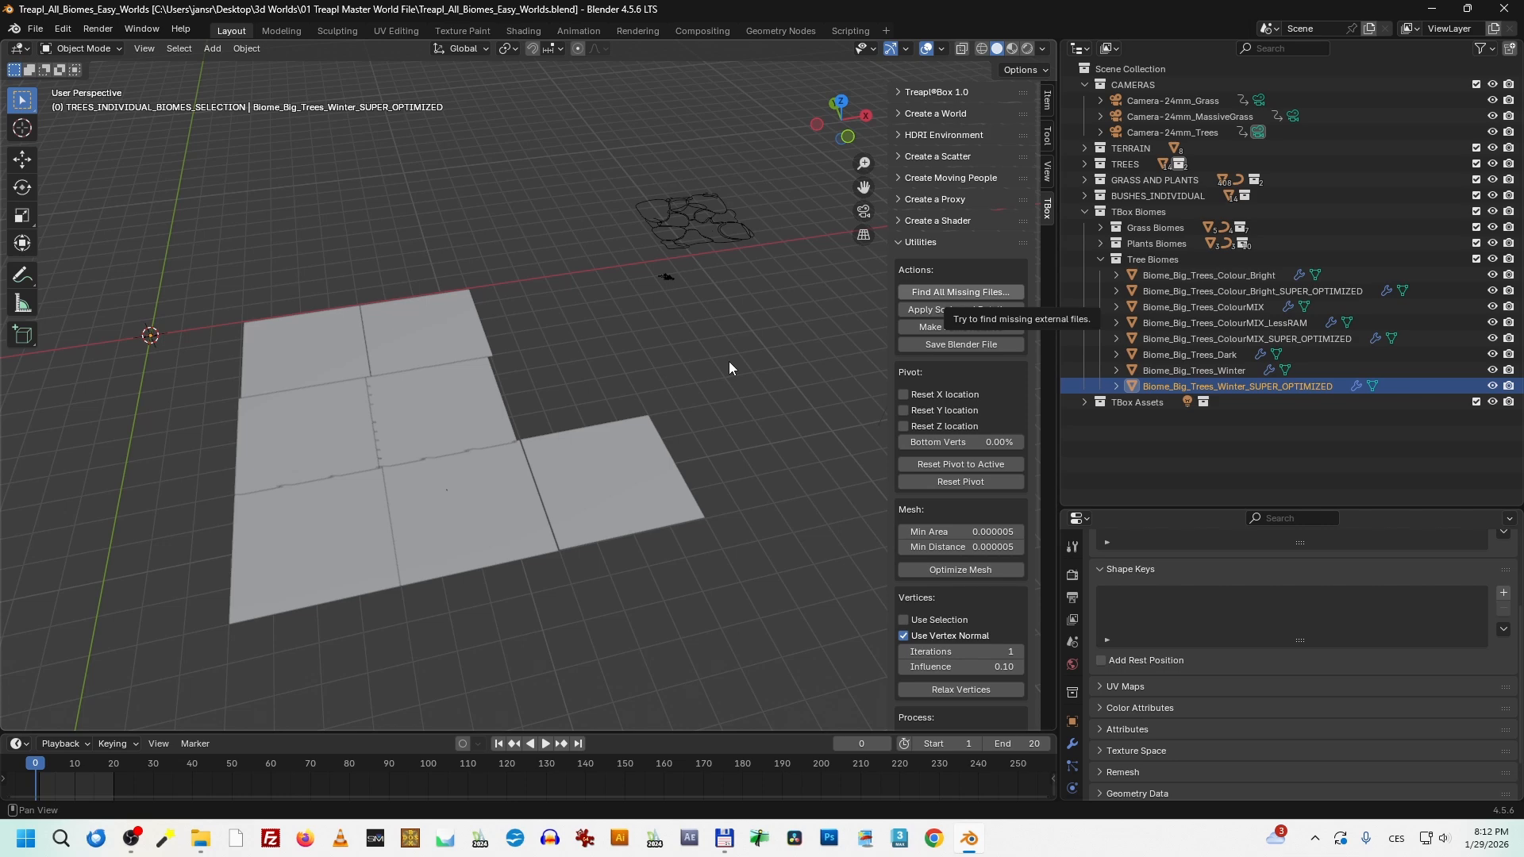
# Step: Save Treapl_All_Biomes_Easy_Worlds.blend, close Blender, and reopen the file from the 01 Treapl Master World File folder
pyautogui.scroll(1, 729, 368)
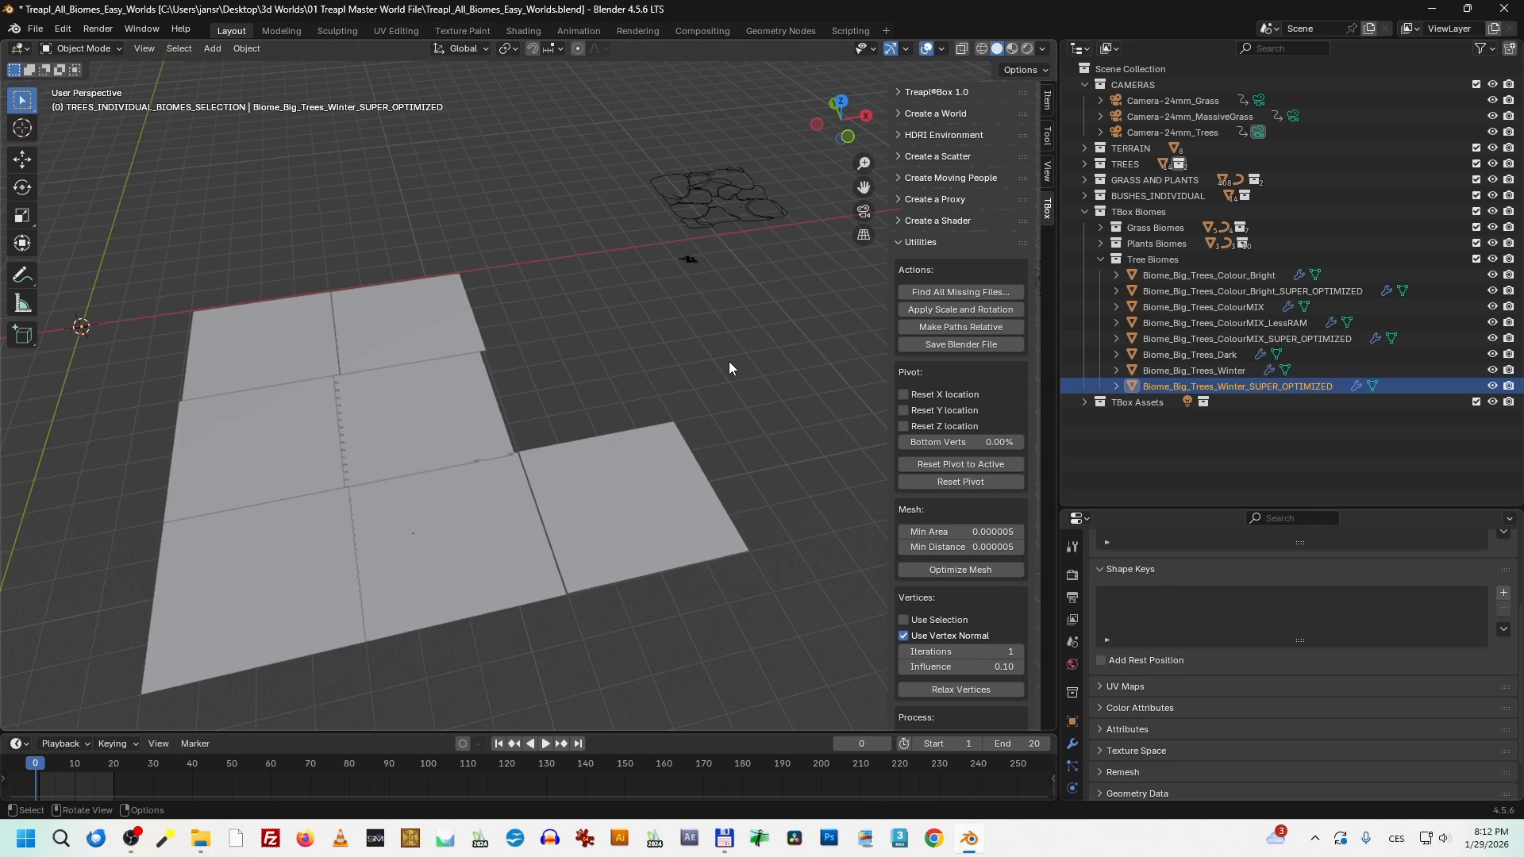
pyautogui.scroll(-2, 729, 362)
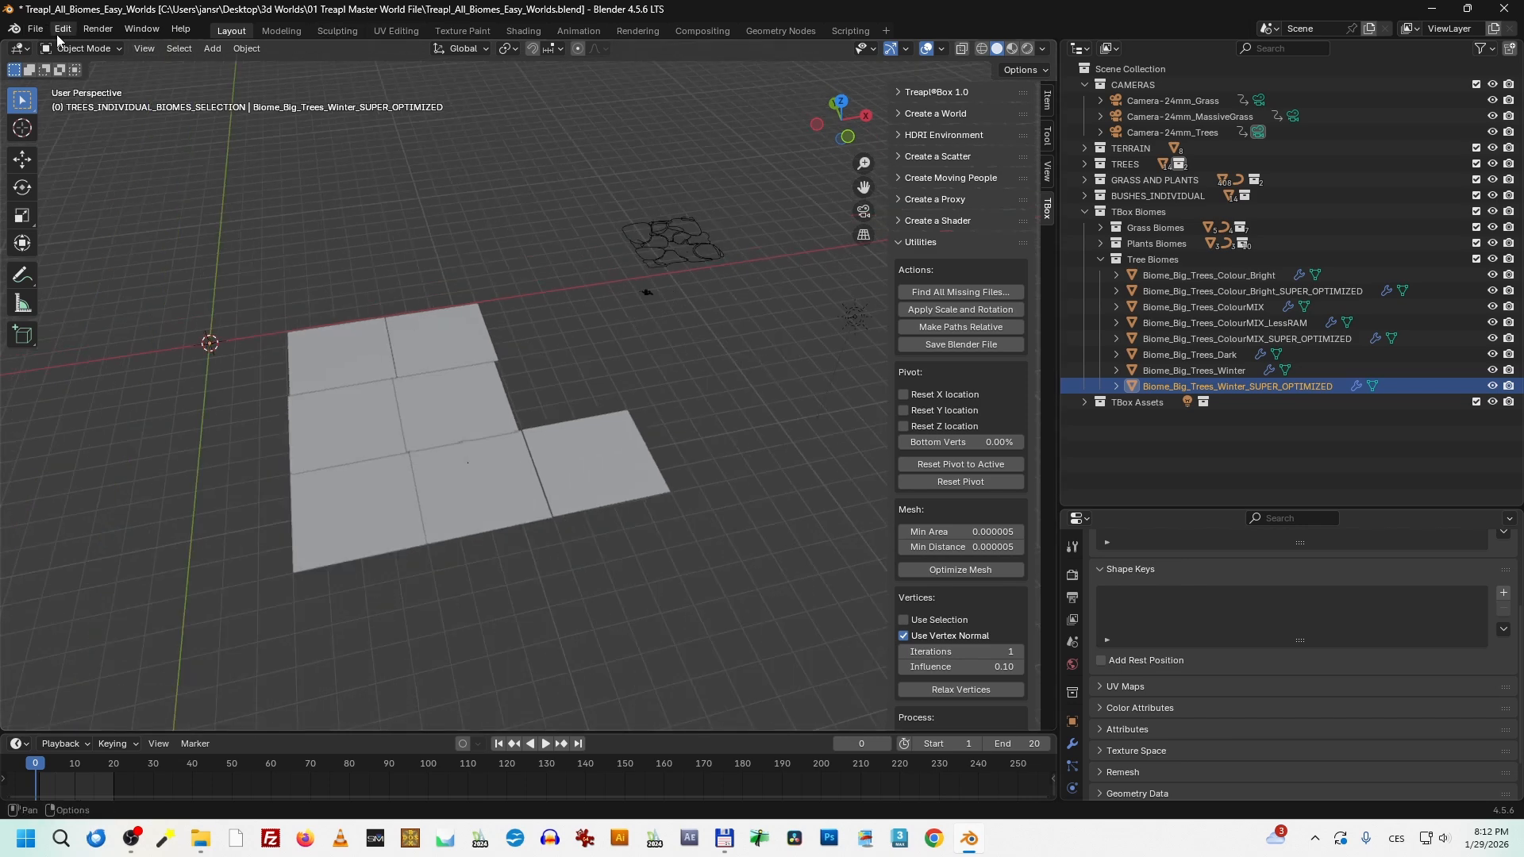
pyautogui.click(36, 30)
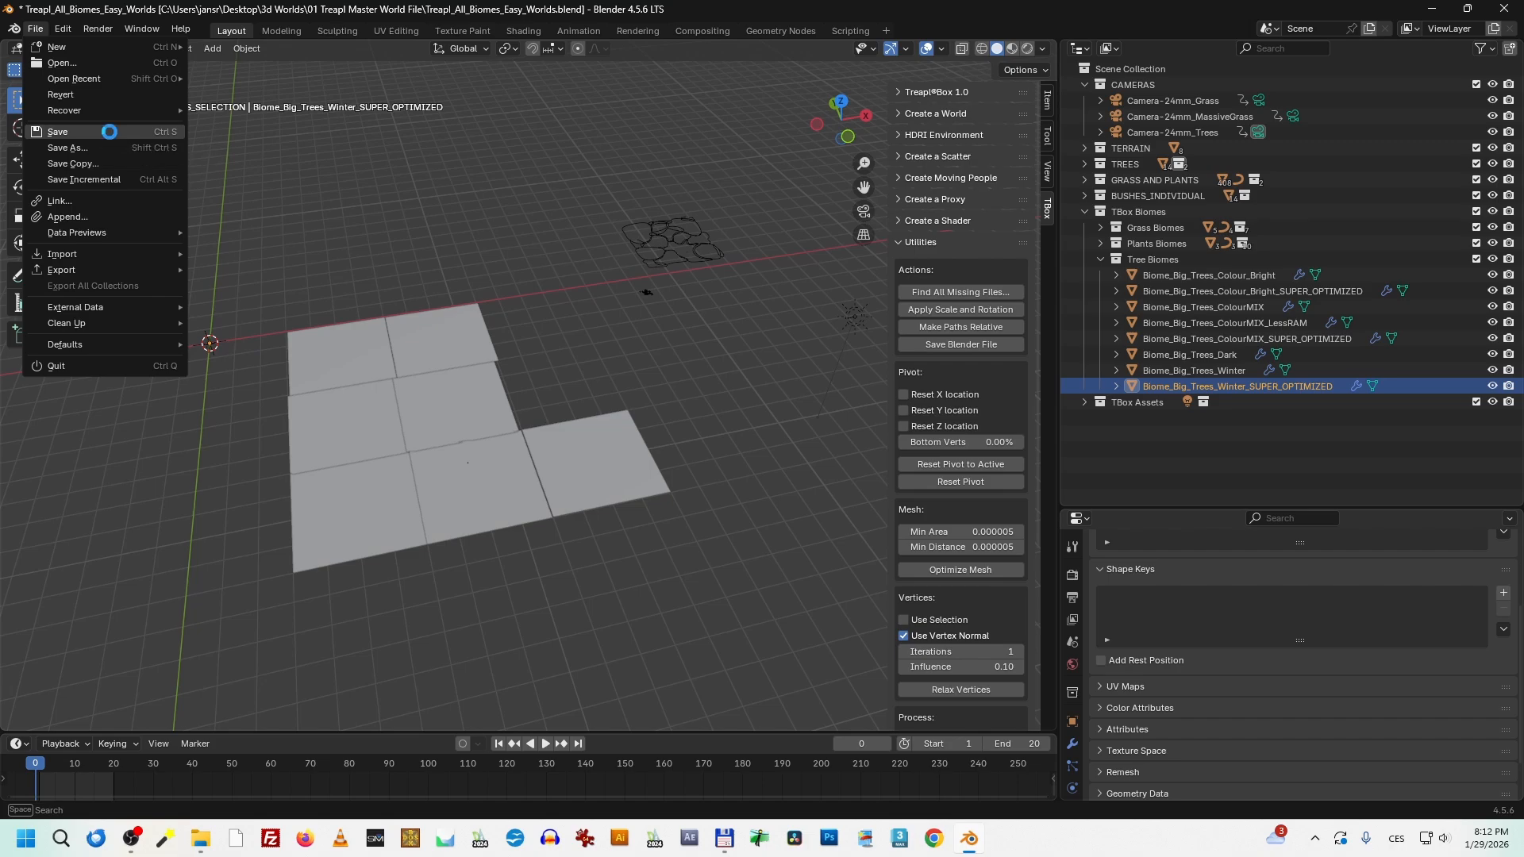
pyautogui.click(110, 132)
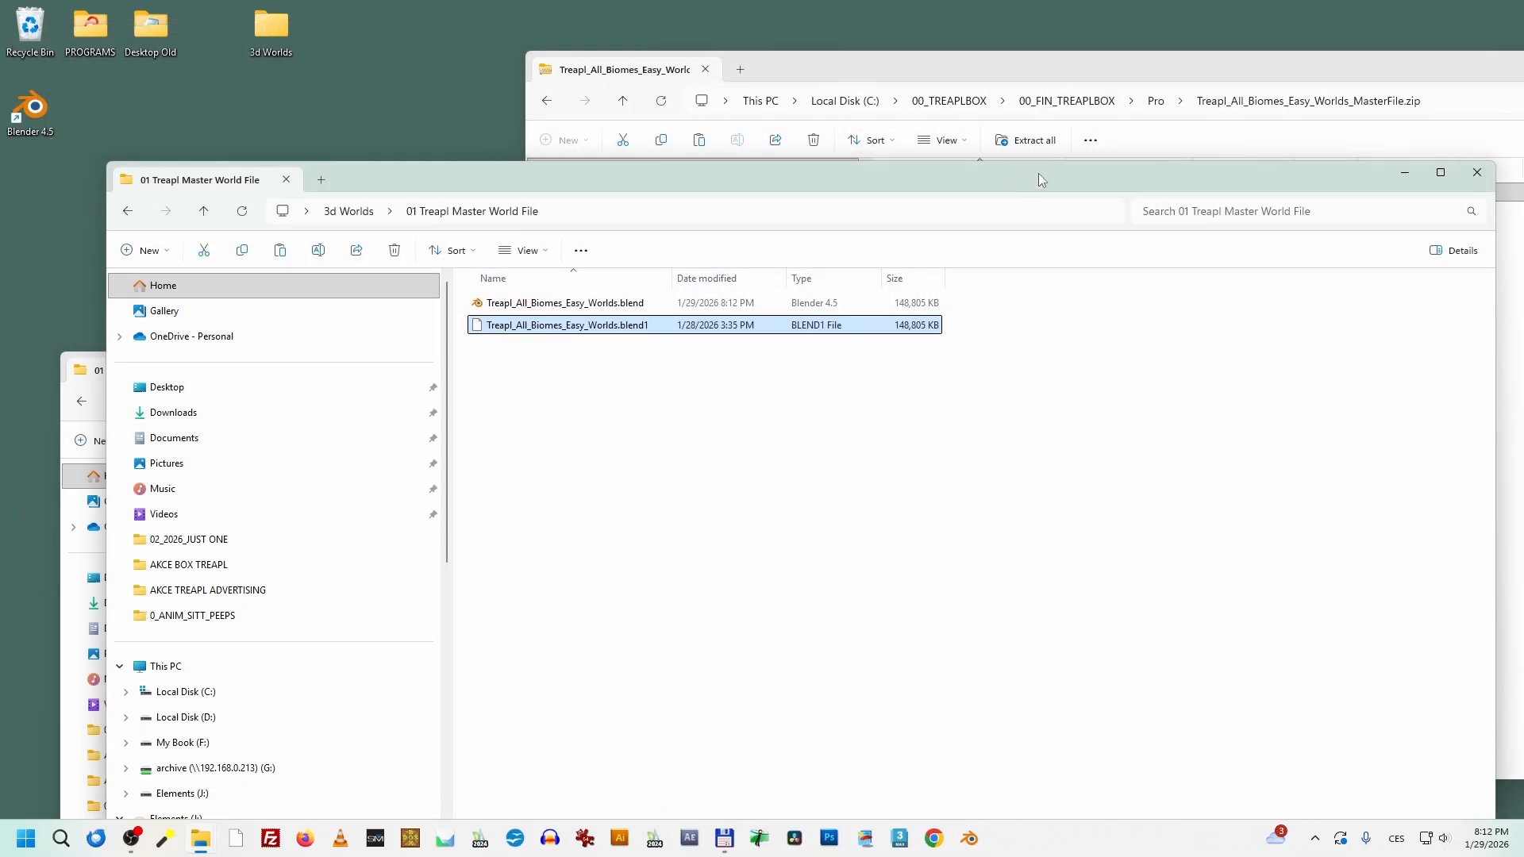
pyautogui.click(579, 309)
pyautogui.doubleClick(579, 310)
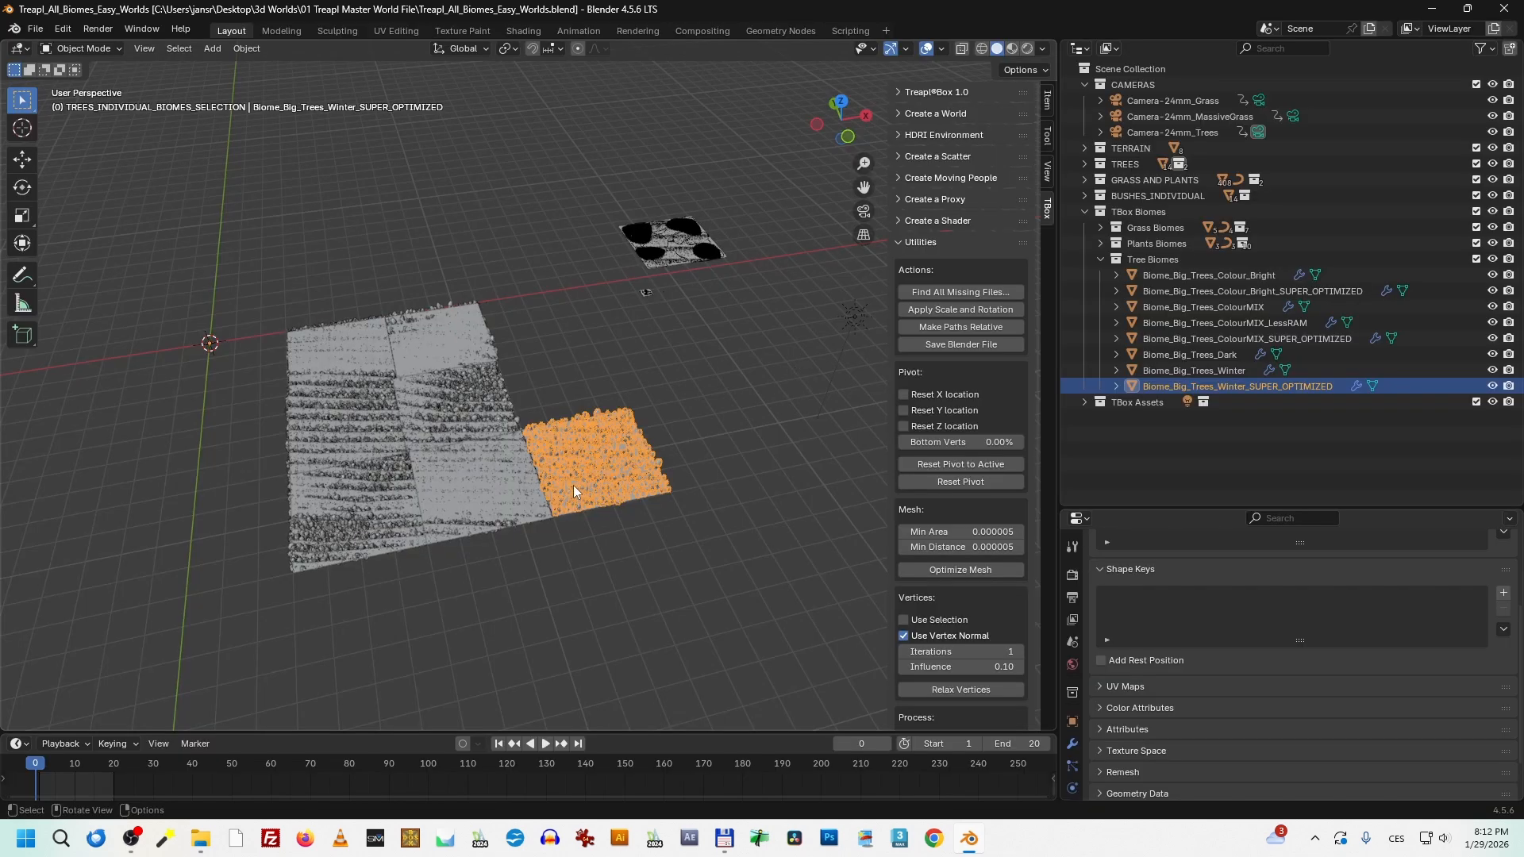
# Step: Look over the tree and grass biomes in the reopened scene and box-select the large grass area
pyautogui.scroll(6, 573, 484)
pyautogui.keyDown('shift'); pyautogui.moveTo(574, 484); pyautogui.dragTo(683, 492, button='middle'); pyautogui.keyUp('shift')
pyautogui.scroll(5, 527, 253)
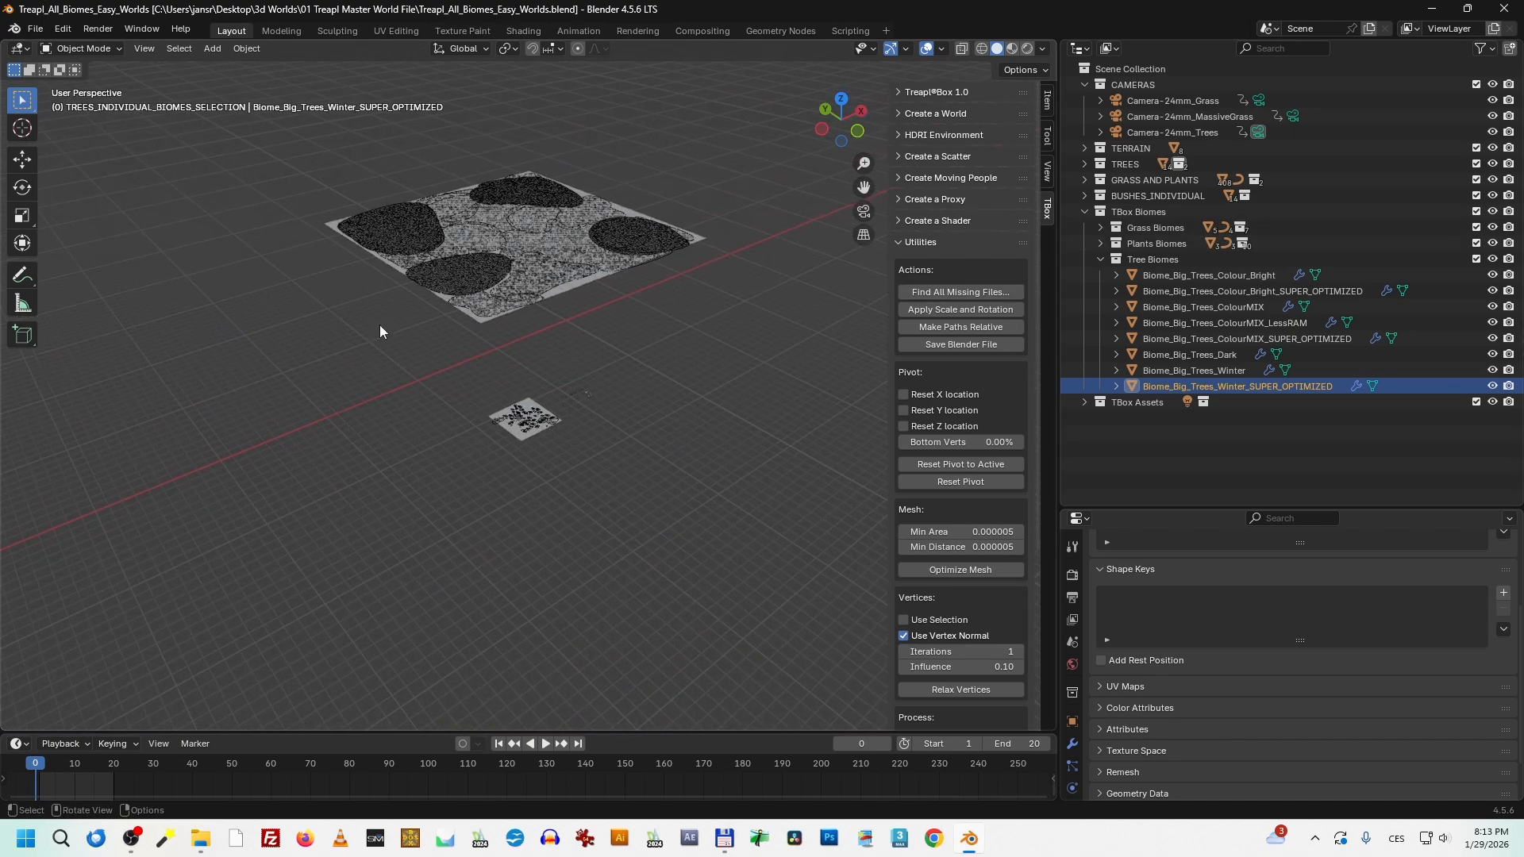
pyautogui.moveTo(362, 151); pyautogui.dragTo(584, 330)
pyautogui.scroll(-4, 614, 330)
pyautogui.scroll(-3, 614, 330)
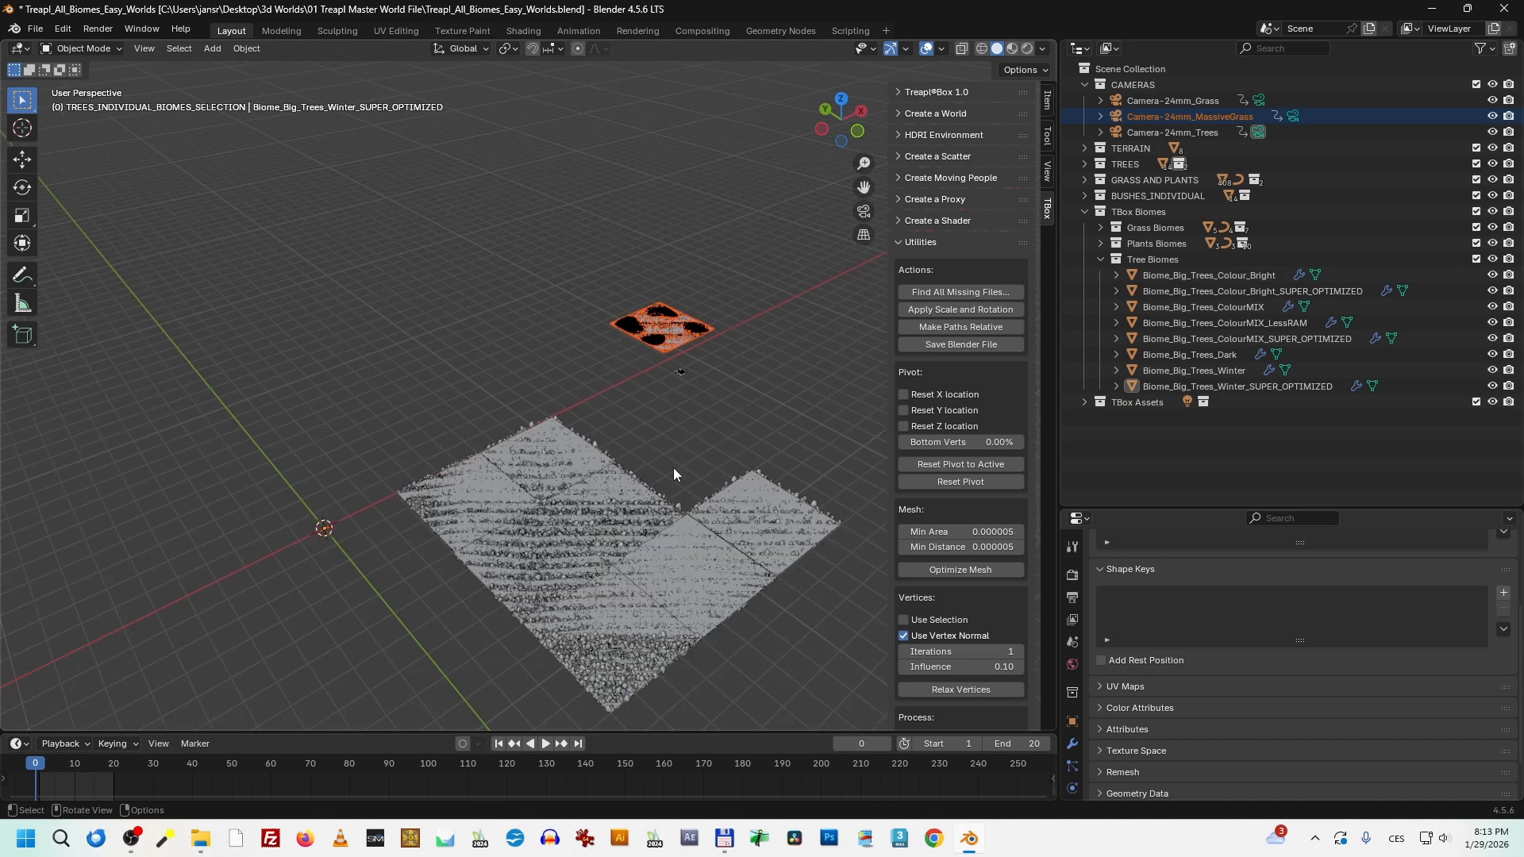
# Step: Select Biome Big AREA Grass_ColourMix and examine the grass areas up close, from above, and together with the tree biomes
pyautogui.click(704, 326)
pyautogui.click(700, 332)
pyautogui.scroll(6, 700, 332)
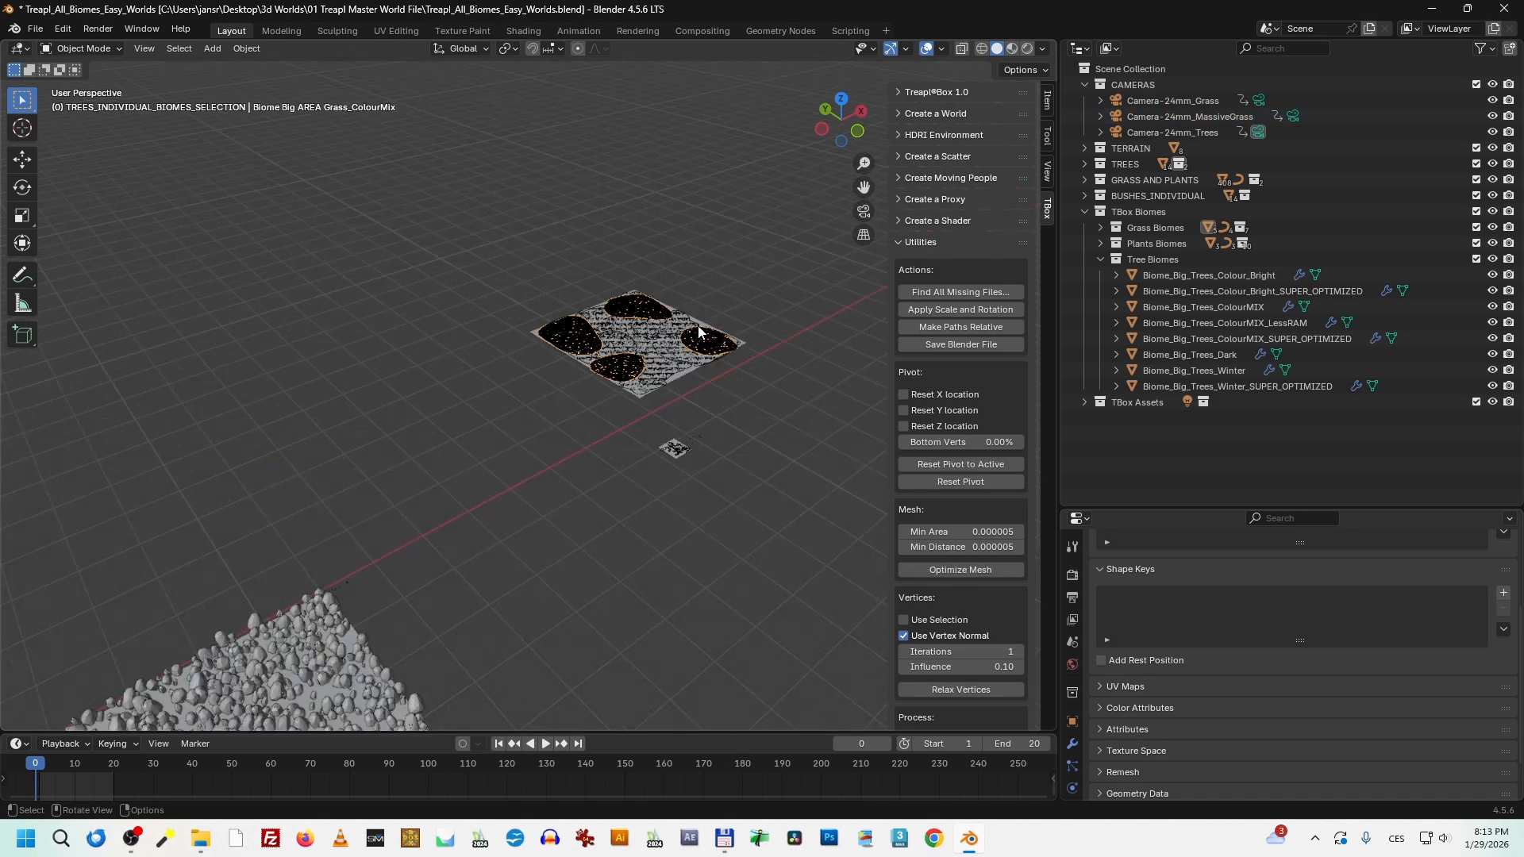
pyautogui.moveTo(708, 403); pyautogui.dragTo(803, 325, button='middle')
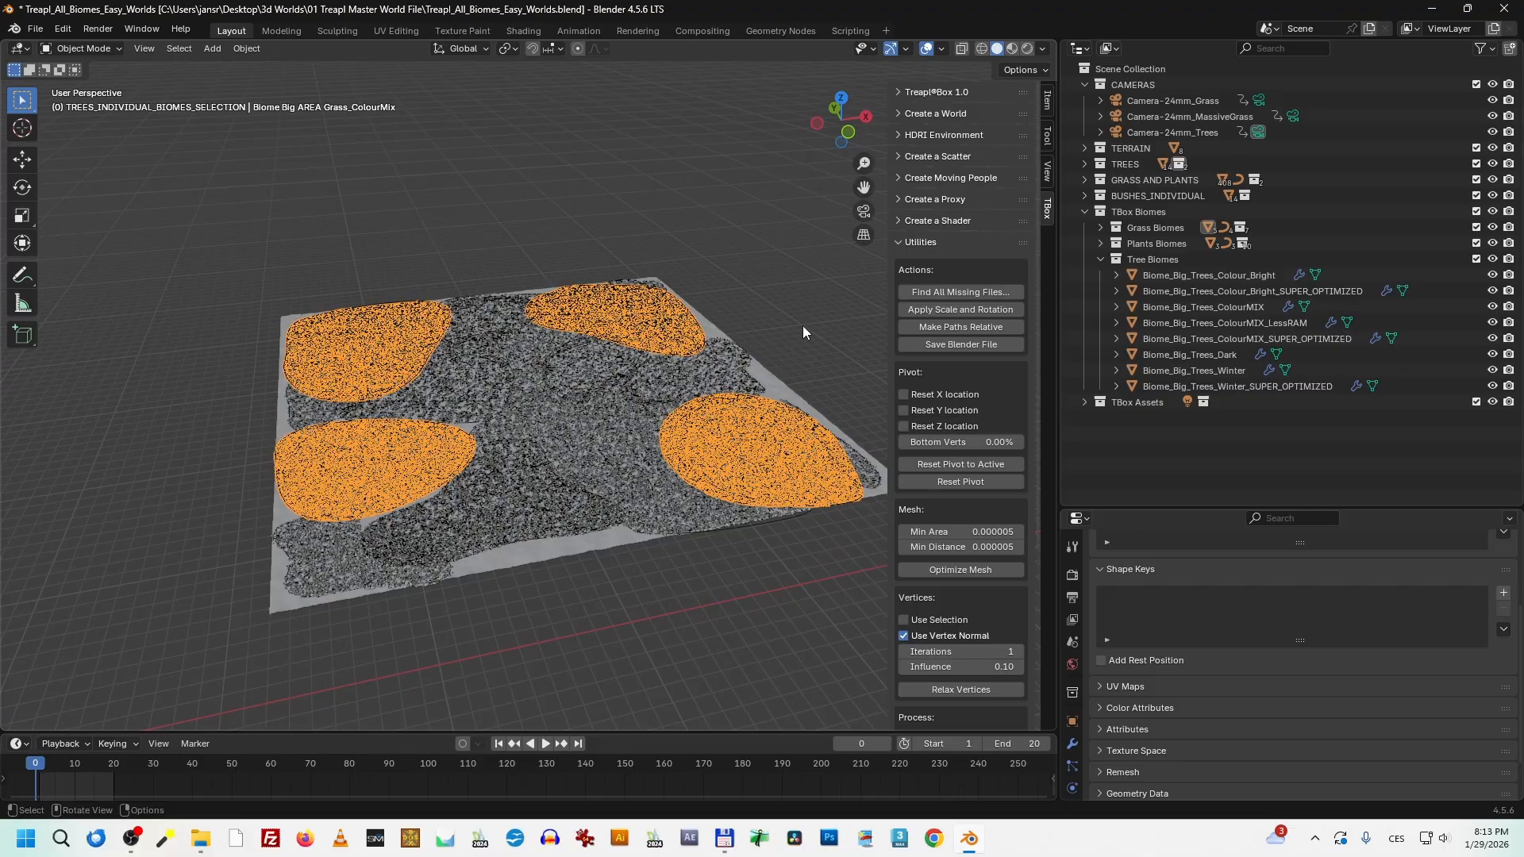
pyautogui.click(711, 426)
pyautogui.scroll(5, 707, 426)
pyautogui.scroll(-7, 666, 445)
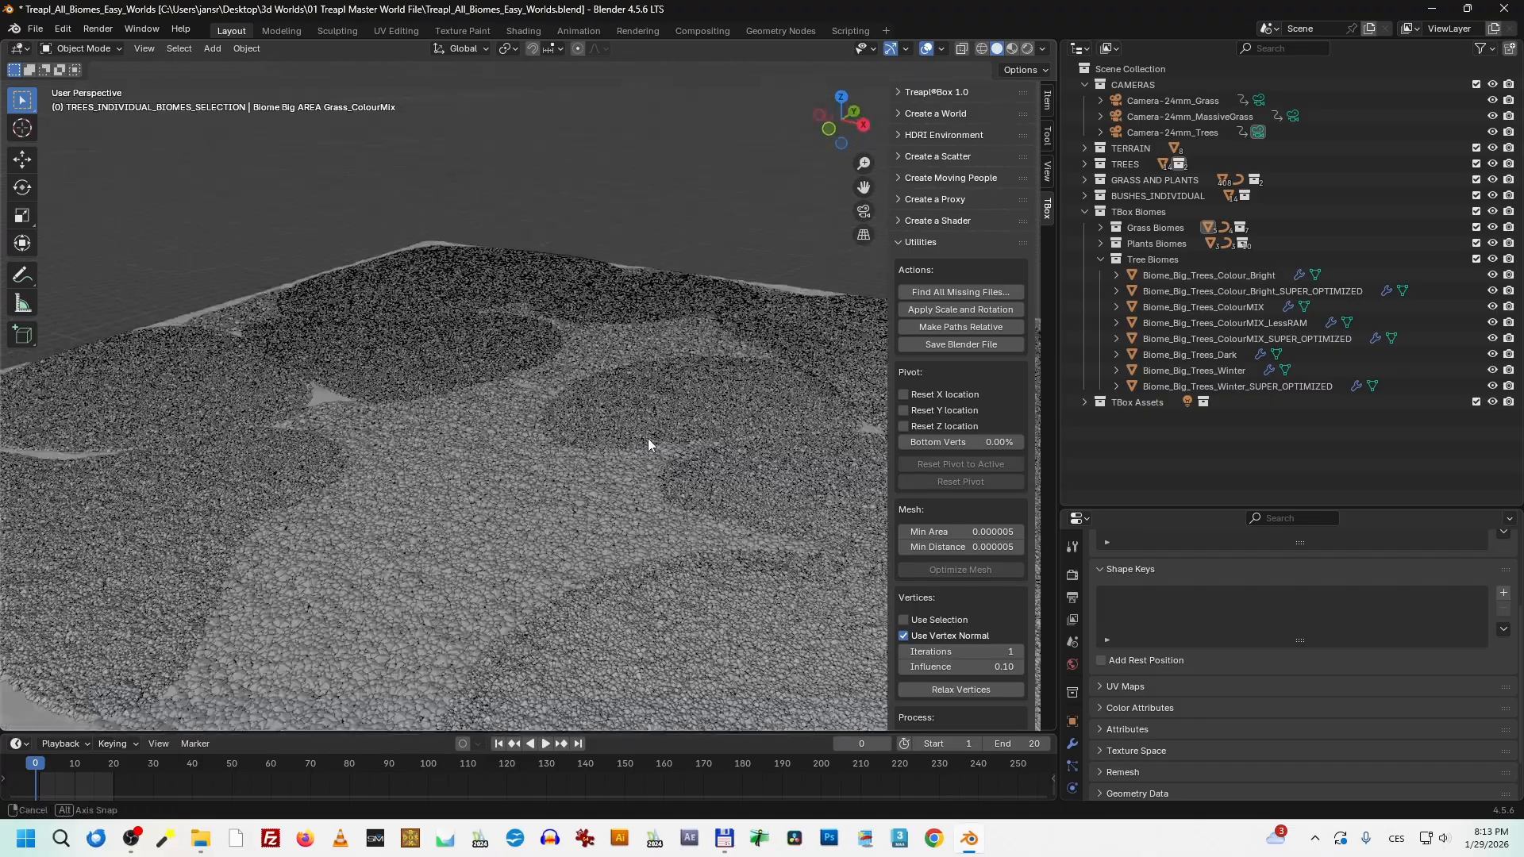
pyautogui.scroll(-4, 660, 439)
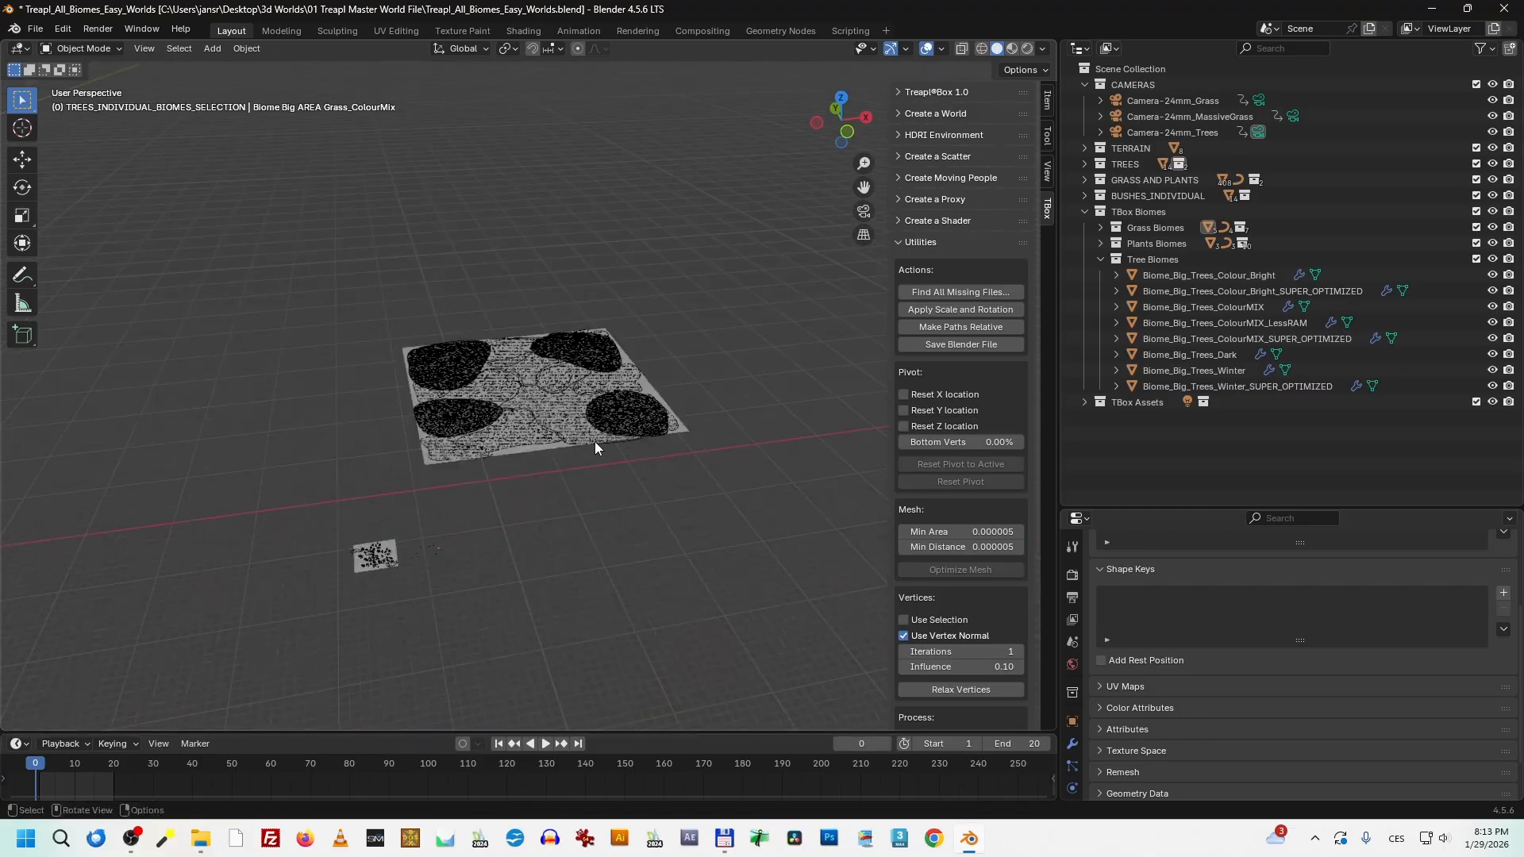
pyautogui.press('KP_7')
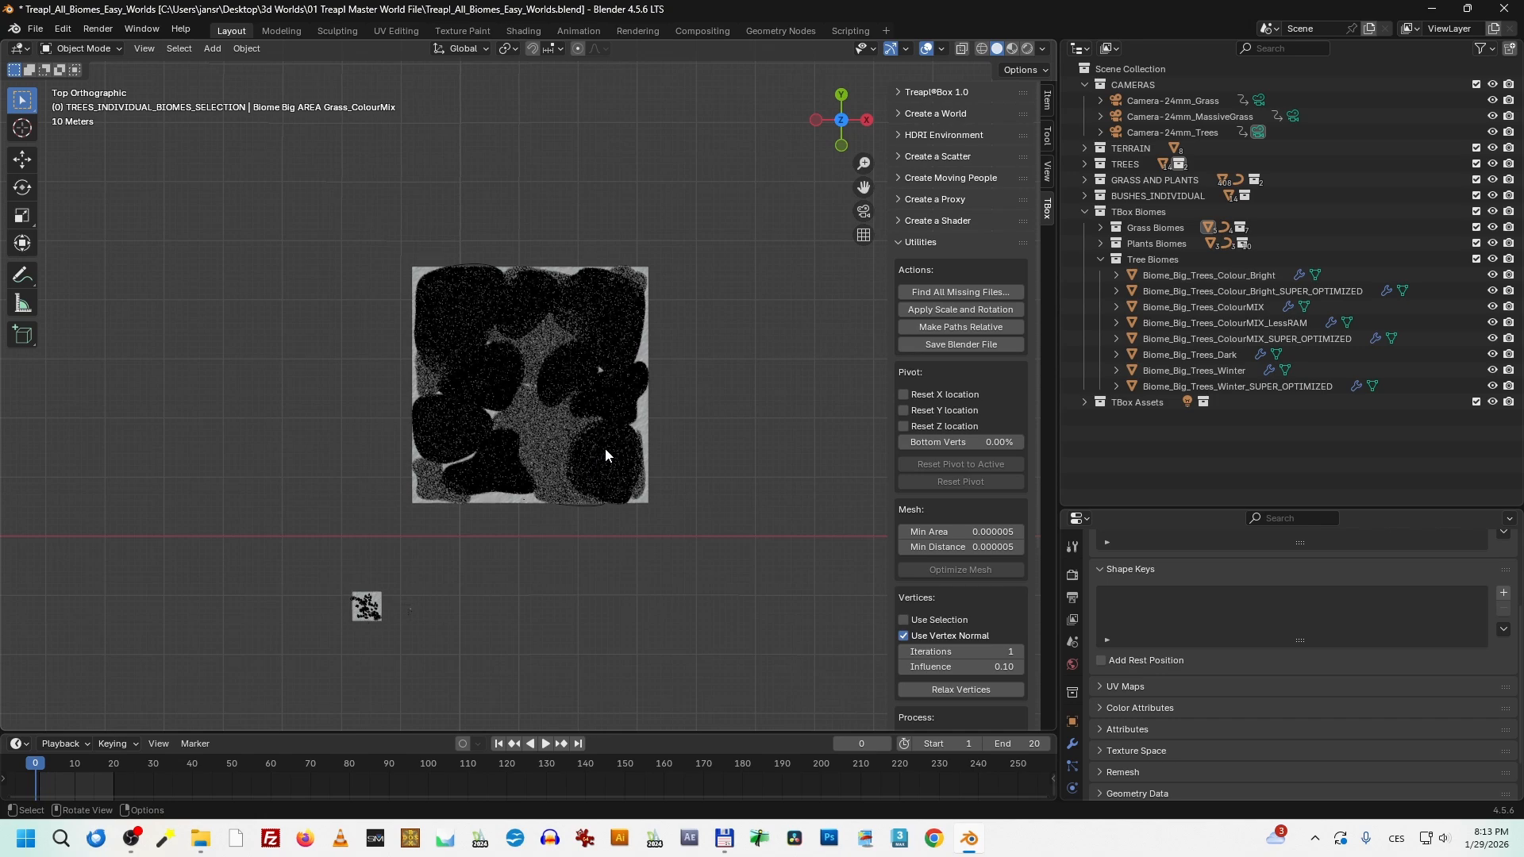
pyautogui.scroll(-4, 605, 448)
pyautogui.keyDown('shift'); pyautogui.moveTo(577, 441); pyautogui.dragTo(623, 345, button='middle'); pyautogui.keyUp('shift')
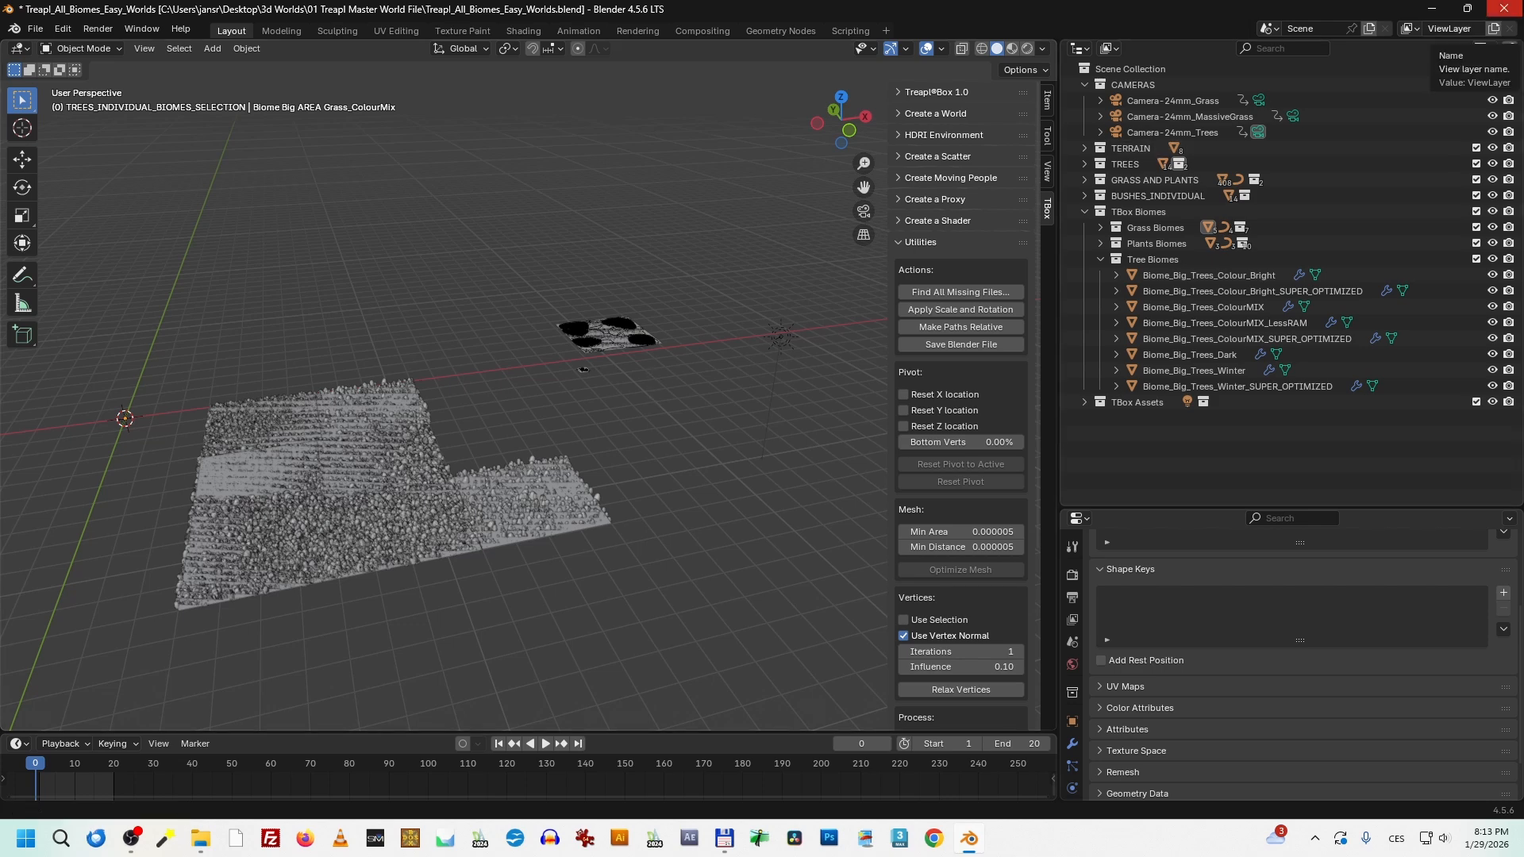
# Step: Close Blender without saving the changes, and close all open folder windows on the desktop
pyautogui.click(1505, 8)
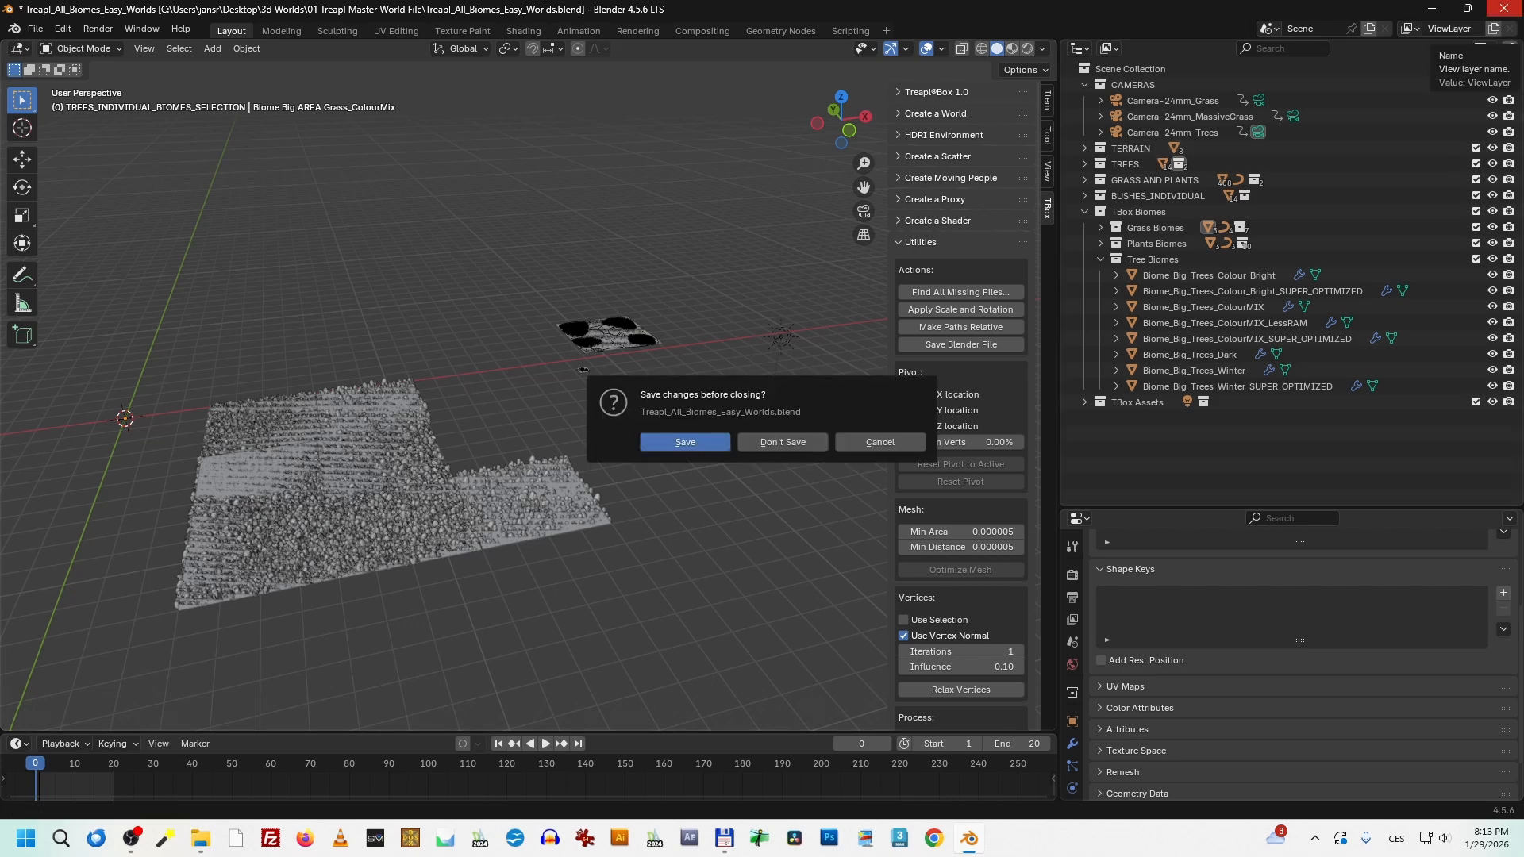
pyautogui.click(779, 443)
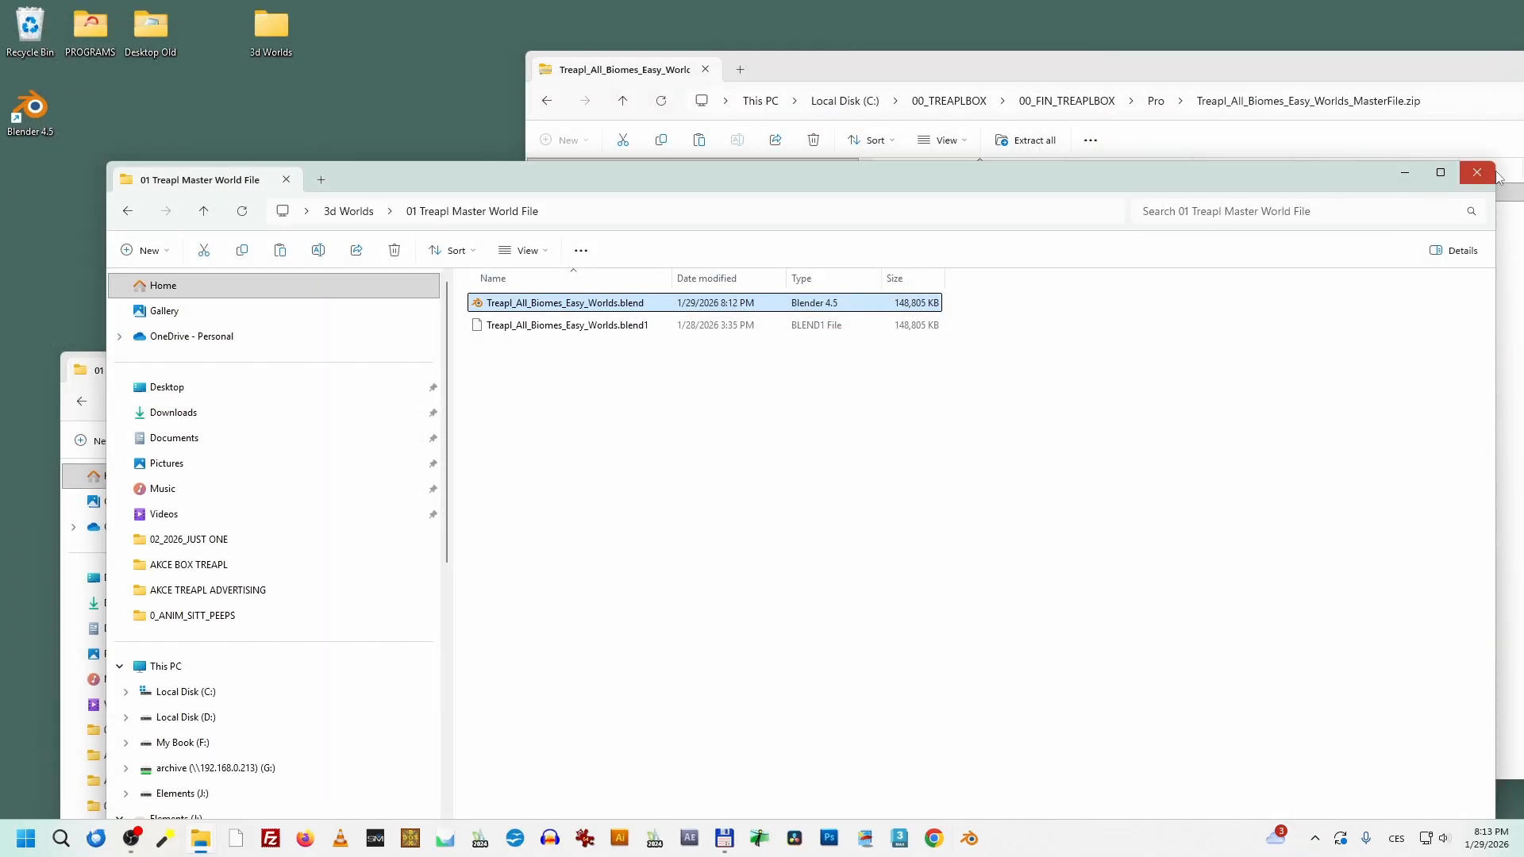
pyautogui.click(1491, 172)
pyautogui.moveTo(1426, 73); pyautogui.dragTo(1021, 67)
pyautogui.click(1490, 59)
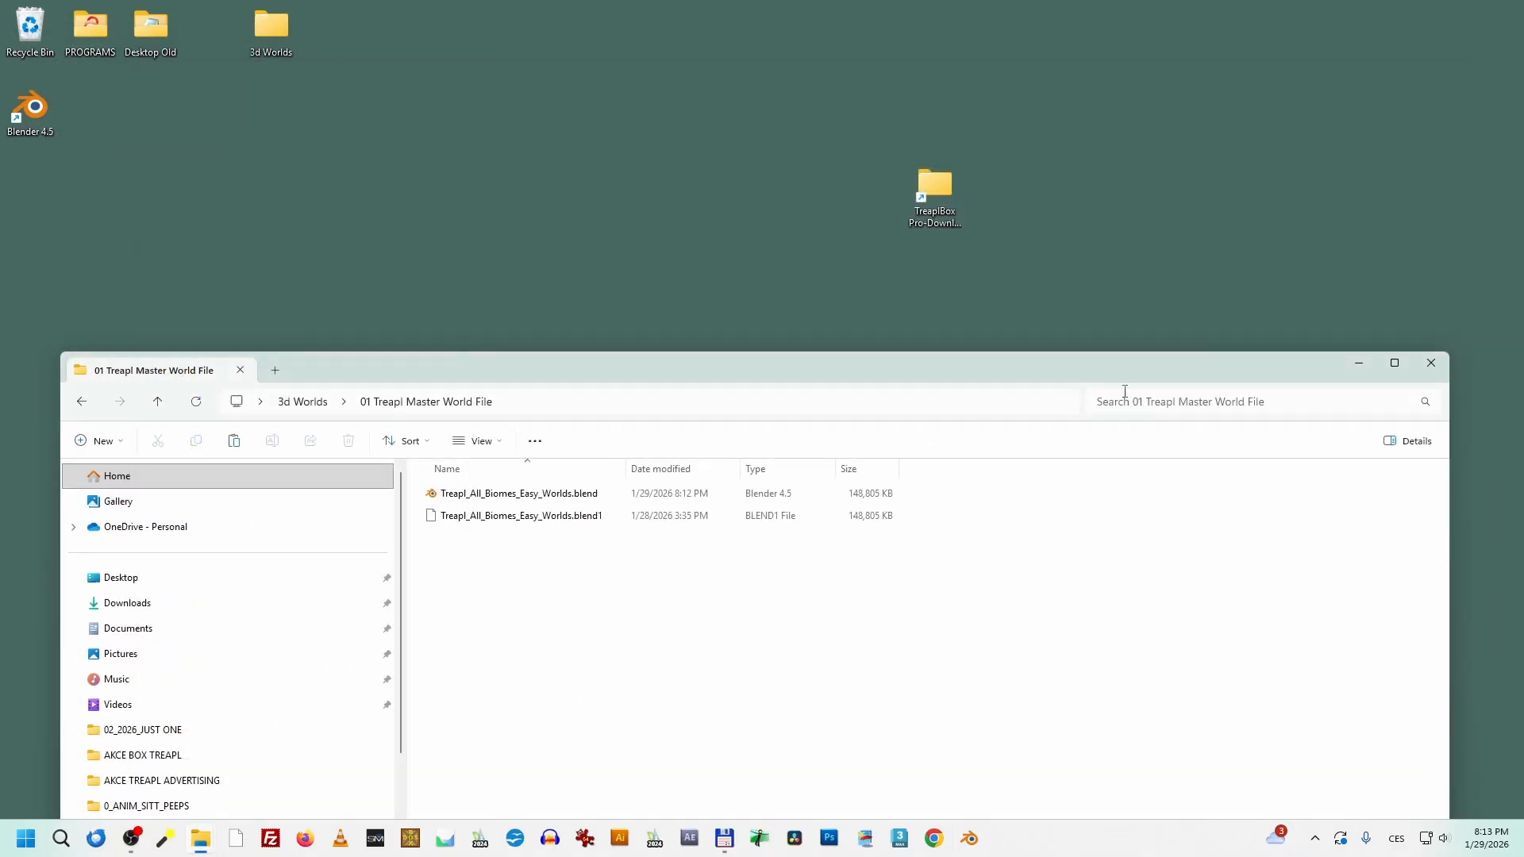
pyautogui.click(1432, 362)
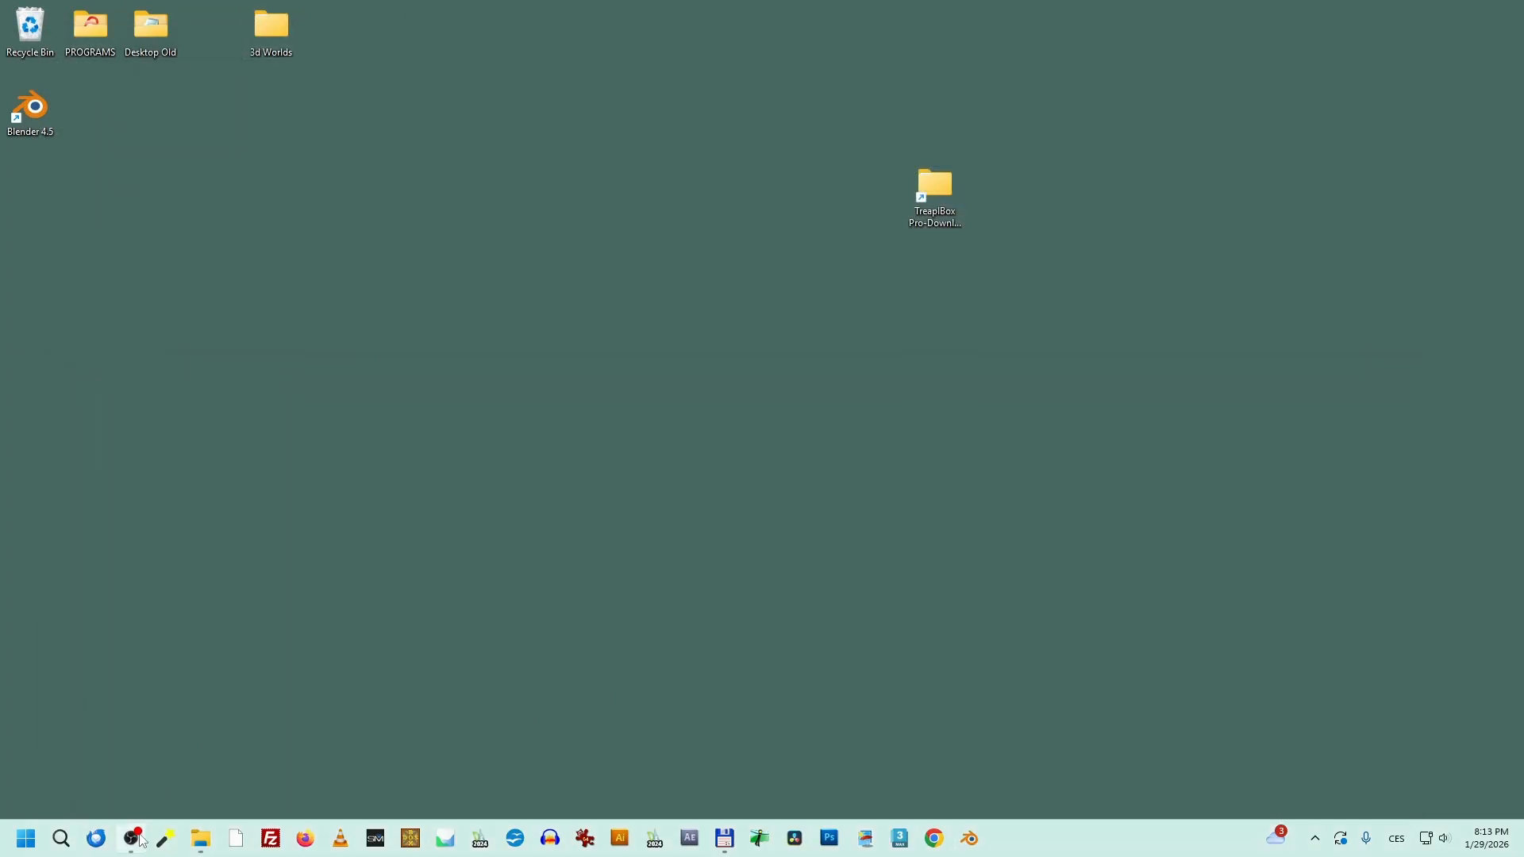